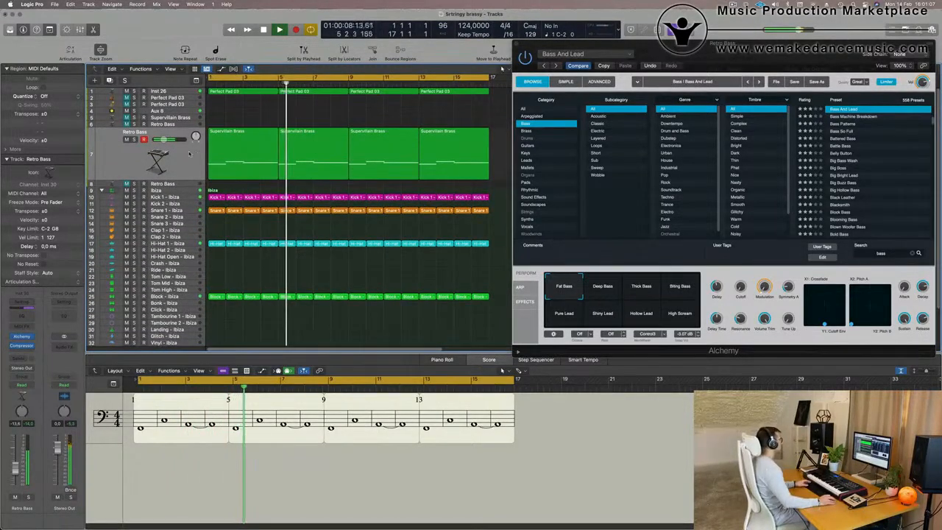
Audition the Retro Bass track with the Supervillain Brass regions in solo, turn solo off and stop playback.
left_click(134, 151)
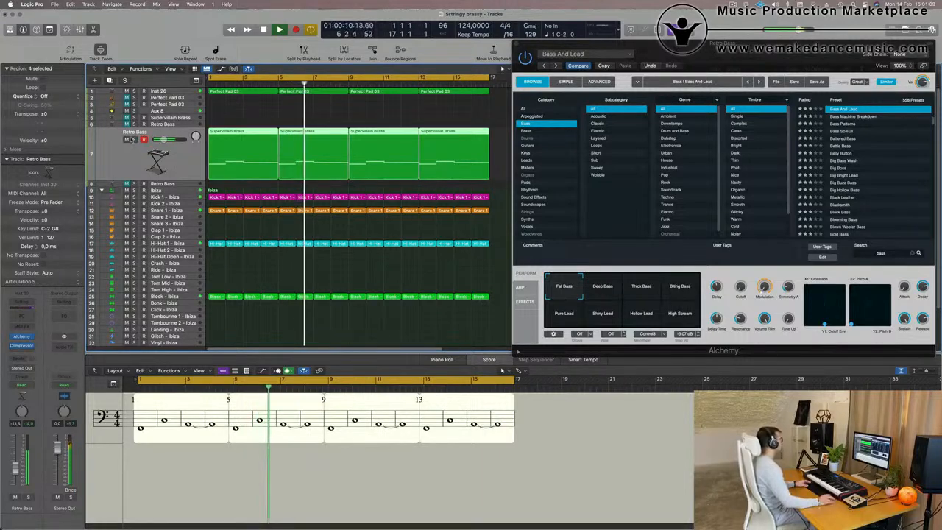
key("ctrl+s")
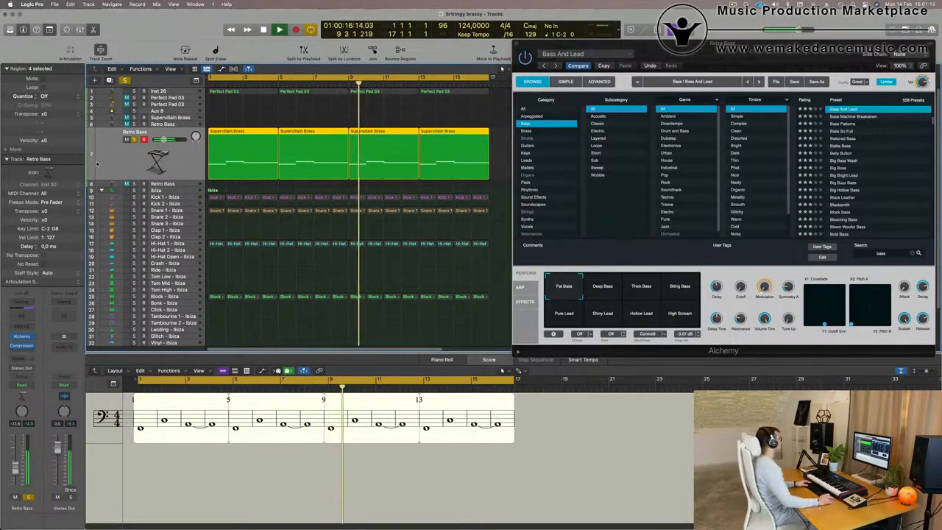
left_click(134, 139)
scroll(312, 114, "down", 4)
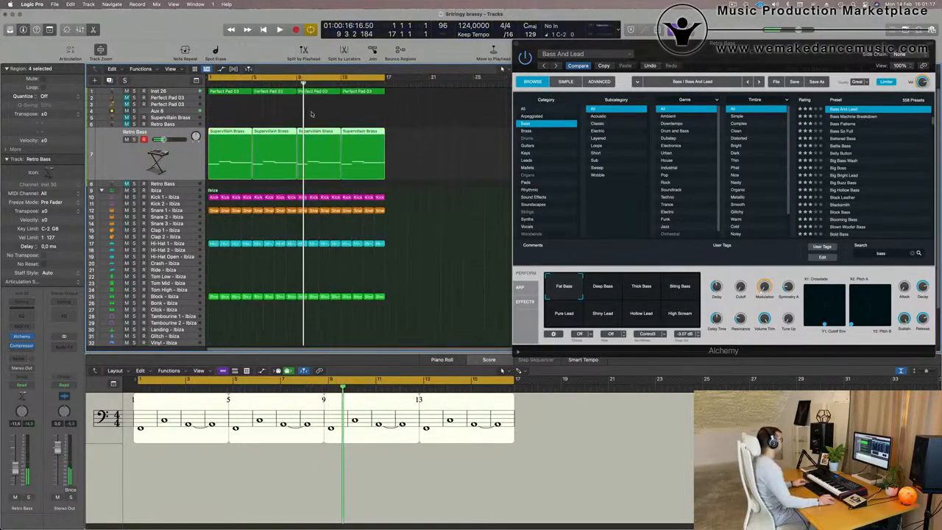
Select the Inst 26 pad track, deselect its regions and play the arrangement from the start.
left_click(352, 92)
left_click(178, 91)
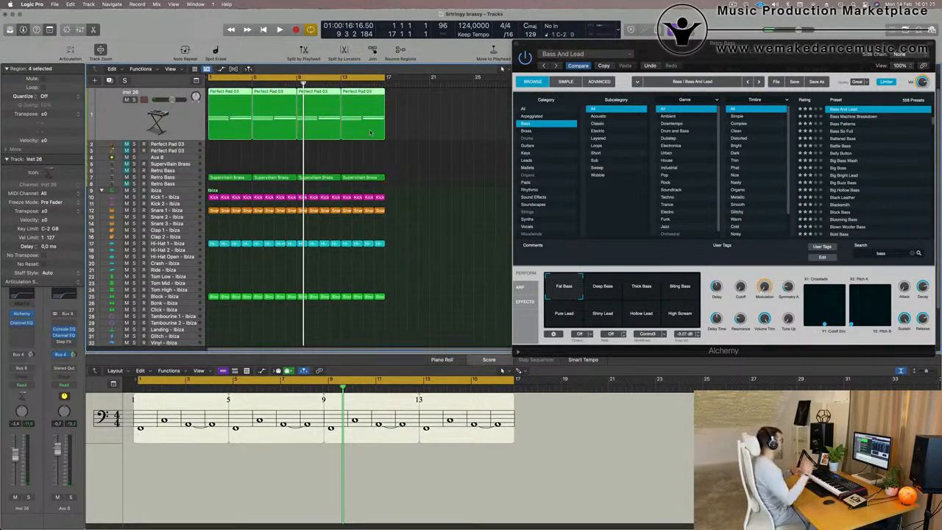
left_click(414, 151)
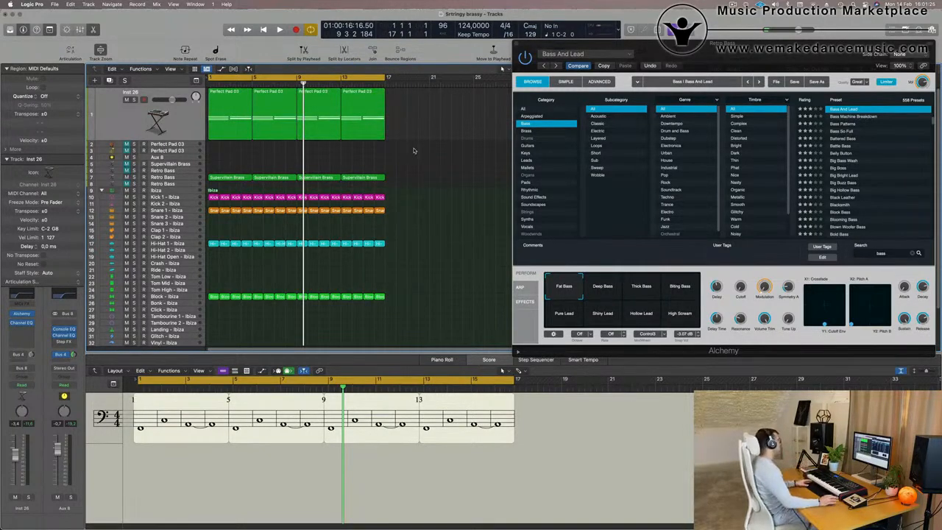
key("space")
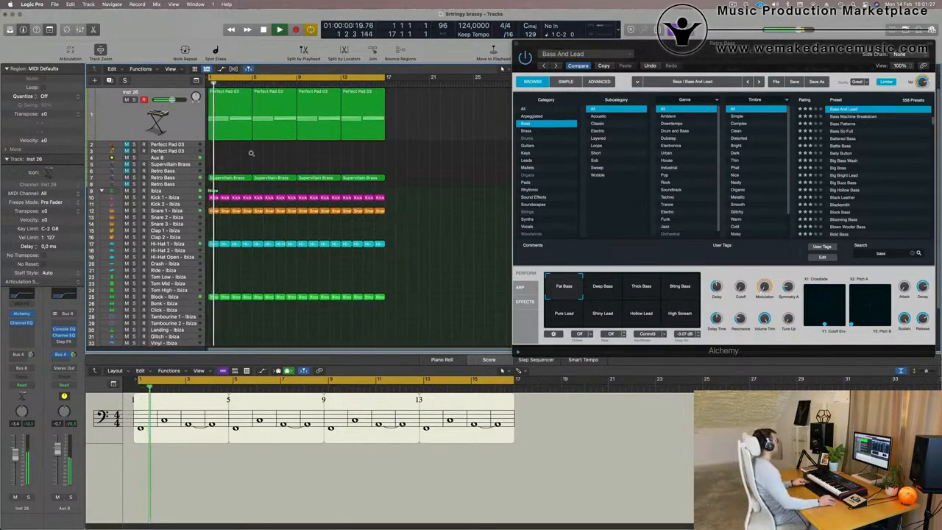
scroll(251, 153, "up", 2)
scroll(251, 154, "up", 2)
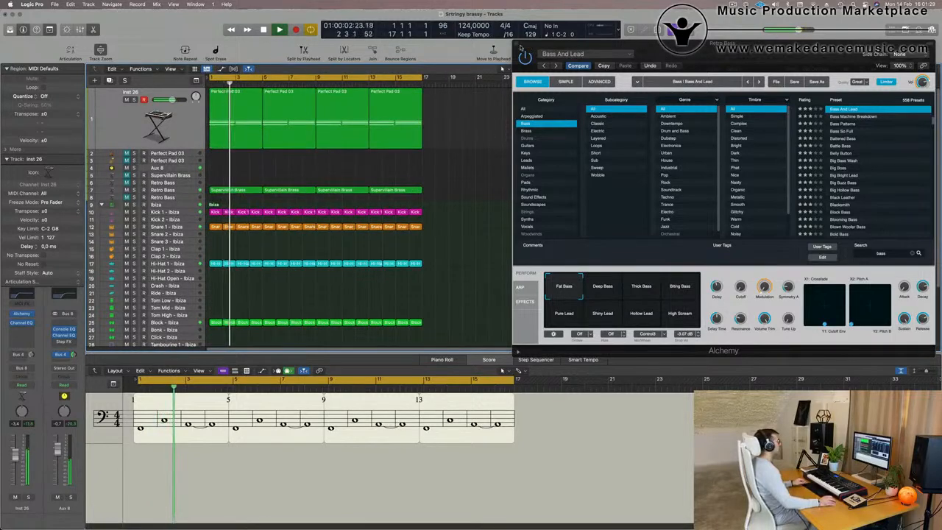
Open the Alchemy synth on Retro Bass track 7 and examine the Glide setting in its advanced view.
key("v")
left_click(191, 193)
key("Return")
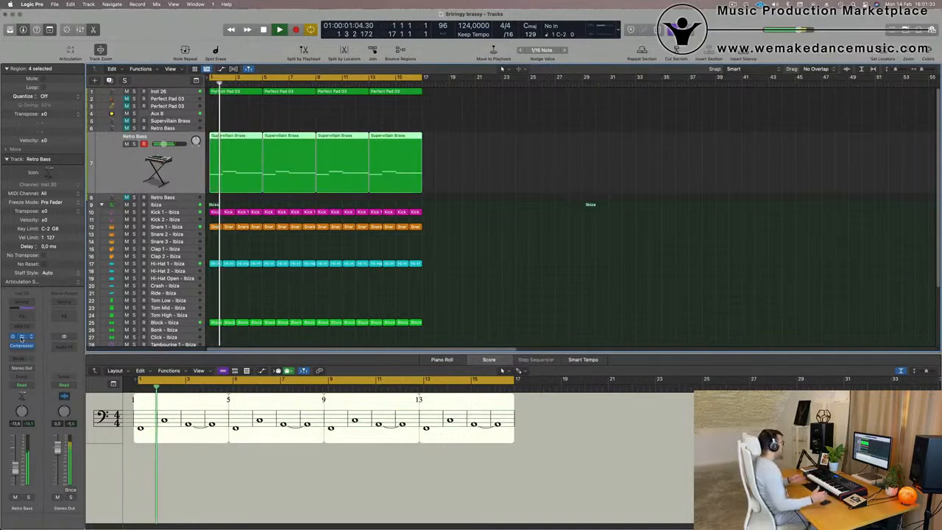
left_click(23, 336)
left_click_drag(772, 62, 627, 54)
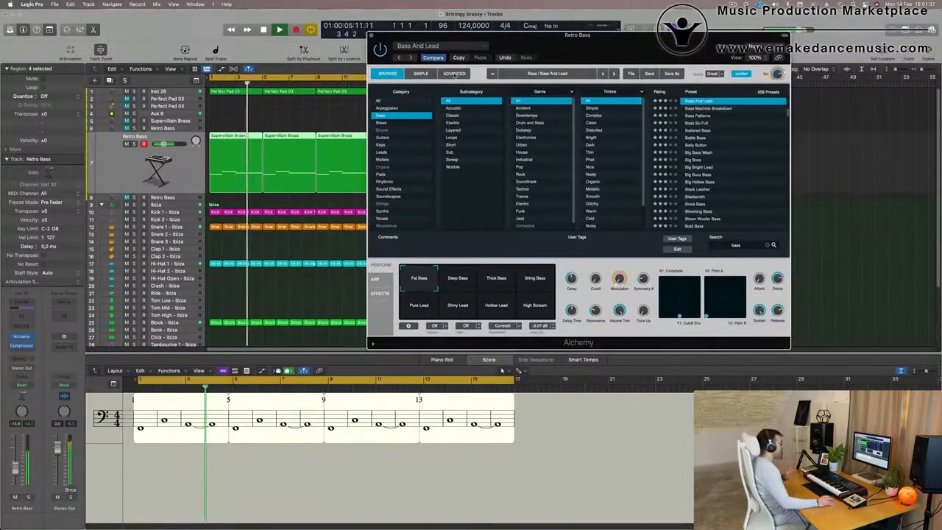
left_click(454, 74)
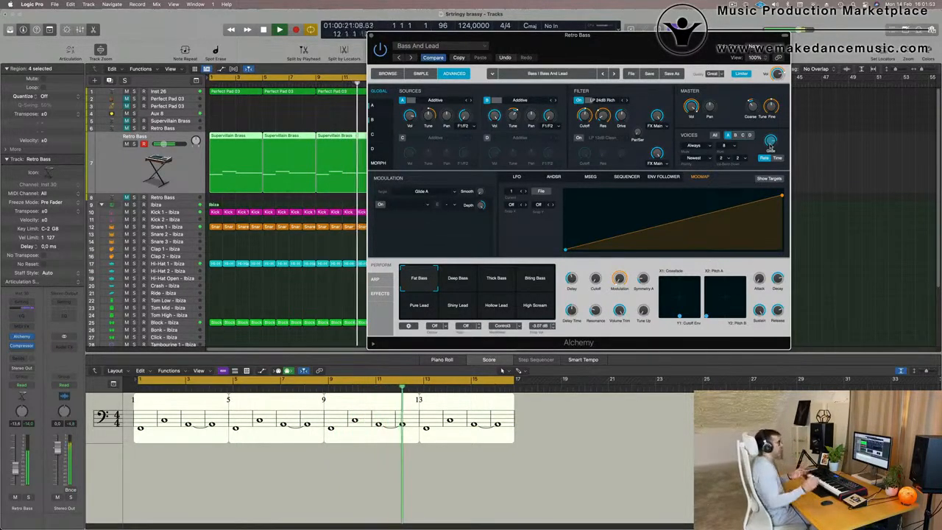
left_click_drag(647, 41, 558, 56)
left_click(281, 50)
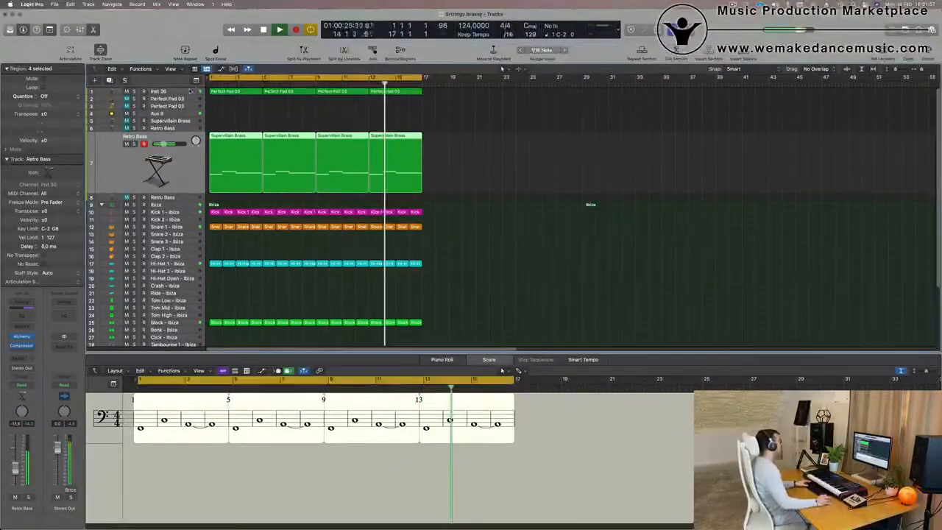
Lower the Inst 26 pad track's volume to -10.0 dB and turn on its Bus 4 reverb send.
left_click(159, 92)
left_click(28, 497)
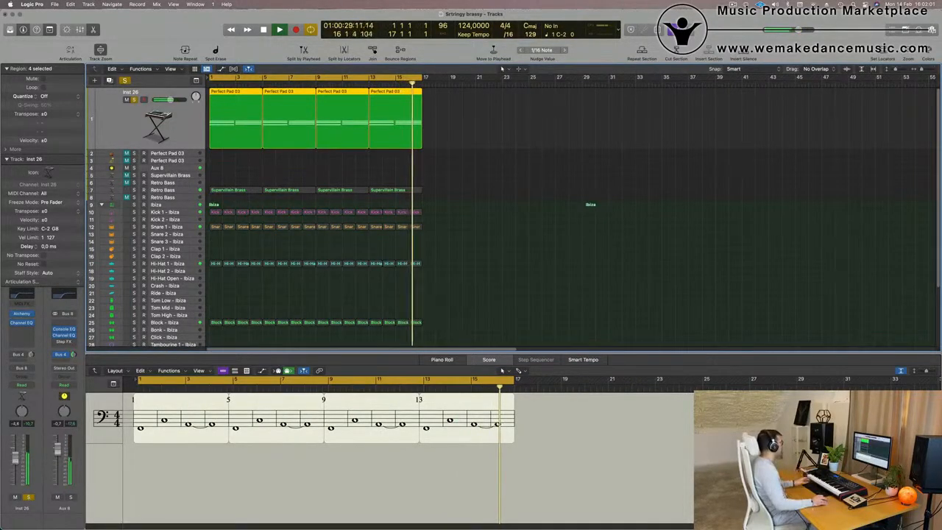
left_click(28, 498)
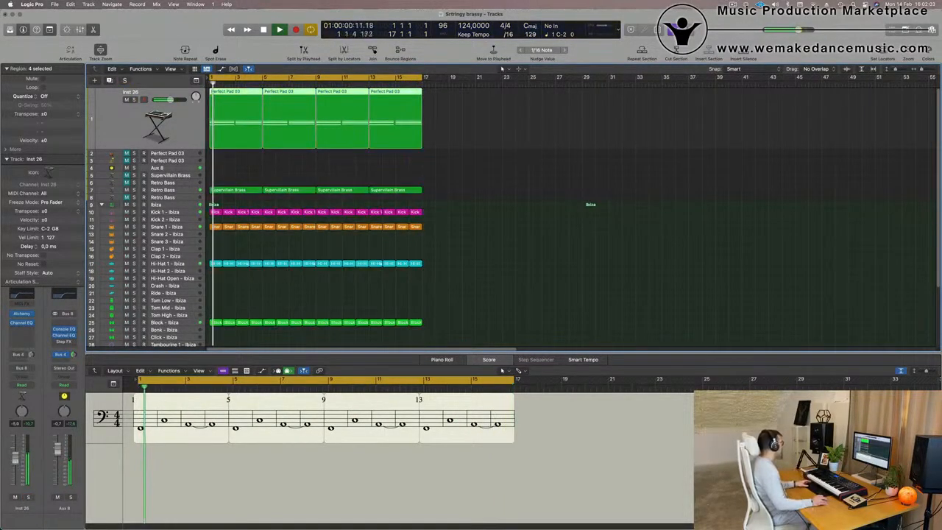
left_click(31, 354)
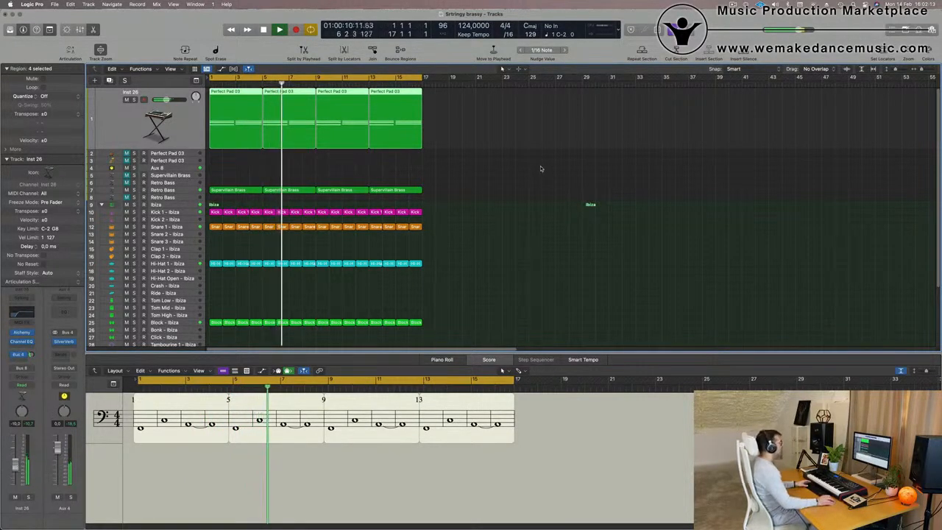
left_click(449, 190)
key("Return")
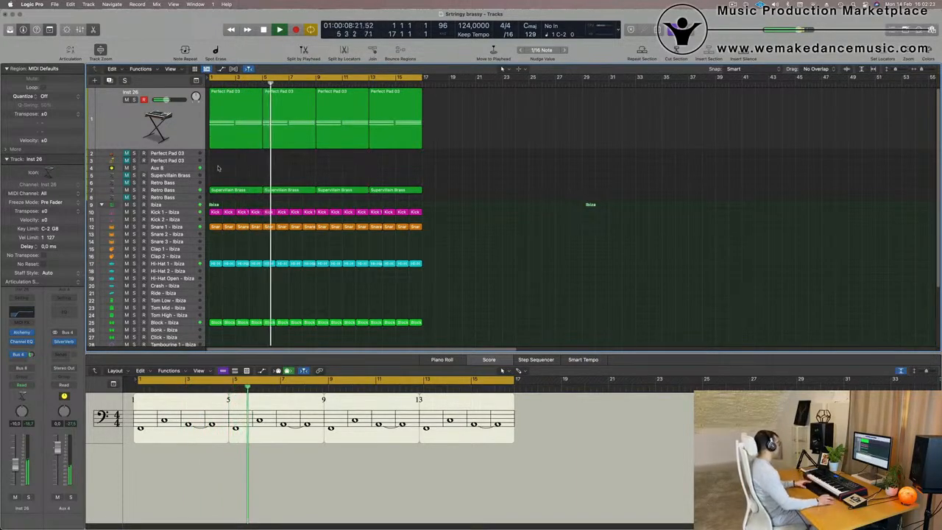
Select the empty Retro Bass track 6 and restart playback from the beginning.
left_click(178, 175)
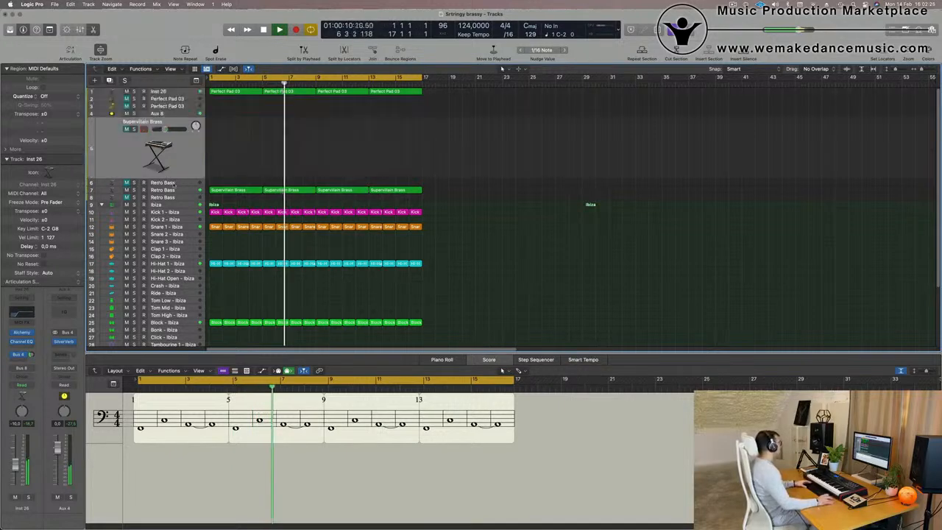
left_click(185, 182)
key("Return")
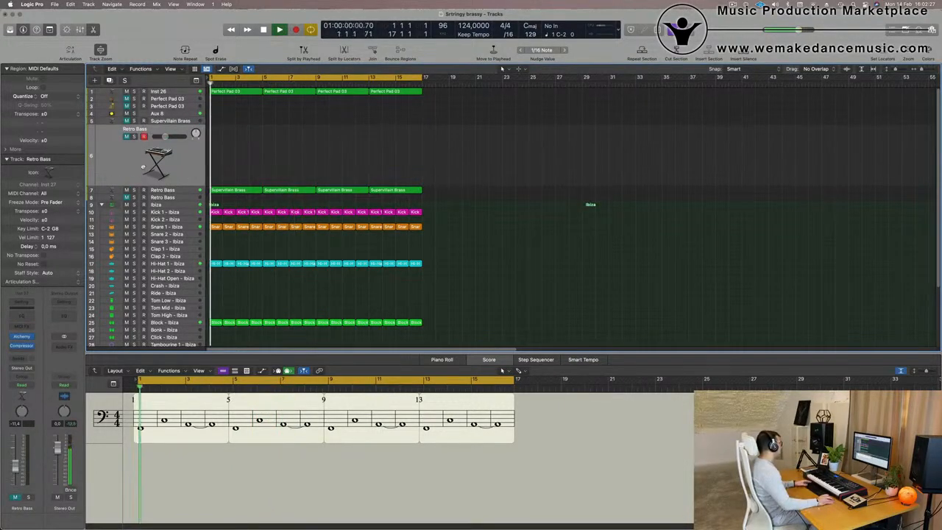
left_click(26, 337)
left_click(10, 329)
left_click(27, 336)
left_click(3, 325)
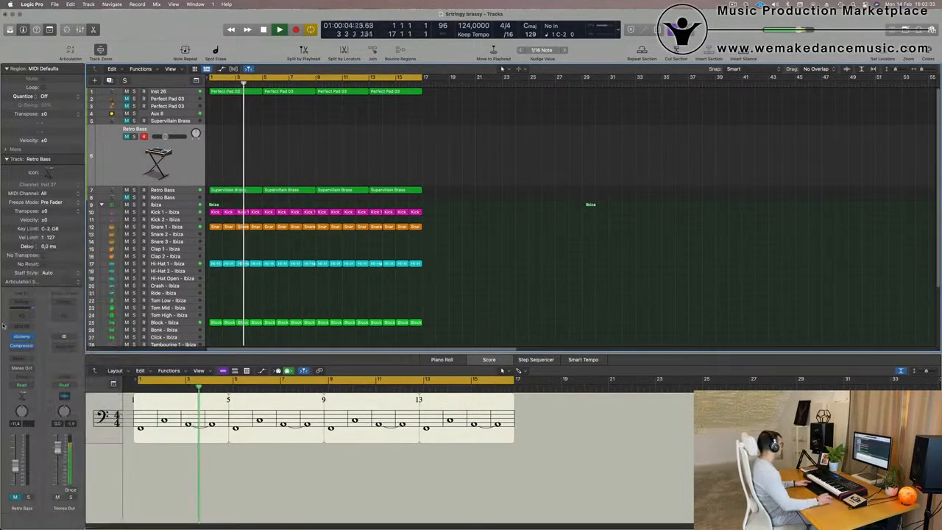
left_click(24, 304)
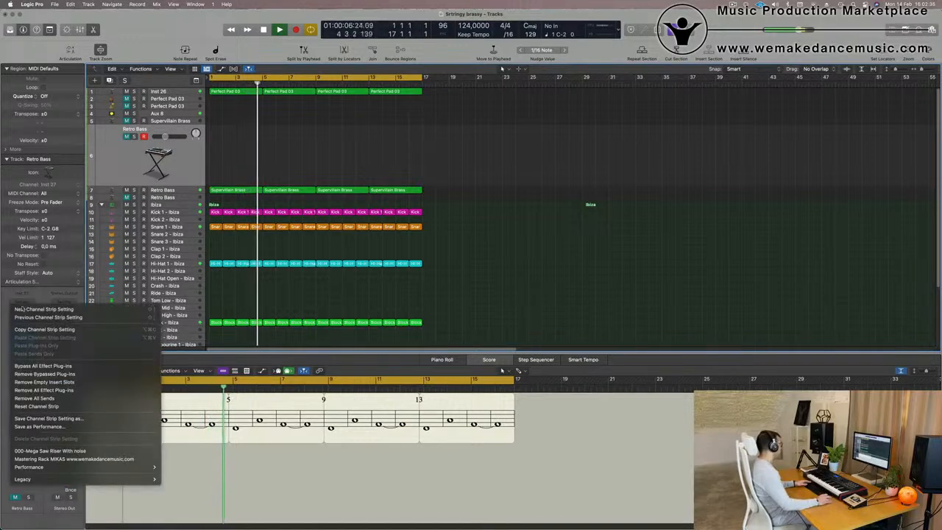
left_click(6, 323)
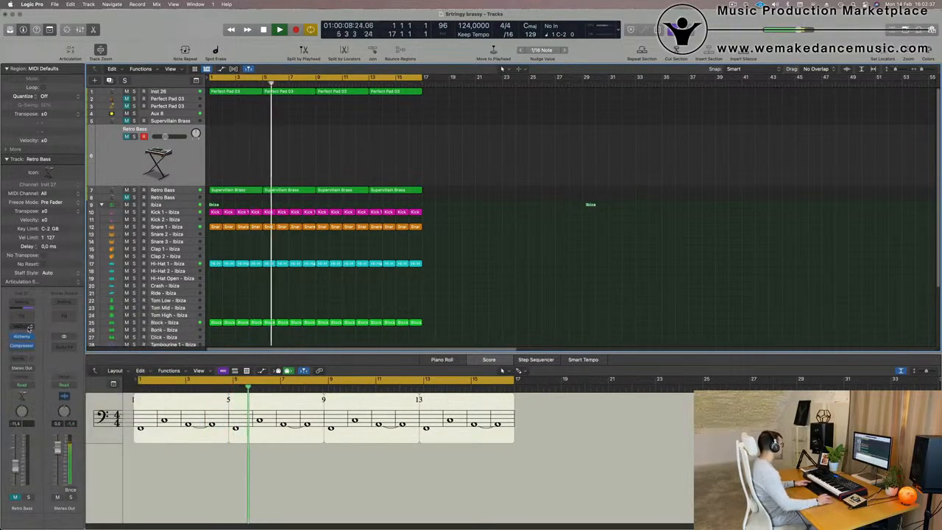
Insert the Arpeggiator MIDI effect on Retro Bass track 6 and move its window clear of the regions.
left_click(28, 327)
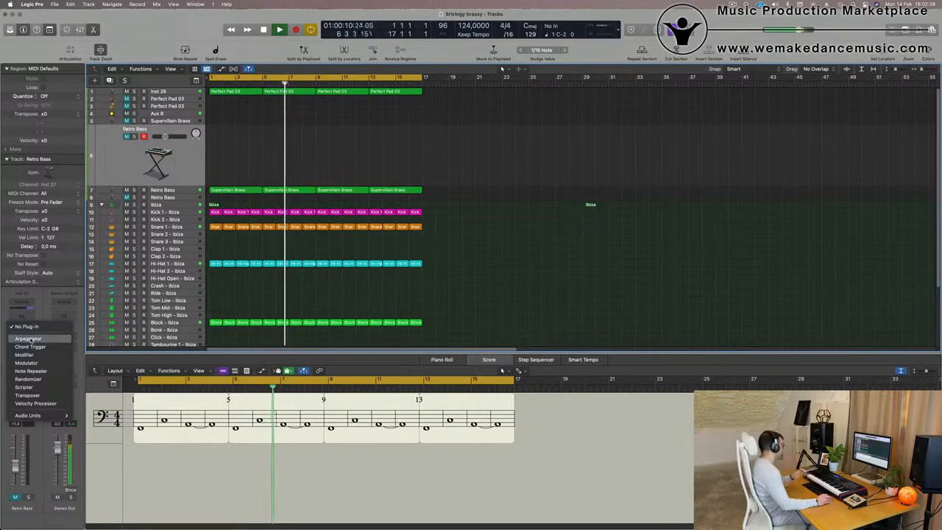
left_click(28, 340)
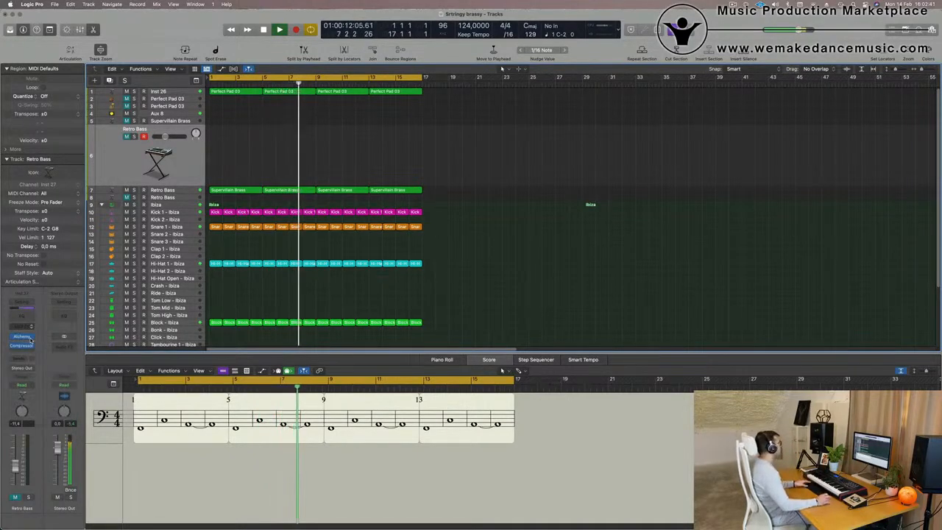
left_click_drag(443, 105, 691, 118)
Copy the first Supervillain Brass region from track 7 to track 6 and duplicate its three notes one octave higher.
left_click_drag(237, 190, 237, 153)
double_click(249, 130)
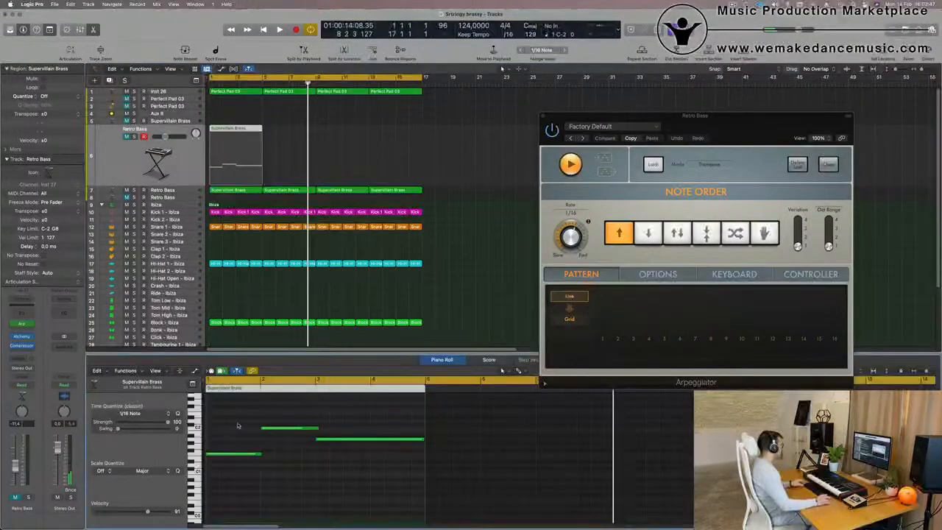
scroll(310, 504, "down", 2)
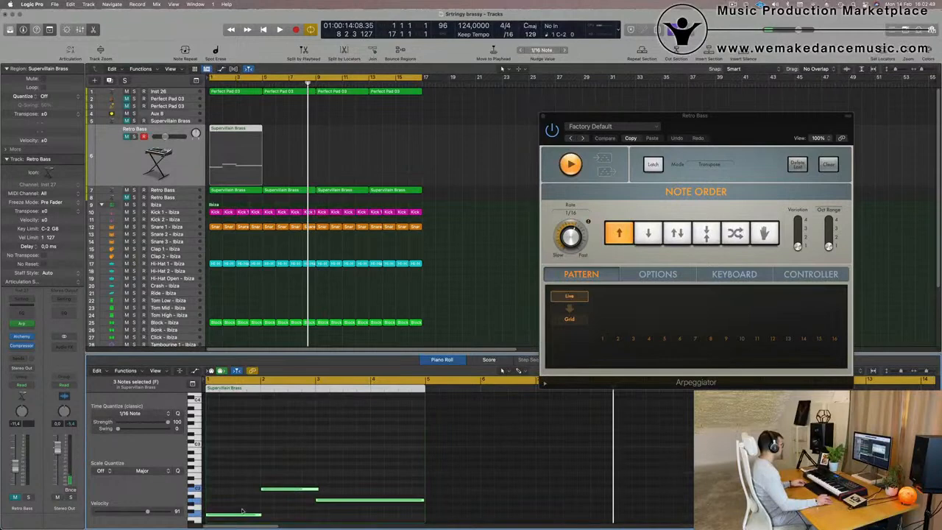
left_click_drag(237, 517, 240, 478)
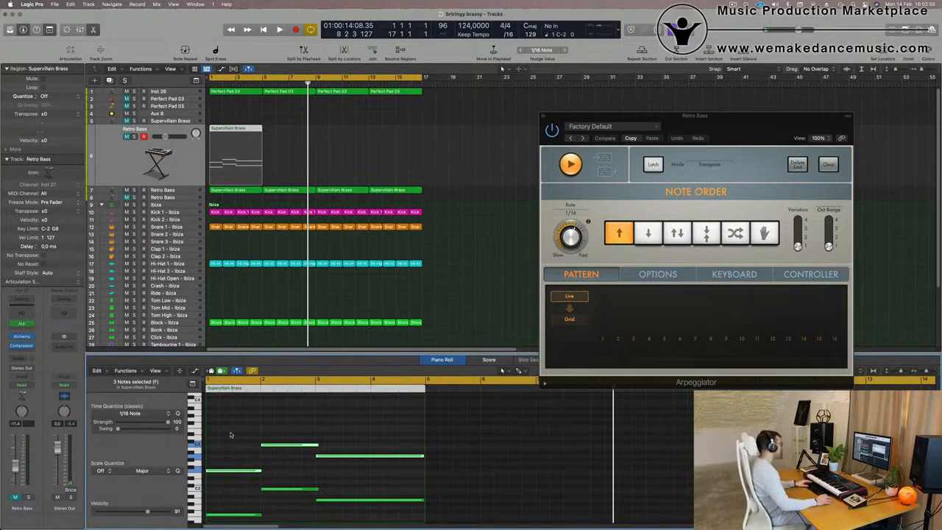
Unmute Retro Bass track 6 and lower its volume to -12.0 dB while playing the arpeggiated region.
left_click(385, 159)
left_click(246, 156)
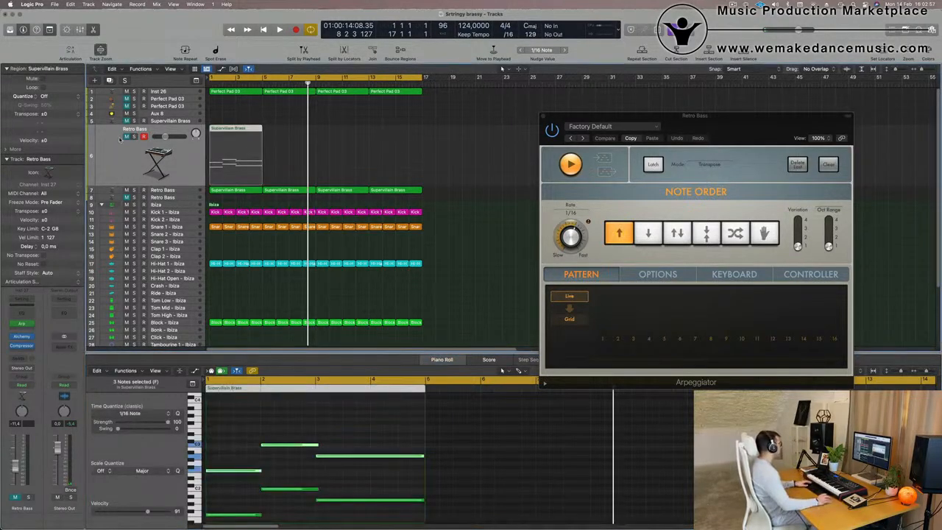
key("space")
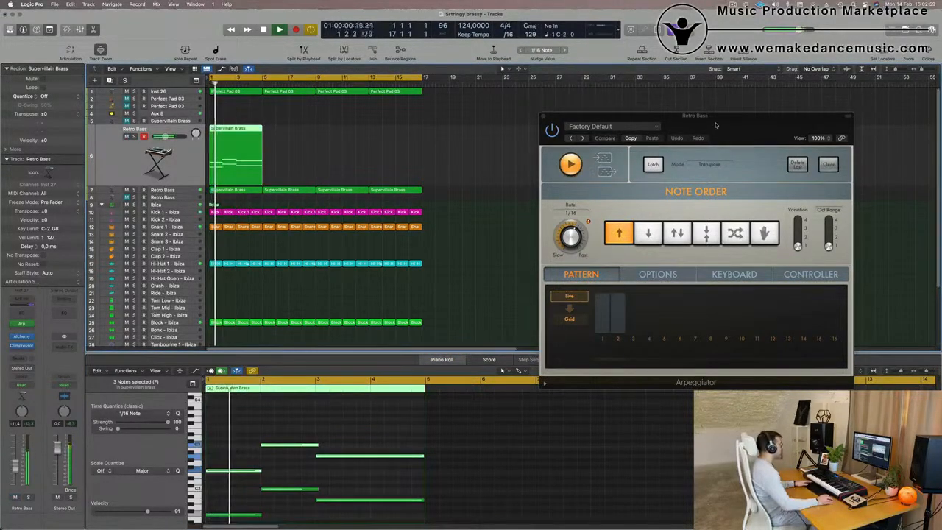
left_click_drag(717, 126, 630, 112)
key("space")
left_click(21, 455)
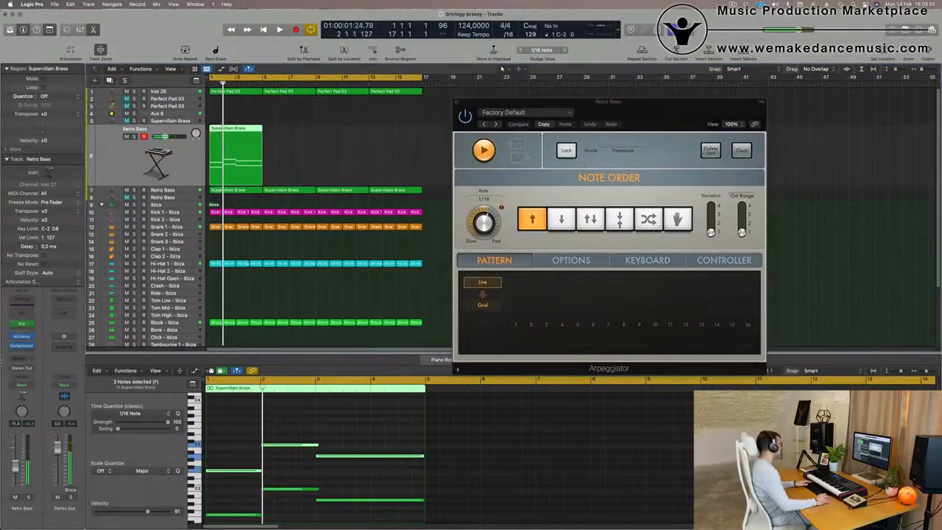
key("space")
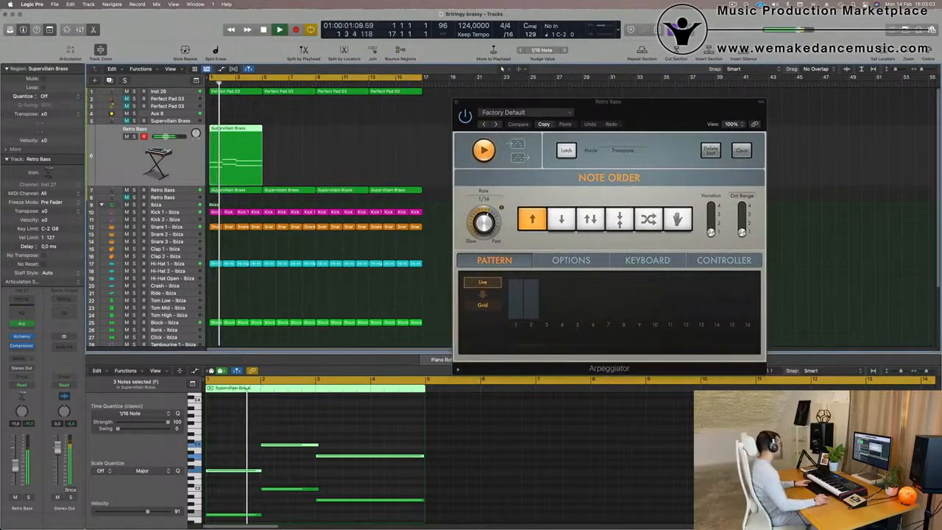
left_click_drag(651, 112, 624, 125)
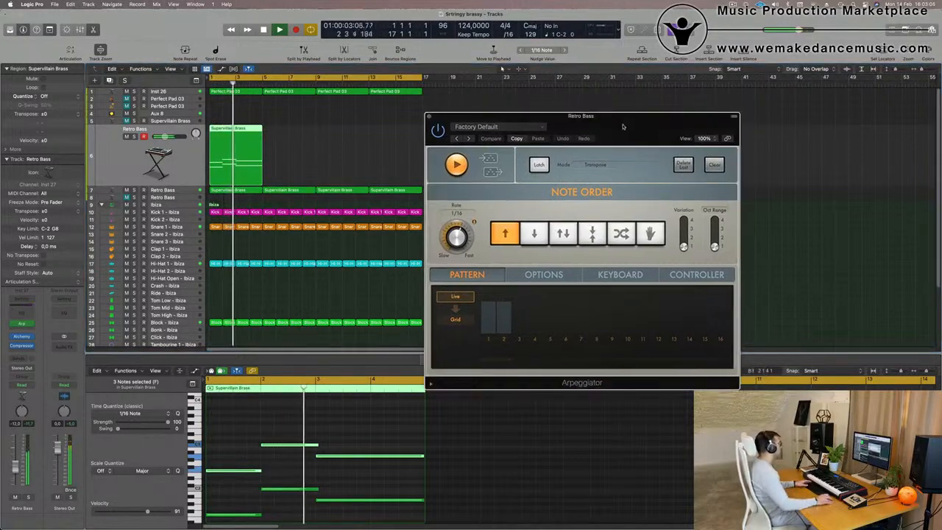
left_click(429, 115)
Transpose all notes of track 6's Supervillain Brass region up one octave and lower the track volume to -15.0 dB.
key("Return")
key("super+a")
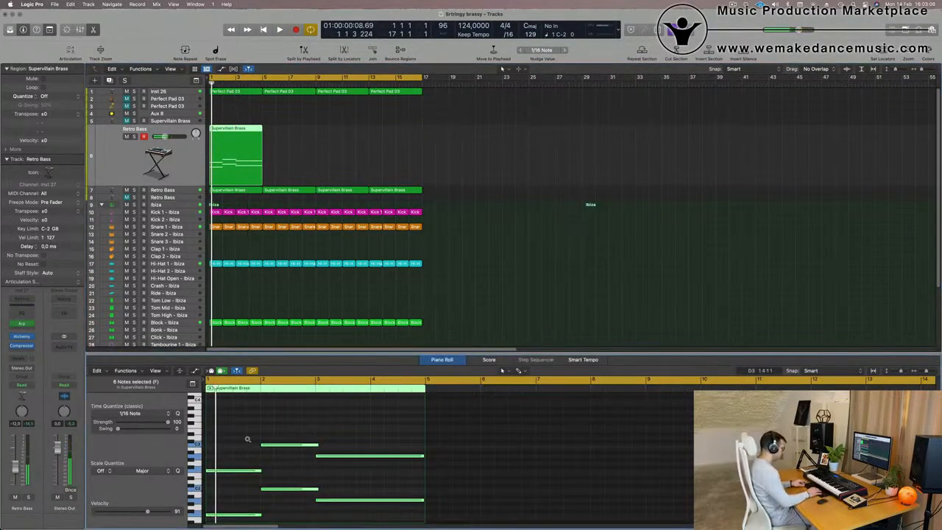
key("alt+shift+Up")
key("space")
left_click(176, 172)
key("Return")
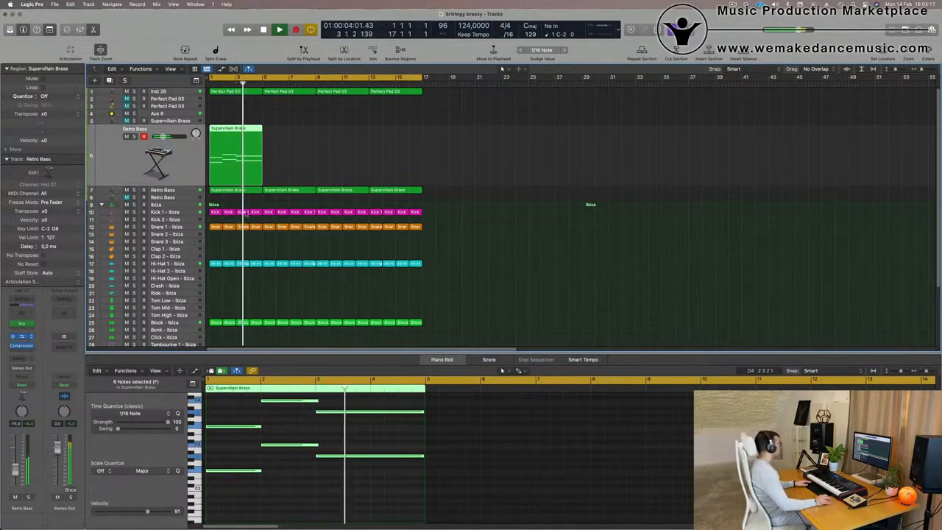
Open the Alchemy synth of Retro Bass track 6, stop playback and move the synth window aside.
left_click(21, 336)
key("space")
left_click_drag(457, 105, 626, 104)
Repeat the Supervillain Brass region on track 6 three times so it fills the bars up to bar 17.
left_click_drag(363, 136, 224, 162)
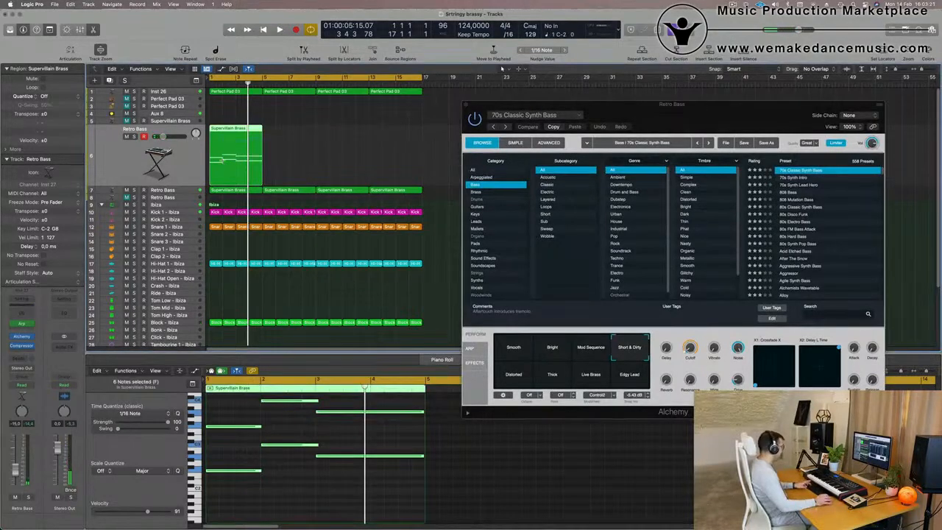
key("super+r")
key("super+r")
key("super+r")
Play the arrangement from the beginning to hear the repeated arpeggiated bass regions, keeping the Alchemy window off them.
left_click_drag(684, 114, 744, 64)
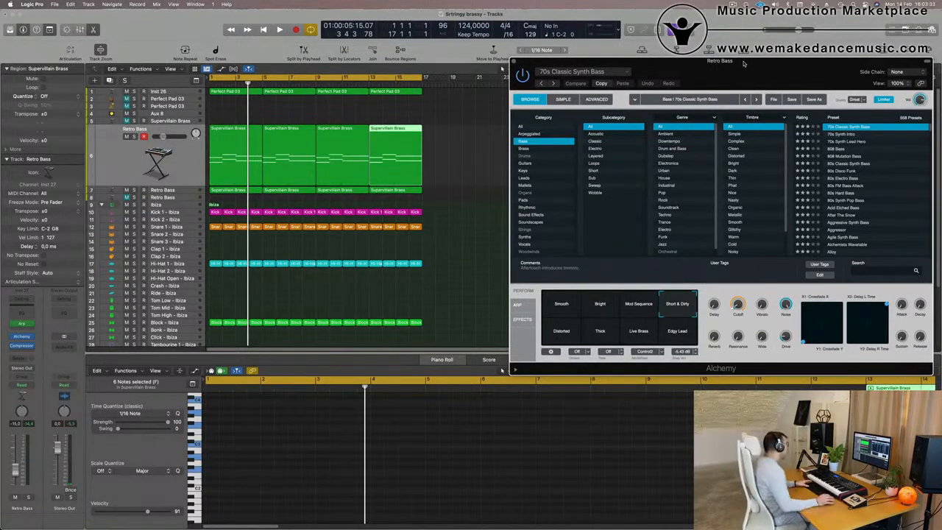
key("Return")
key("space")
left_click_drag(766, 68, 734, 81)
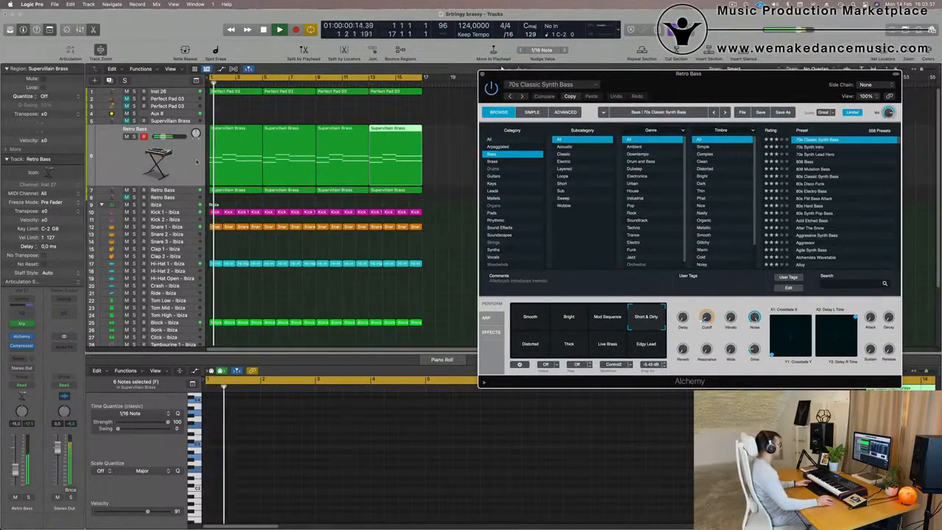
Adjust the Cutoff of the 70s Classic Synth Bass sound in Alchemy during playback and close the synth window.
key("shift+s")
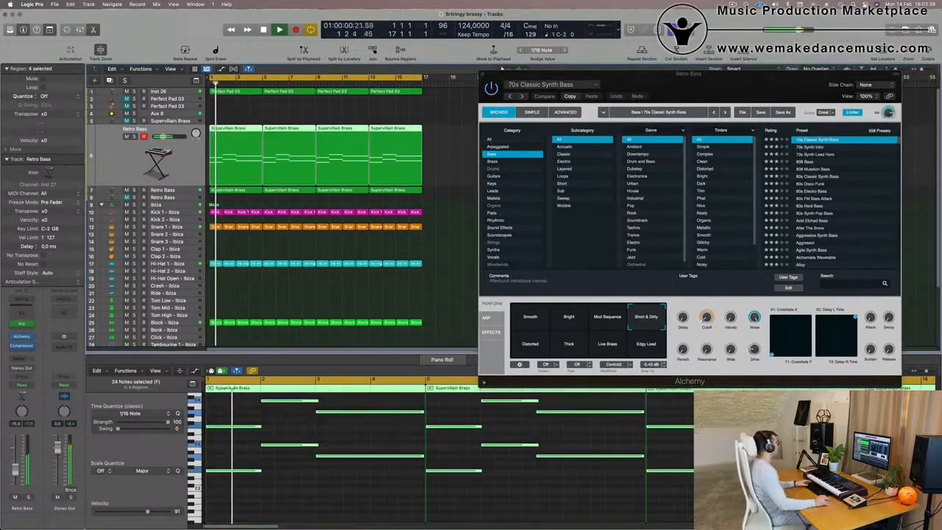
left_click_drag(706, 318, 705, 309)
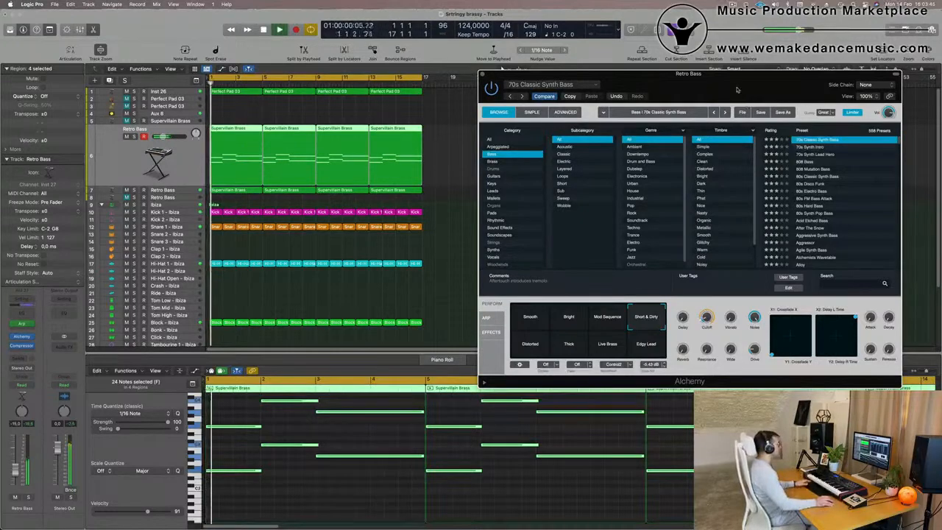
left_click_drag(481, 74, 367, 137)
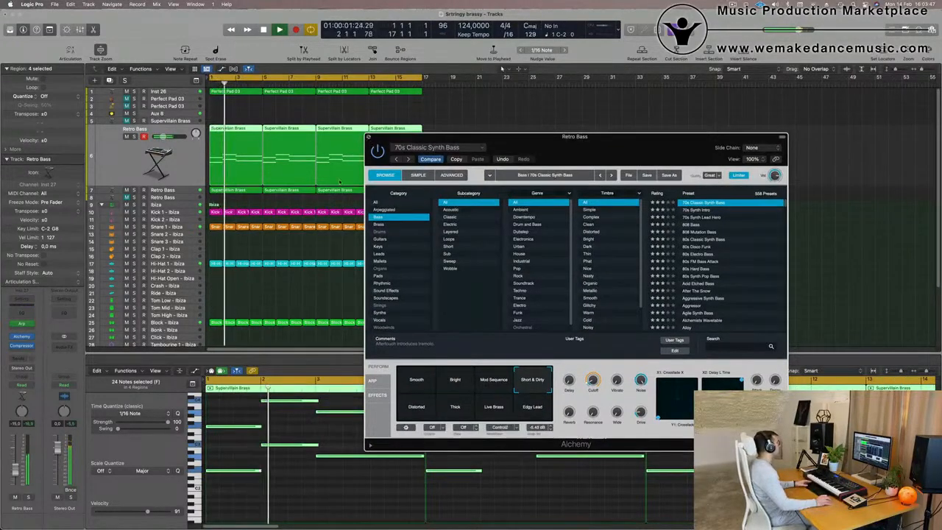
left_click(369, 137)
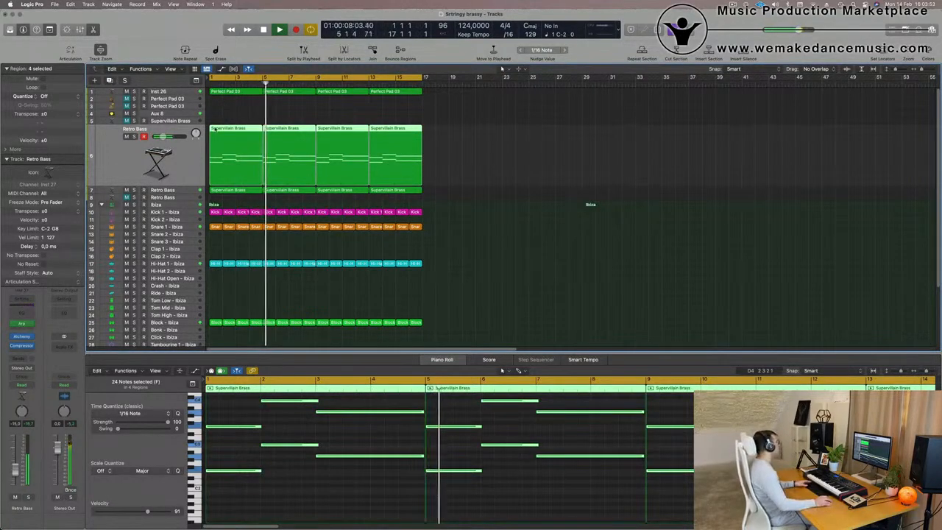
Copy the first Supervillain Brass region from track 6 to bar 1 of the Perfect Pad 03 strings track 2.
left_click(247, 124)
left_click(240, 129)
left_click_drag(241, 129, 242, 103)
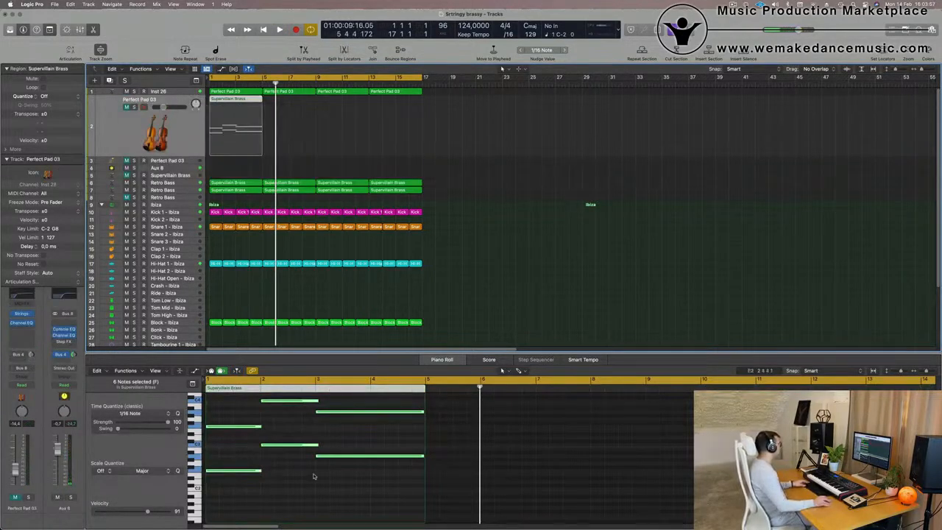
Transpose all notes of the copied strings region on track 2 up one octave.
left_click(251, 434)
key("super+a")
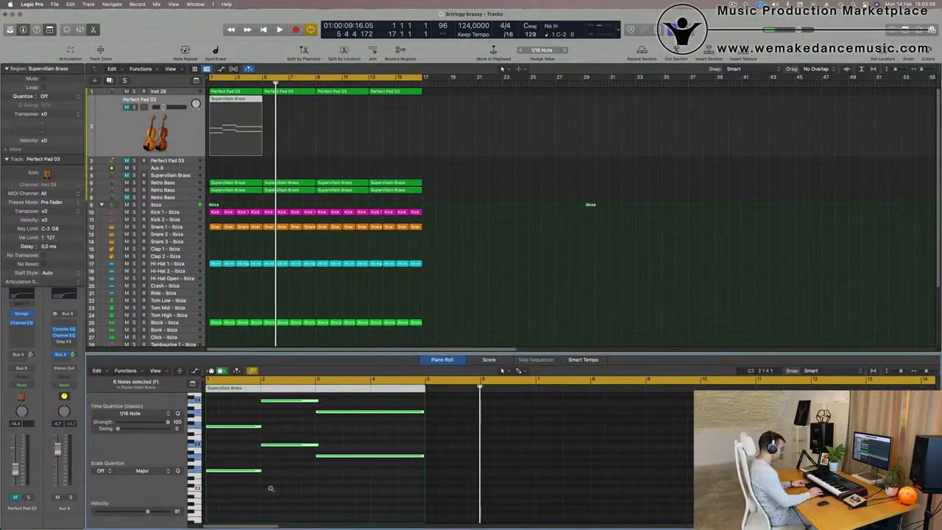
key("alt+shift+Up")
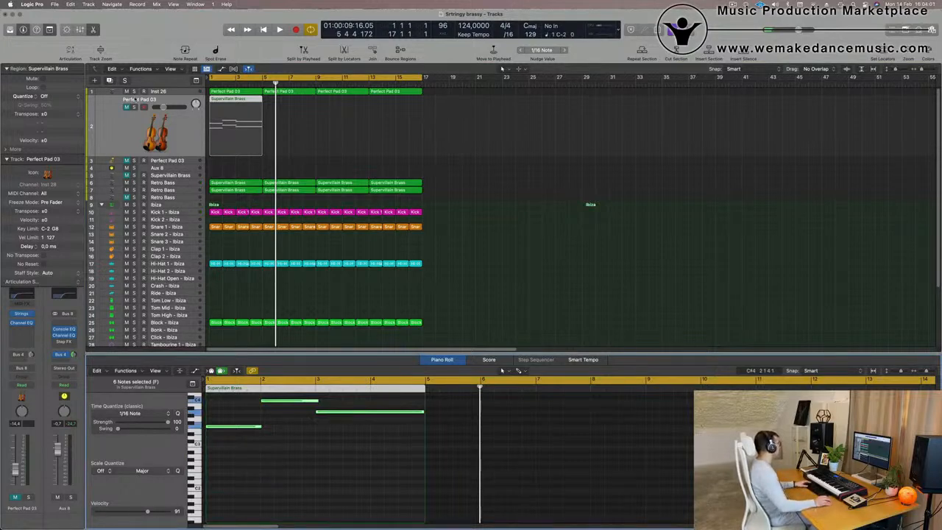
Unmute the Perfect Pad 03 strings track 2, display its Bus 4 aux strip and start playback.
left_click(120, 136)
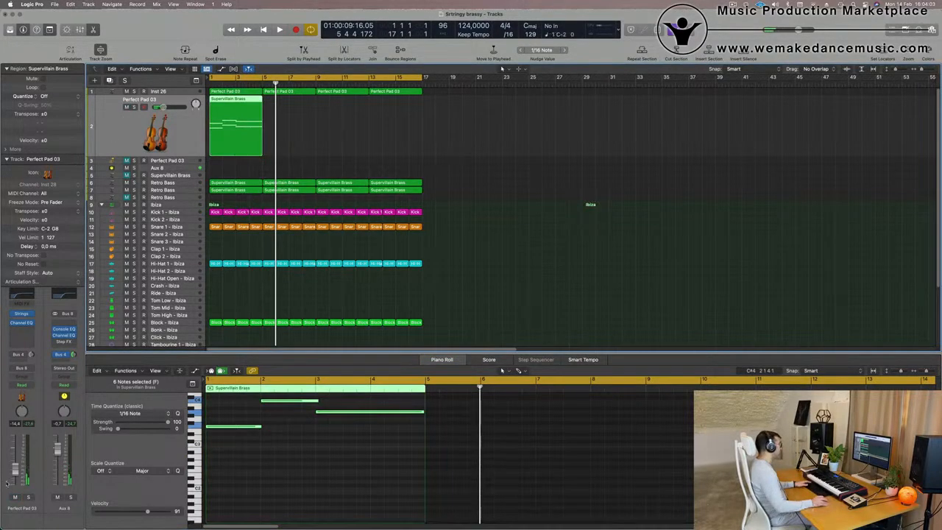
left_click(30, 355)
key("space")
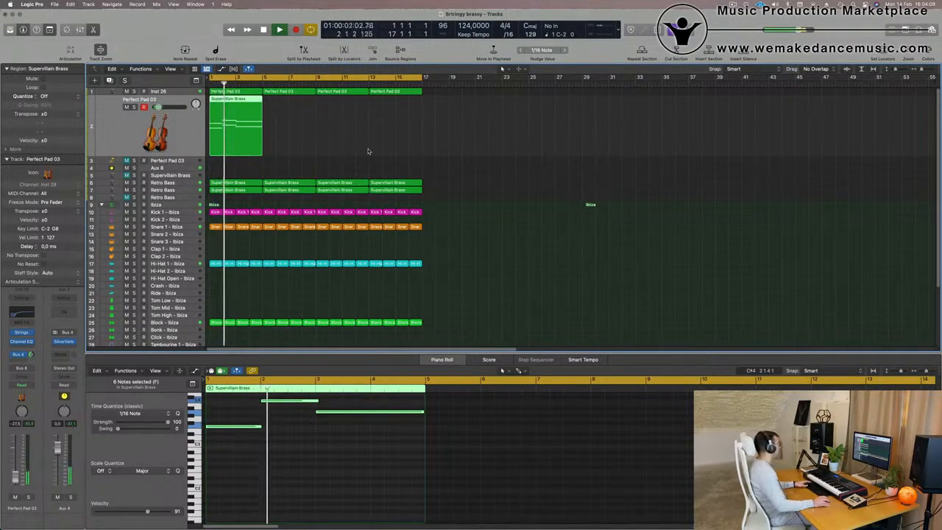
Try the strings region's notes two octaves lower during playback, and raise them back by one octave.
key("alt+shift+Down")
key("alt+shift+Down")
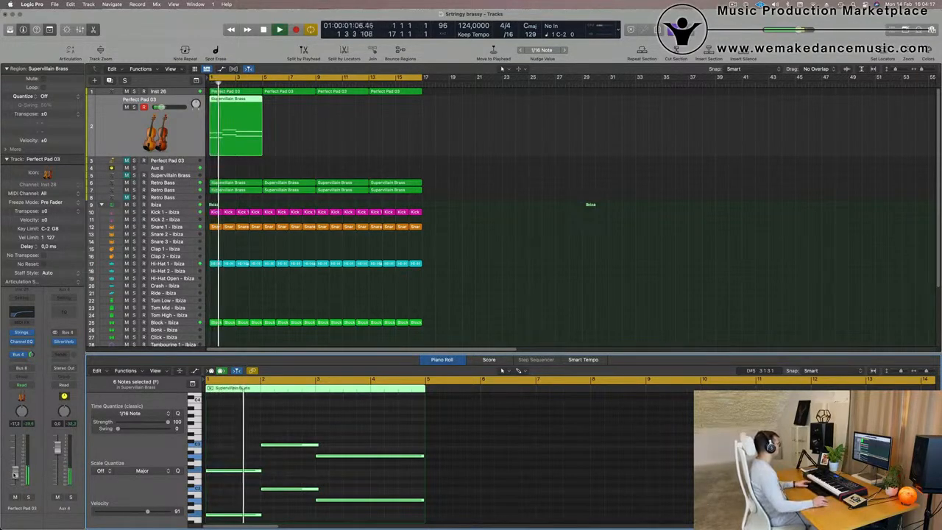
key("alt+shift+Up")
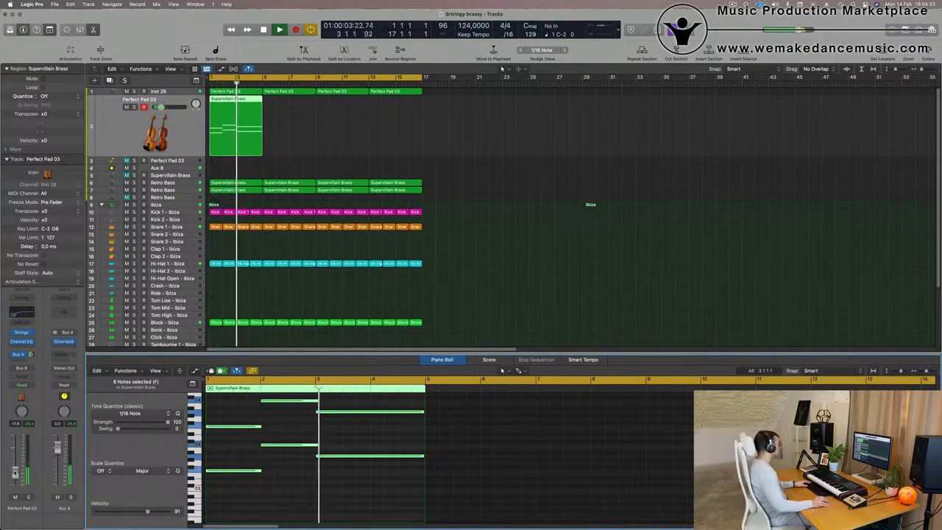
Repeat the Supervillain Brass region on strings track 2 three times so it fills the bars up to bar 17.
key("Return")
left_click_drag(328, 132, 232, 142)
key("super+r")
key("super+r")
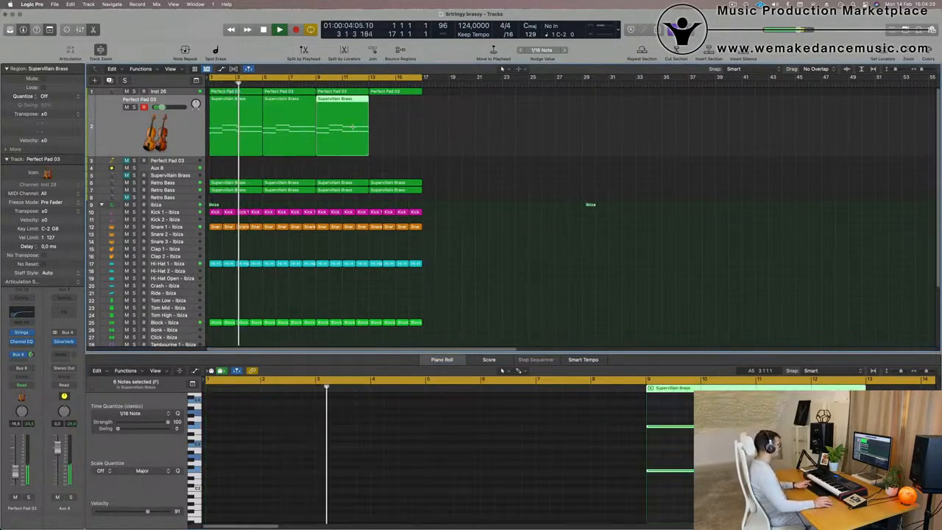
key("super+r")
Play the arrangement to hear the repeated strings regions on track 2 against the other tracks.
left_click(507, 142)
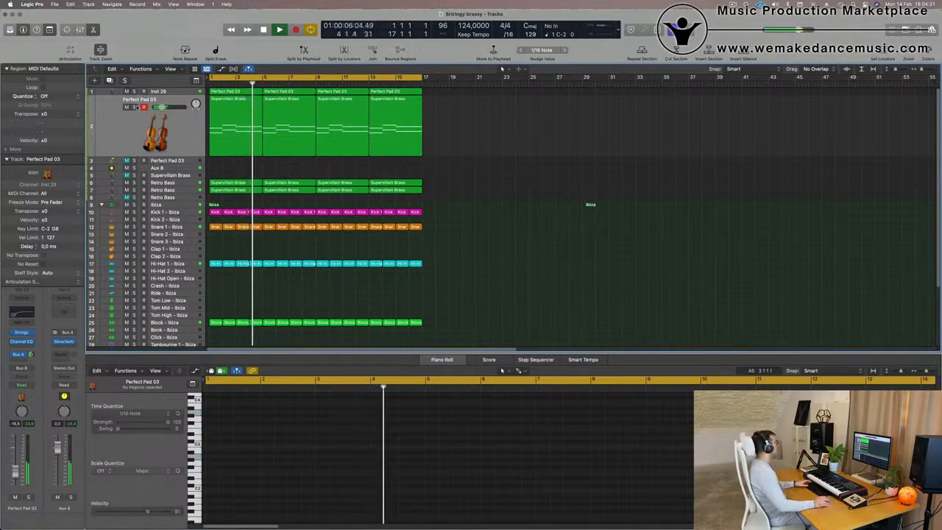
left_click(115, 147)
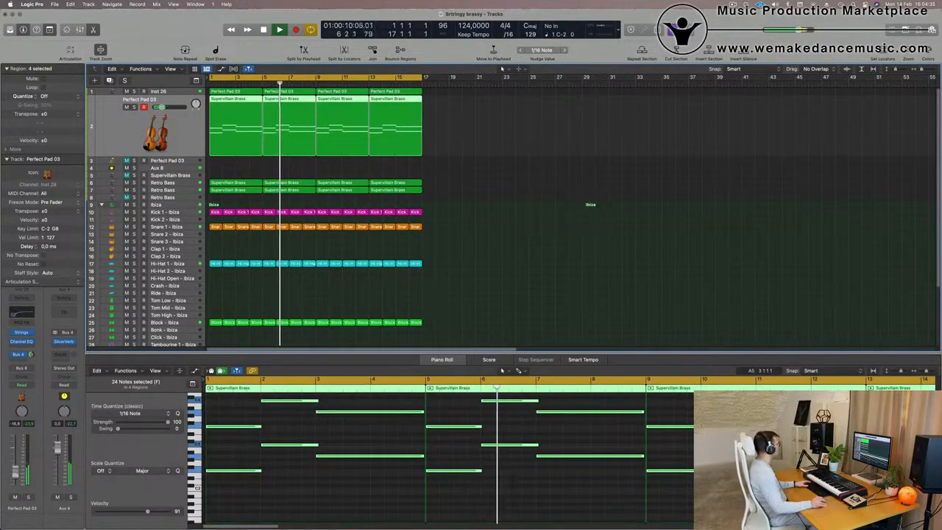
left_click(497, 127)
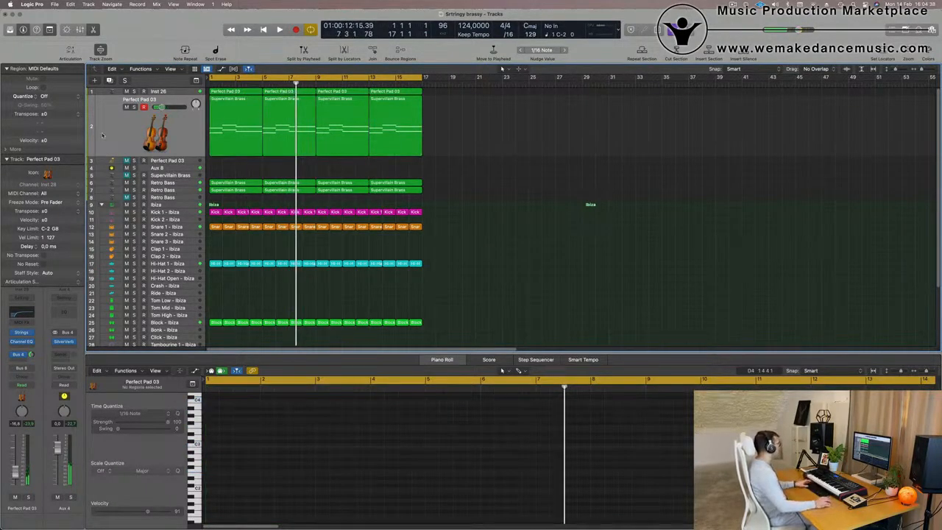
left_click(103, 135)
key("space")
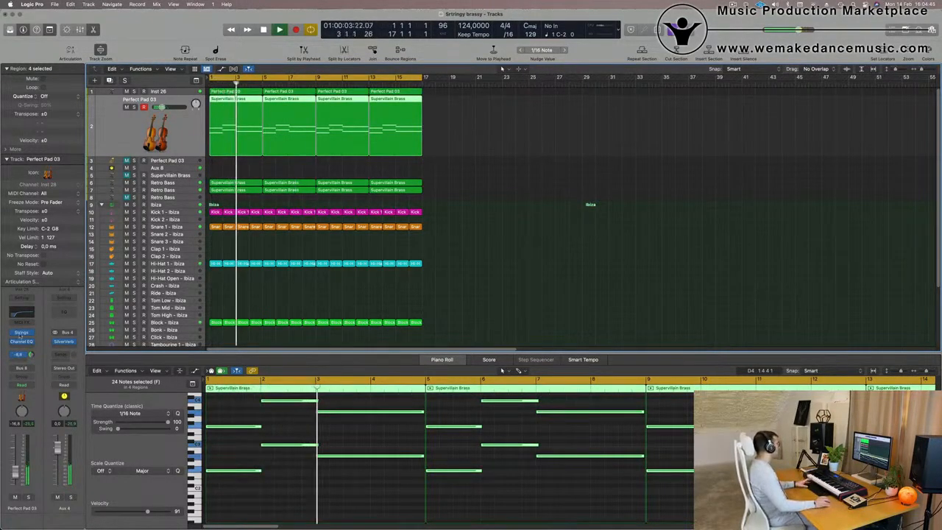
Open the Studio Strings instrument of track 2 and load the single-instrument preset Studio Violins 2.
key("v")
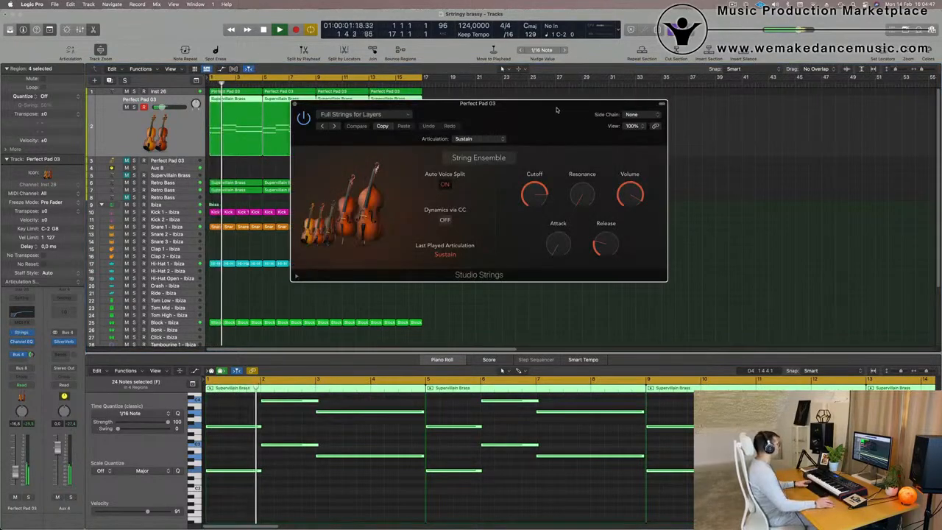
left_click_drag(561, 110, 549, 110)
key("Return")
left_click(390, 115)
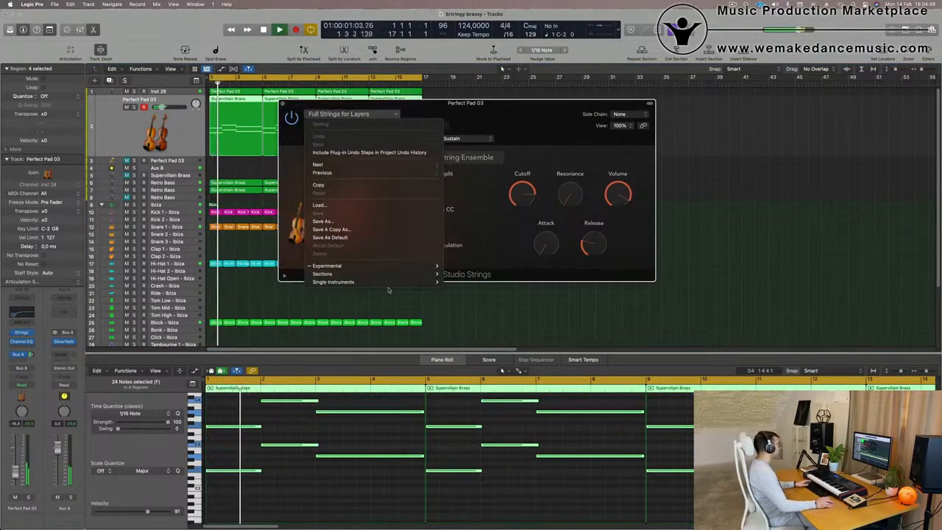
mouse_move(396, 266)
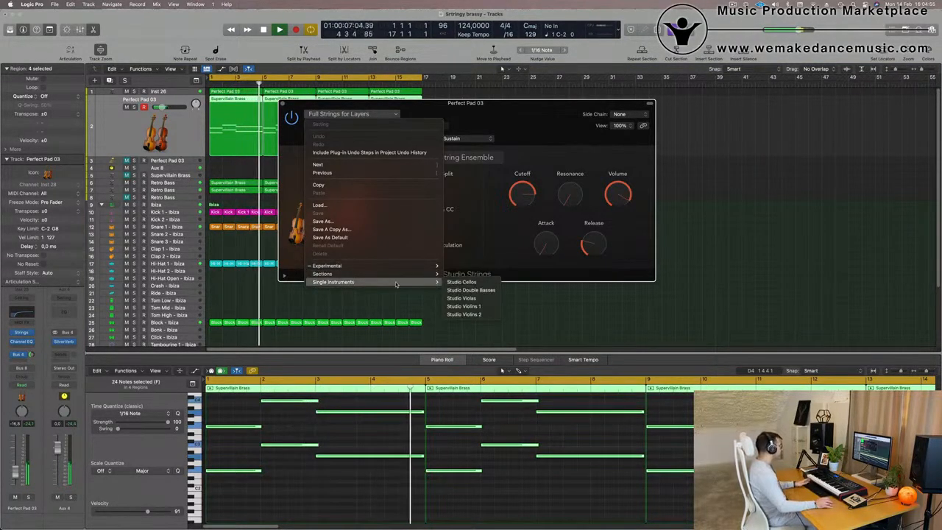
left_click(465, 315)
Audition the Studio Violins 2 preset with the arrangement and set the track 2 volume to about -16.2 dB.
key("space")
left_click_drag(501, 96, 567, 129)
key("space")
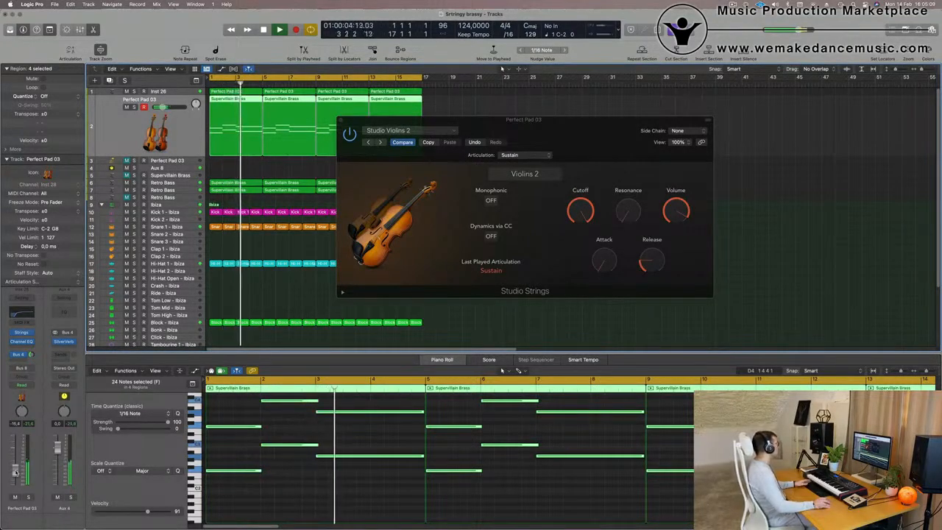
left_click_drag(603, 121, 592, 125)
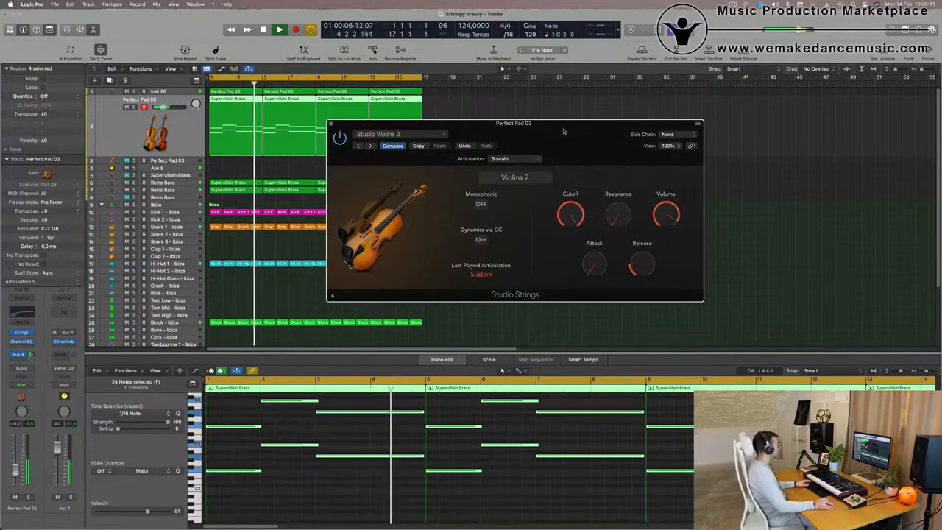
left_click(480, 205)
key("space")
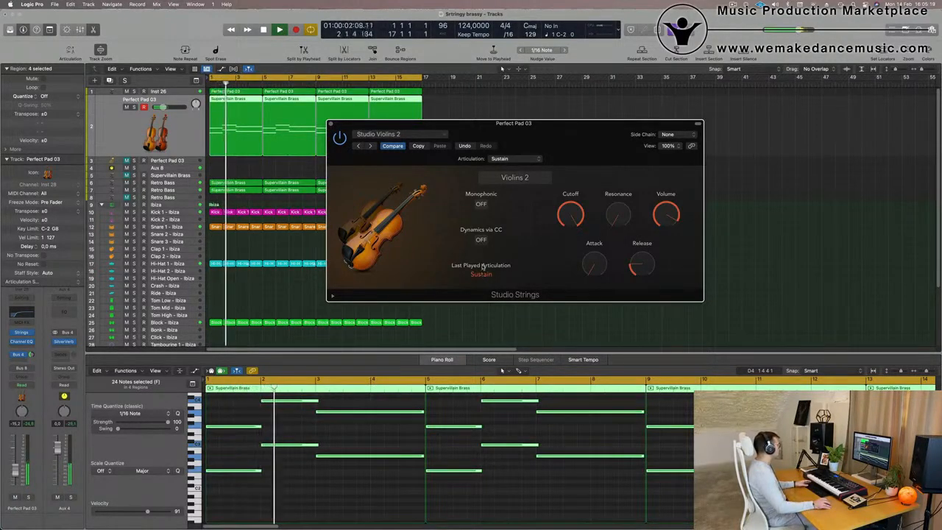
Raise the Attack of the Studio Violins 2 sound and replay the arrangement from the beginning.
left_click_drag(619, 136, 640, 115)
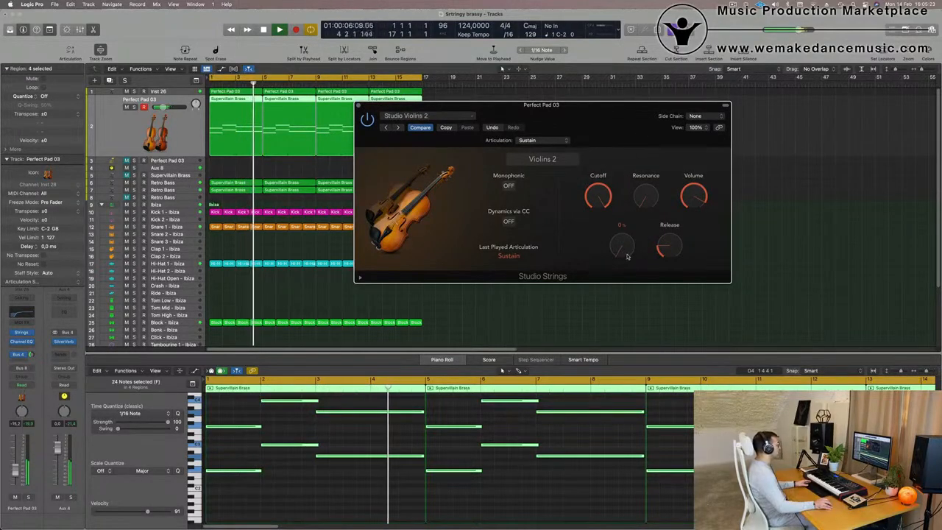
left_click_drag(627, 254, 623, 243)
key("space")
key("Return")
key("space")
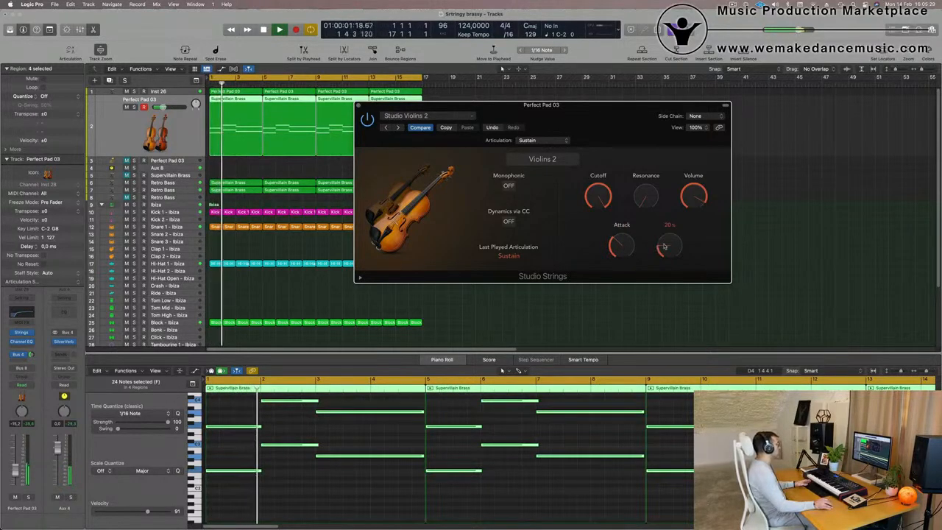
Set the Release of the Studio Violins 2 sound to 74% while the arrangement plays.
left_click_drag(670, 255, 668, 245)
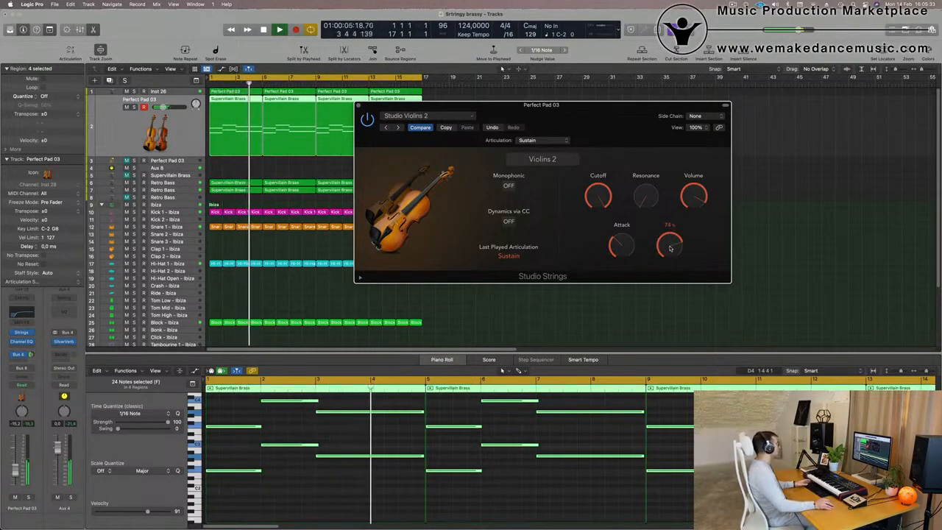
left_click_drag(614, 114, 611, 117)
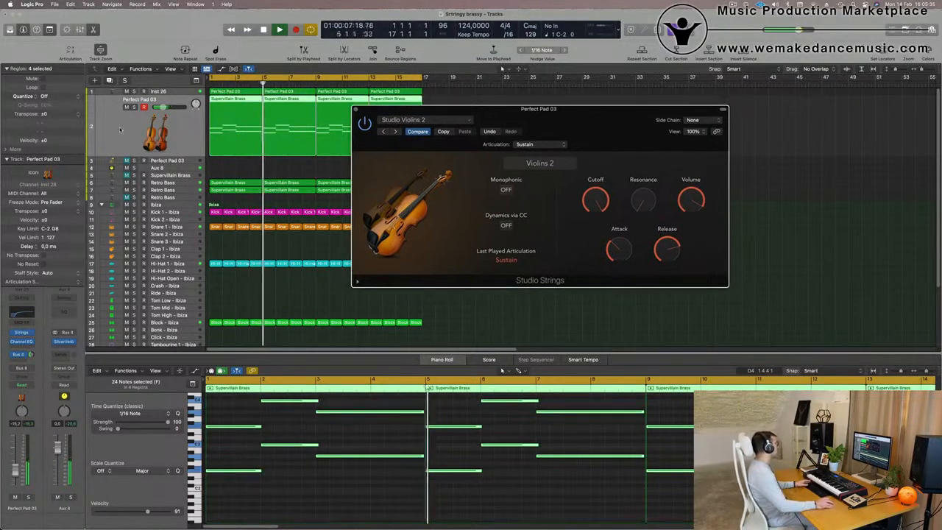
left_click(2, 519)
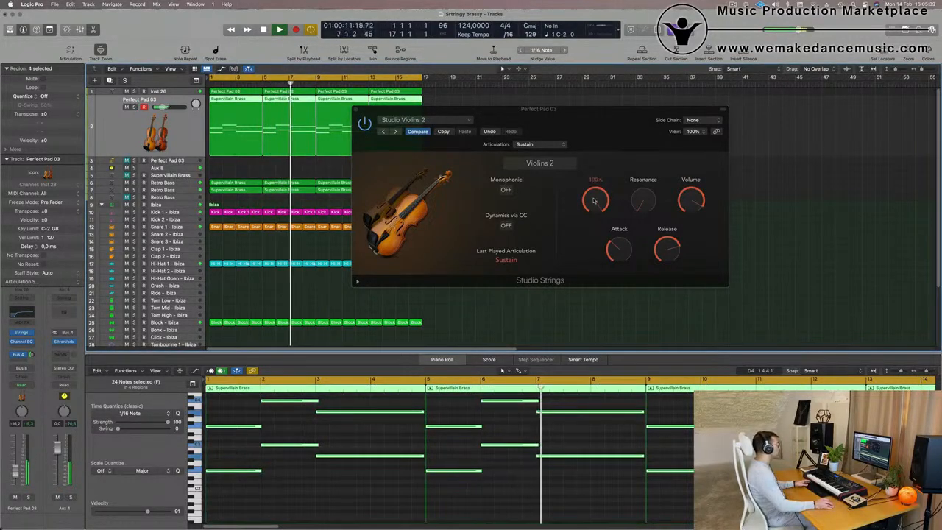
Reduce the Attack of the Studio Violins 2 sound to 17% and listen again from the start.
left_click_drag(617, 248, 619, 259)
key("Return")
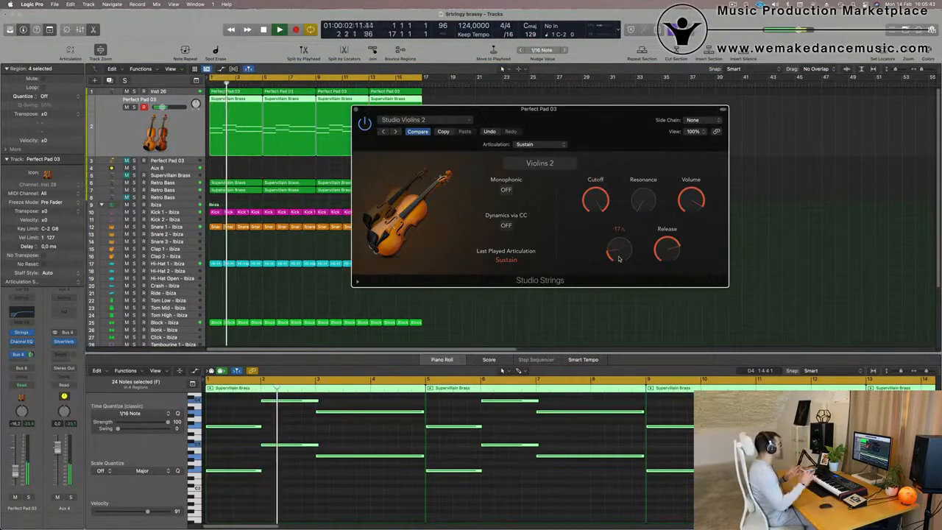
mouse_move(582, 113)
left_mouse_down()
mouse_move(605, 113)
mouse_move(595, 112)
left_mouse_up()
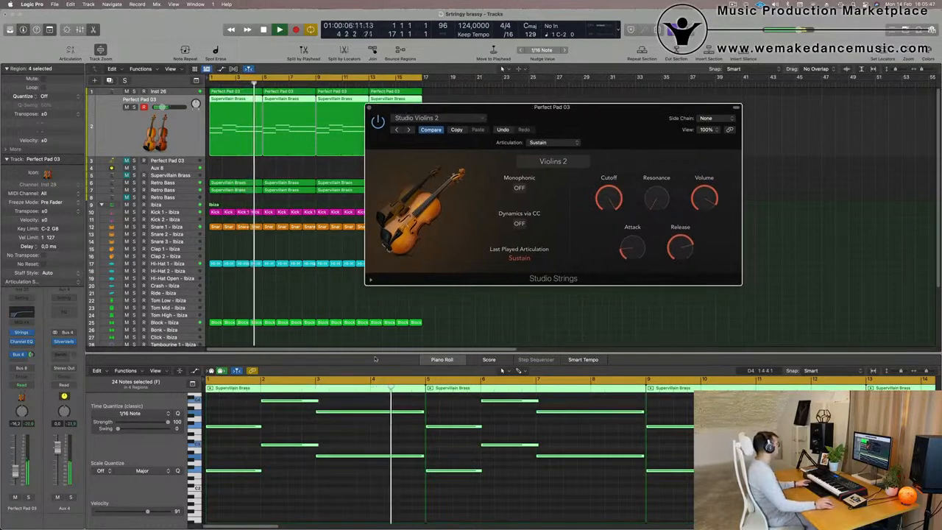
Stop playback and slightly shorten the ends of the four notes in bars 1 and 2 of the first strings region.
key("space")
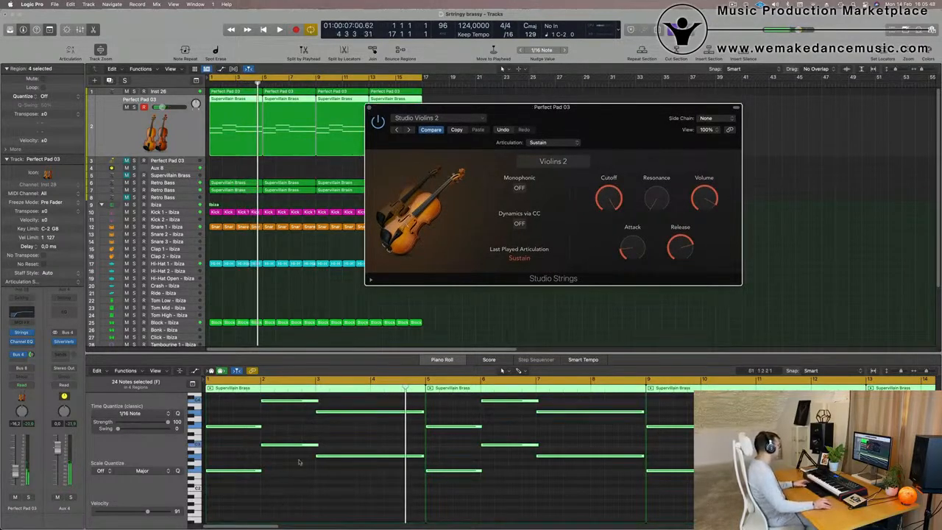
left_click_drag(222, 493, 328, 408)
left_click_drag(242, 490, 293, 397)
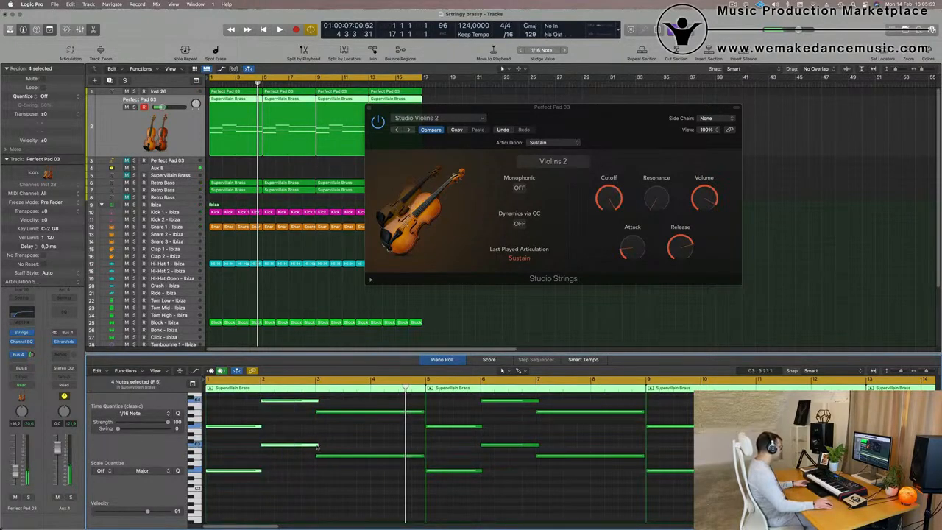
left_click_drag(318, 446, 315, 446)
Play the arrangement to check the shortened string notes and close the Studio Strings window.
key("space")
left_click_drag(571, 118, 625, 146)
left_click(397, 141)
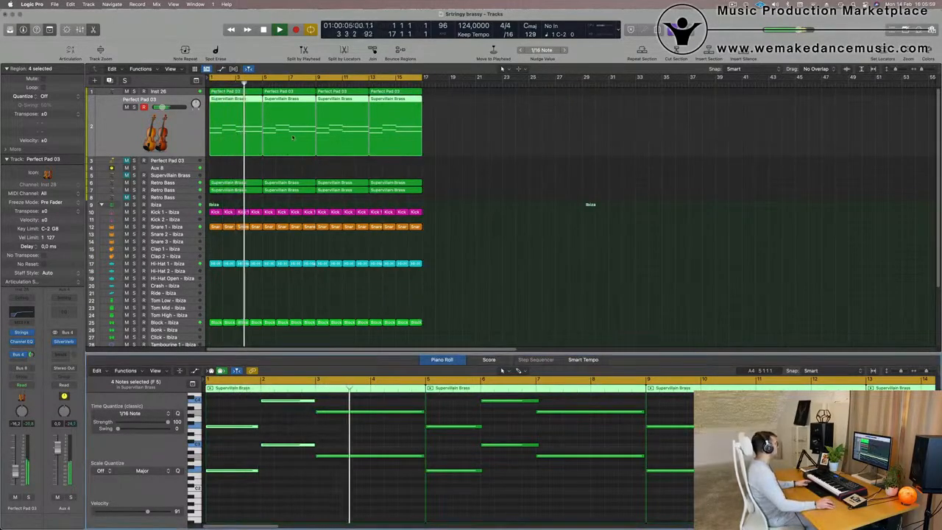
Show the Note Velocity lane in the Piano Roll and lower the velocity of the strings notes starting at bar 3.
scroll(329, 507, "up", 1)
scroll(329, 507, "down", 2)
left_click(194, 371)
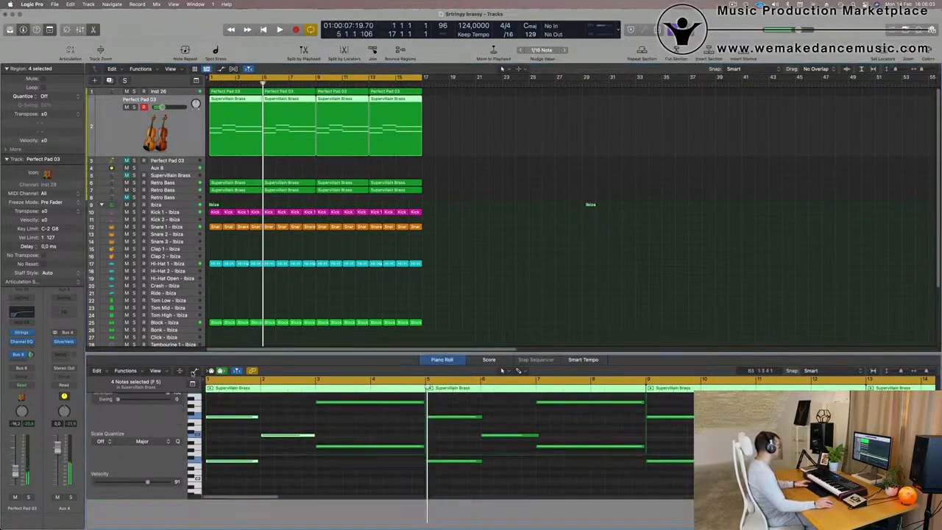
scroll(365, 494, "up", 2)
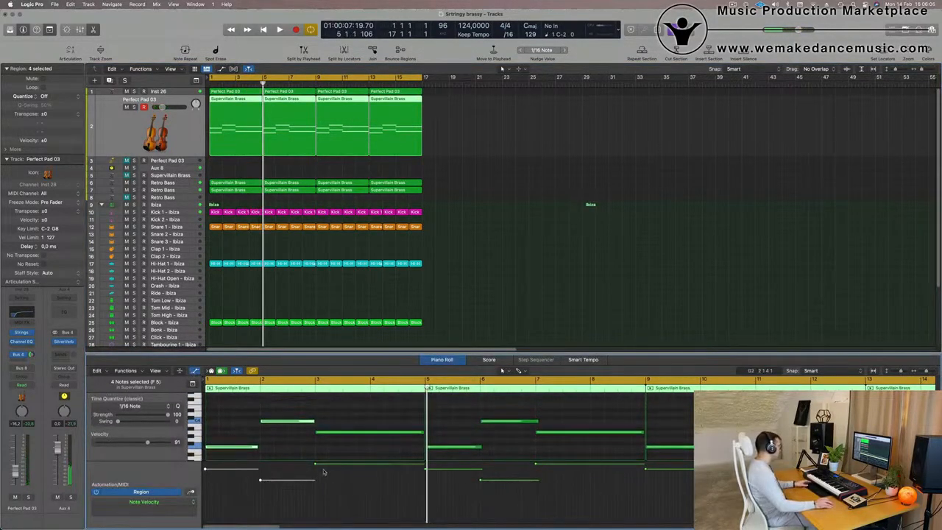
mouse_move(315, 464)
left_click_drag(315, 471, 315, 466)
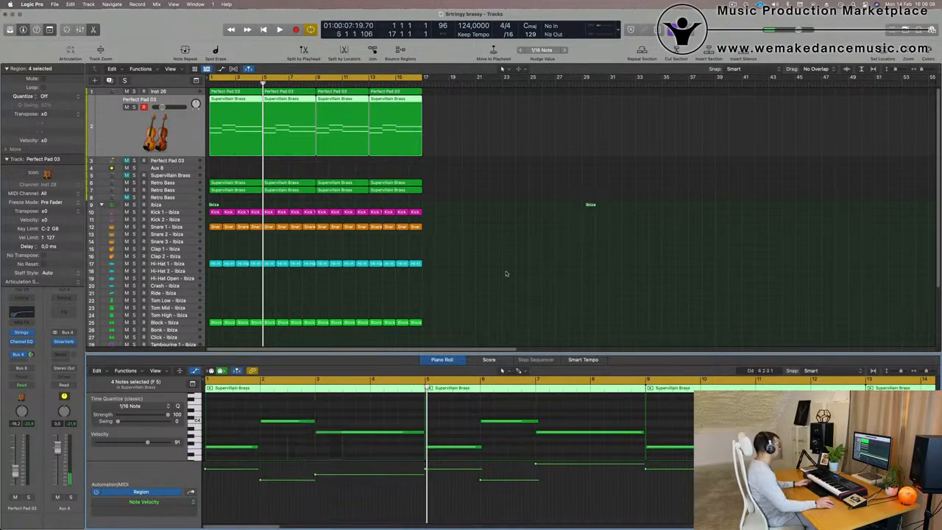
Replace the three later violin regions with three repeats of the edited first region, filling the strings track through bar 16.
left_click_drag(497, 142, 301, 151)
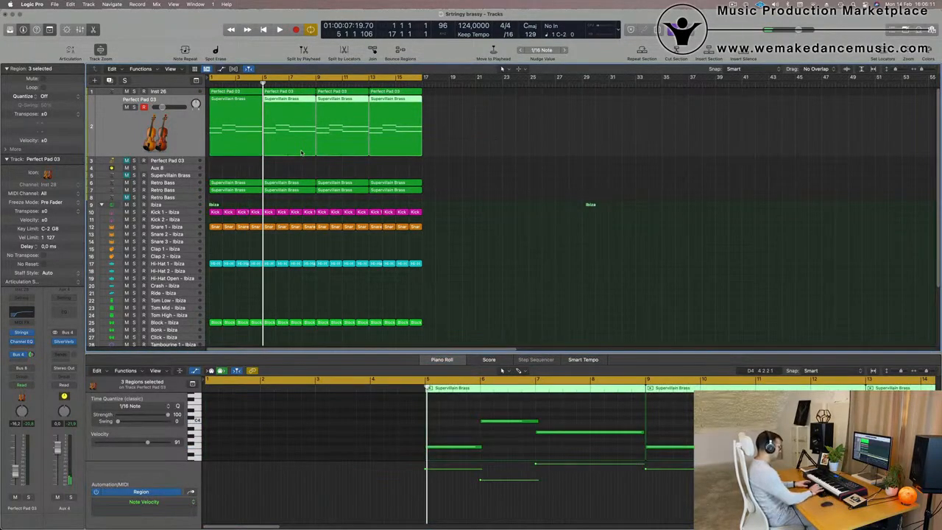
key("BackSpace")
key("space")
left_click(244, 121)
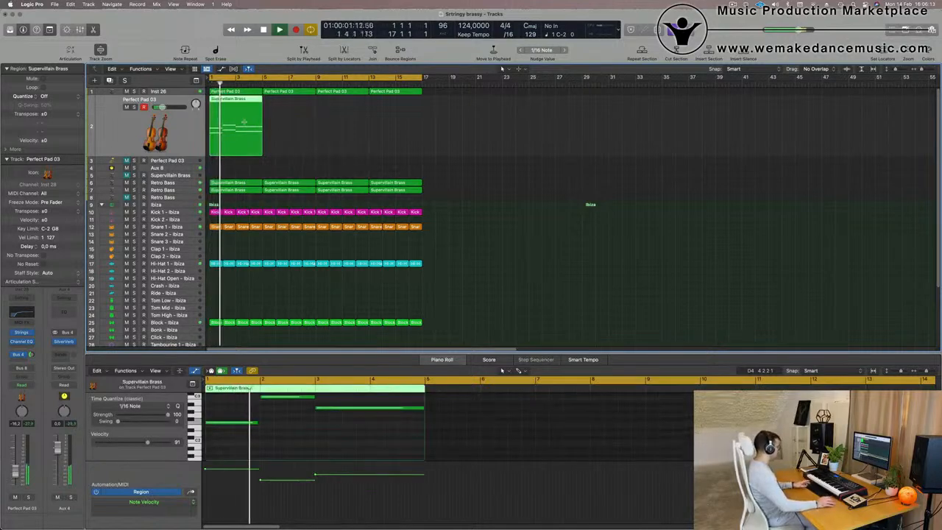
key("super+r")
key("super+r")
key("super+r")
left_click(463, 138)
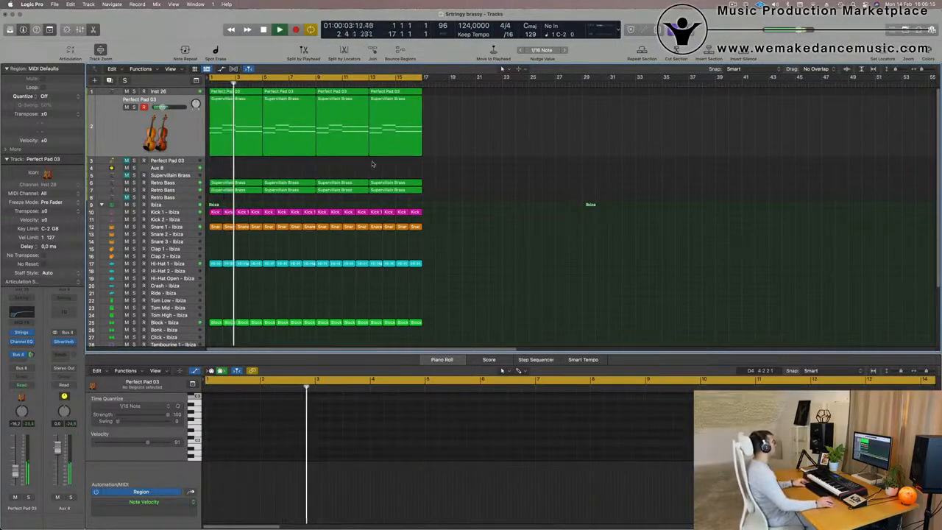
Listen to the repeated strings part, stop playback and mute the violin track.
key("super+Right")
key("super+Right")
key("super+Left")
key("super+Left")
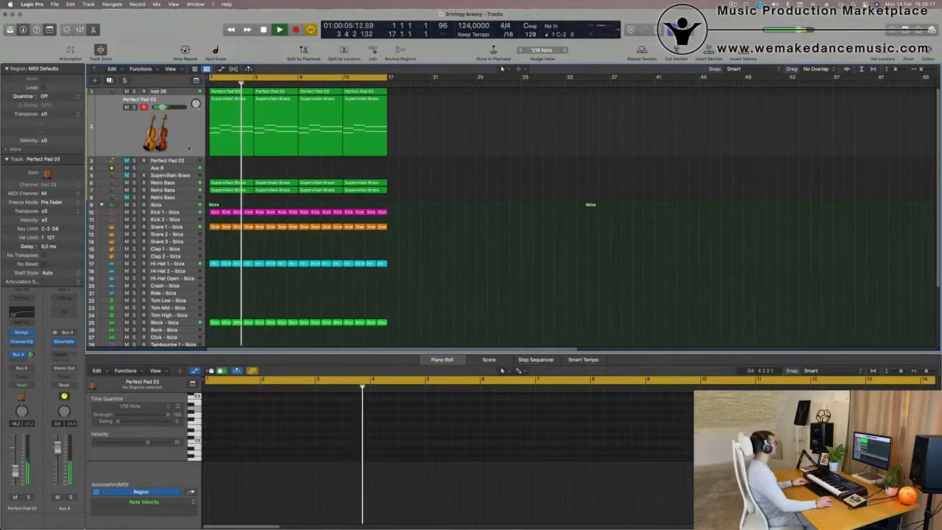
left_click(181, 92)
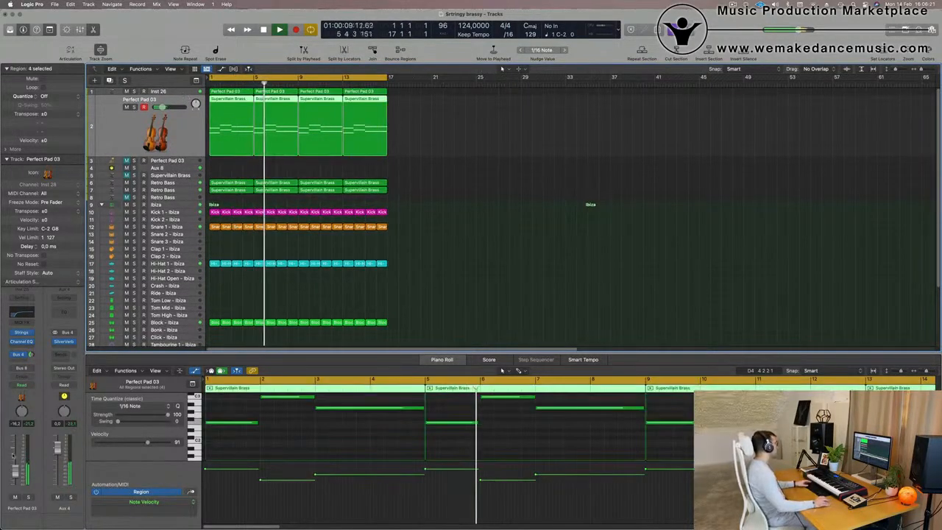
key("space")
left_click(14, 497)
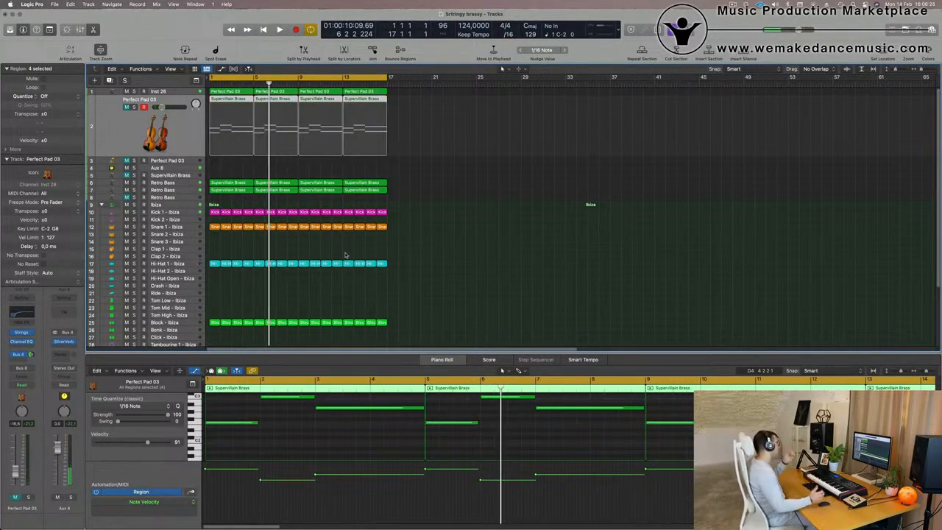
Play the arrangement with the strings muted and open Alchemy on the first Retro Bass track.
key("space")
key("space")
key("space")
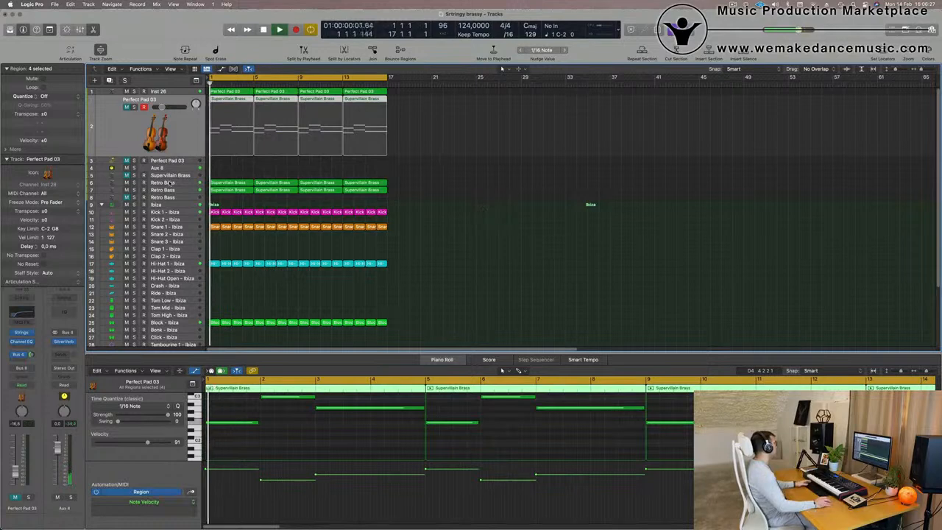
left_click(167, 183)
key("space")
key("space")
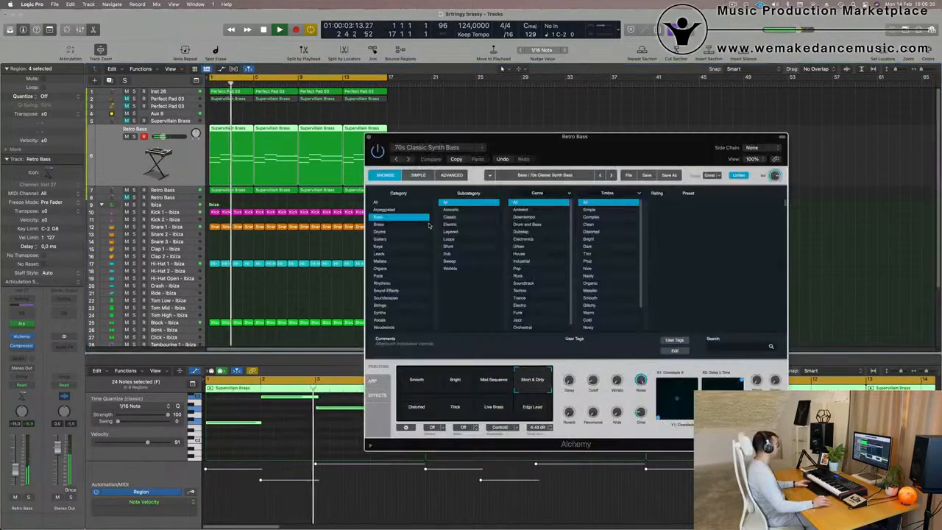
Adjust Alchemy's Cutoff during playback and raise the first Retro Bass track's level to about -11.8 dB.
left_click_drag(631, 142, 613, 108)
key("space")
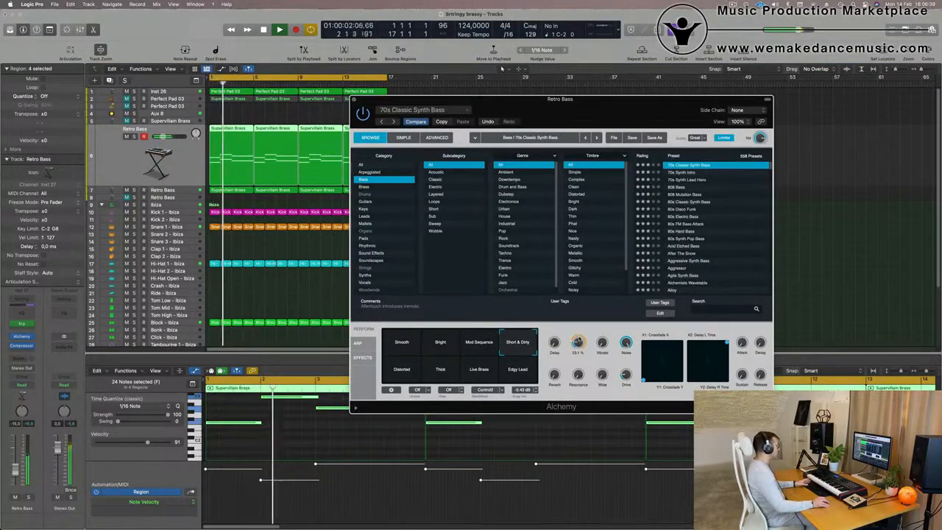
key("space")
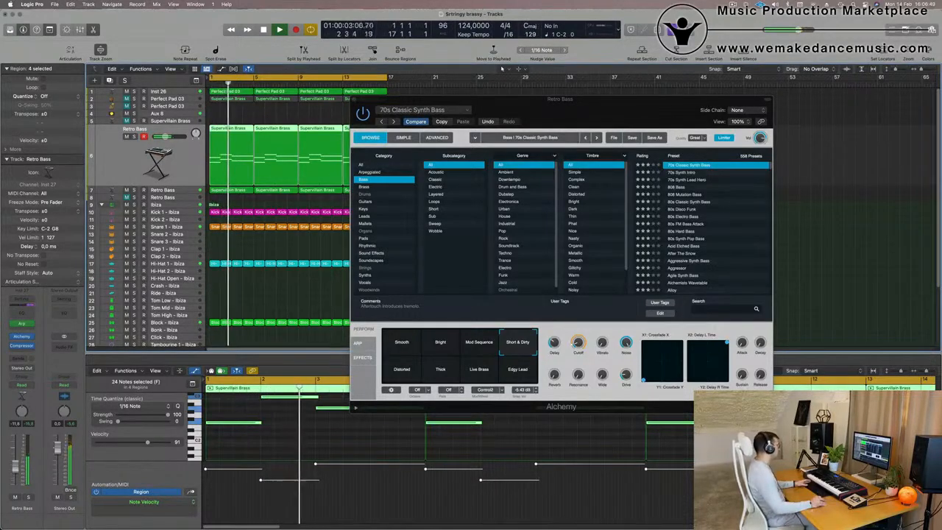
Copy the Alchemy settings, audition the Mod Sequence, Bright, Smooth, Distorted, Thick and Live Brass snapshots, and return to Short & Dirty.
left_click(442, 122)
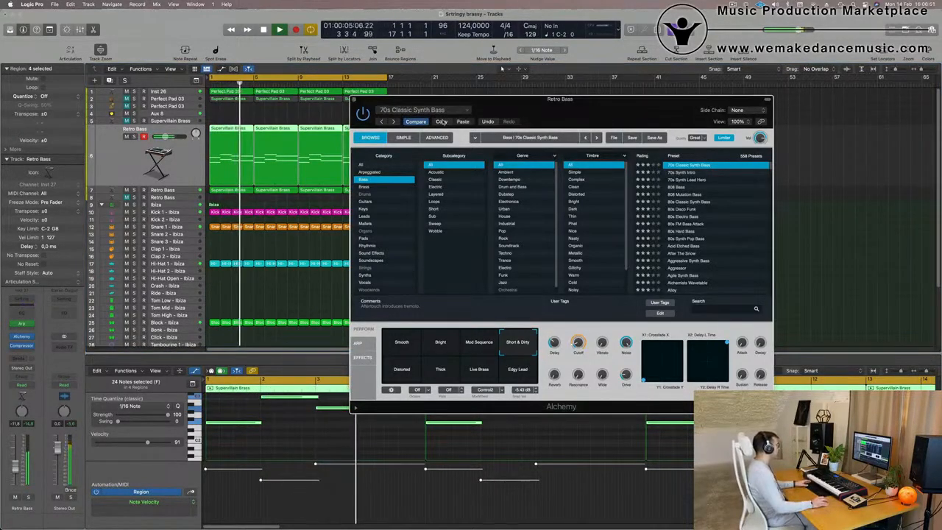
left_click(480, 342)
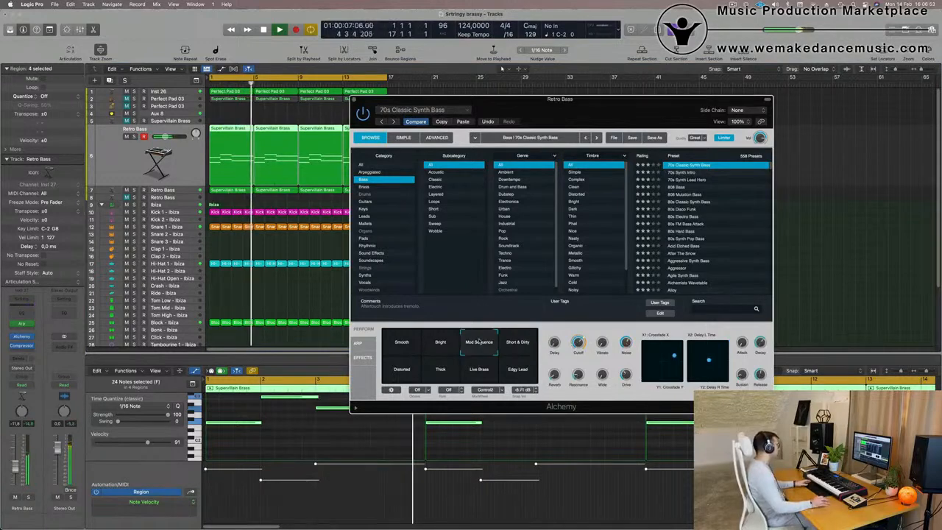
left_click(438, 349)
left_click(402, 346)
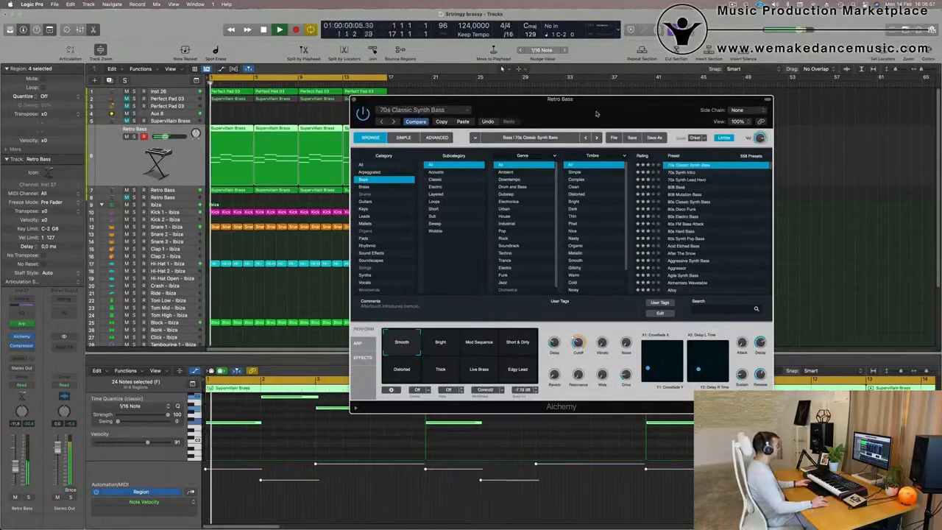
left_click_drag(595, 110, 536, 80)
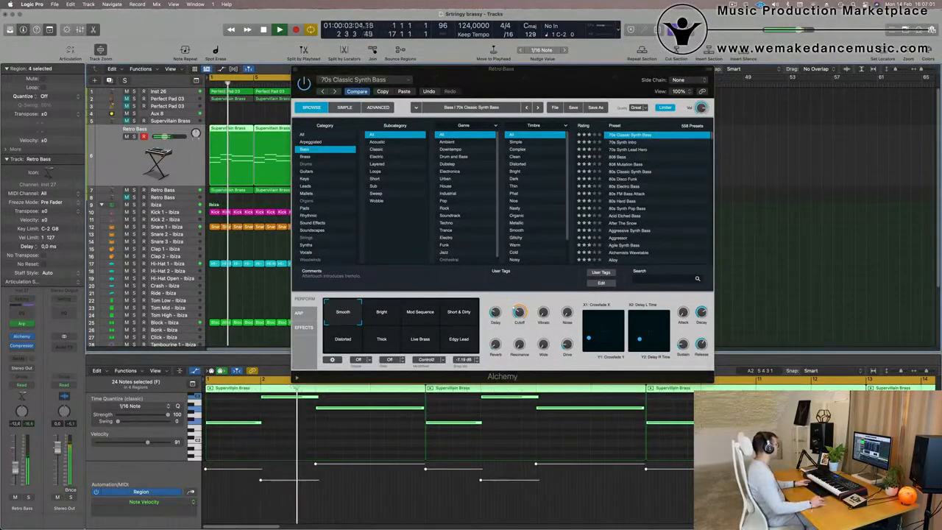
left_click(343, 339)
left_click(381, 339)
left_click(420, 339)
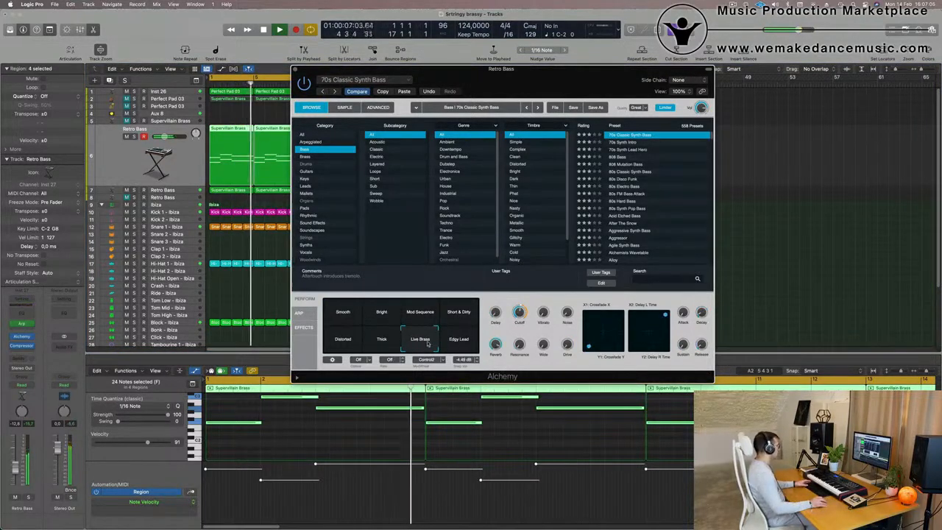
left_click(458, 315)
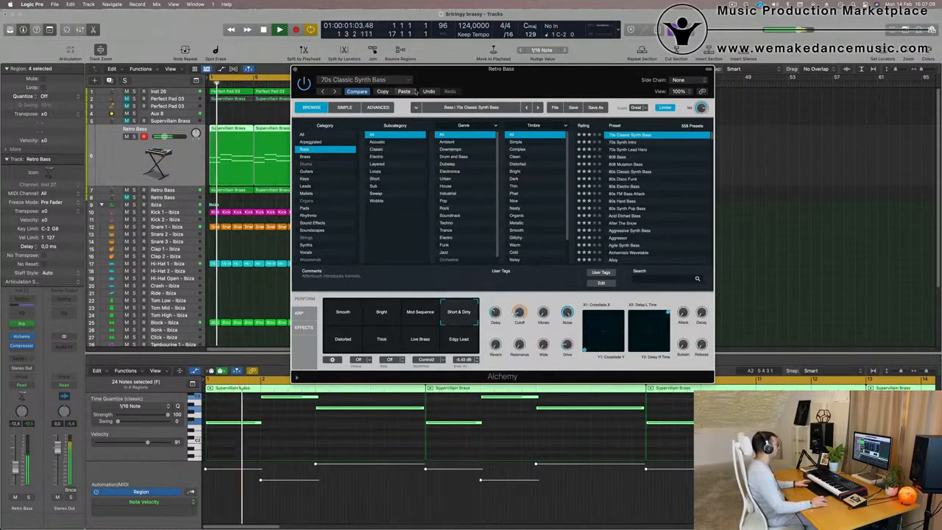
Restore the Srtringy brassy settings in the Retro Bass Alchemy and close its window.
left_click_drag(567, 85, 596, 143)
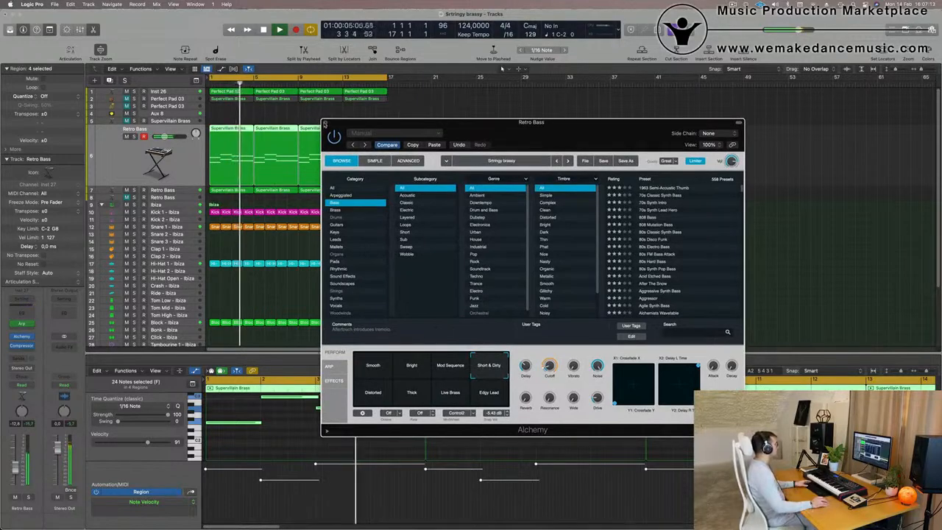
left_click(325, 124)
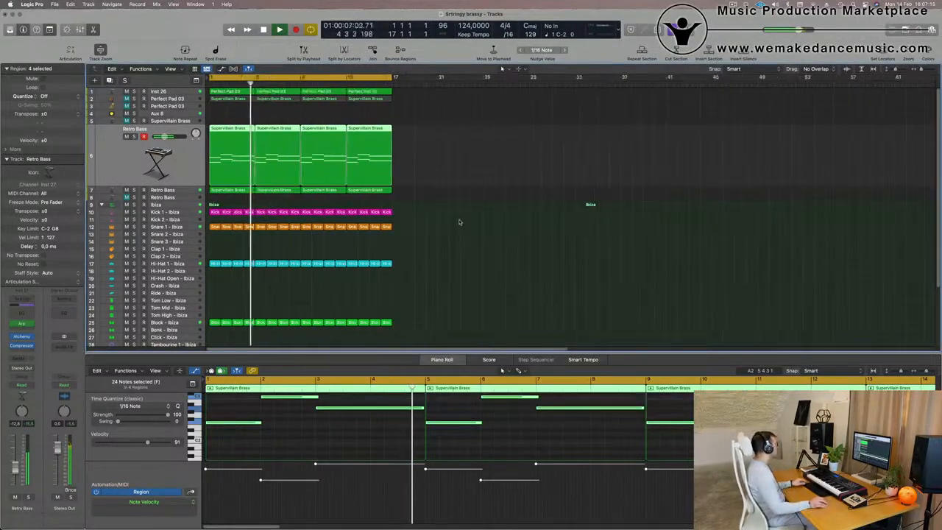
scroll(370, 204, "down", 4)
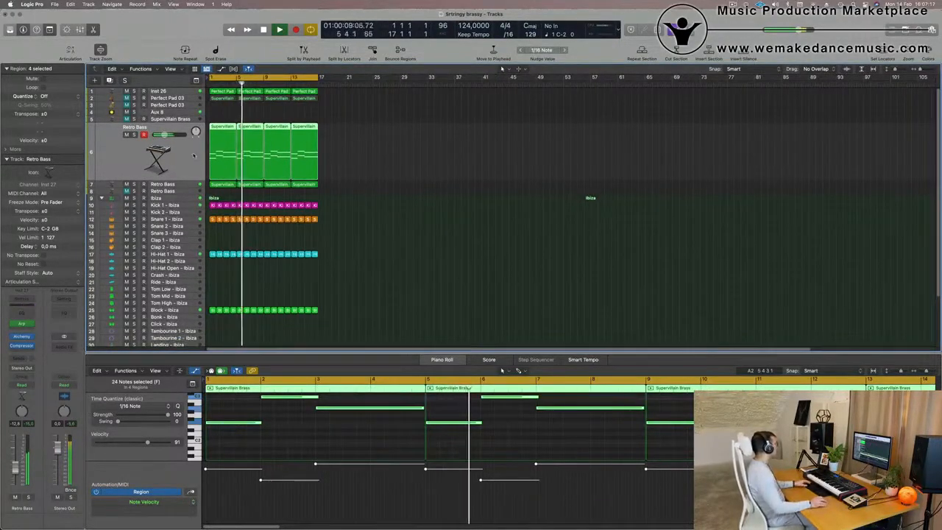
Play from the start and mute the Inst 26 pad track.
left_click(107, 120)
key("Return")
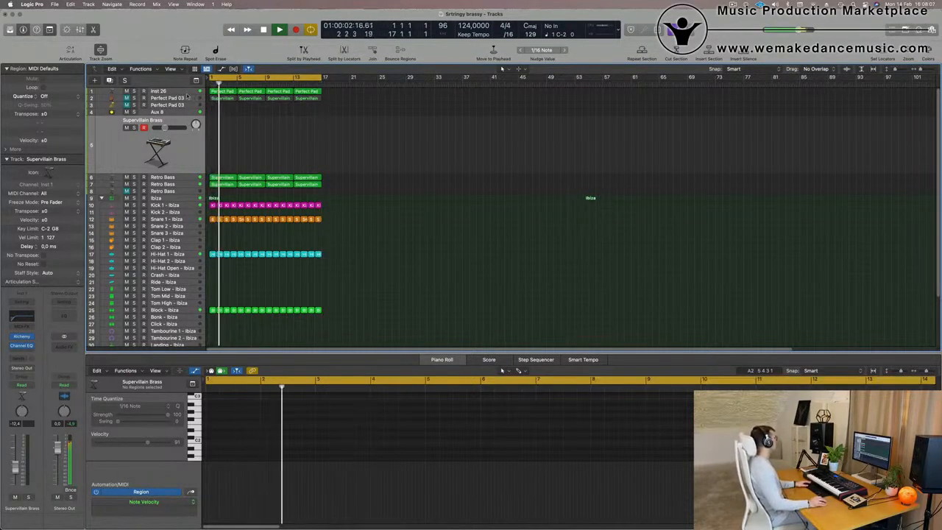
left_click(182, 91)
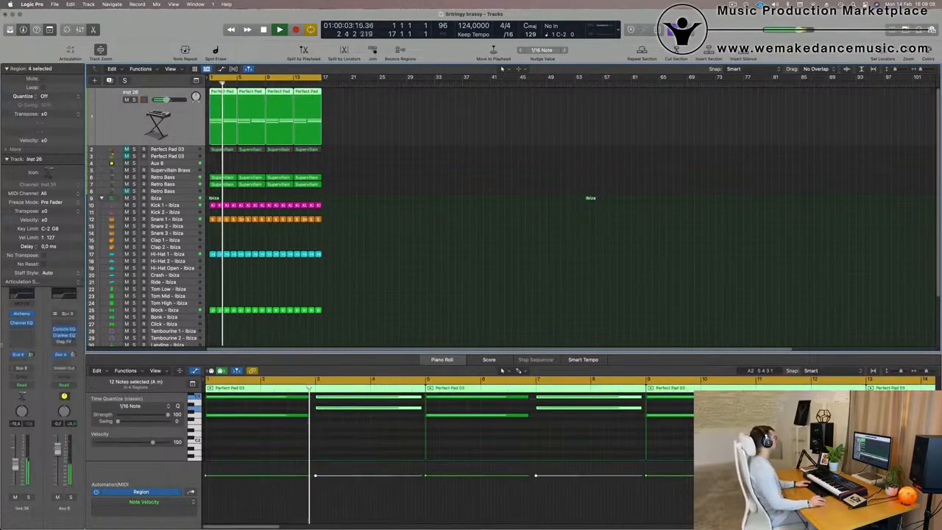
left_click(15, 497)
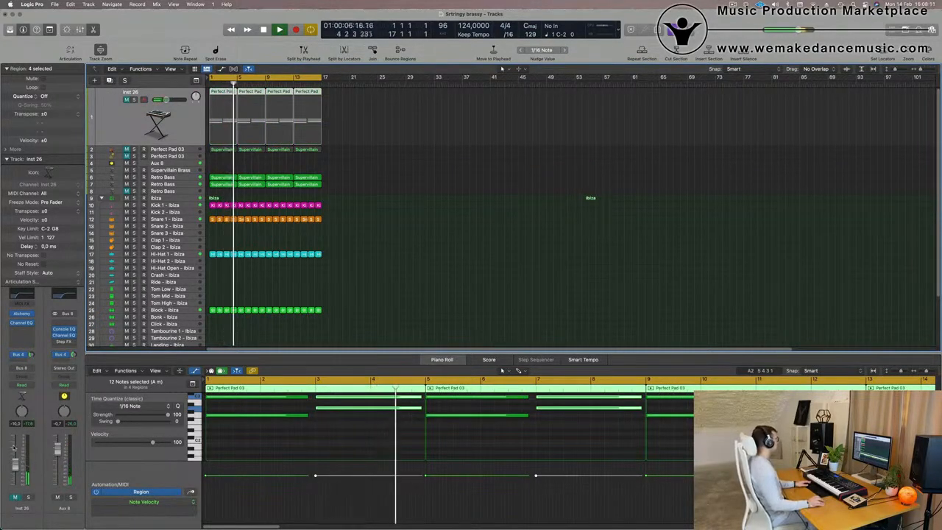
Copy the first Hi-Hat 1 region onto the Hi-Hat Open track and repeat it through bar 16.
key("super+Right")
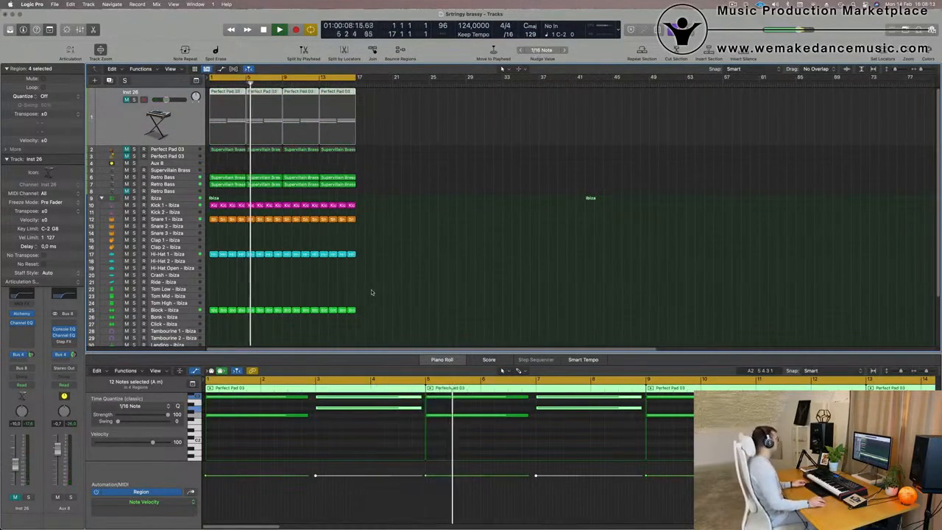
key("super+Right")
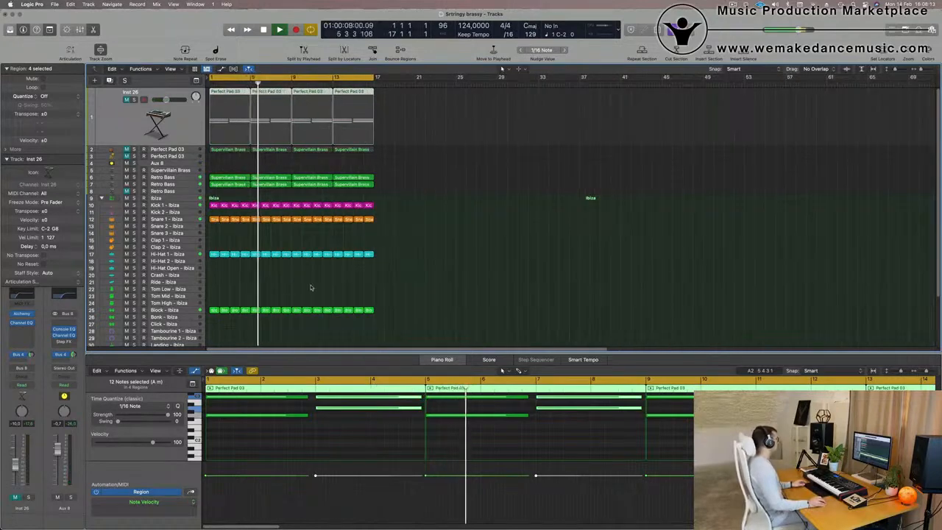
left_click(214, 255)
left_click_drag(214, 255, 215, 269)
key("Return")
scroll(230, 447, "up", 4)
key("space")
key("super+r")
key("super+r")
key("super+r")
key("super+r")
key("super+r")
key("super+r")
key("super+r")
key("super+r")
key("super+r")
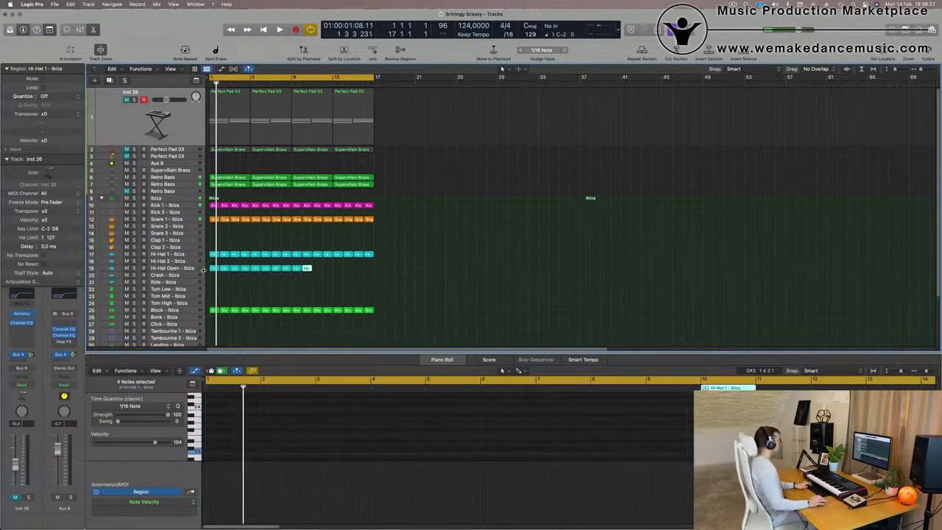
key("space")
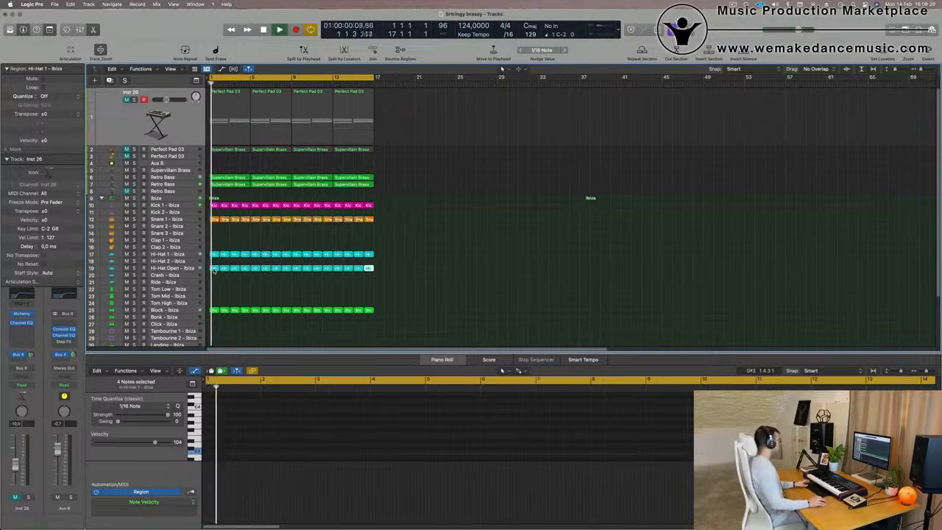
Set the Hi-Hat Open track's level to about -17 dB while playing from the start.
left_click(180, 269)
key("space")
key("space")
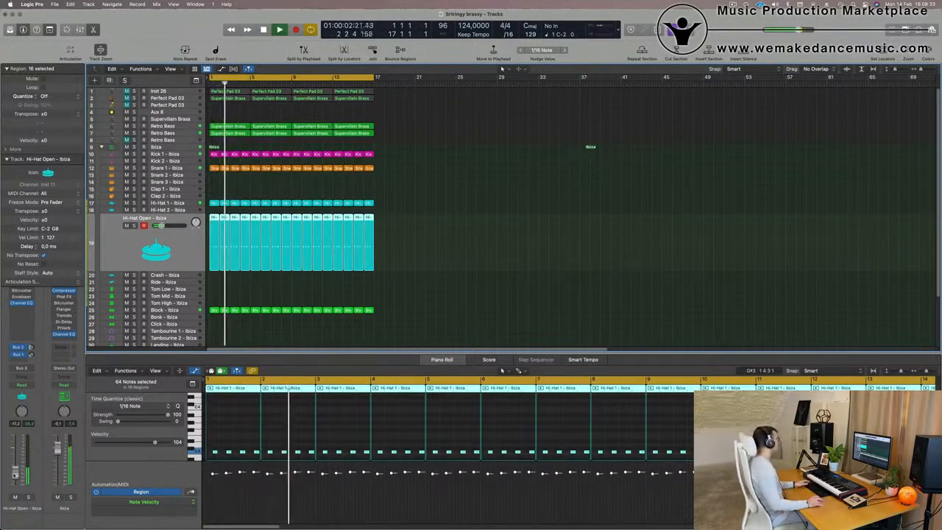
Copy the first Hi-Hat Open region to the start of the Tom Low track and raise the Hi-Hat Open level to about -13.6 dB.
scroll(547, 260, "down", 2)
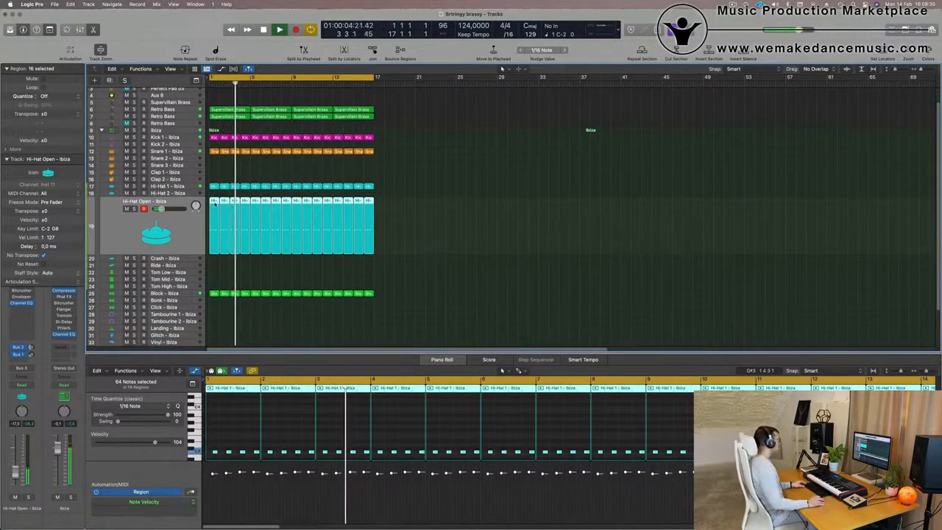
left_click(271, 274)
left_click_drag(214, 201, 214, 275)
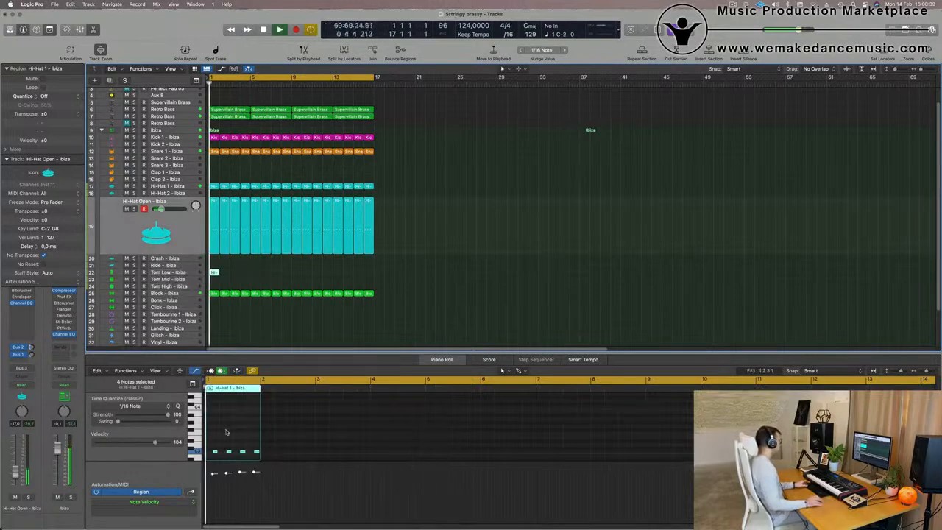
left_click(231, 434)
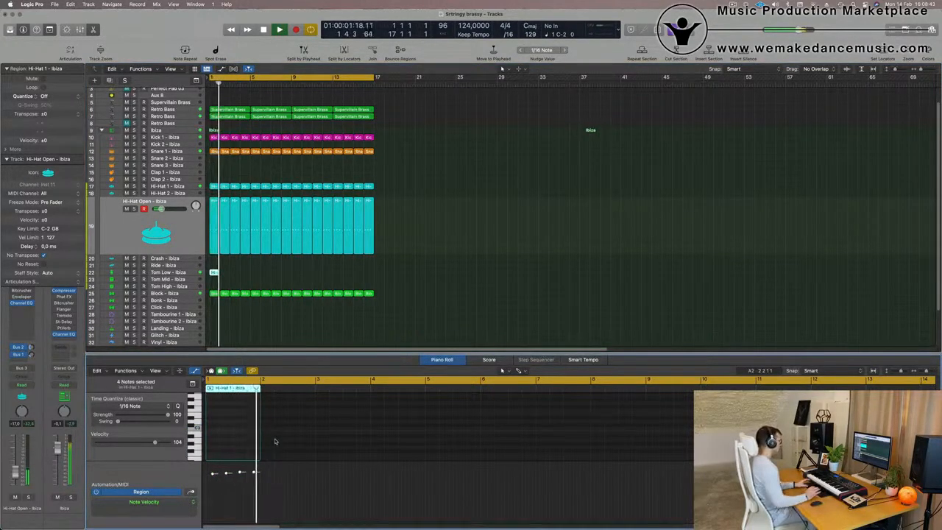
scroll(272, 284, "up", 3)
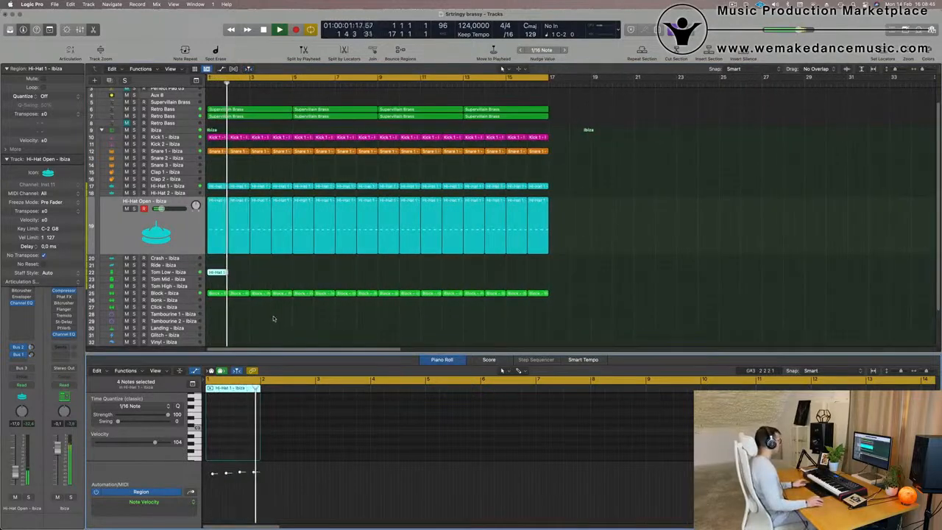
scroll(224, 429, "down", 3)
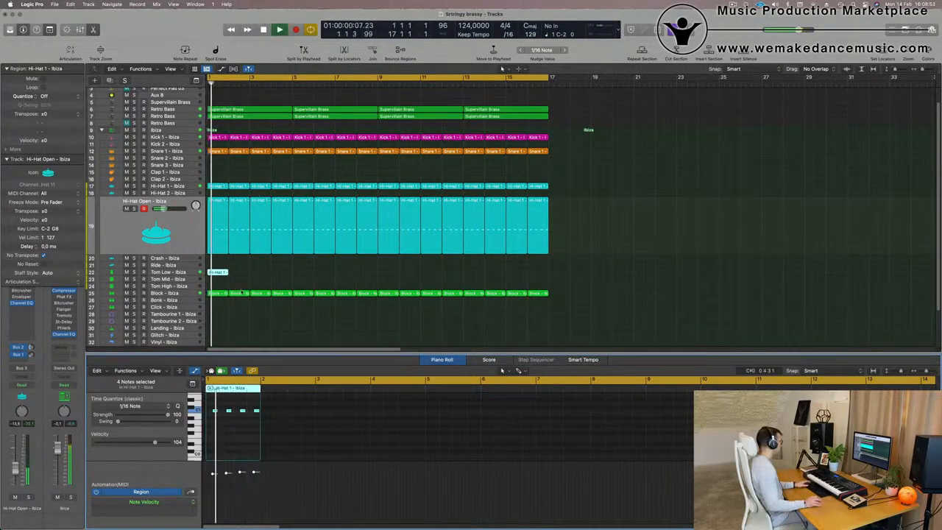
Raise the Tom Low track's level to about -2.3 dB and play its copied region from the start.
left_click(189, 271)
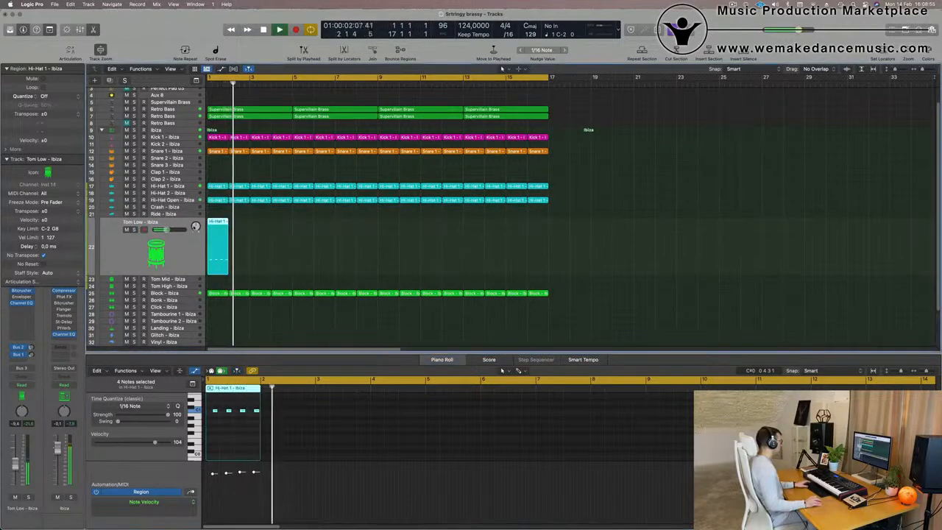
left_click(188, 199)
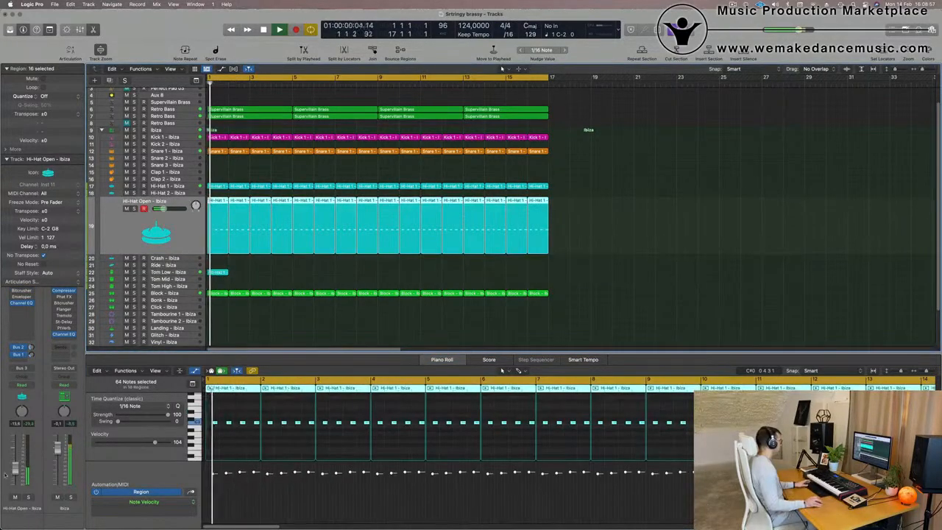
left_click(188, 273)
key("space")
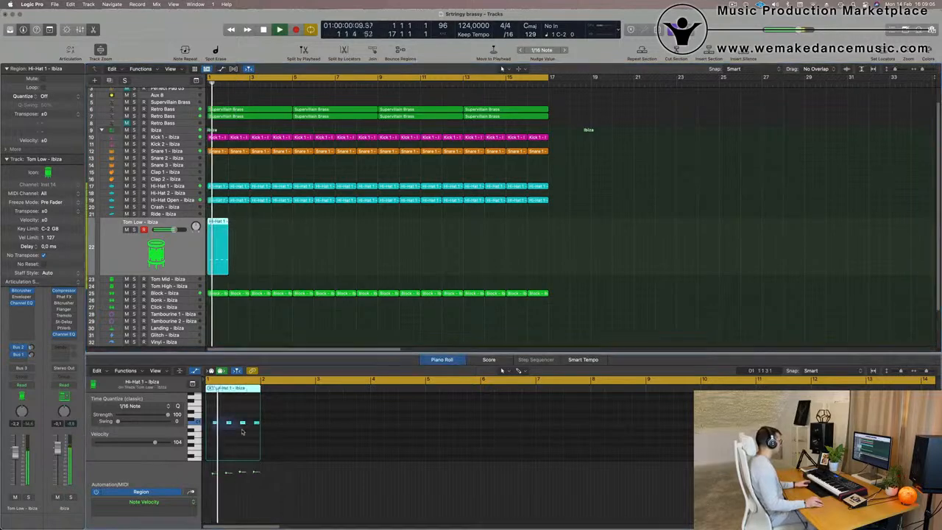
Remove the first three notes from the Tom Low region, keeping only its last note, and play it from the start.
key("space")
key("space")
scroll(230, 441, "up", 8)
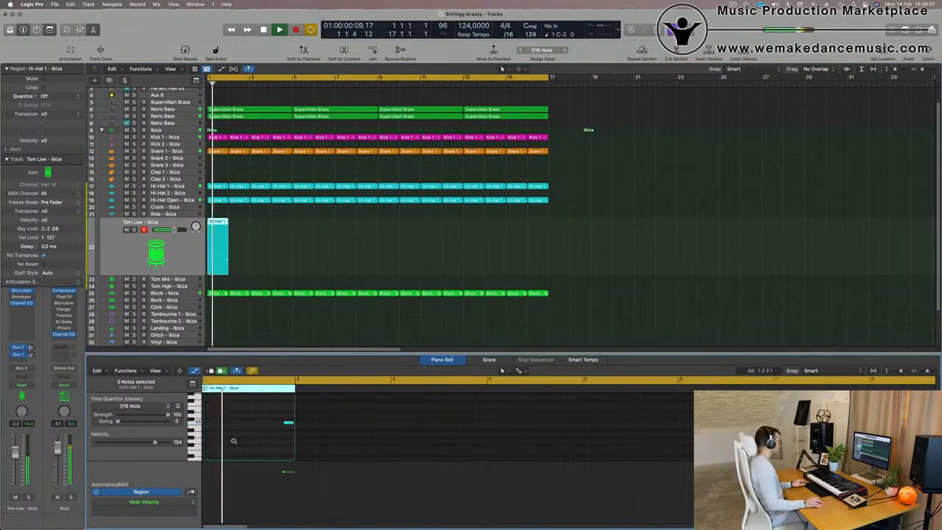
key("space")
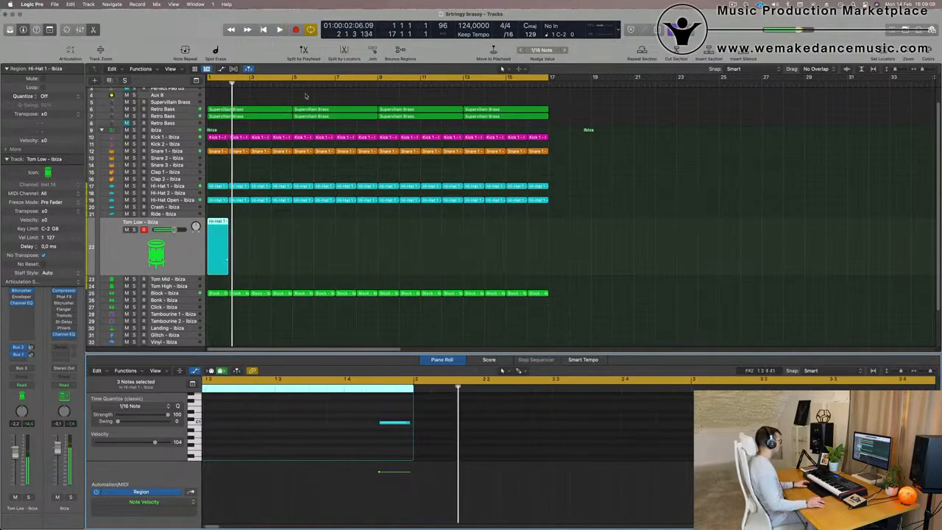
key("space")
Repeat the one-note Tom Low region through bar 16 and select all of the track's regions.
left_click(279, 234)
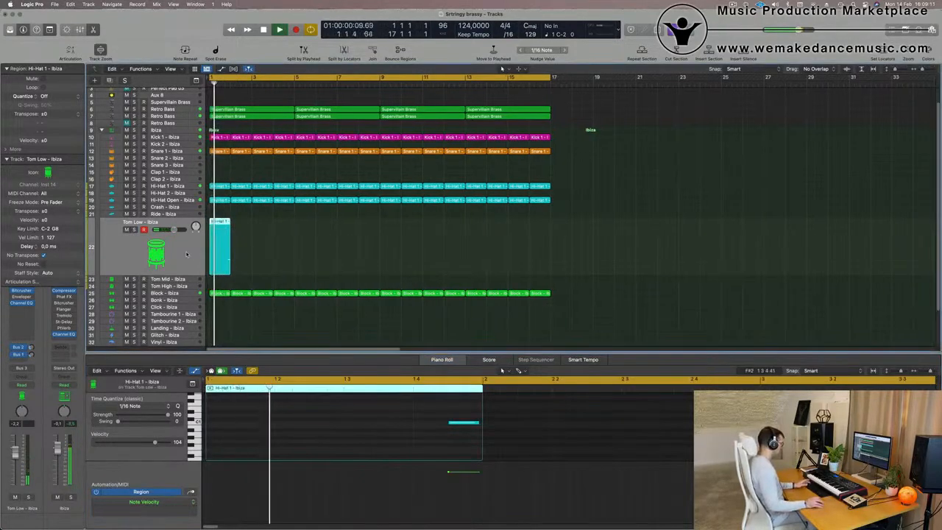
key("super+r")
key("super+r")
key("super+r")
key("super+r")
key("super+r")
key("super+r")
key("super+r")
key("super+r")
key("super+r")
key("super+r")
key("super+r")
key("super+r")
key("super+r")
key("super+r")
key("super+r")
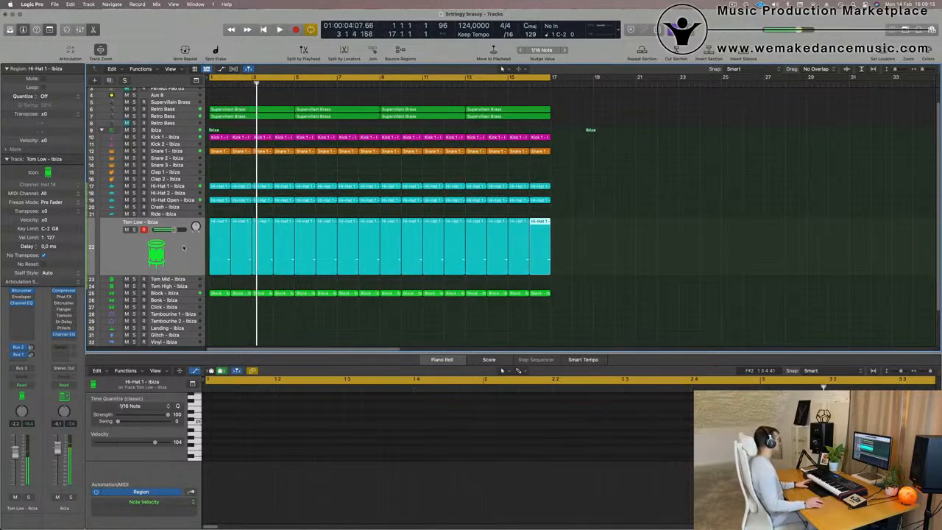
left_click(189, 244)
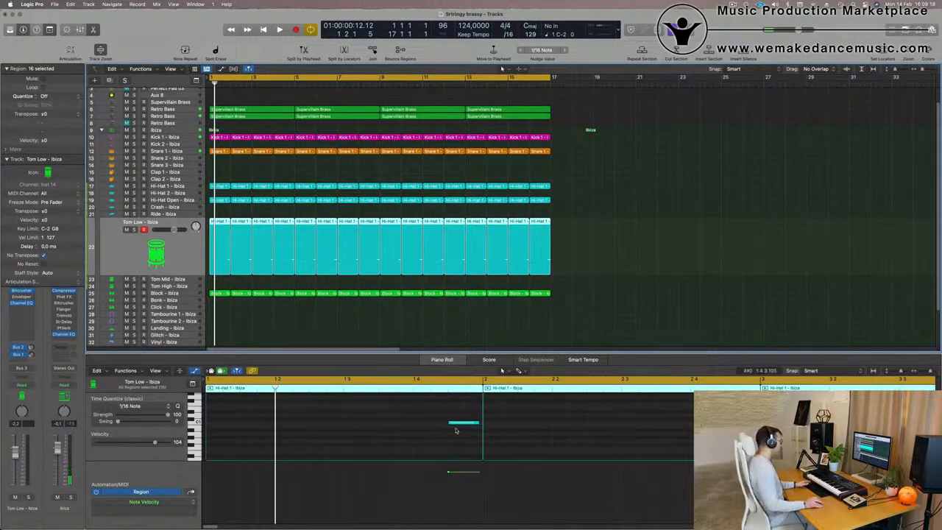
Load the Tom Low - Advanced Machines sound, audition it soloed, and lower its level to about -4.7 dB with solo off.
key("space")
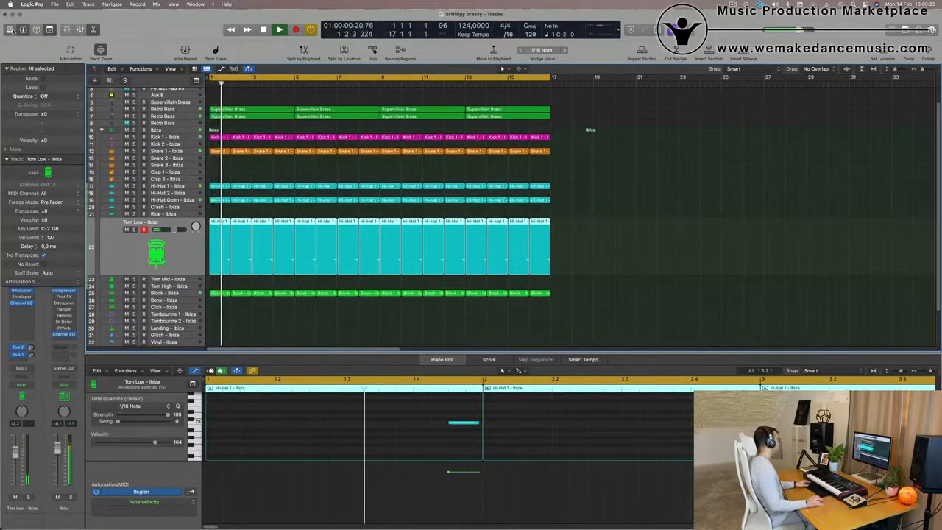
key("y")
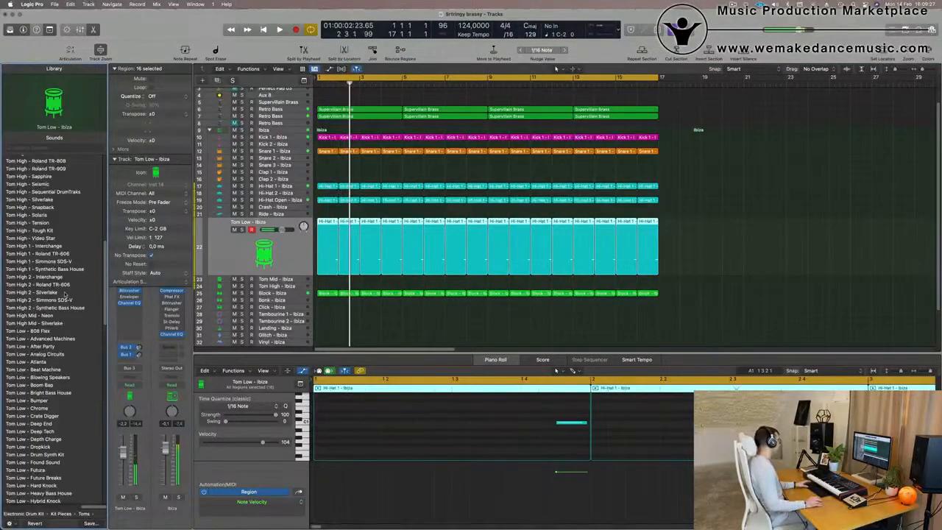
left_click(46, 339)
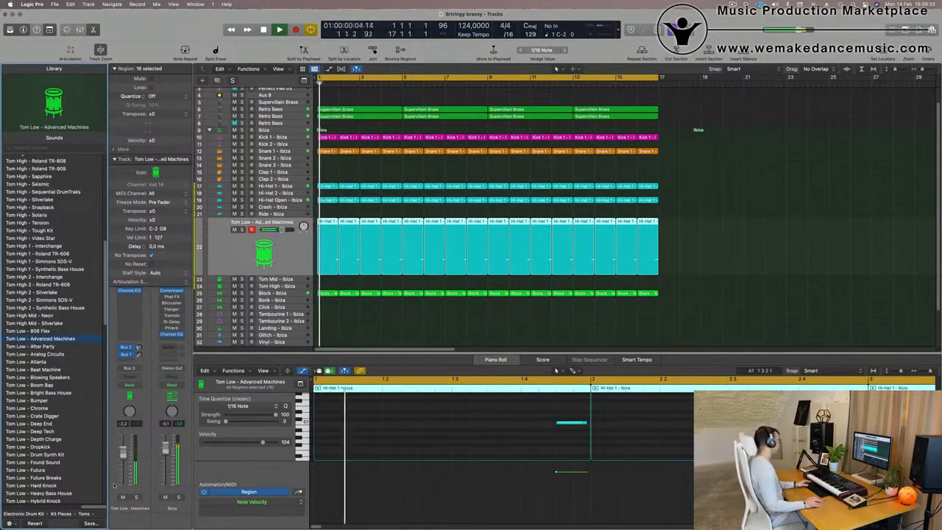
left_click(135, 497)
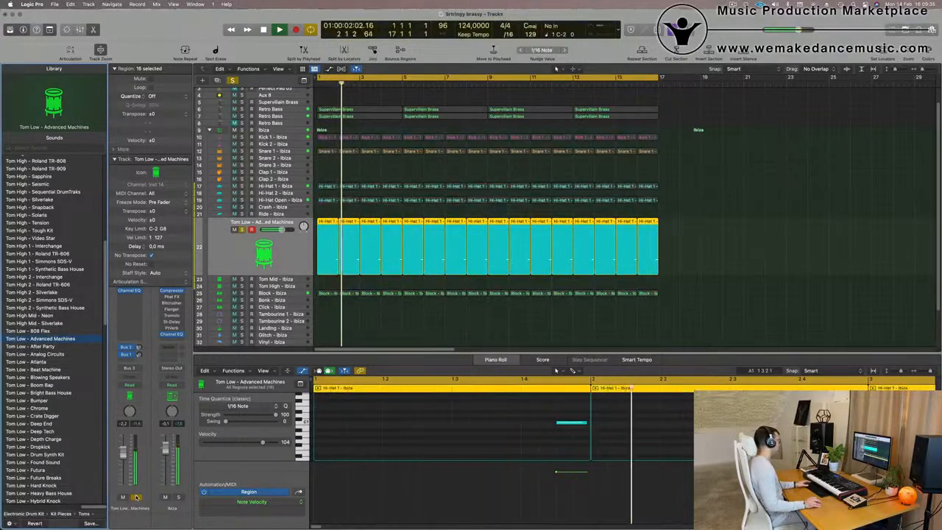
left_click(135, 497)
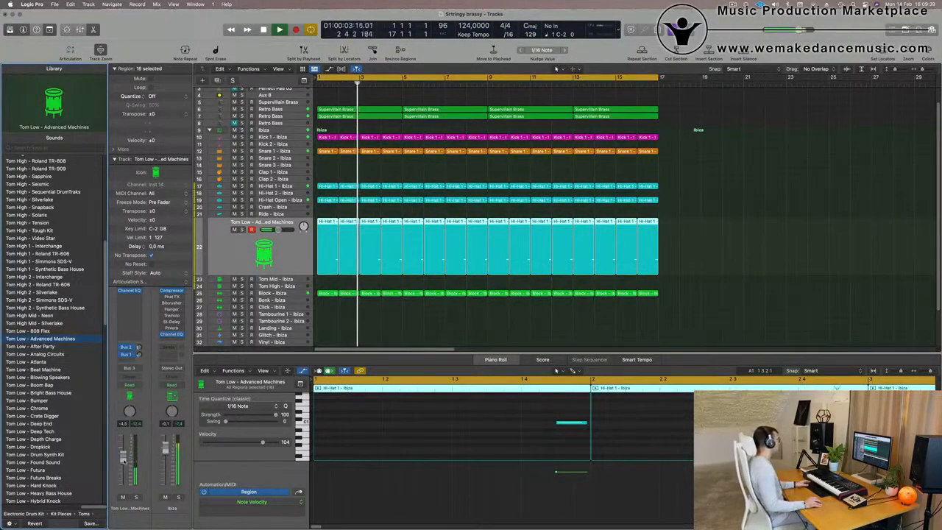
Copy the first Snare 1 region to the start of the Clap 1 track, play from the start and select its two notes.
scroll(483, 179, "down", 10)
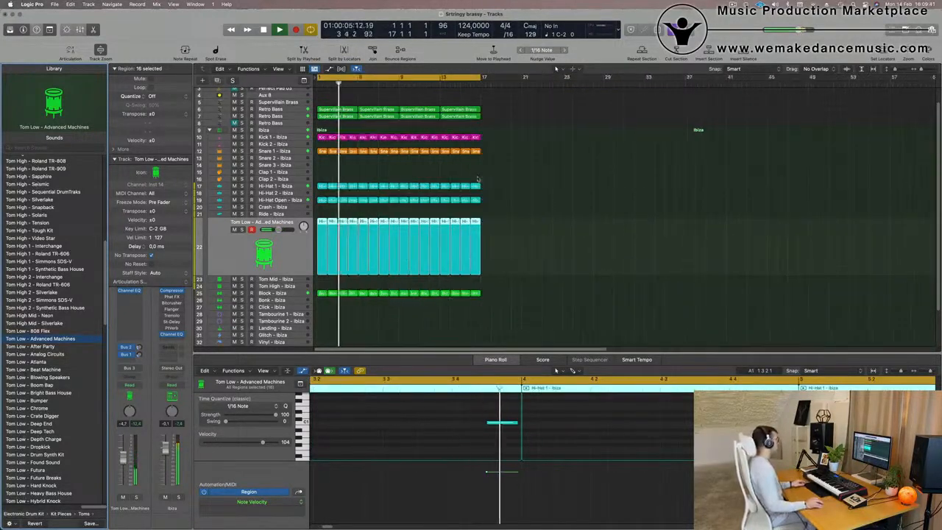
scroll(461, 200, "up", 4)
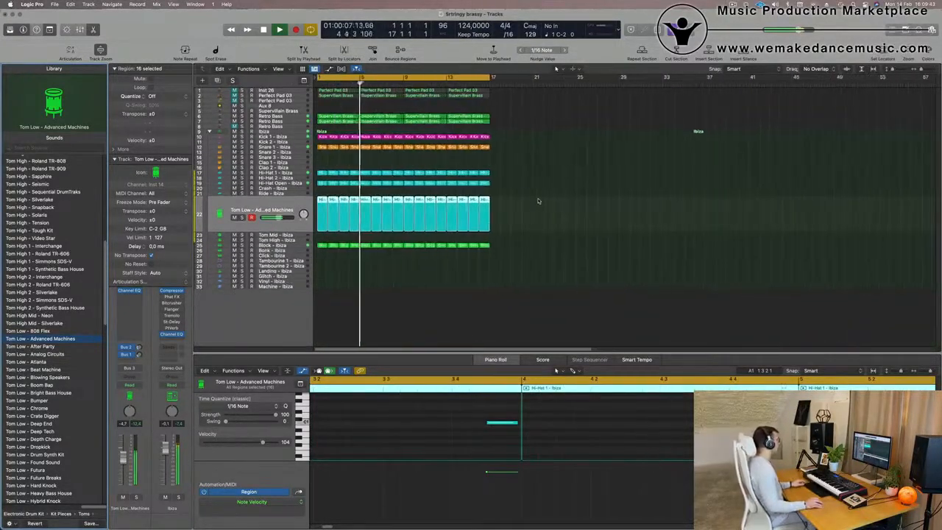
left_click(322, 147)
left_click_drag(321, 156, 321, 165)
key("Return")
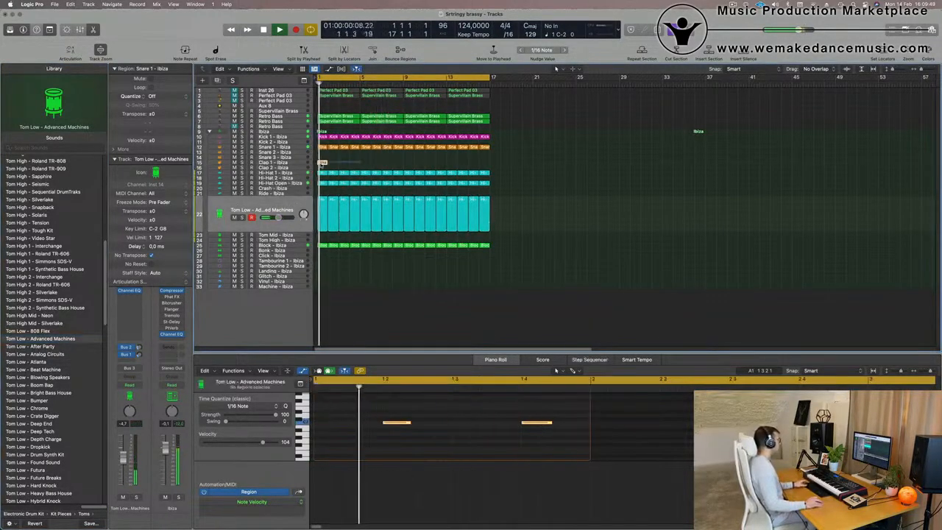
left_click_drag(379, 407, 570, 456)
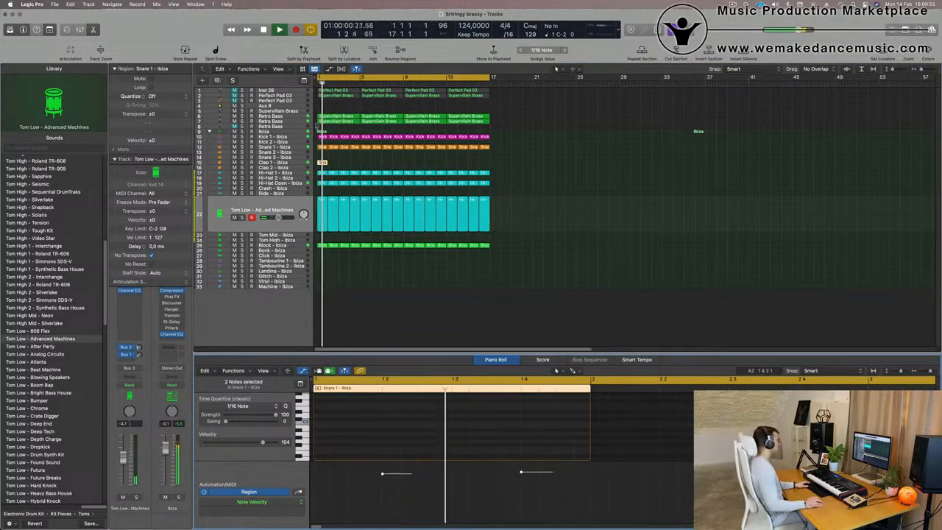
Repeat the copied Clap 1 region through bar 16.
left_click_drag(349, 167, 311, 160)
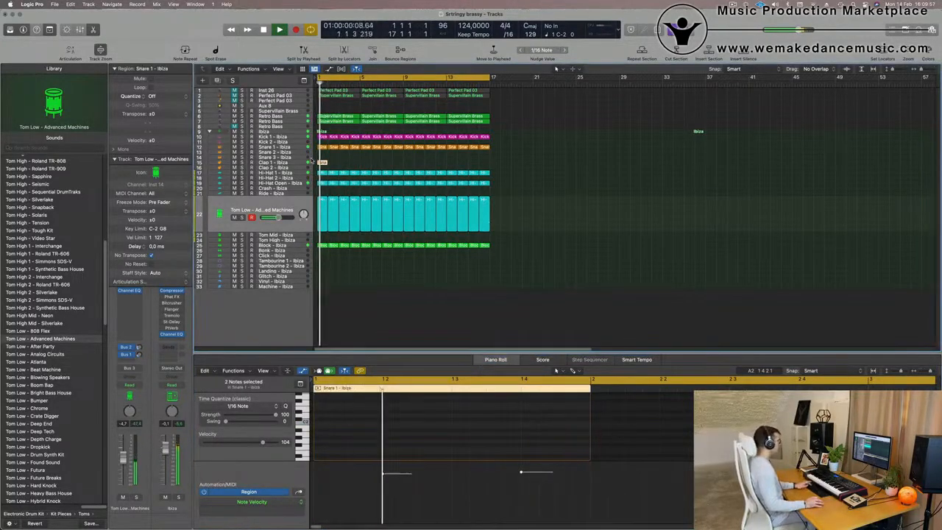
key("super+r")
key("super+r")
key("super+r")
key("super+r")
key("super+r")
key("super+r")
key("super+r")
key("super+r")
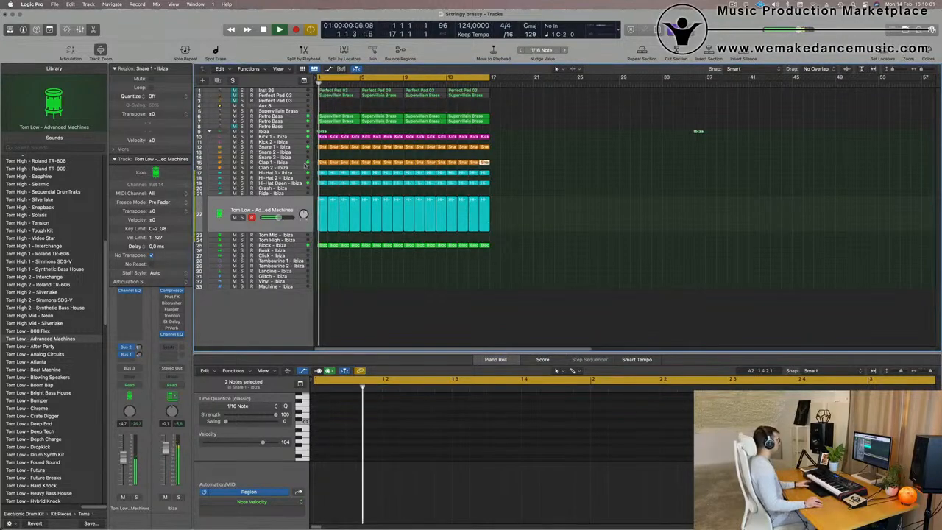
Select the Clap 1 track, set its level to about -18 dB during playback, and deselect its regions.
left_click(307, 164)
key("space")
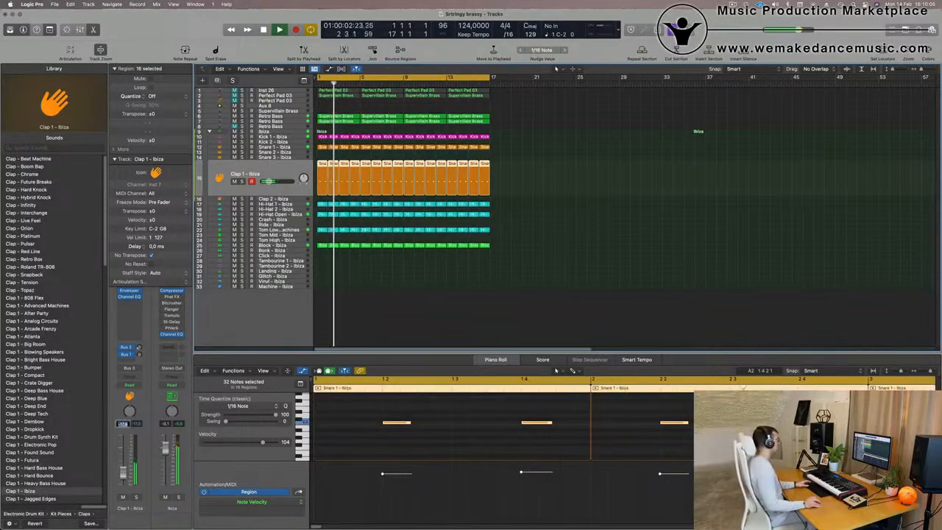
left_click(369, 305)
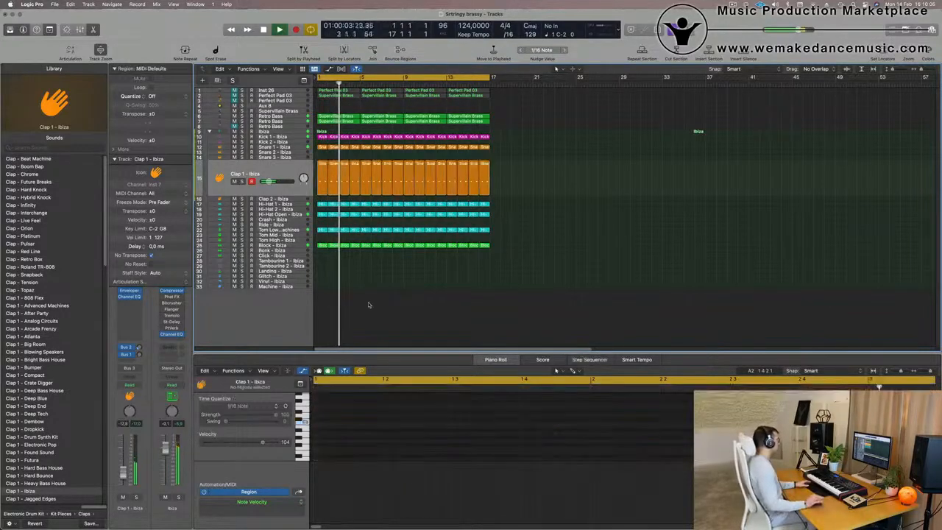
Copy the first Block region to Tambourine 2, shift its notes earlier to the bar start, and move the last note one sixteenth earlier.
left_click(322, 246)
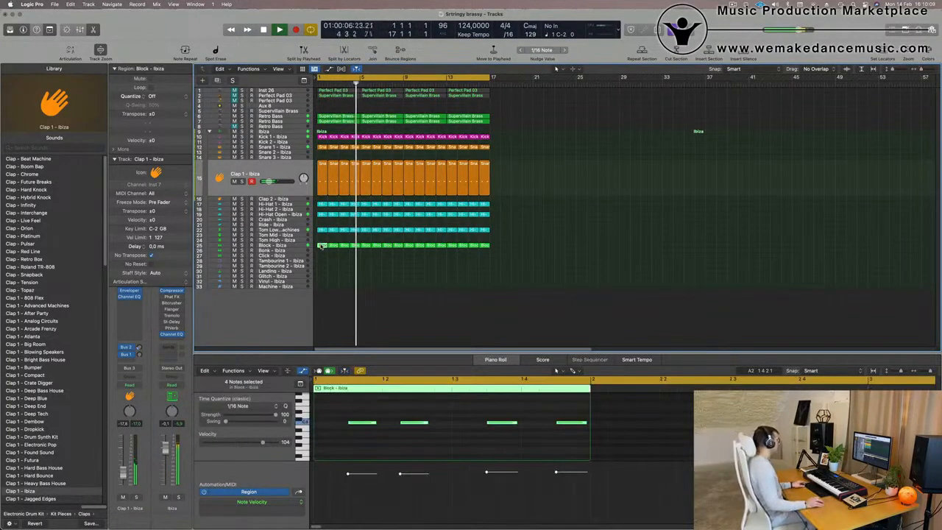
left_click_drag(322, 246, 322, 265)
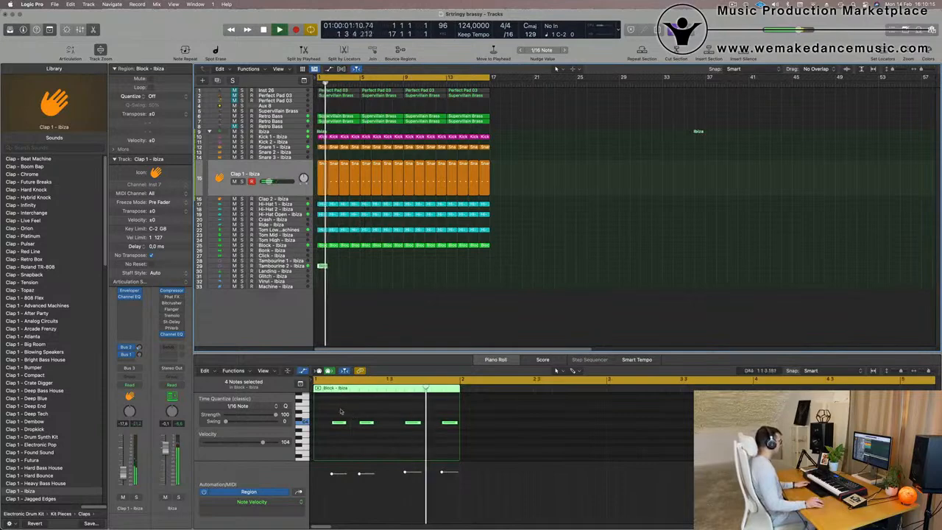
left_click_drag(331, 410, 455, 449)
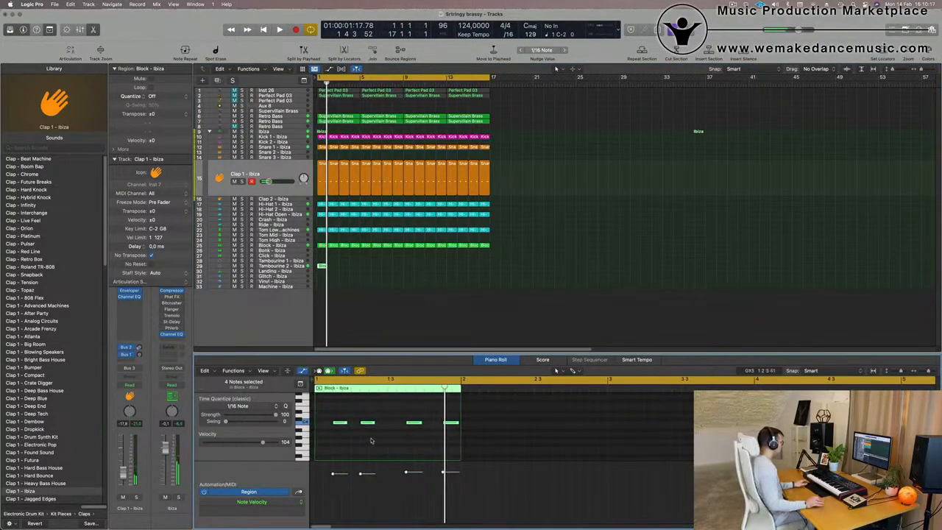
key("space")
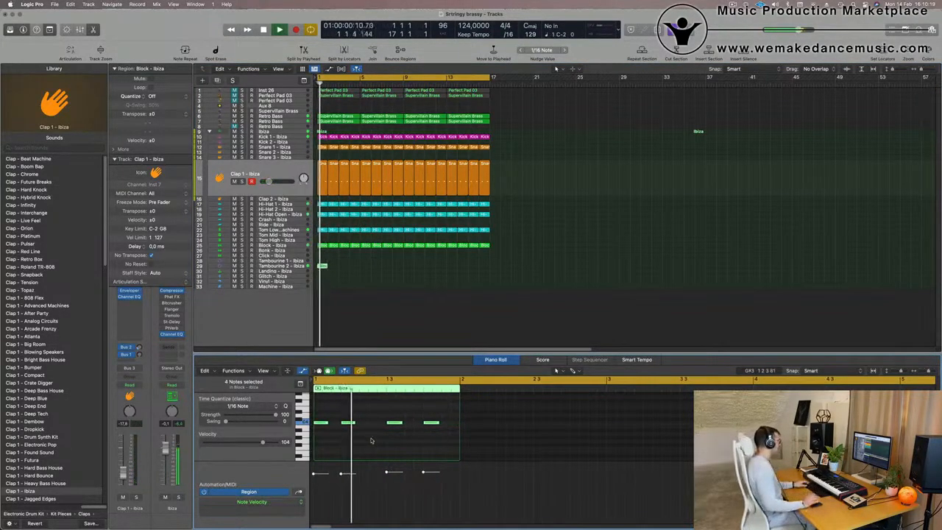
key("Delete")
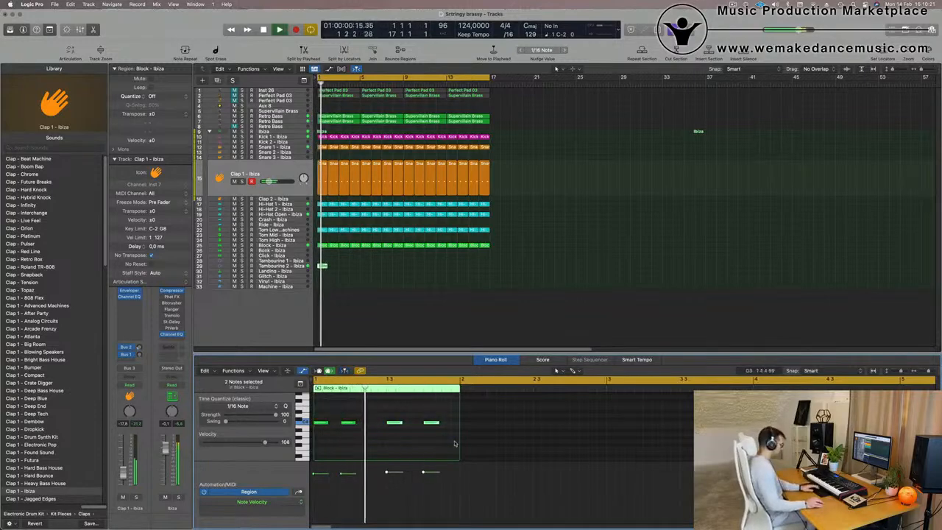
left_click_drag(321, 425, 391, 427)
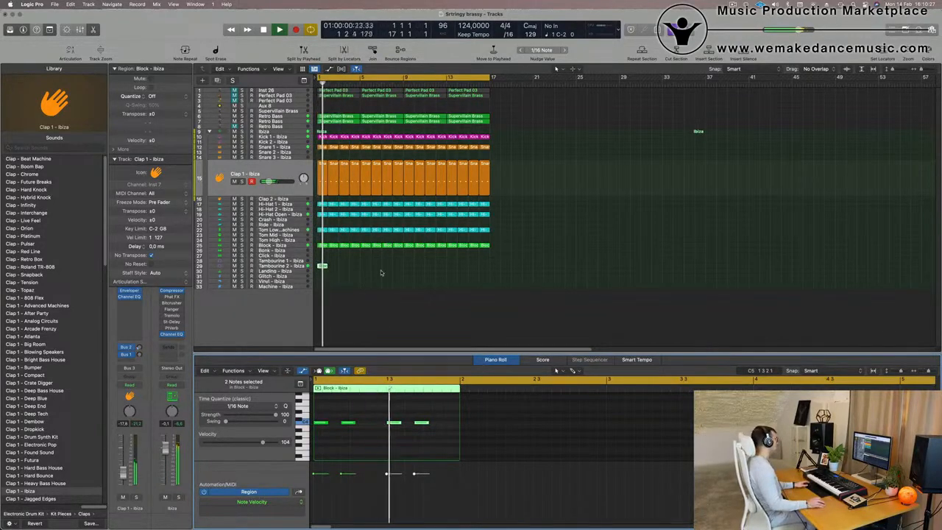
Copy notes in the Tambourine 2 region to add hits at 1 2 3 and 1 4 3, and play from the start.
left_click(350, 425)
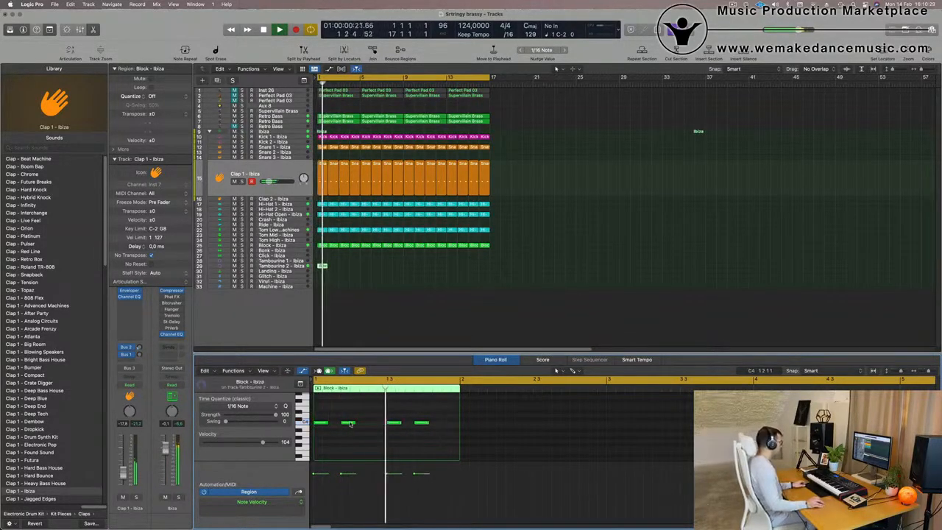
left_click_drag(365, 427, 378, 424)
scroll(378, 408, "down", 2)
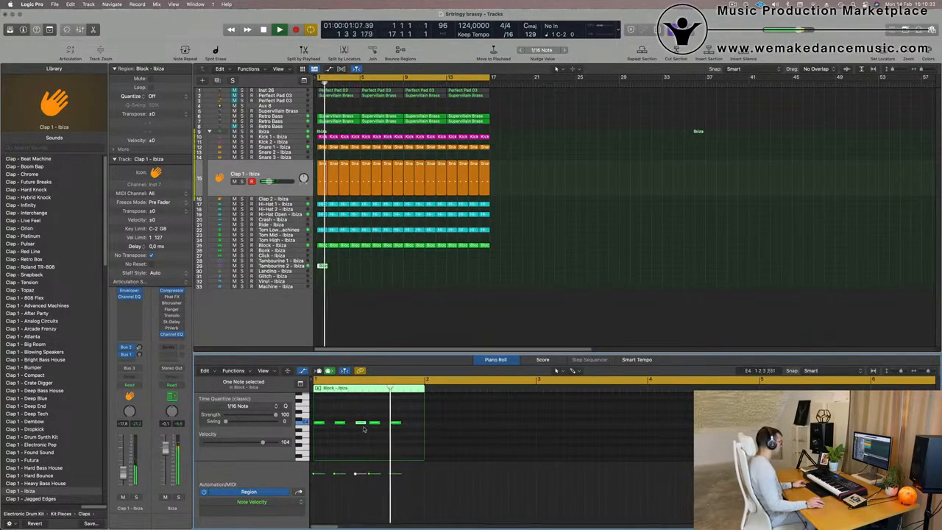
mouse_move(396, 425)
left_mouse_down()
mouse_move(417, 425)
mouse_move(391, 429)
mouse_move(386, 417)
left_mouse_up()
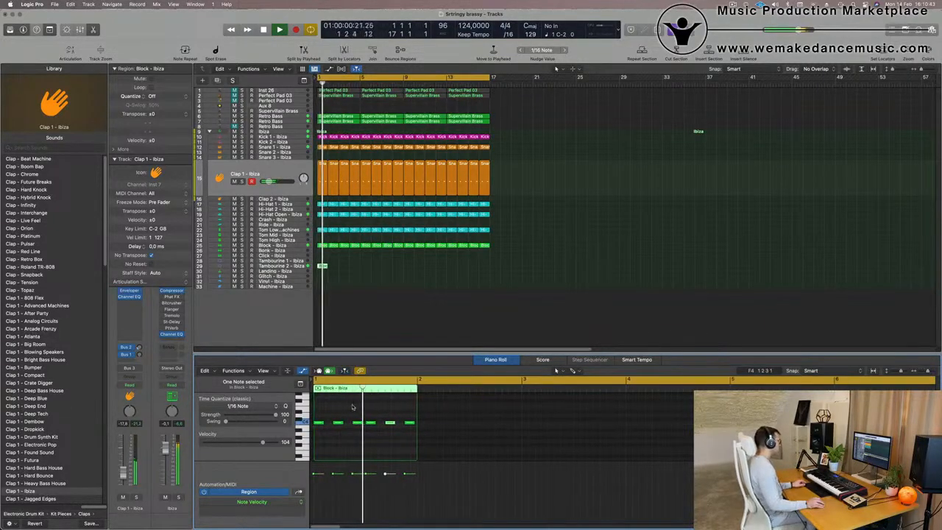
key("space")
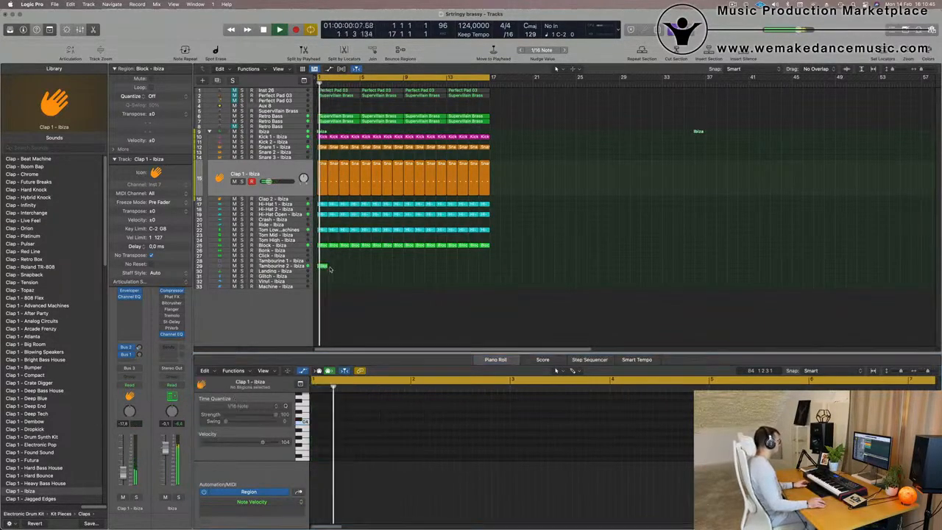
Repeat the edited Tambourine 2 region through bar 16.
key("super+r")
key("super+r")
key("super+r")
key("super+r")
key("super+r")
key("super+r")
key("super+r")
key("super+r")
key("super+r")
key("super+r")
key("super+r")
key("super+r")
key("super+r")
key("super+r")
key("super+r")
Select all notes in the sixteen Tambourine 2 regions and transpose them down an octave.
left_click_drag(525, 268, 318, 265)
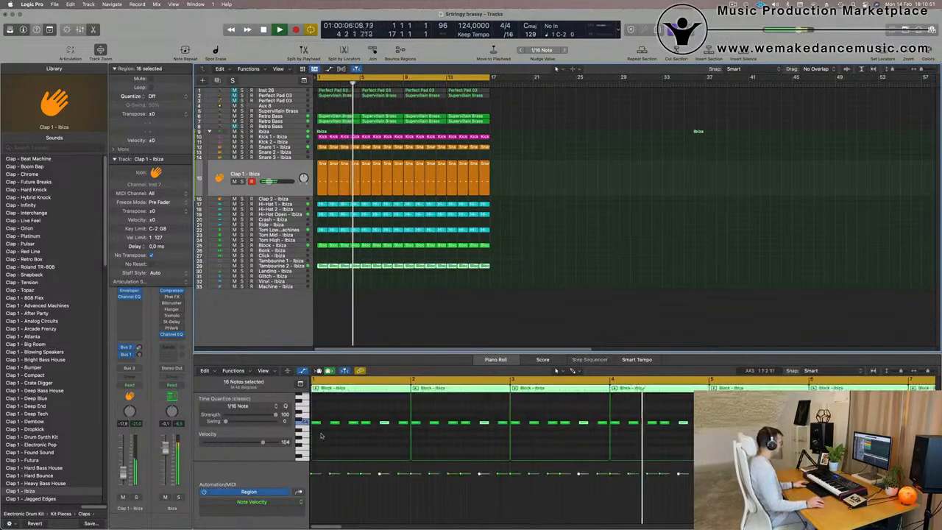
scroll(330, 438, "up", 5)
scroll(289, 438, "down", 3)
scroll(288, 438, "down", 5)
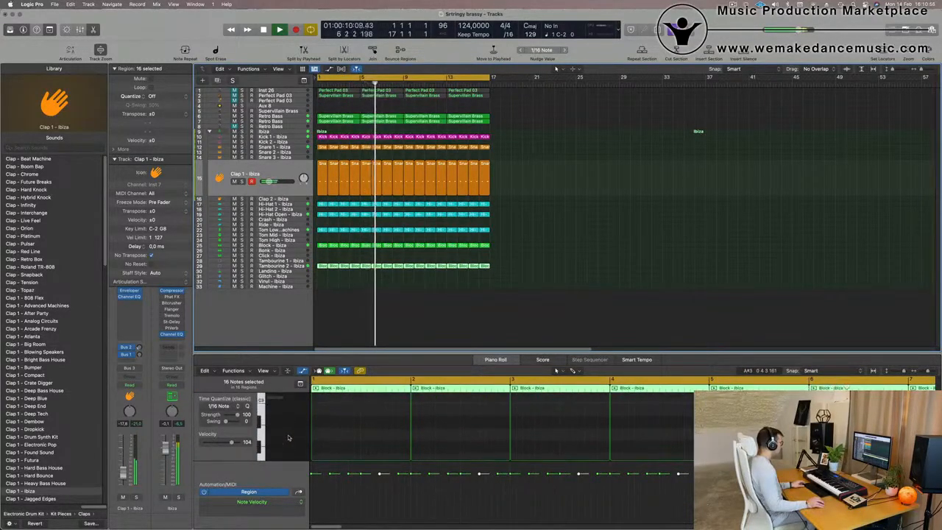
scroll(380, 434, "up", 4)
left_click(380, 427)
key("super+a")
key("alt+shift+Down")
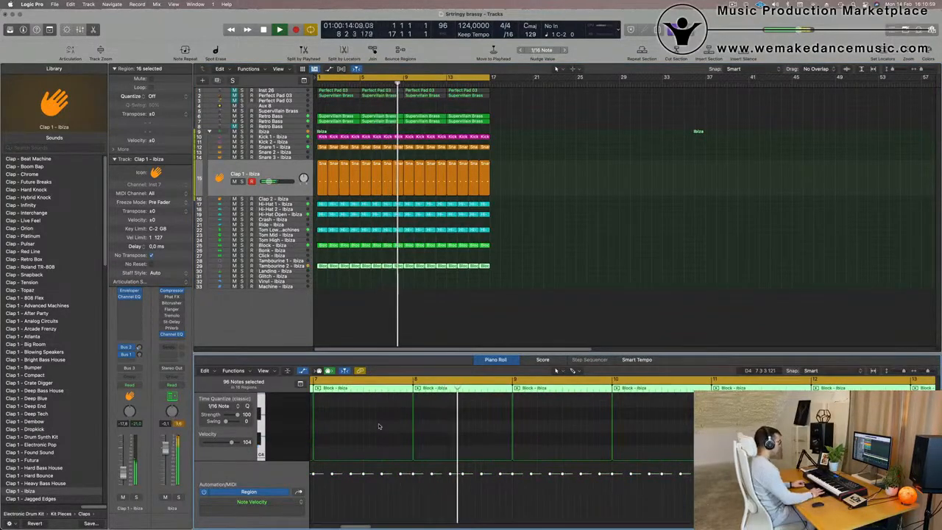
Play Tambourine 2 from the start and move all of its regions up to the Tambourine 1 track.
key("Return")
left_click(289, 267)
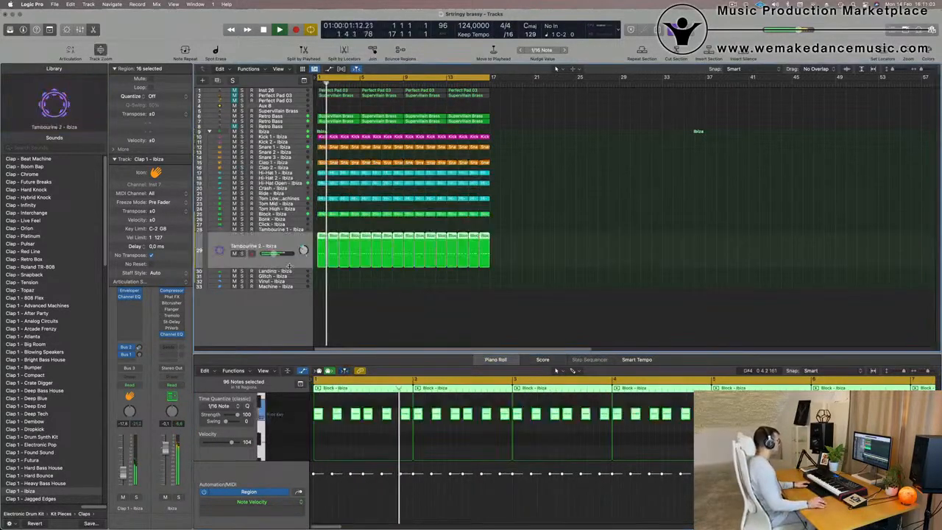
left_click_drag(322, 236, 299, 232)
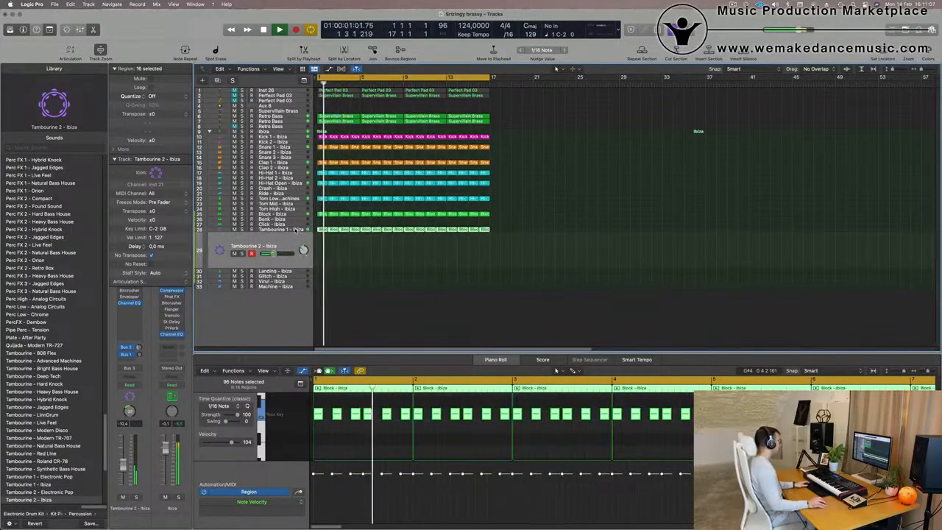
Try a stereo Stereo Spread effect in the empty slot after the Channel EQ on the Tambourine 1 track.
left_click(298, 232)
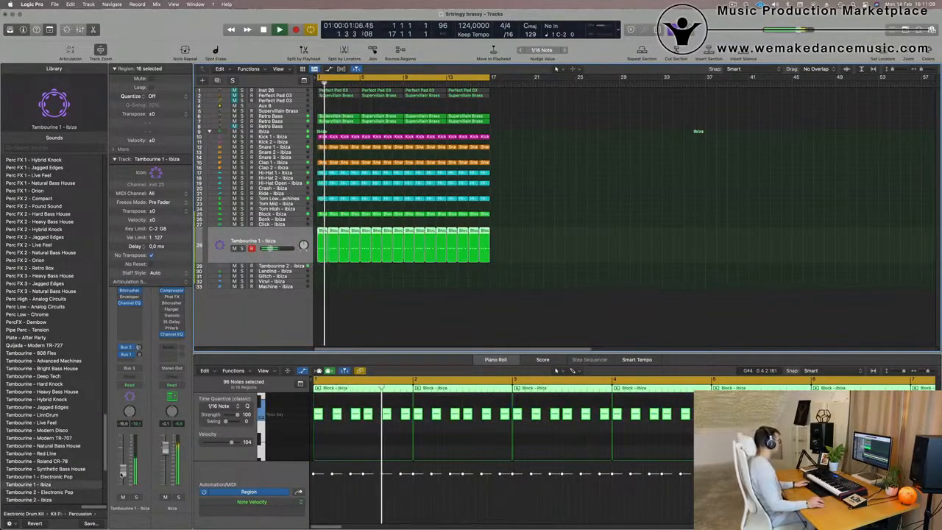
left_click(123, 313)
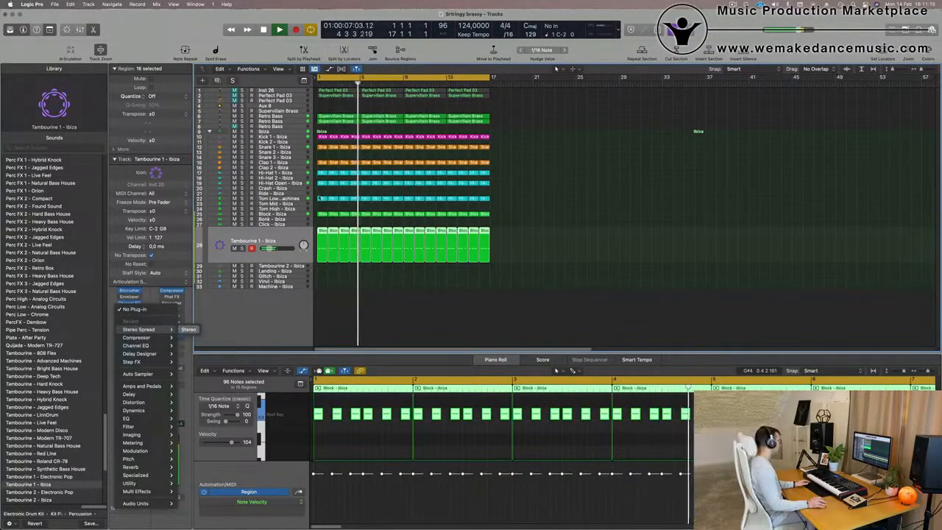
left_click(188, 329)
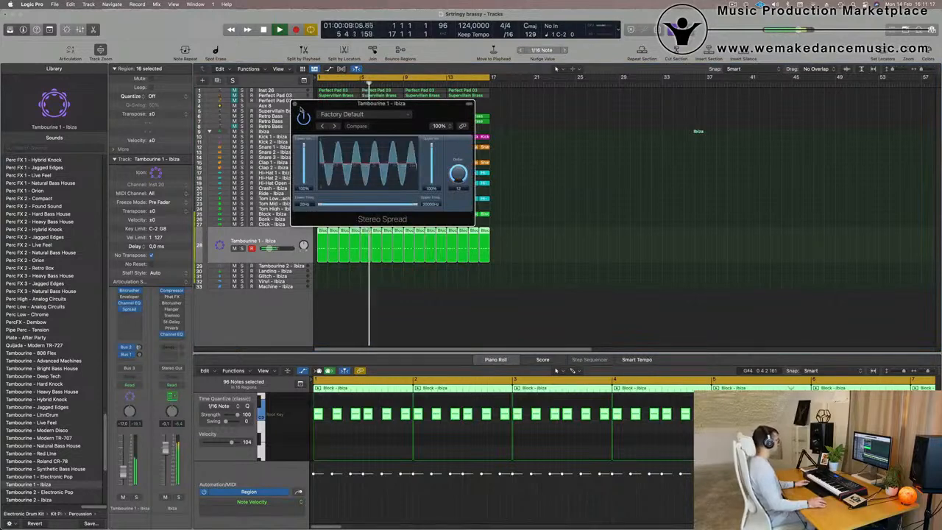
left_click(294, 105)
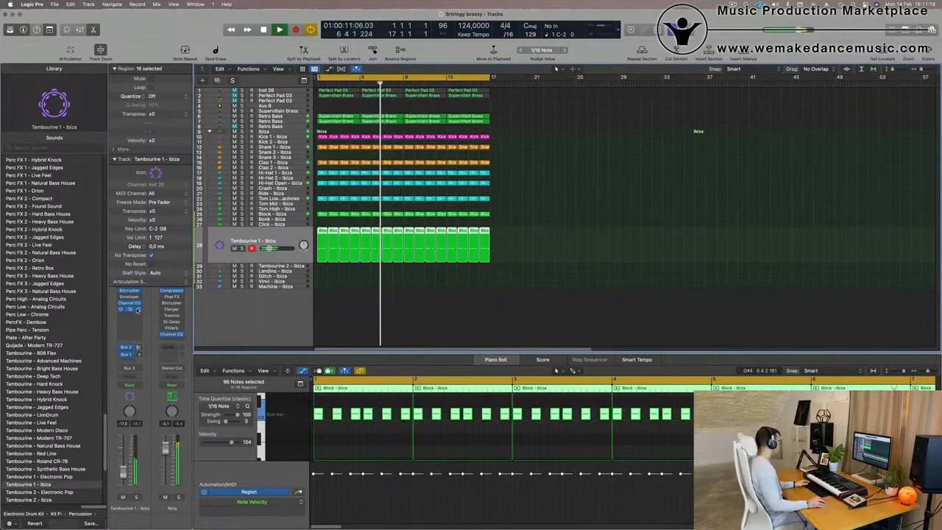
Replace the Stereo Spread effect on the Tambourine 1 track with a Stereo Delay.
left_click(137, 312)
mouse_move(157, 366)
mouse_move(167, 400)
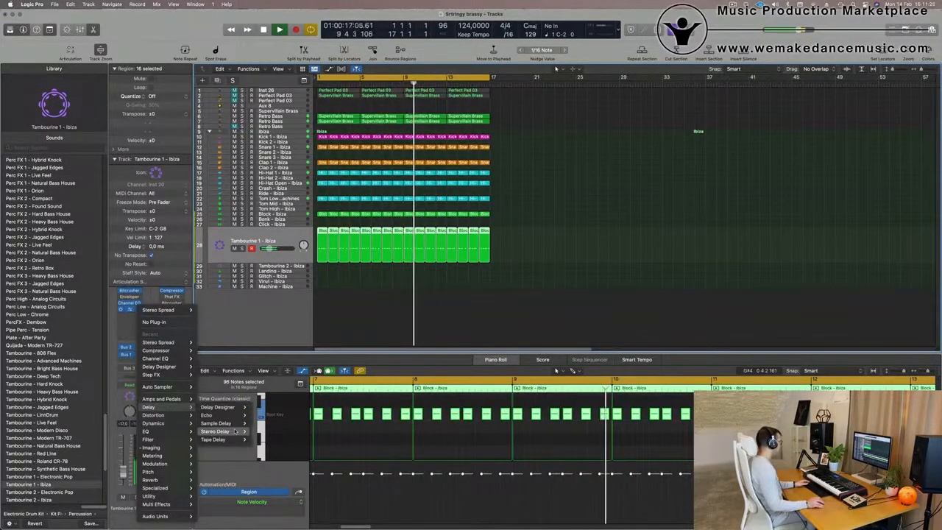
left_click(263, 431)
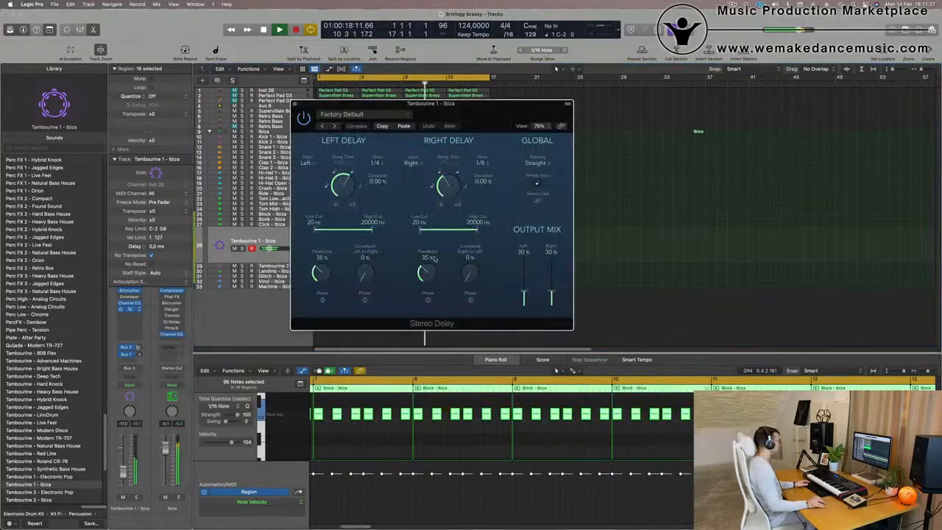
Set the Stereo Delay's output mix to 21% left and 27% right, and lower Tambourine 1's volume to -20.0 dB.
left_click_drag(468, 116, 443, 115)
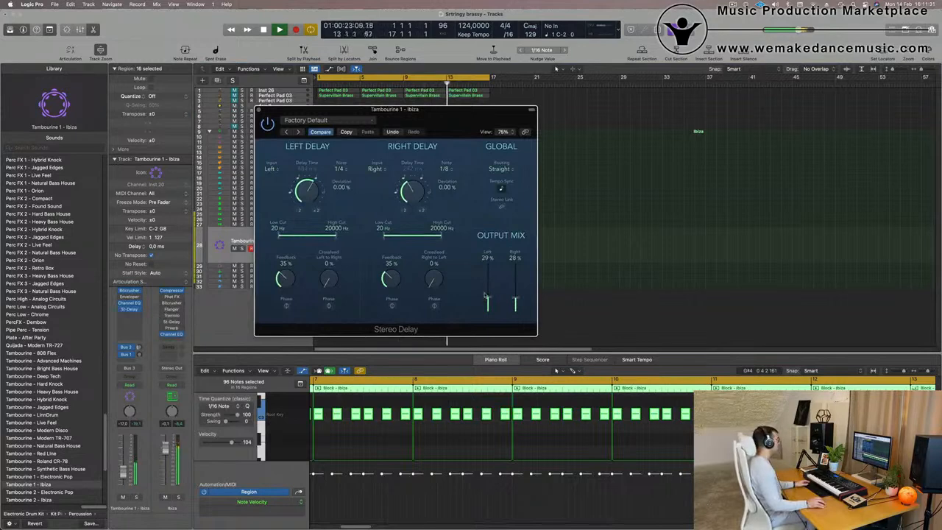
left_click_drag(412, 109, 523, 102)
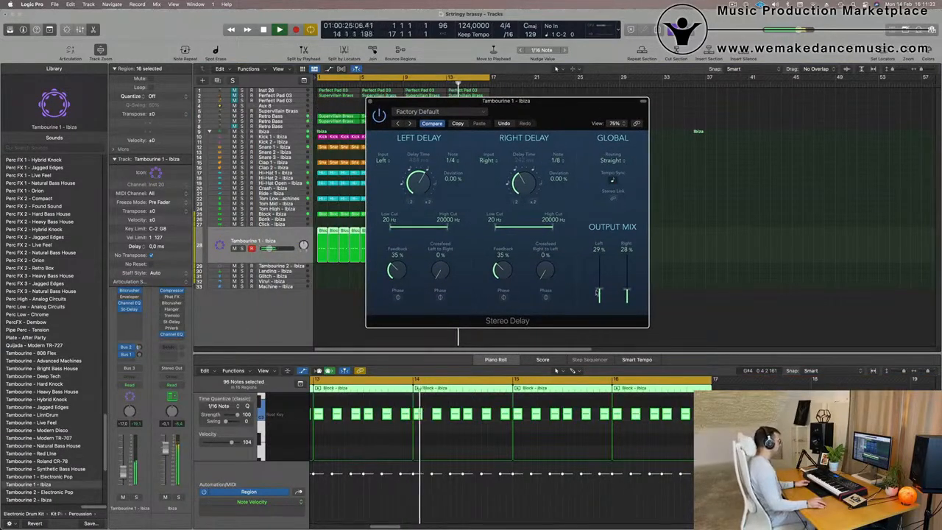
left_click_drag(599, 289, 600, 297)
left_click_drag(125, 476, 124, 477)
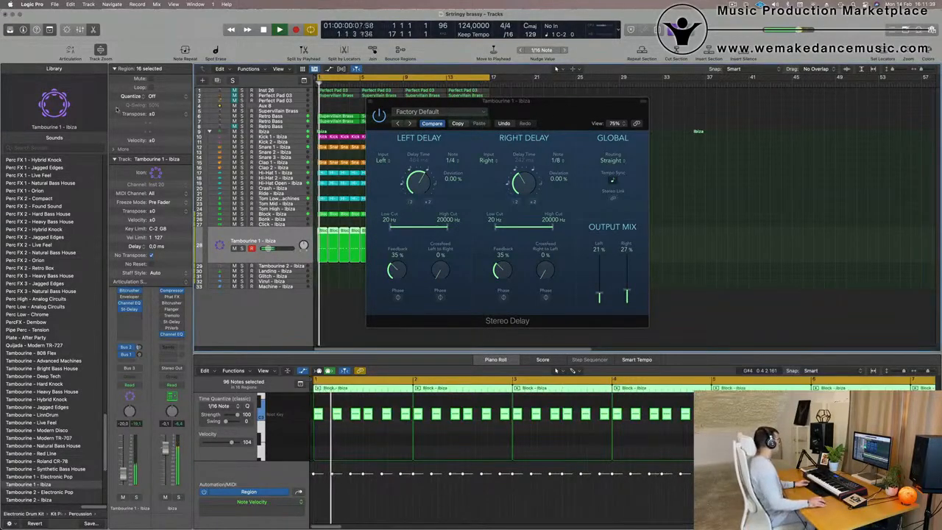
Turn on the analyzer in Tambourine 1's Channel EQ, raise the low-cut frequency above 1 kHz, and play from the start.
left_click(114, 159)
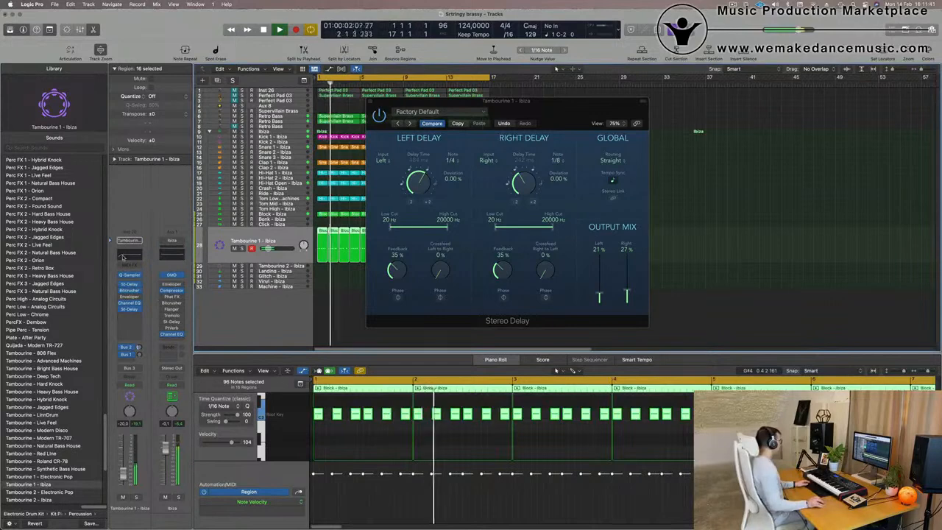
left_click(129, 303)
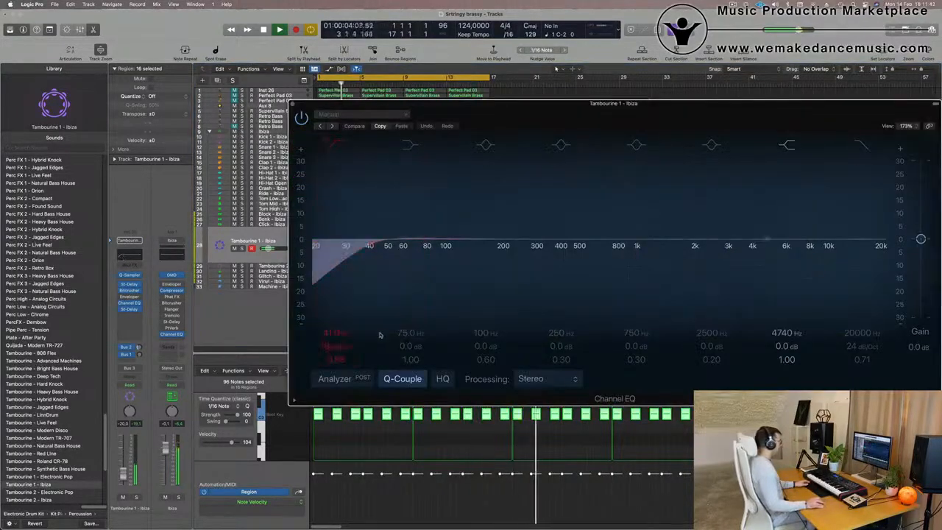
left_click(336, 379)
left_click_drag(368, 245, 670, 250)
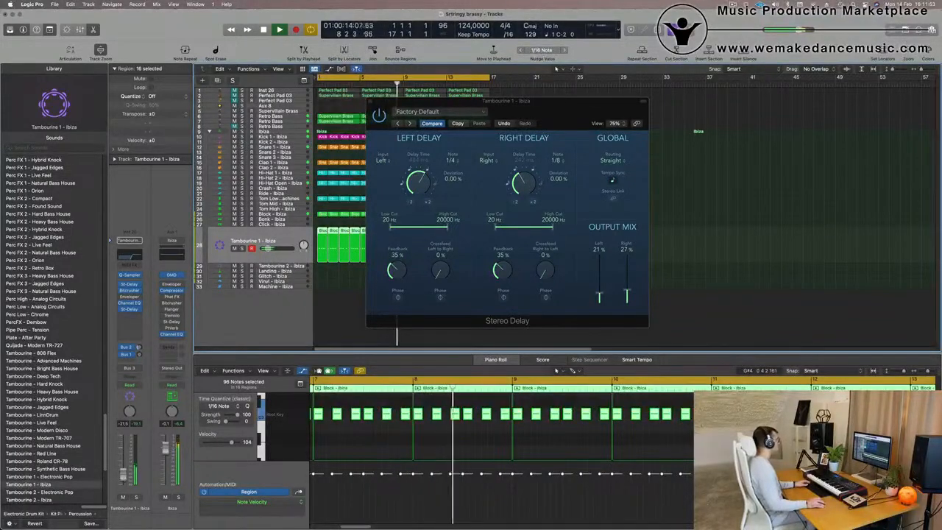
left_click(370, 100)
key("Return")
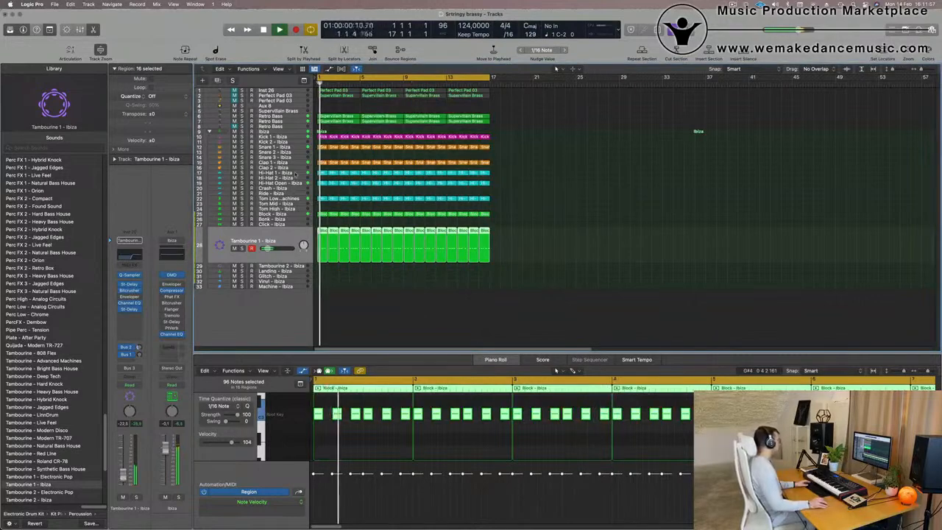
Compare the beat with the Hi-Hat 1 track muted and unmuted.
left_click(294, 173)
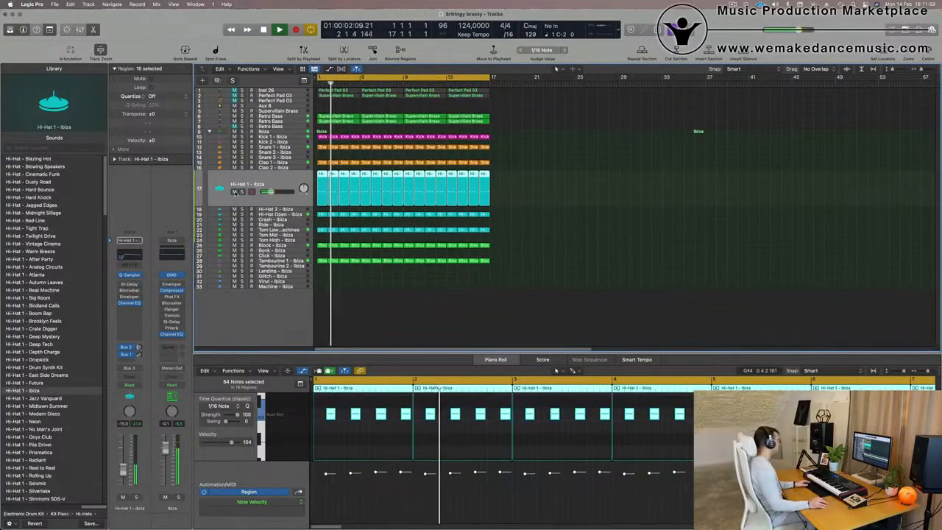
left_click(234, 192)
left_click(235, 191)
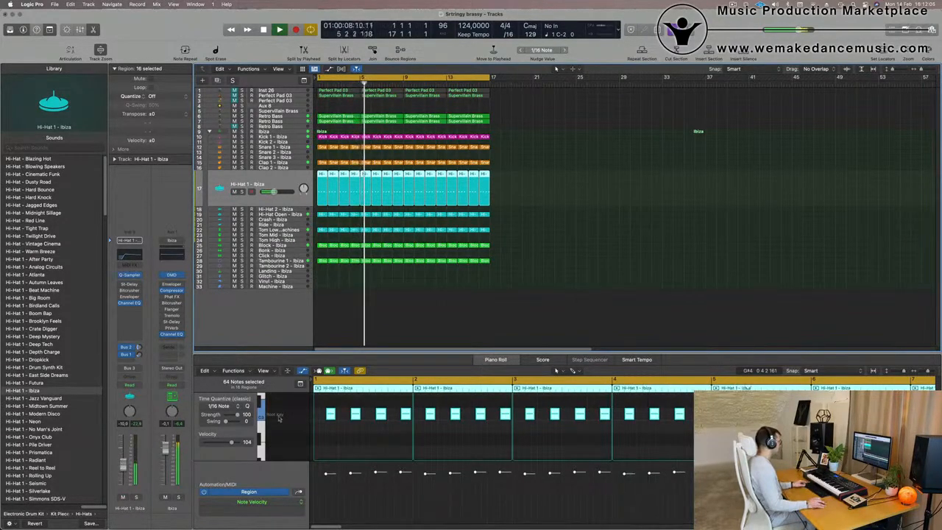
Copy the Hi-Hat 1 notes to fill every sixteenth in all its regions, lower its volume to -21.0 dB, and play from the start.
mouse_move(330, 414)
left_mouse_down()
mouse_move(316, 424)
mouse_move(338, 420)
left_mouse_up()
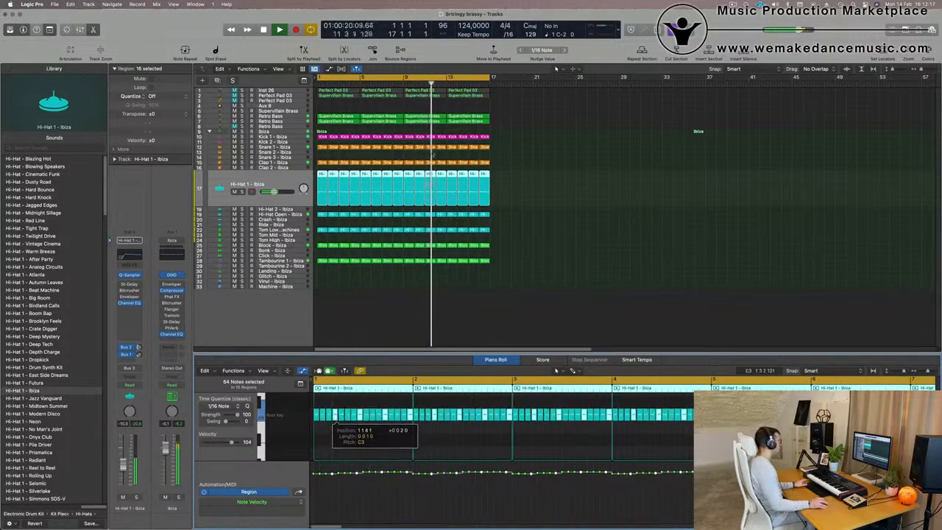
key("Return")
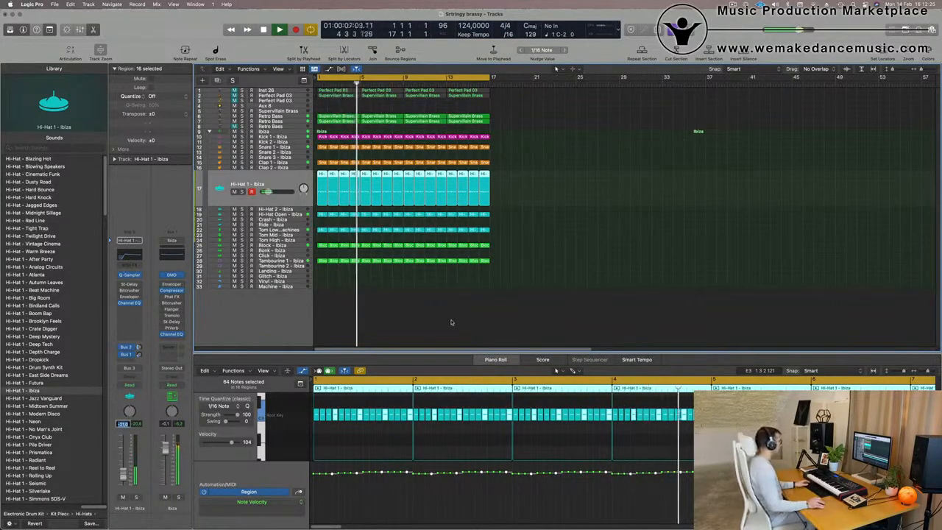
left_click(561, 260)
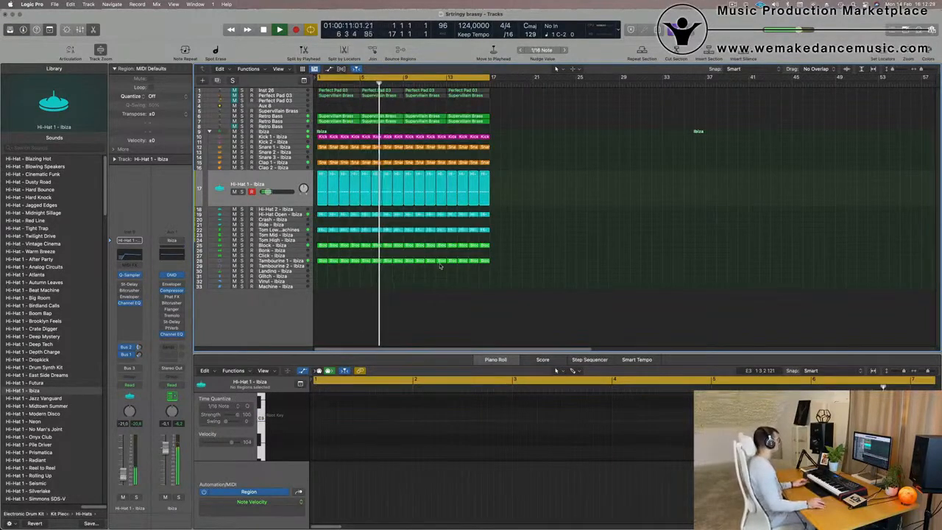
key("Return")
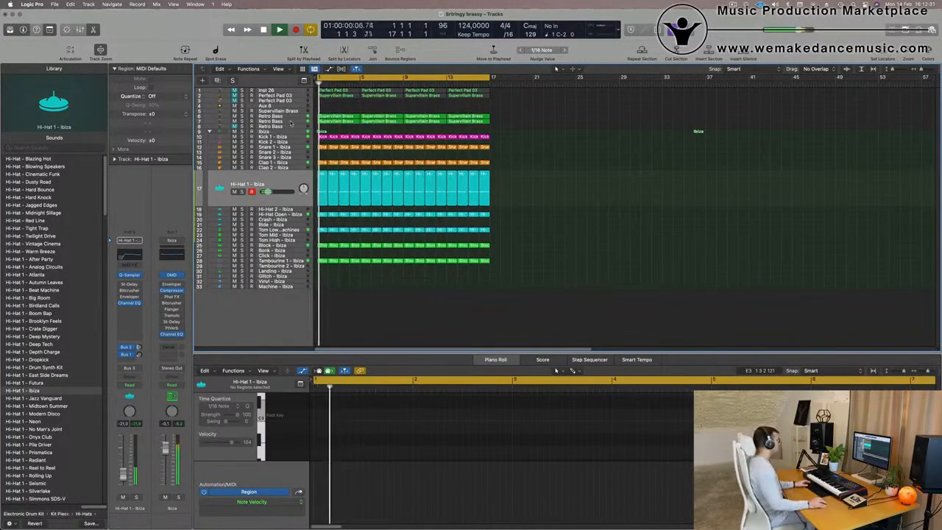
Open Alchemy's preset browser on the Retro Bass in track 7 and turn the Cutoff performance control down to 0.0%.
left_click(269, 121)
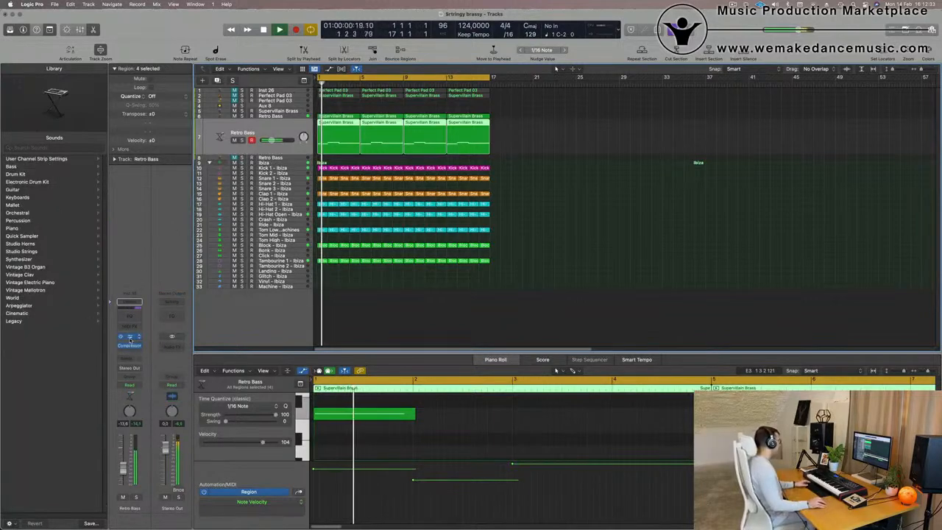
key("v")
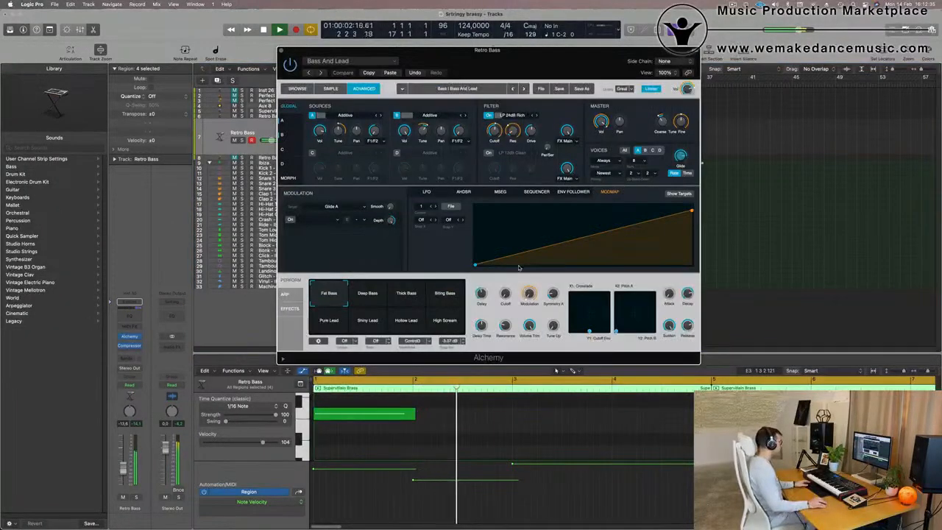
left_click(298, 89)
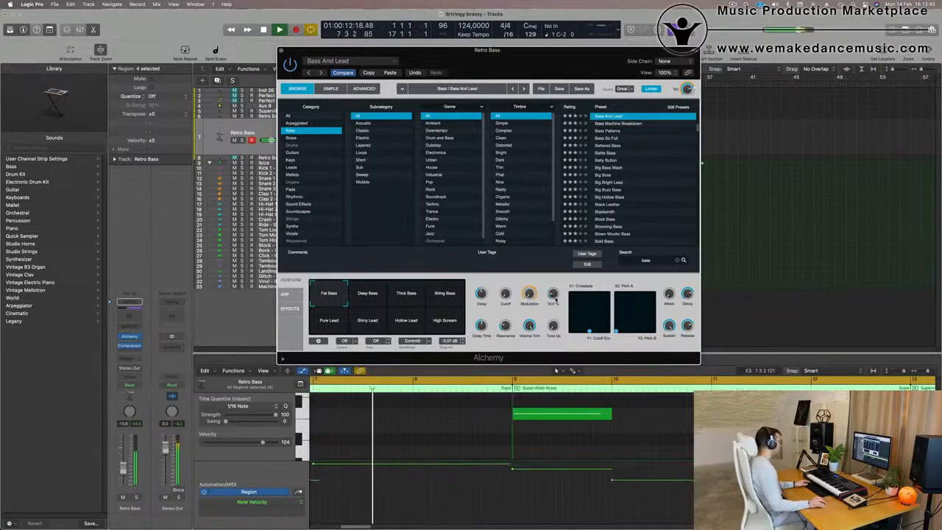
left_click_drag(507, 291, 509, 283)
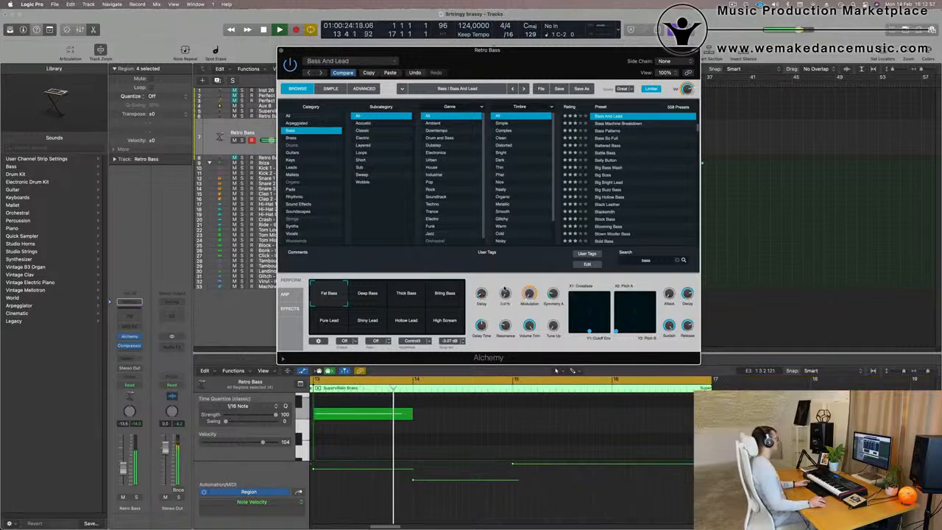
left_click_drag(531, 55, 600, 26)
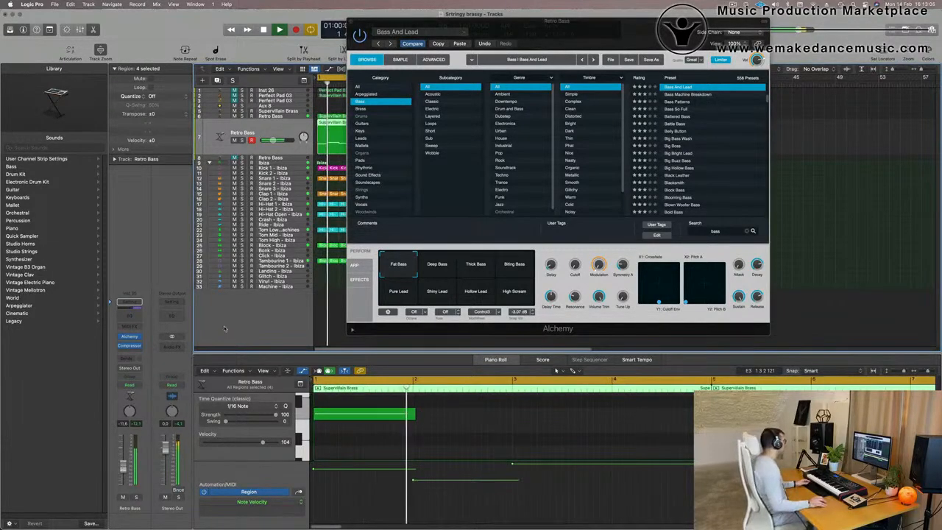
Add a Channel EQ to the Retro Bass in track 7 and examine its frequency spectrum during playback.
left_click(130, 300)
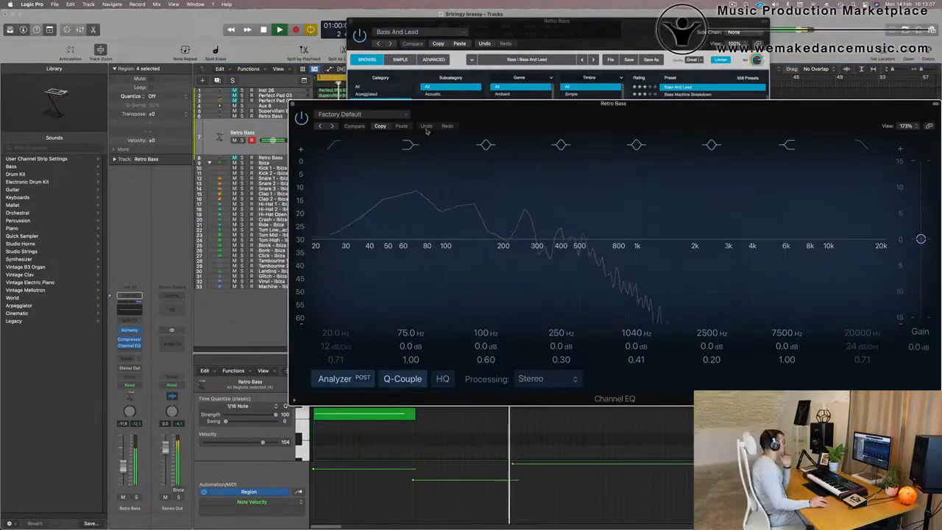
left_click_drag(424, 129, 354, 132)
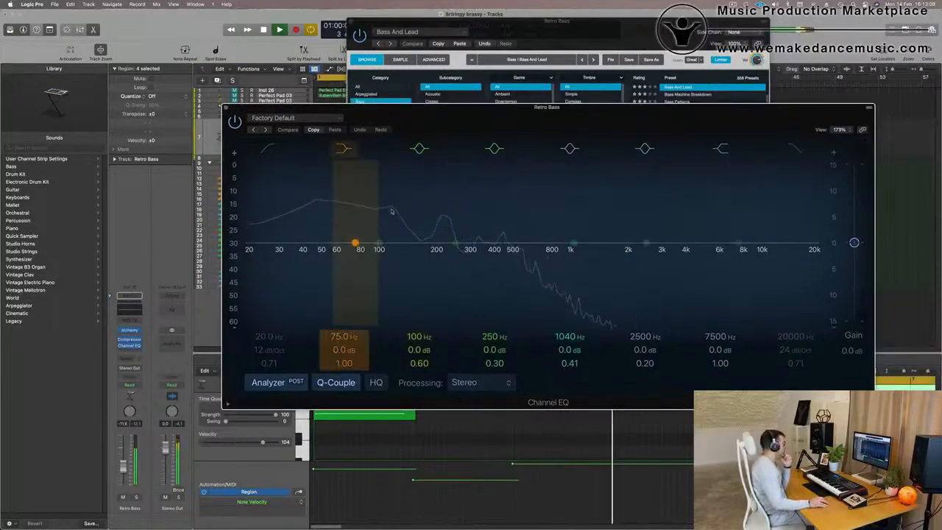
left_click_drag(485, 117, 442, 121)
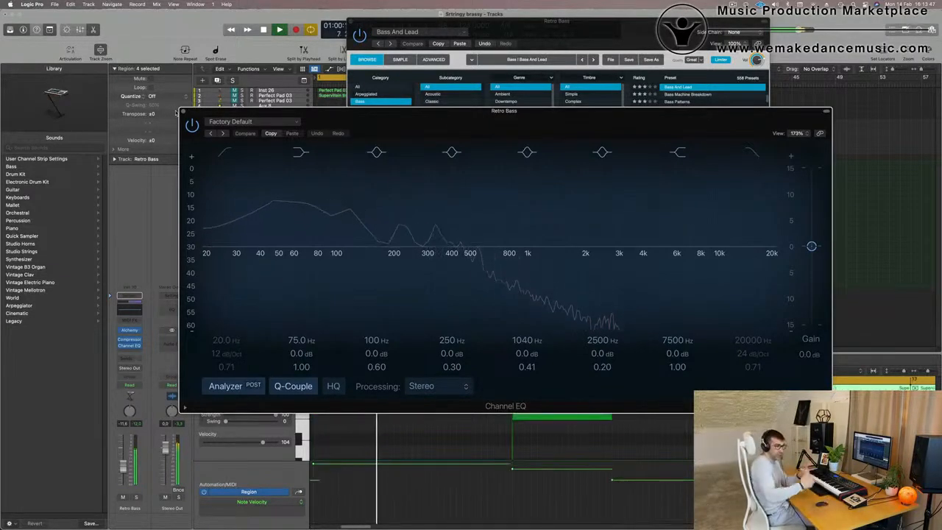
left_click(183, 112)
Enable a 48 dB/Oct high cut at about 410 Hz in the Retro Bass's Channel EQ and replay from the start.
left_click_drag(631, 27, 634, 165)
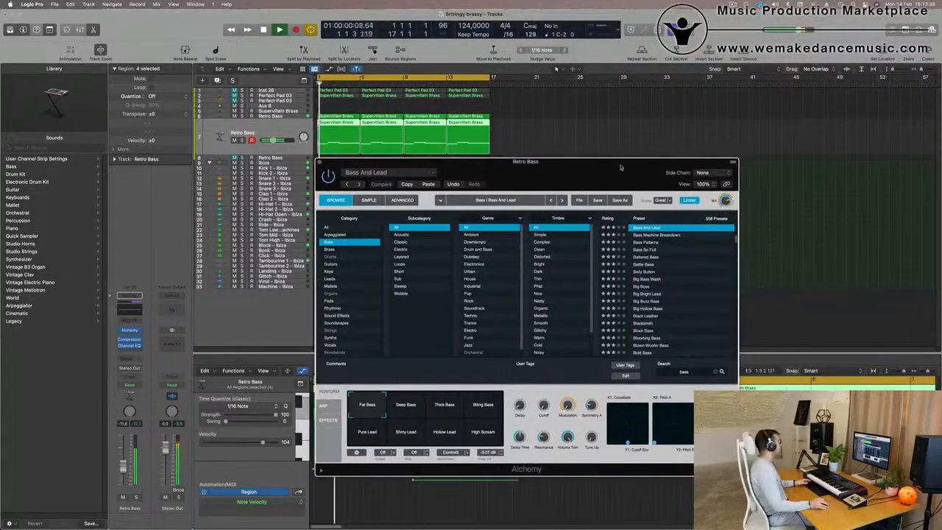
left_click(291, 132)
key("Return")
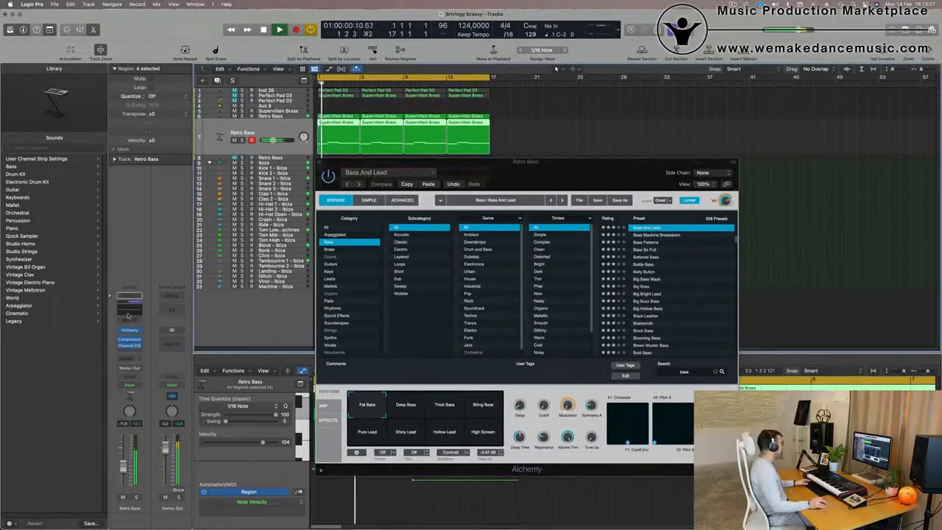
left_click(129, 298)
left_click(751, 203)
mouse_move(774, 254)
left_mouse_down()
mouse_move(369, 260)
mouse_move(454, 261)
left_mouse_up()
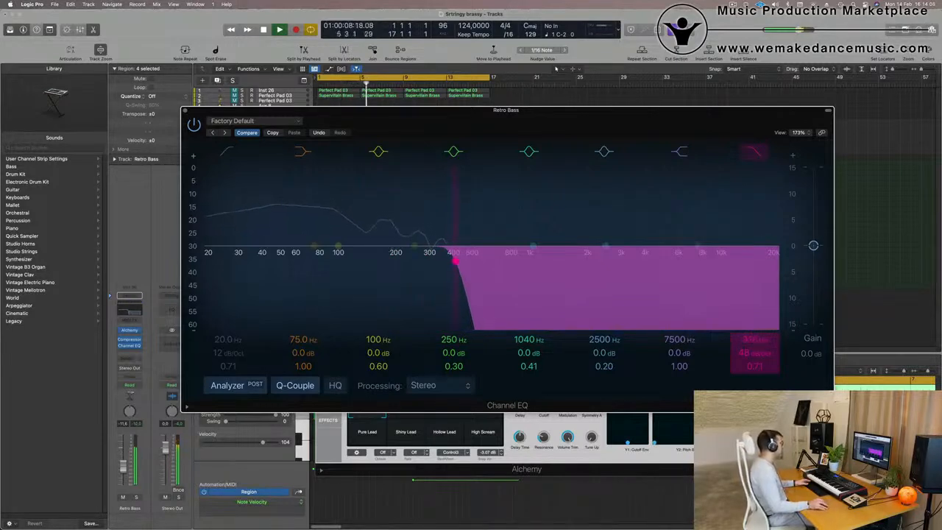
key("space")
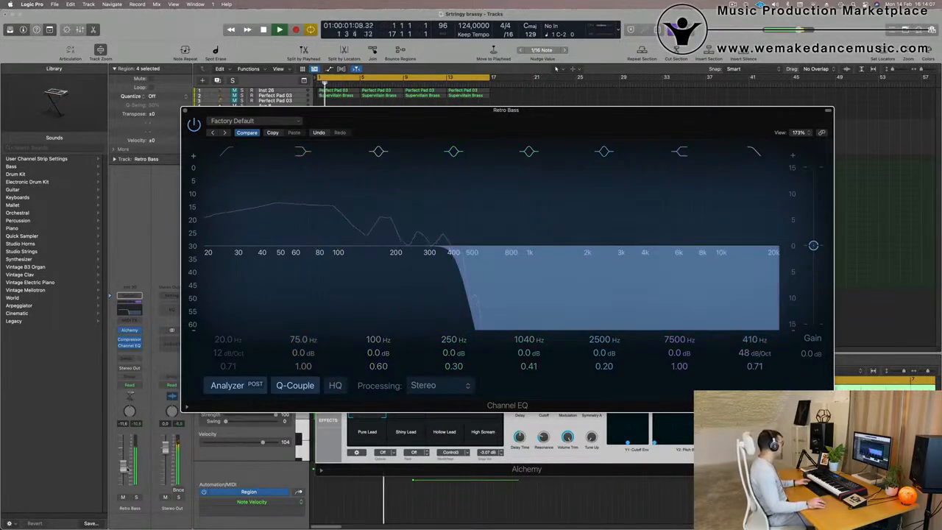
Adjust the Retro Bass's volume, raise its high cut to about 494 Hz, and select the Retro Bass track above it.
left_click(123, 468)
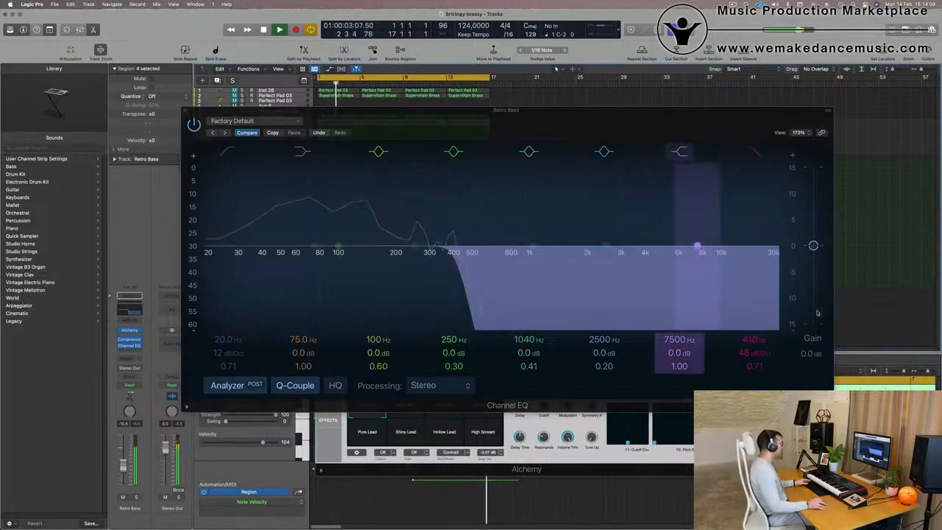
left_click_drag(752, 343, 752, 339)
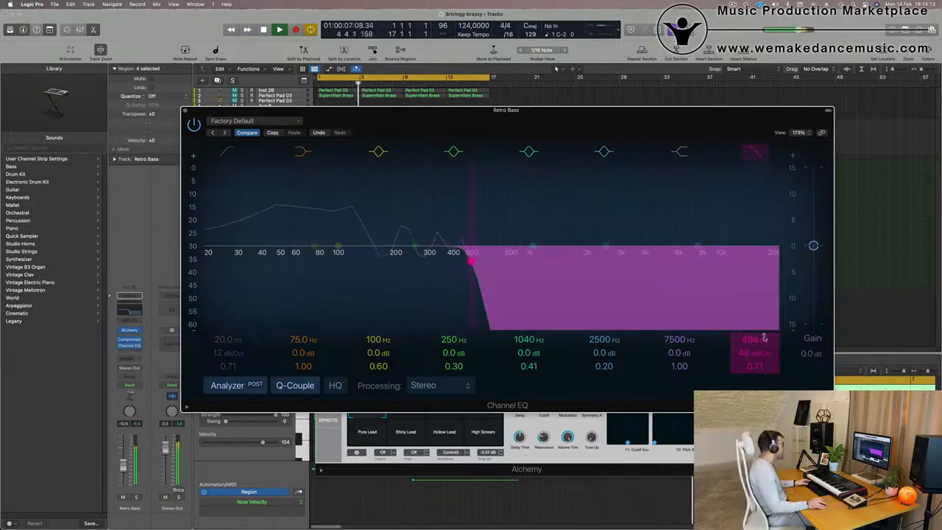
left_click(185, 111)
left_click_drag(429, 163, 838, 163)
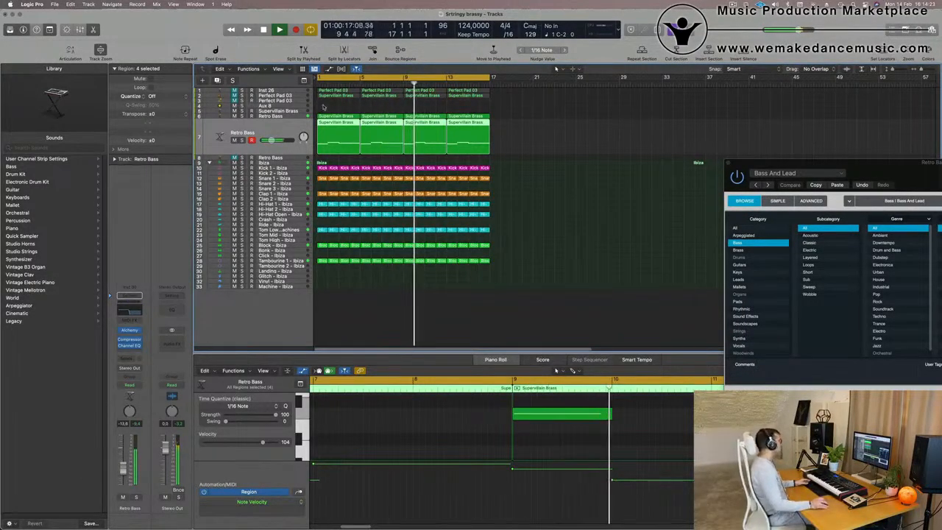
key("Up")
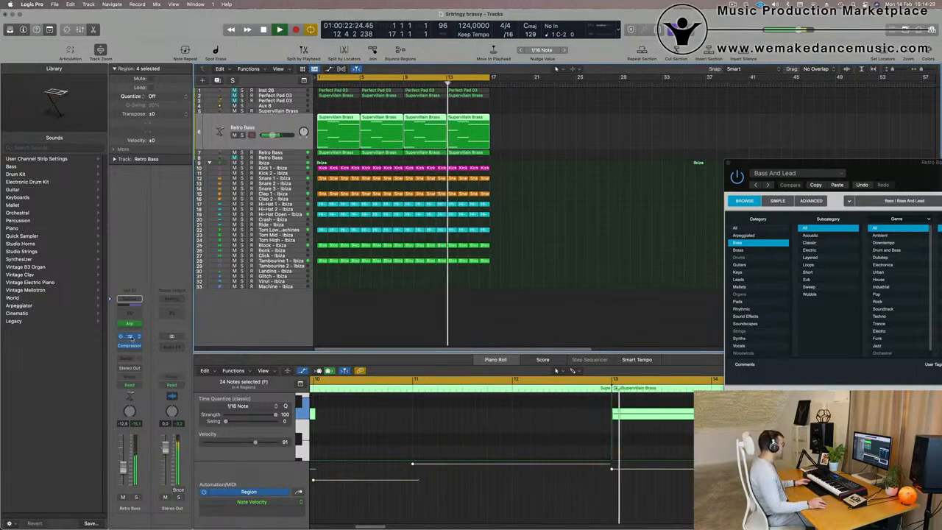
In Alchemy for the Retro Bass in track 6, adjust the Cutoff and Noise performance controls and set the track volume to -11.6 dB.
left_click(128, 338)
left_click_drag(575, 137, 552, 160)
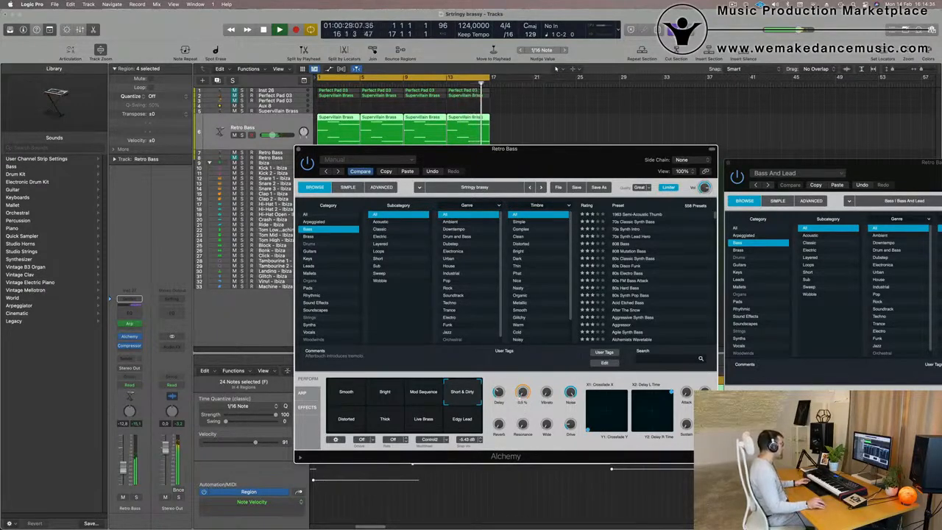
left_click_drag(125, 468, 127, 464)
left_click(522, 391)
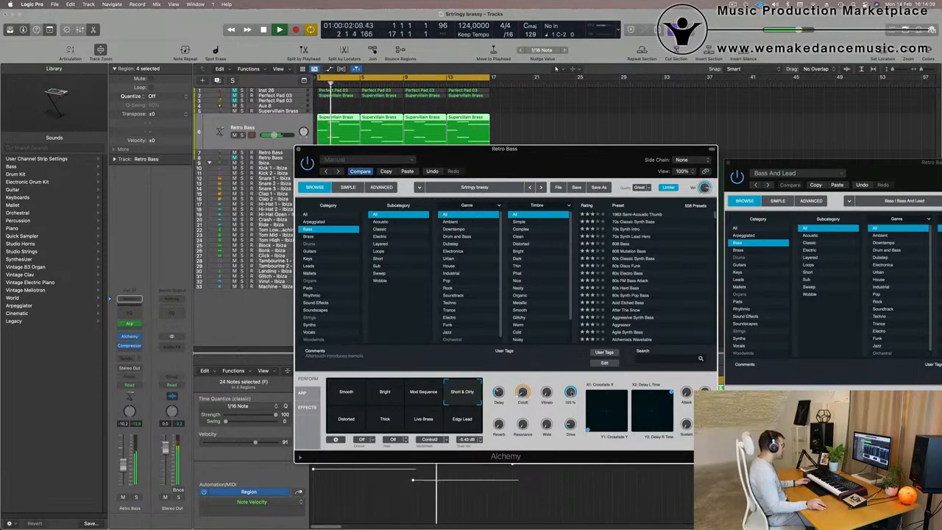
left_click_drag(572, 426, 574, 408)
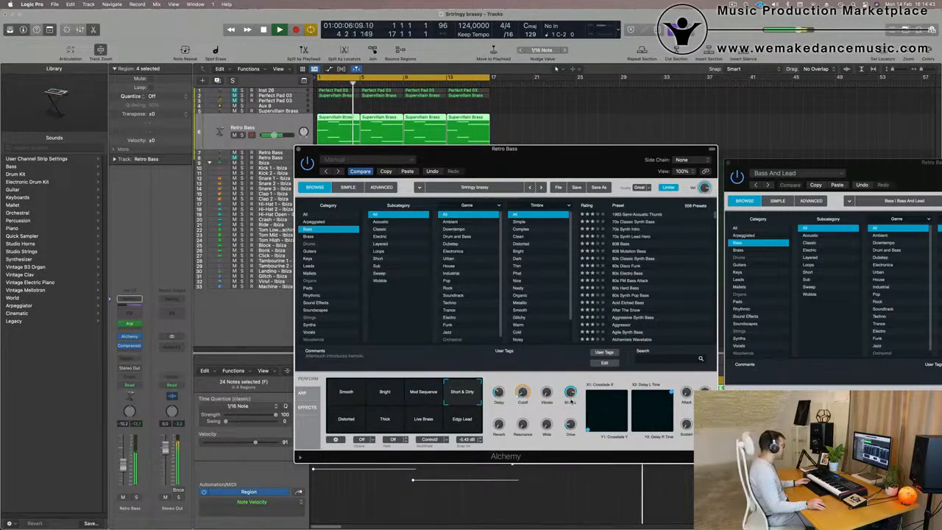
left_click(125, 468)
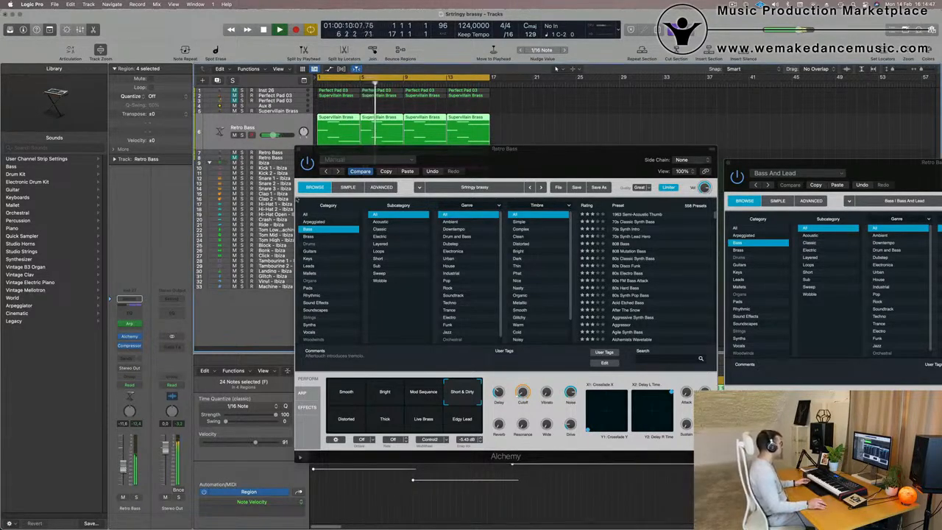
left_click_drag(540, 168, 489, 231)
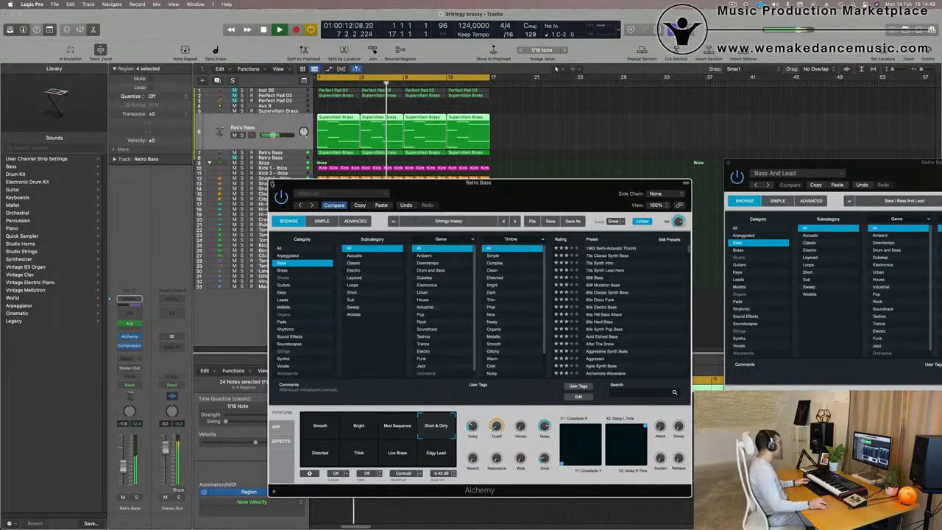
left_click(272, 183)
Unmute the Inst 26 pad track and copy the Retro Bass's compressor onto its channel in the mixer.
left_click(266, 91)
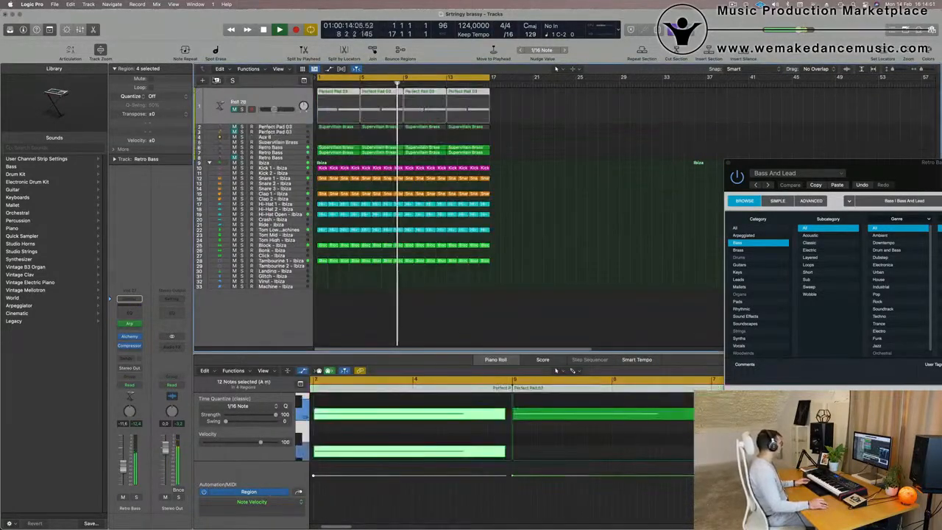
left_click(122, 498)
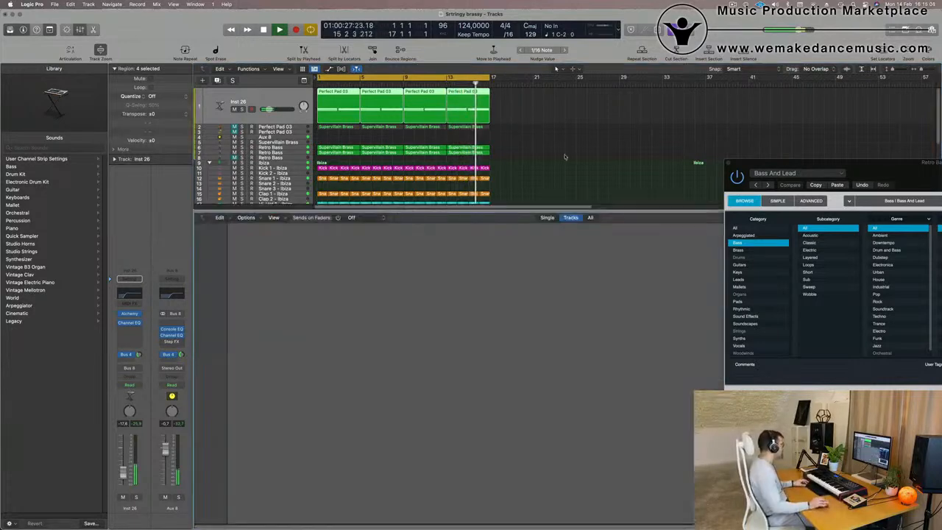
key("x")
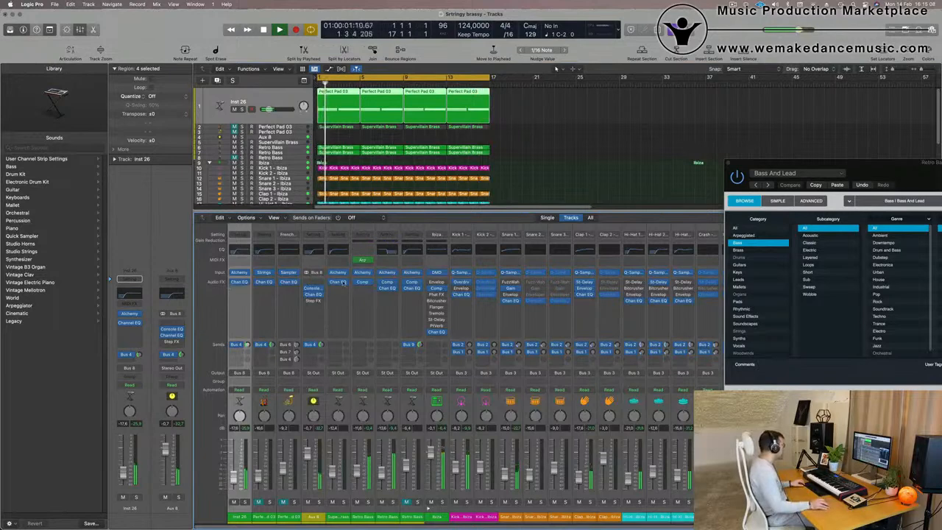
left_click_drag(364, 284, 235, 293)
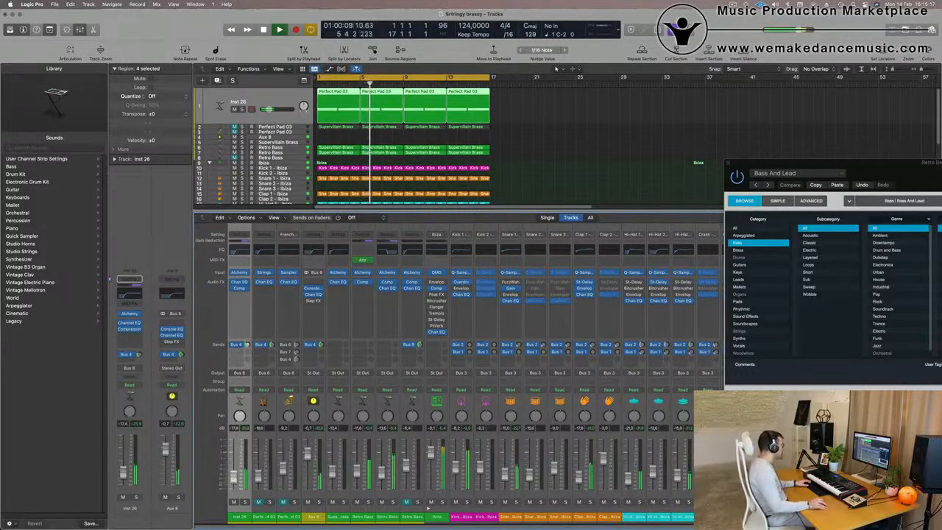
left_click(573, 141)
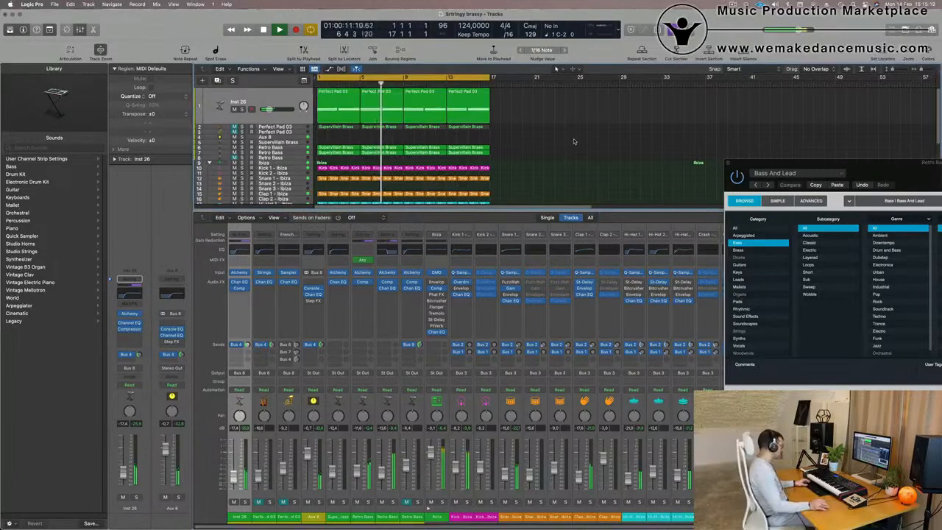
key("x")
Fill bars 1 to 16 of the Bonk - Ibiza track with copies of the Block - Ibiza regions and select that track.
key("super+Right")
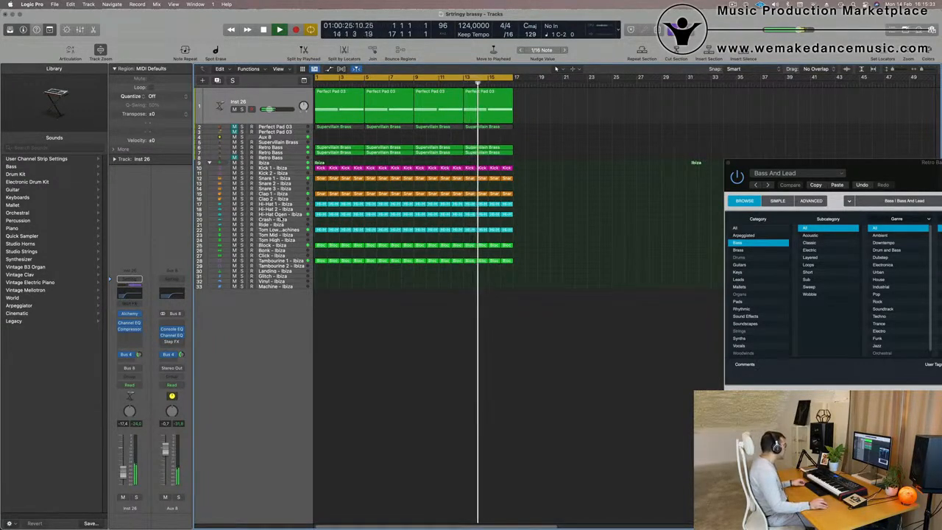
left_click(321, 245)
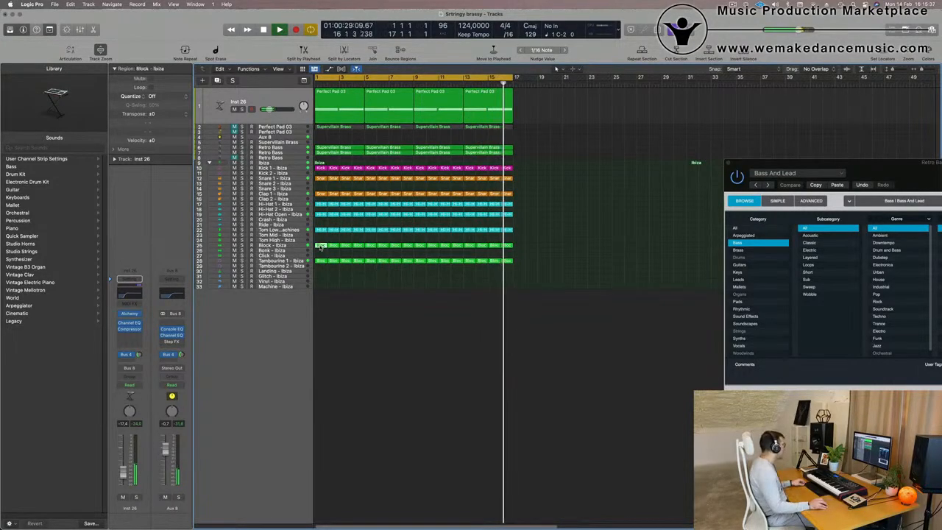
left_click_drag(320, 251, 306, 250)
left_click(334, 247)
key("Return")
left_click(279, 251)
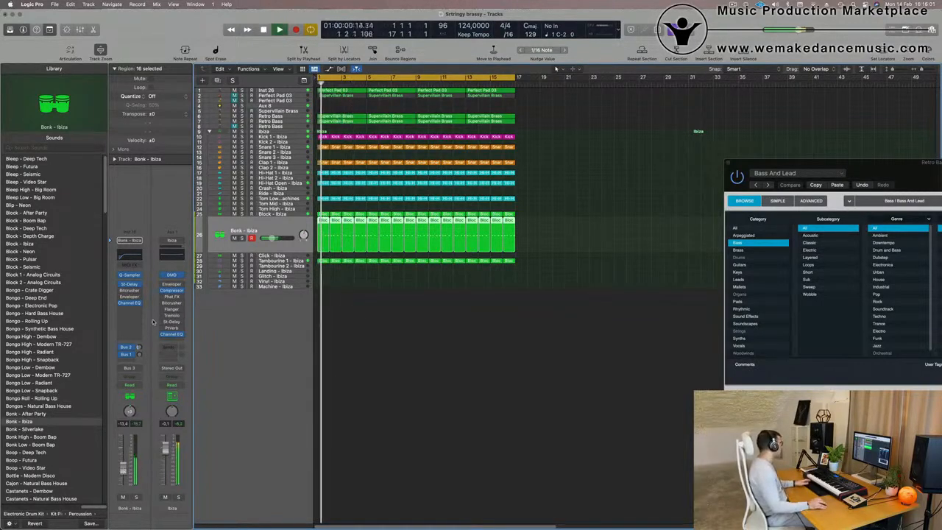
Add a Bus 1 Drum Machine Designer-Delay send to the Bonk - Ibiza channel, replay from the start and raise the send level.
left_click(126, 362)
mouse_move(129, 372)
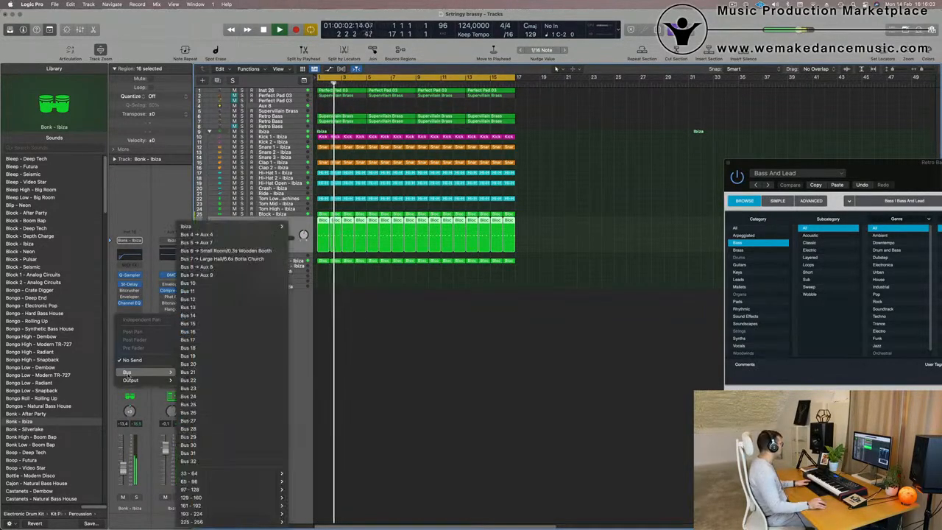
mouse_move(245, 227)
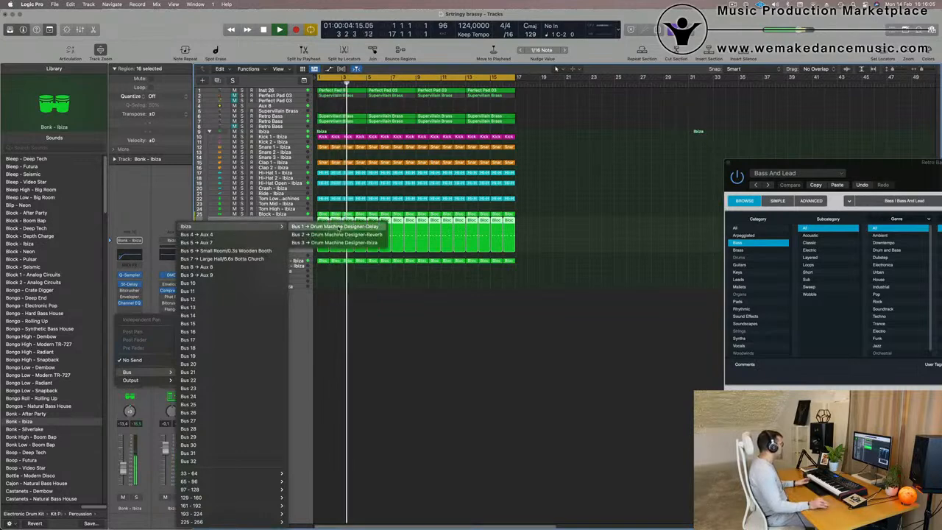
left_click(338, 227)
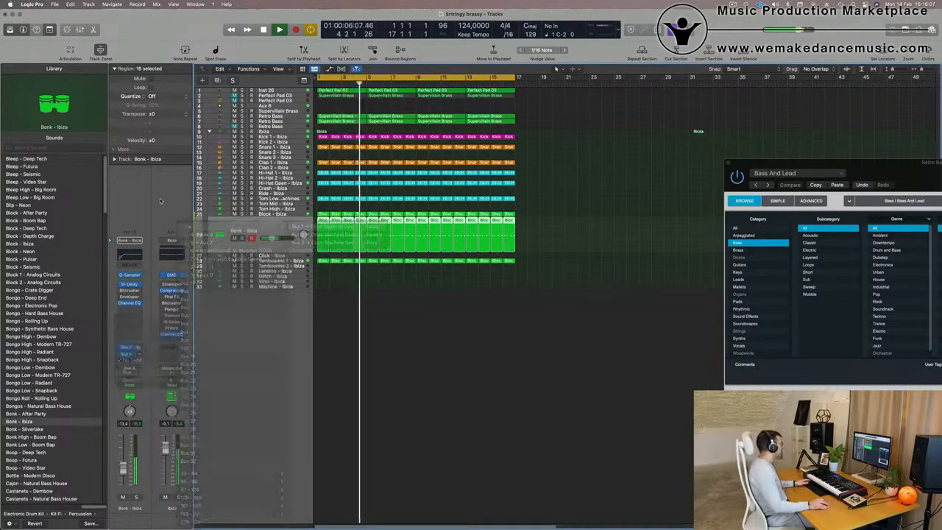
key("Return")
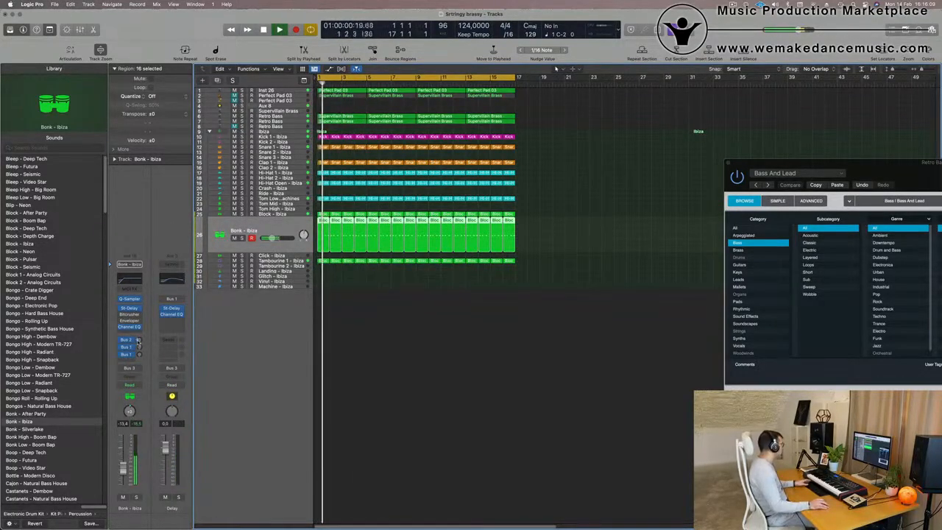
mouse_move(140, 355)
left_mouse_down()
mouse_move(140, 340)
mouse_move(137, 354)
left_mouse_up()
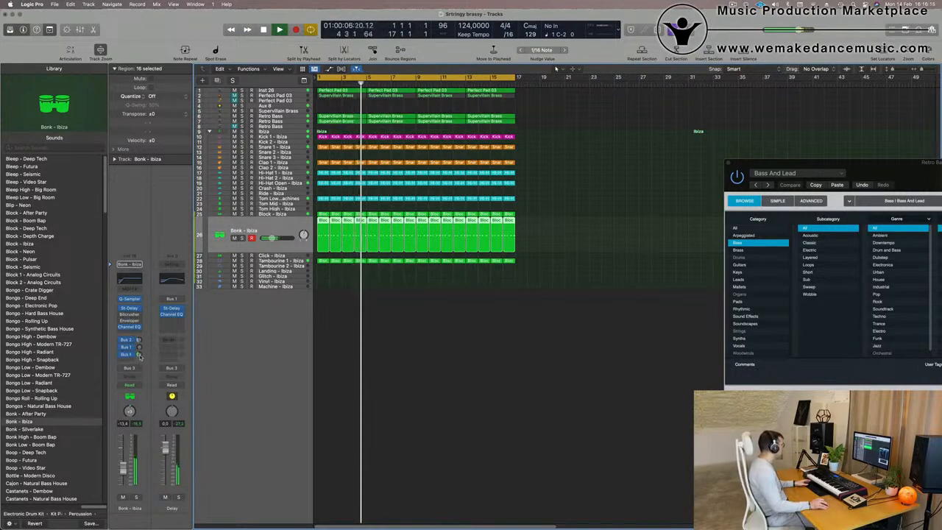
left_click(346, 401)
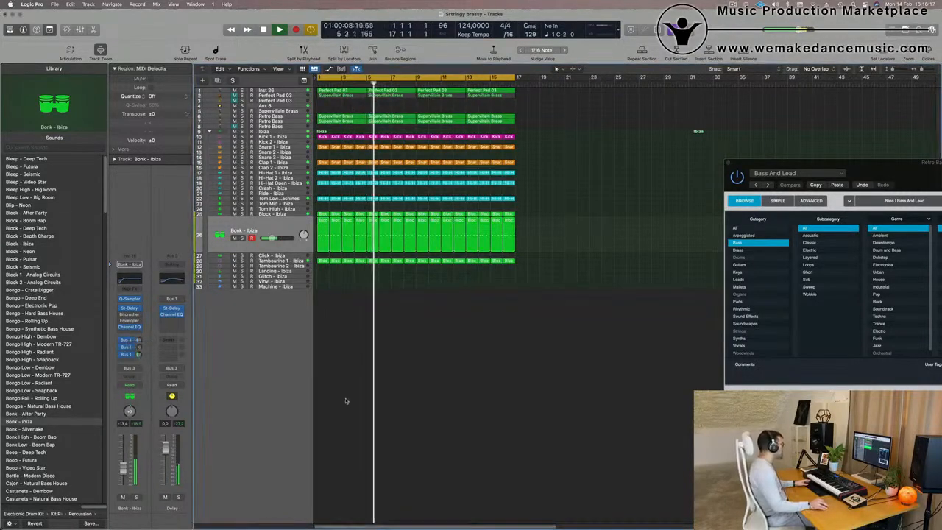
Raise the low cut in the Inst 26 pad's Channel EQ to 430 Hz.
scroll(491, 405, "up", 2)
scroll(492, 405, "up", 3)
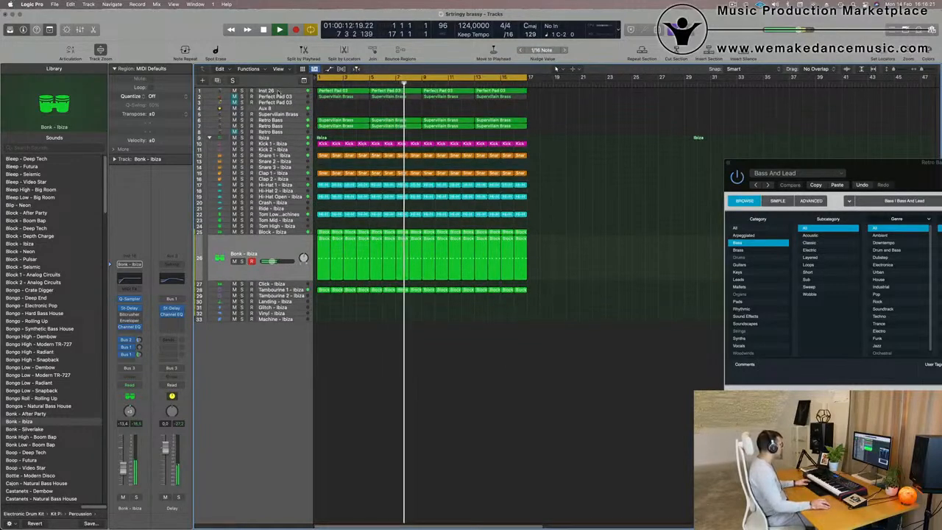
left_click(277, 89)
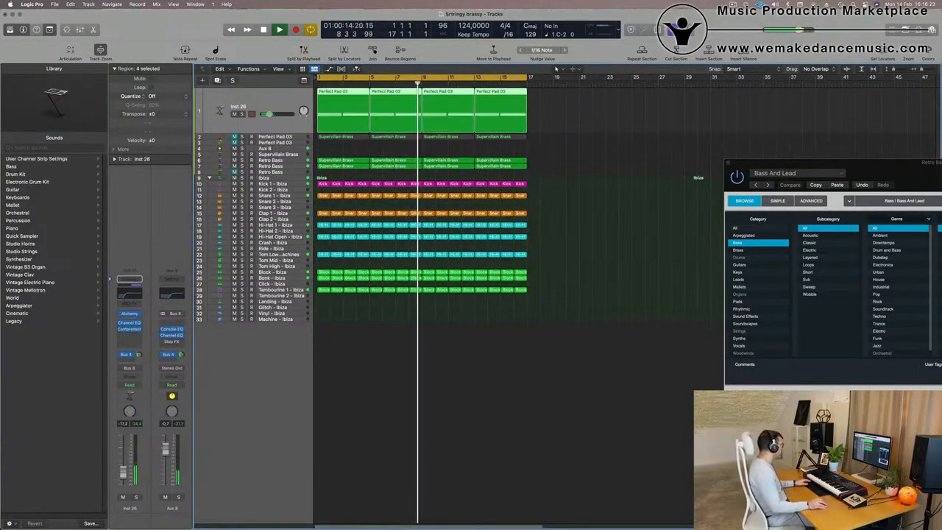
left_click(129, 322)
left_click_drag(407, 337, 467, 343)
left_click_drag(384, 341, 445, 345)
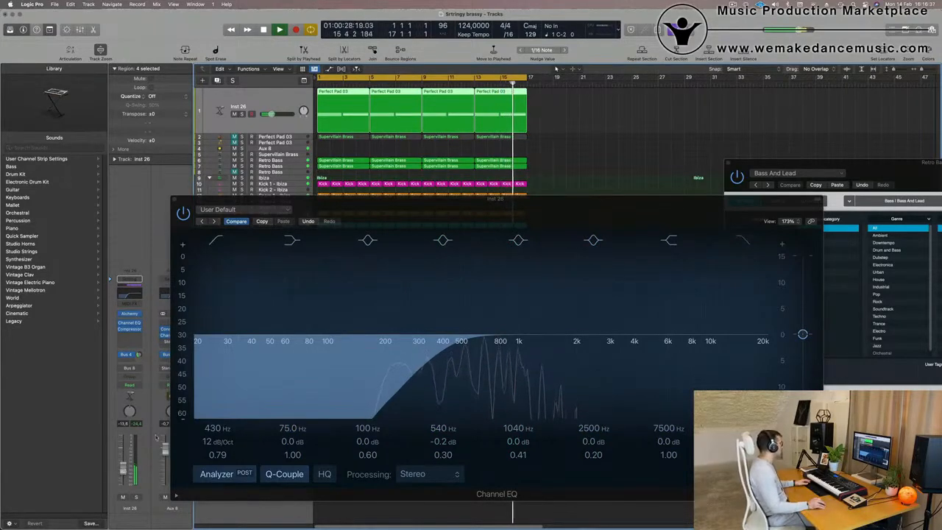
Open Alchemy on the Inst 26 pad, adjust its Cutoff performance control to about 41%, and close the plug-in windows.
left_click_drag(417, 200, 568, 199)
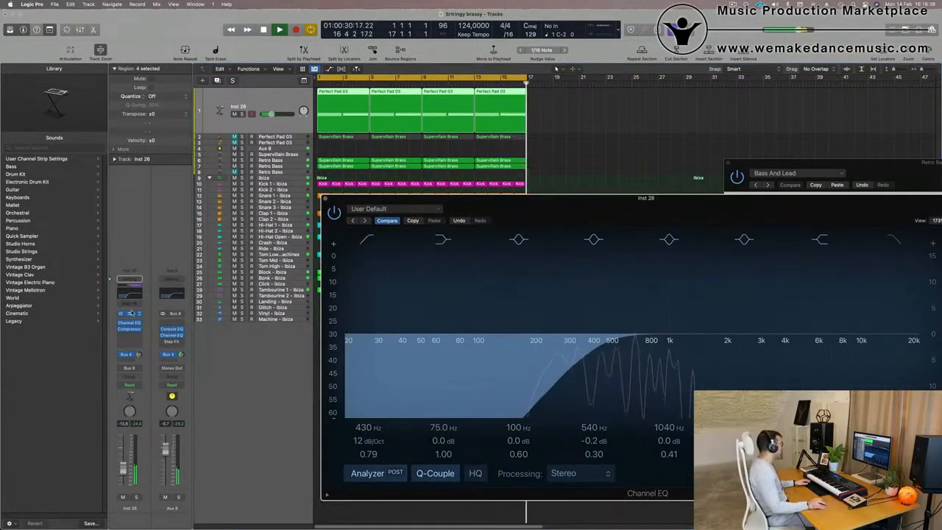
left_click(133, 314)
left_click(132, 314)
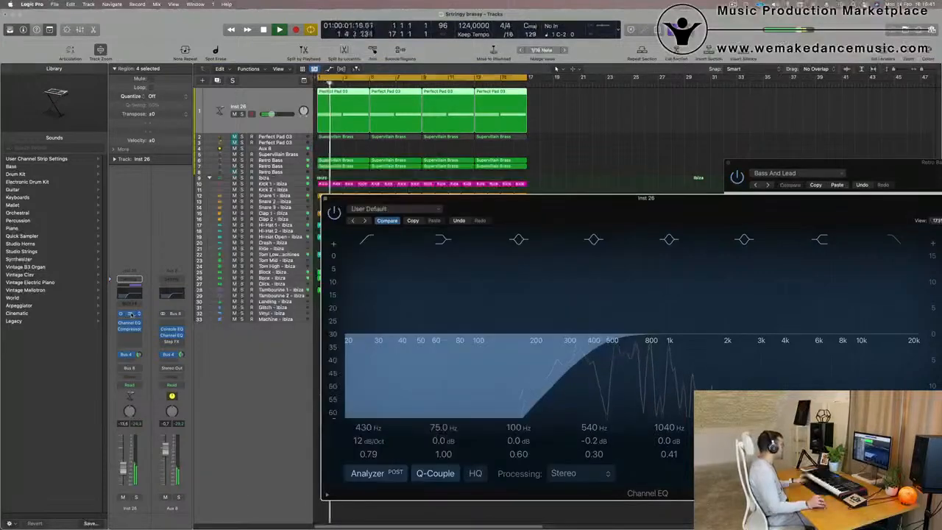
left_click(131, 315)
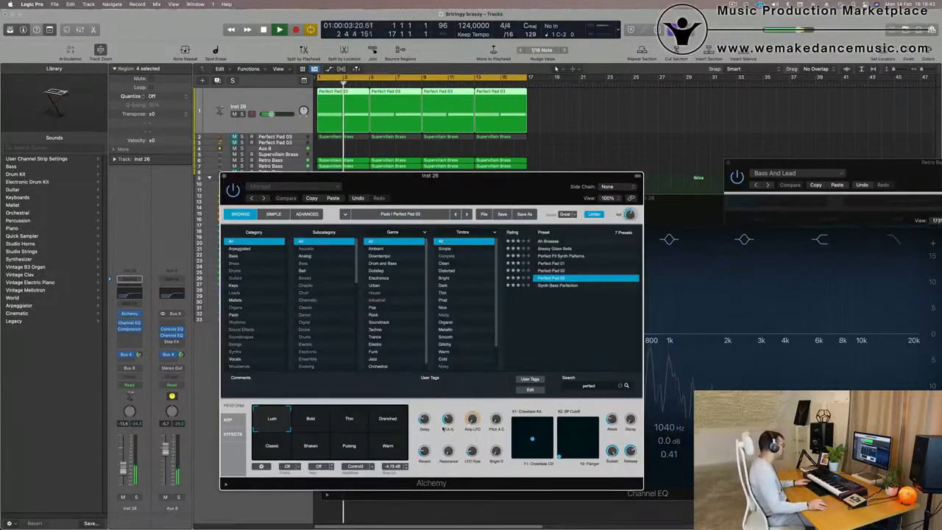
left_click_drag(449, 421, 448, 419)
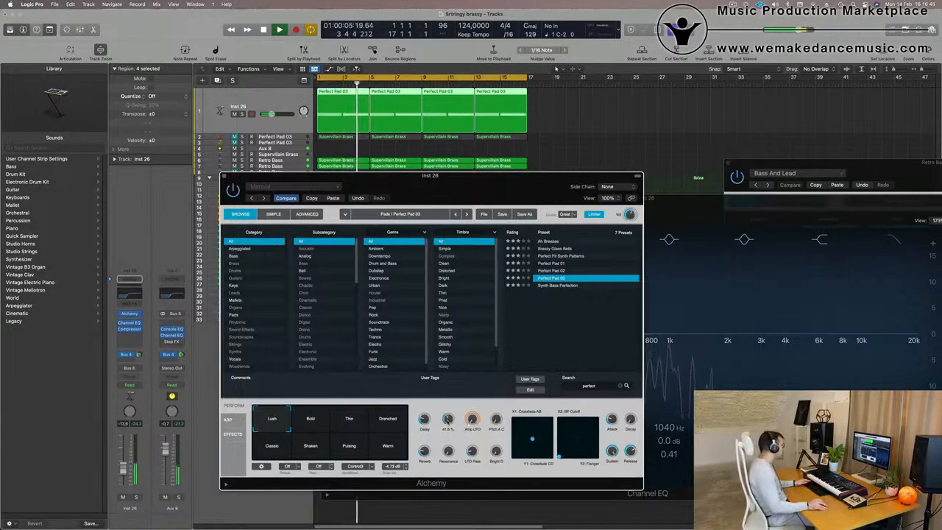
left_click_drag(427, 176, 539, 233)
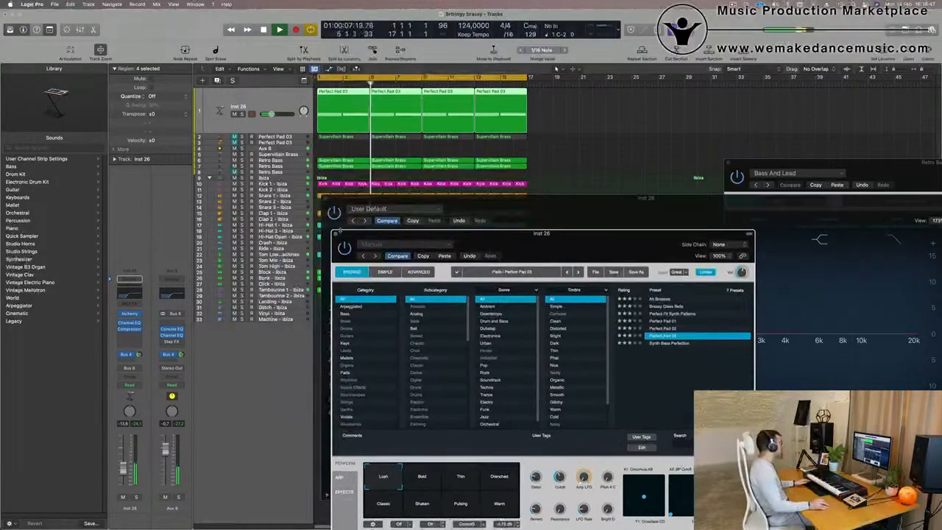
left_click(335, 234)
left_click(328, 198)
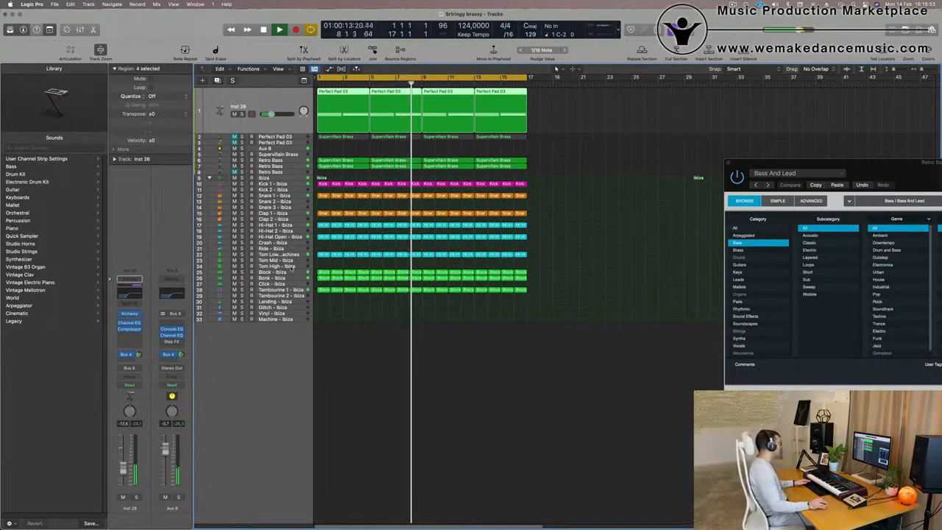
Copy the first Block - Ibiza region onto the Tom Mid - Ibiza track, stop playback and open the copy in the Piano Roll with no notes selected.
left_click_drag(322, 272, 324, 266)
key("space")
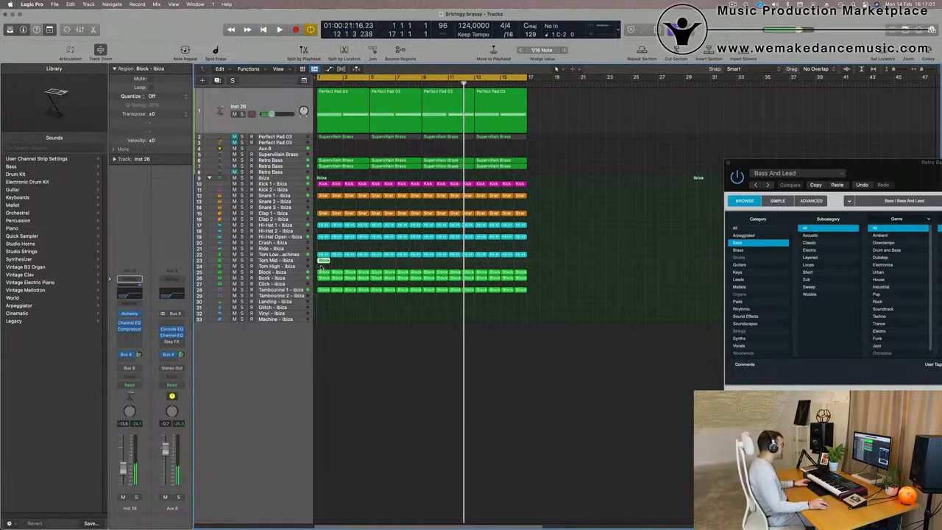
key("p")
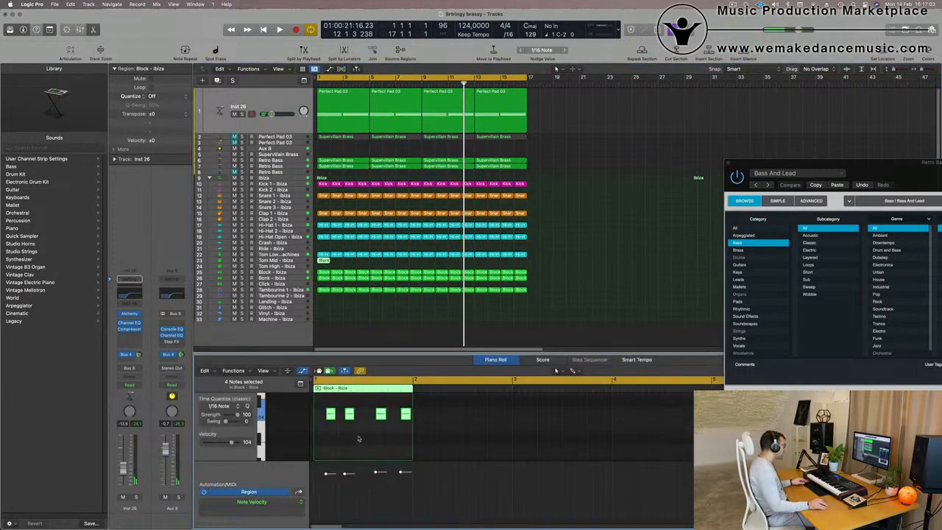
scroll(358, 440, "up", 5)
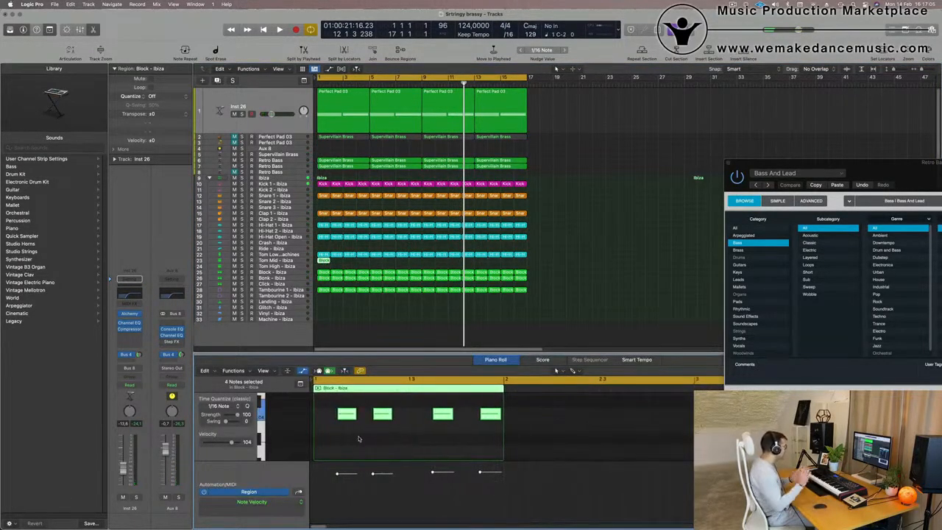
left_click(358, 440)
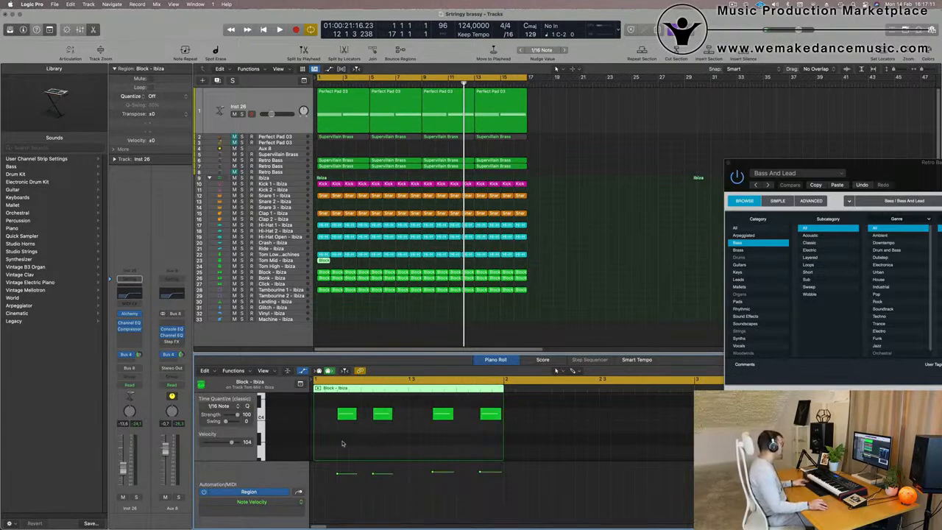
Move the first and third notes of the Block - Ibiza pattern one sixteenth earlier and delete the second and fourth notes.
left_click_drag(346, 419, 335, 419)
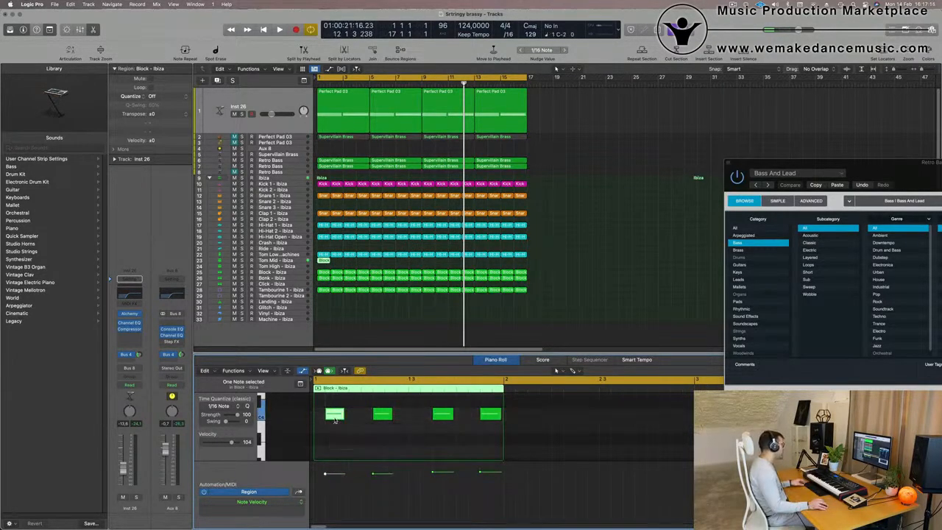
left_click_drag(441, 418, 431, 418)
left_click(382, 416)
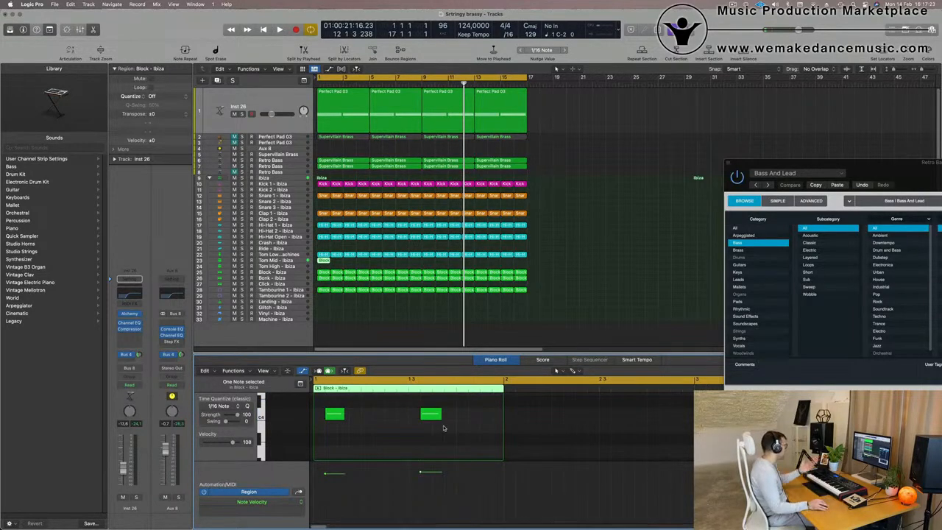
Select the two remaining notes, make Tom Mid - Ibiza the active track and play the pattern back.
left_click_drag(332, 444, 473, 414)
key("space")
left_click(286, 261)
key("space")
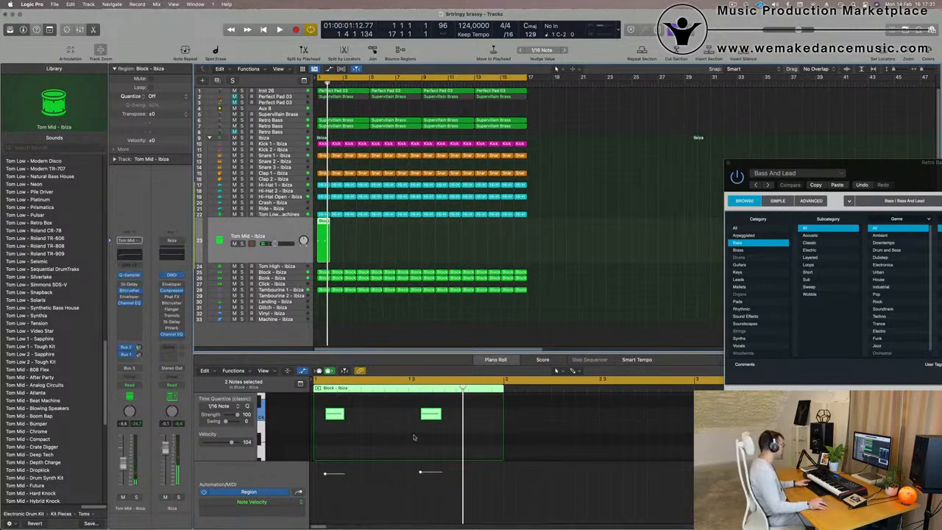
Transpose the two tom notes down to a lower octave and repeat the one-bar region through bar 16.
left_click_drag(450, 441, 315, 414)
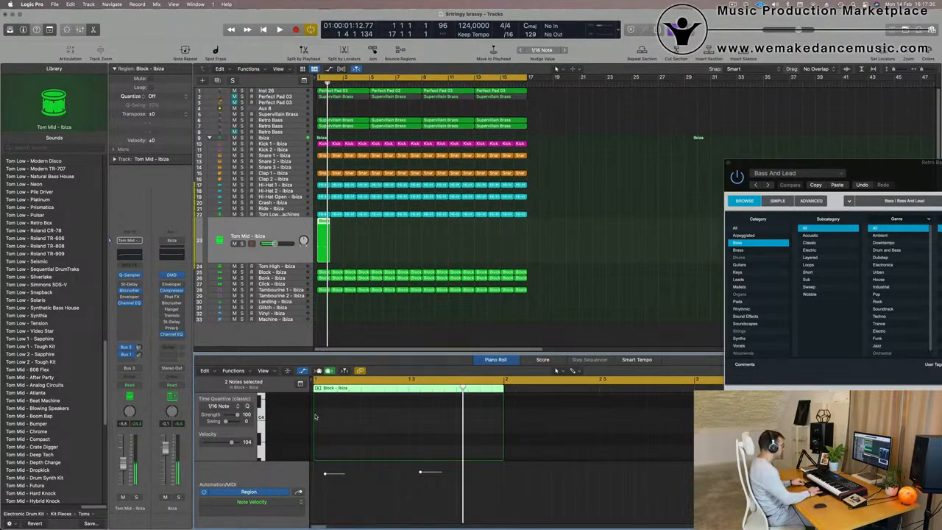
key("space")
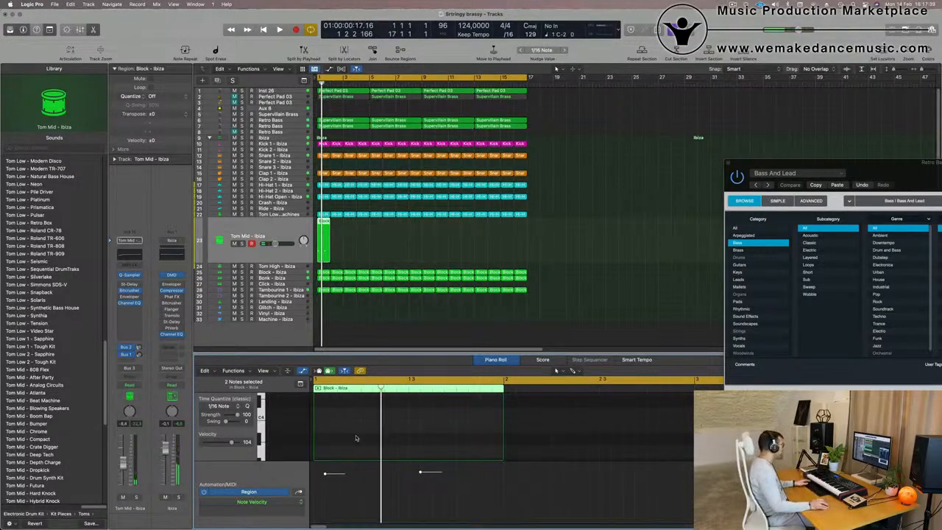
scroll(302, 437, "down", 3)
key("space")
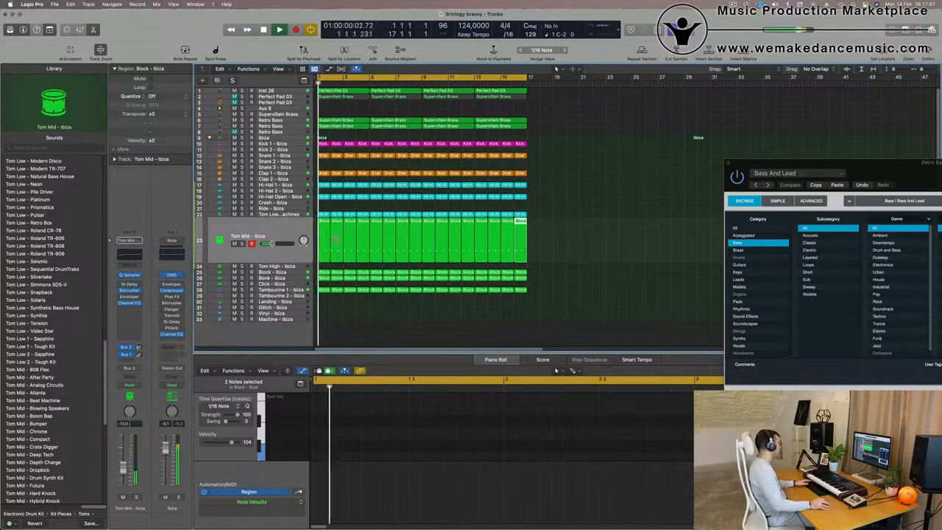
Load the Tom Mid - After Party sound on the Tom Mid track and audition it from the start of the song.
key("space")
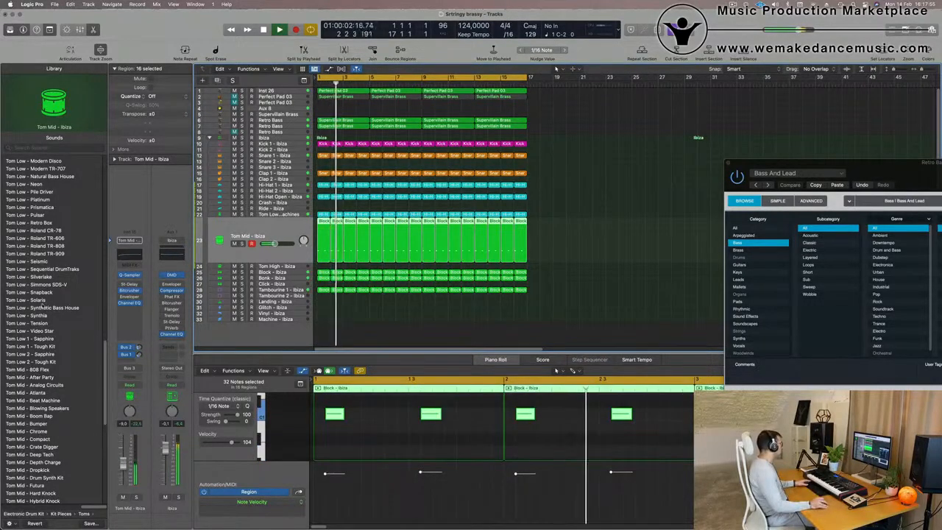
scroll(64, 350, "down", 3)
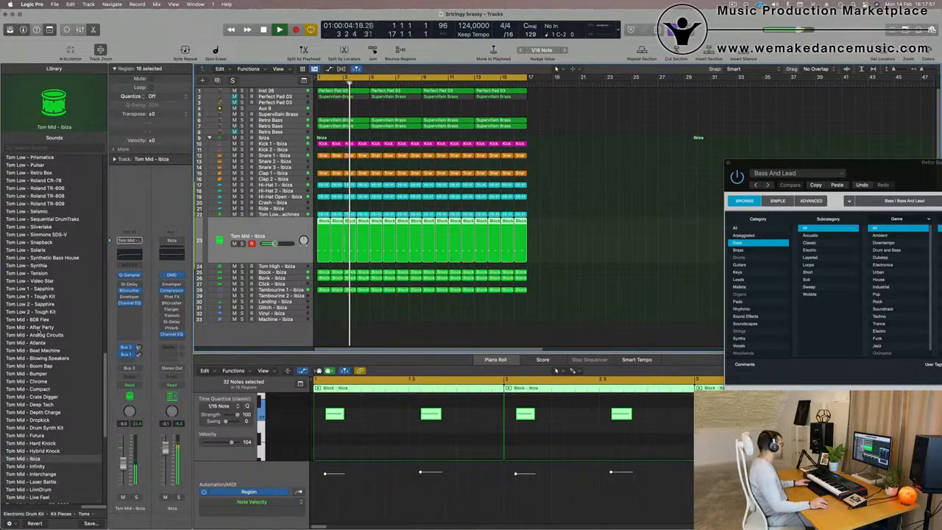
left_click(33, 327)
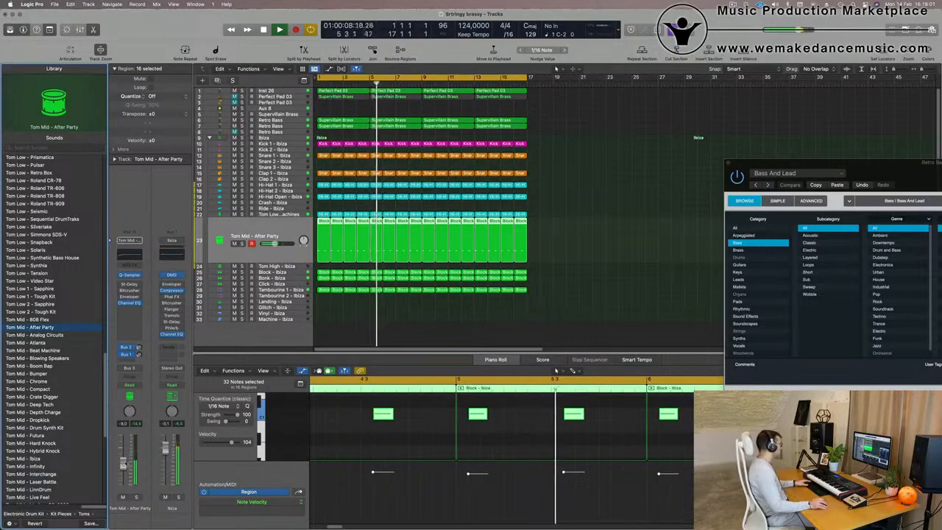
key("space")
key("space")
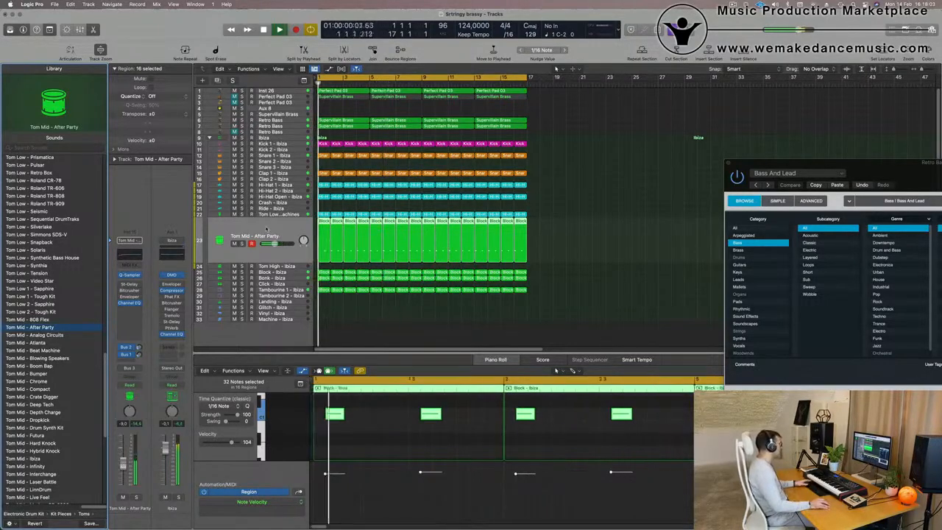
key("space")
key("space")
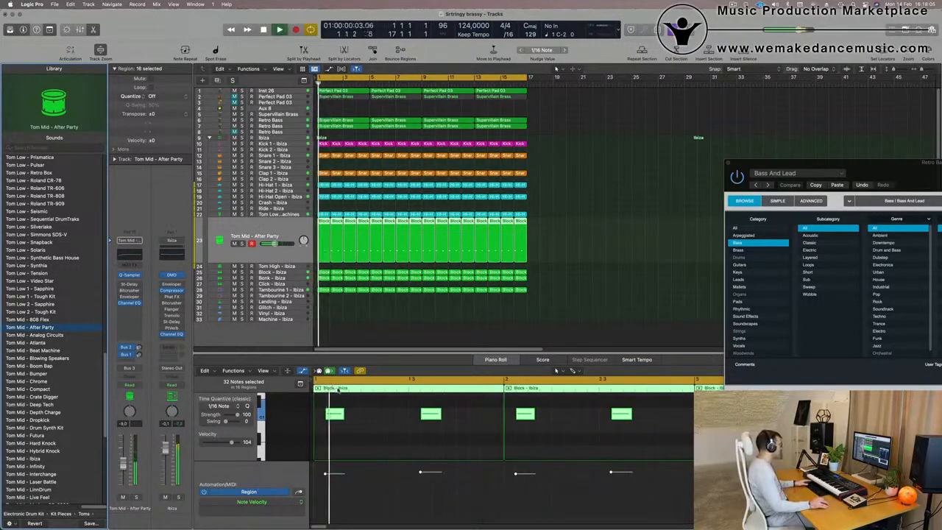
key("space")
Move the second tom note in bar 1 to near the end of the bar.
left_click_drag(430, 416, 494, 418)
key("super+z")
key("space")
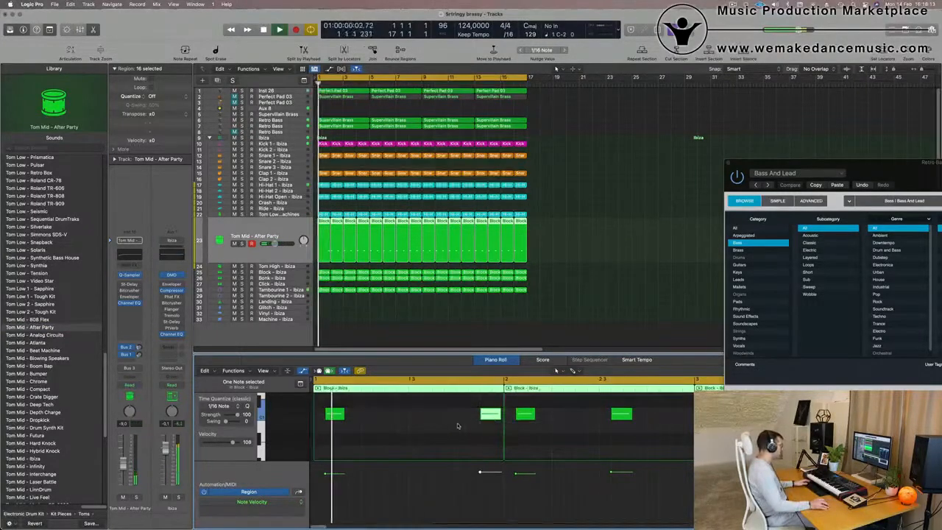
Play the opening bars to check the rhythm and move the second tom note in bar 2 to near its bar's end.
key("super+Left")
key("super+Left")
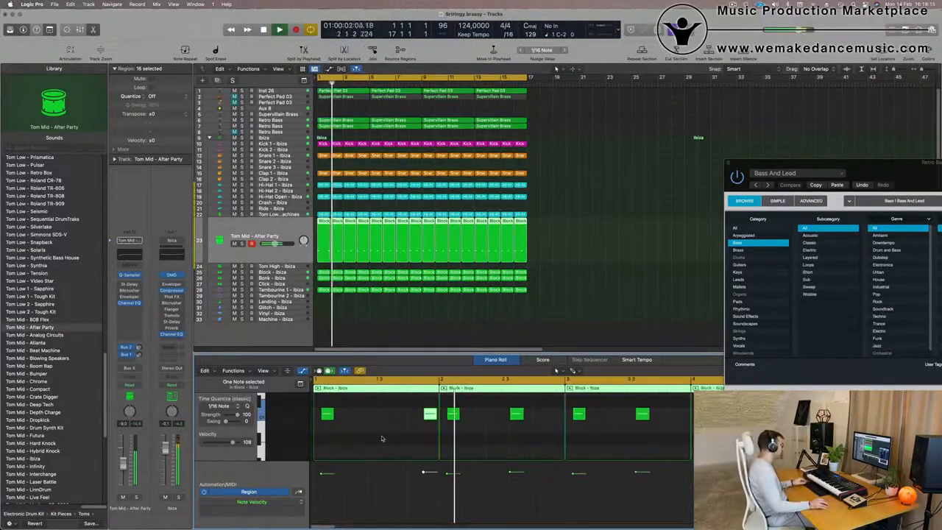
key("Return")
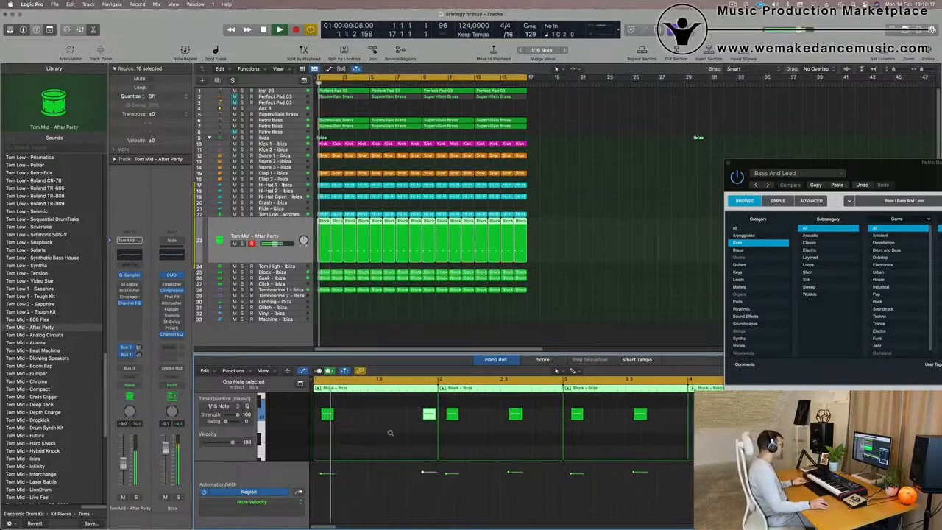
key("super+Left")
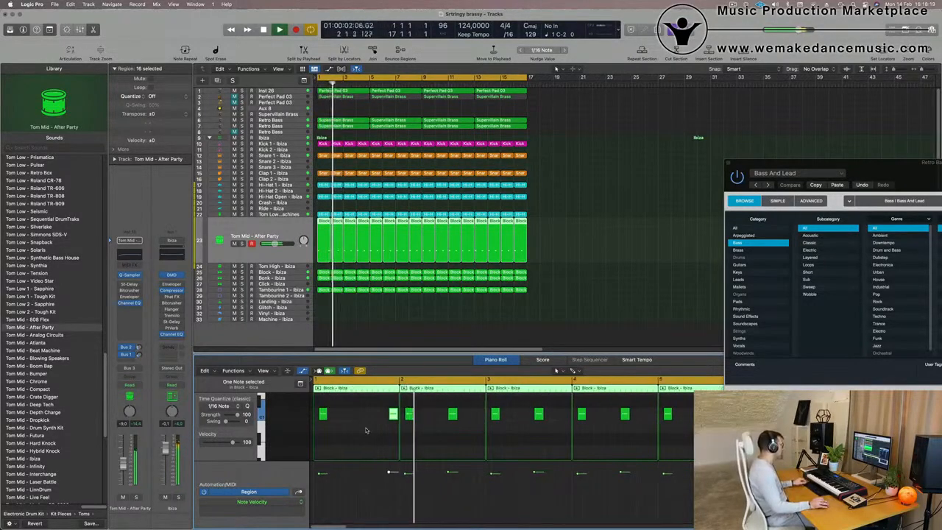
key("super+Left")
key("Return")
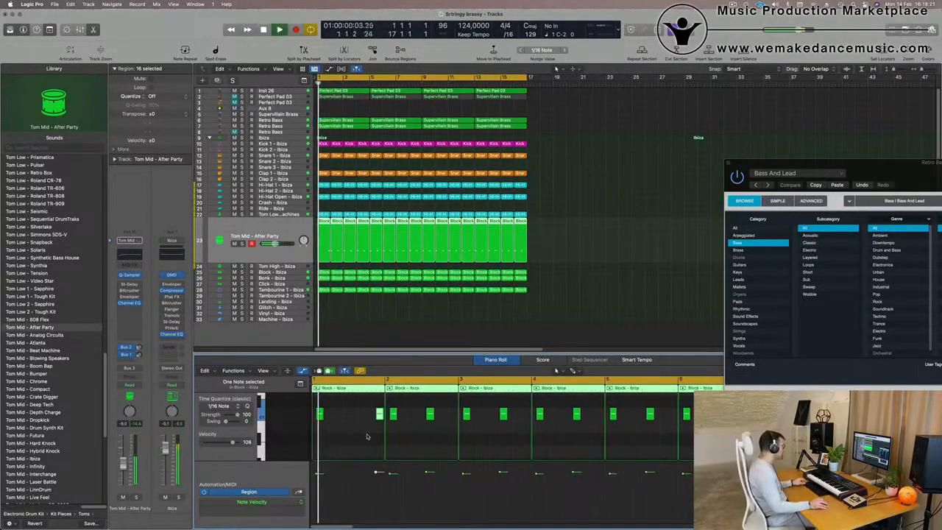
key("super+Right")
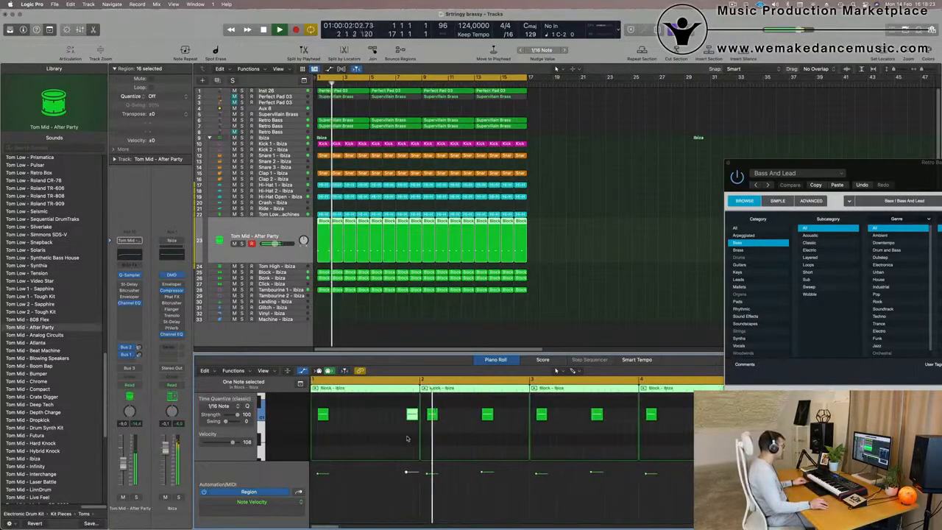
key("Return")
key("super+Left")
key("space")
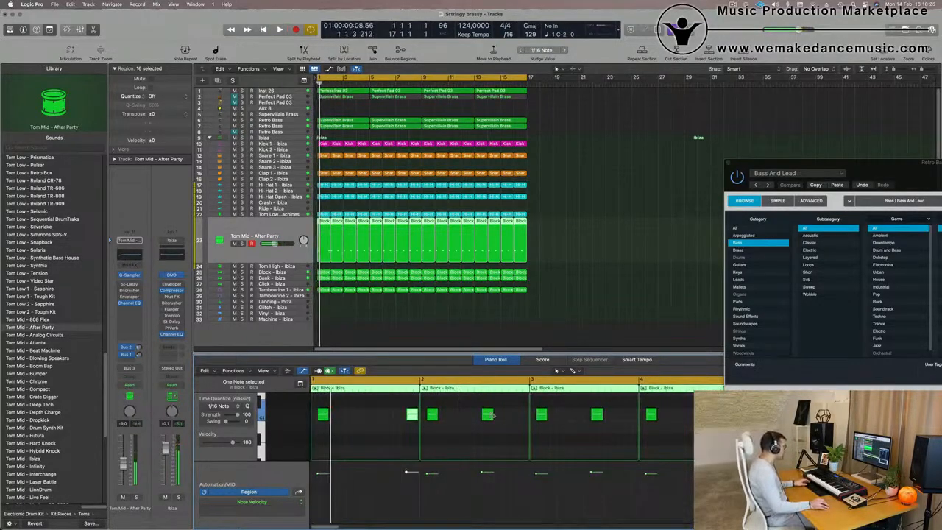
left_click_drag(487, 417, 522, 419)
Delete the tom regions after bar 2 and repeat the edited two-bar pattern seven times to fill up to bar 16.
left_click_drag(562, 223, 309, 249)
key("Delete")
key("super+r")
key("super+r")
key("super+r")
key("super+r")
key("super+r")
key("super+r")
key("super+r")
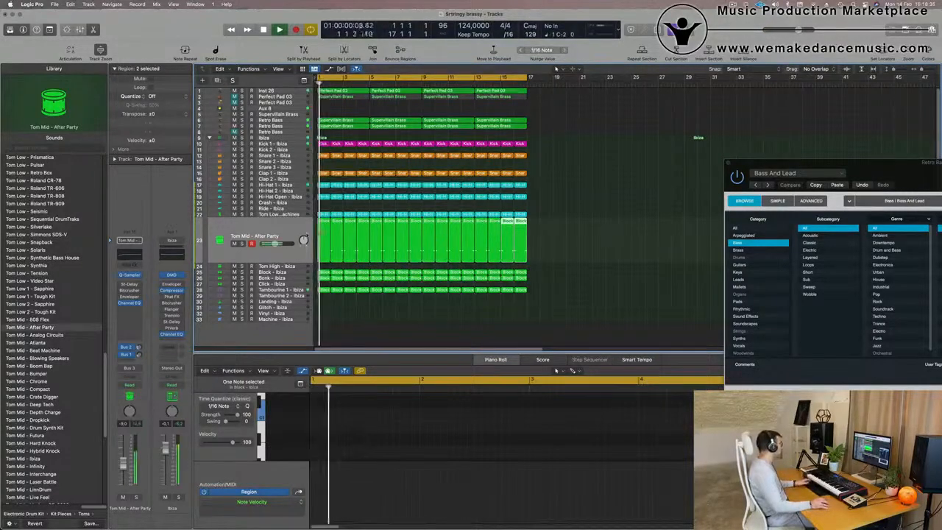
key("shift+s")
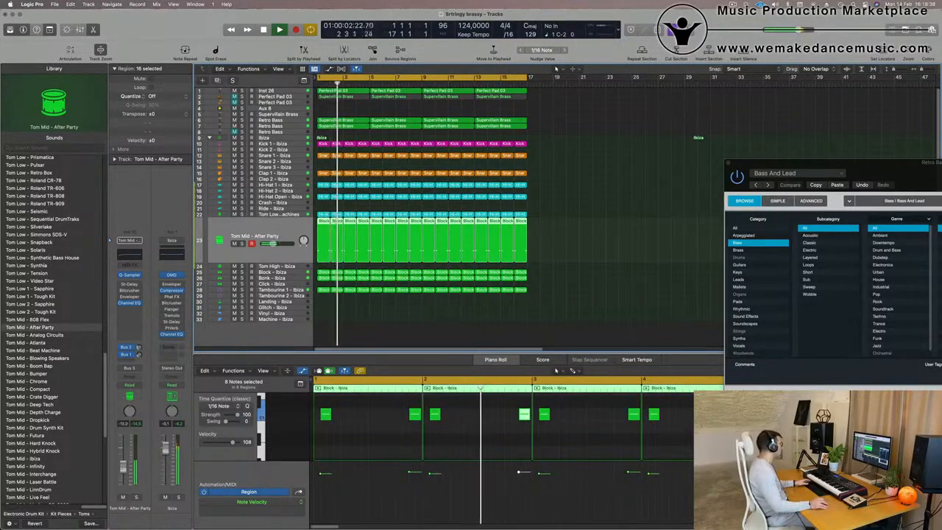
Try the Tom Mid sounds Analog Circuits, Atlanta and Beat Machine, and load Tom Mid - Boom Bap.
left_click(44, 335)
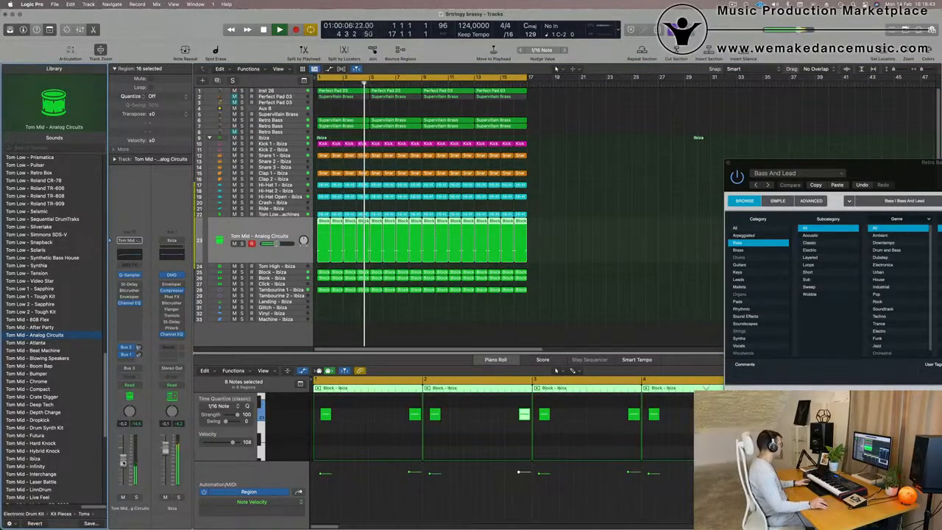
left_click(37, 343)
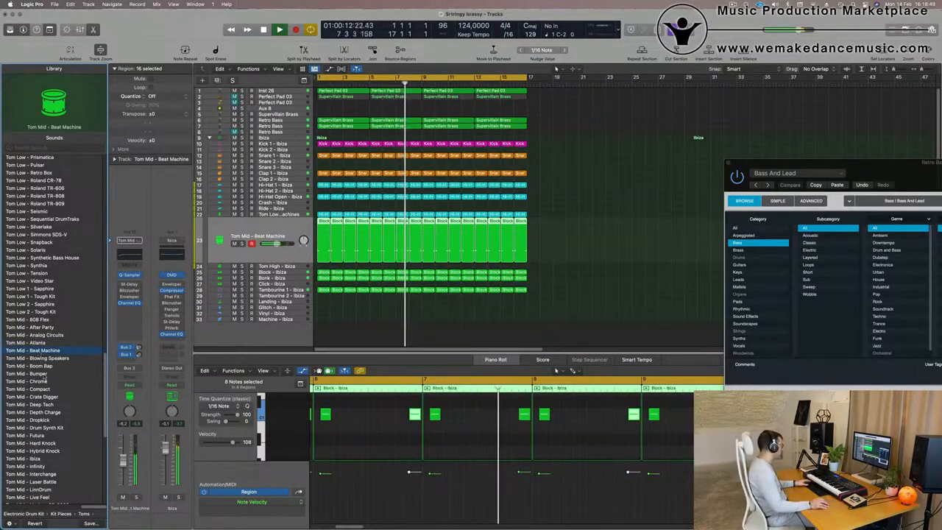
left_click(31, 366)
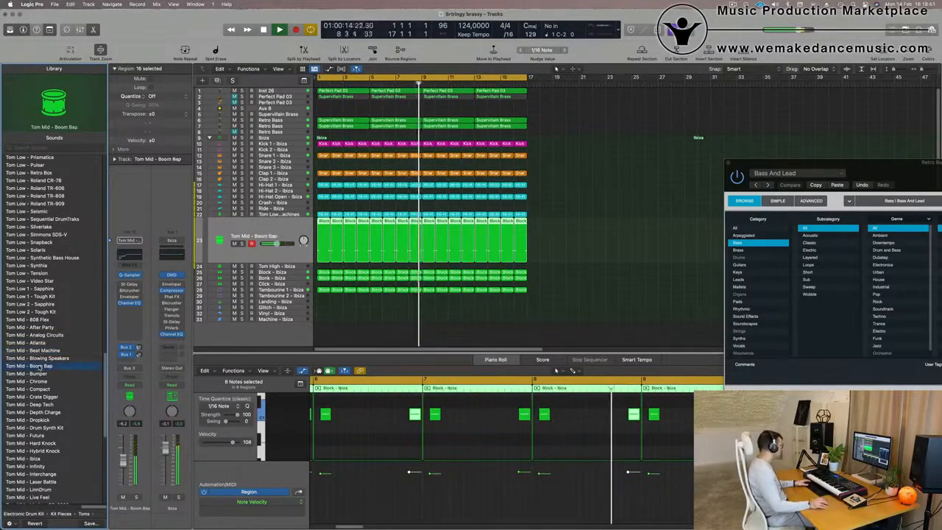
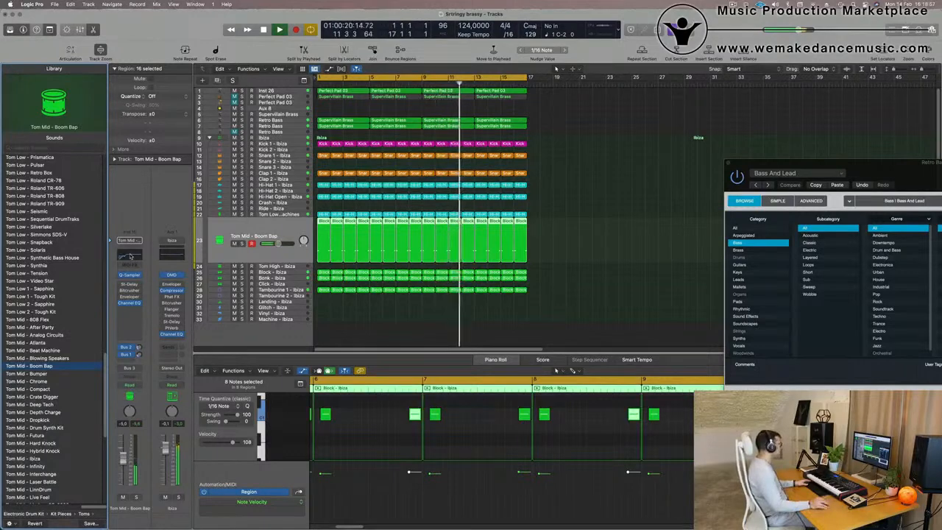
In the tom's Channel EQ, set the third band to 148 Hz at +1.1 dB and the low cut to 232 Hz.
left_click(129, 255)
left_click(335, 146)
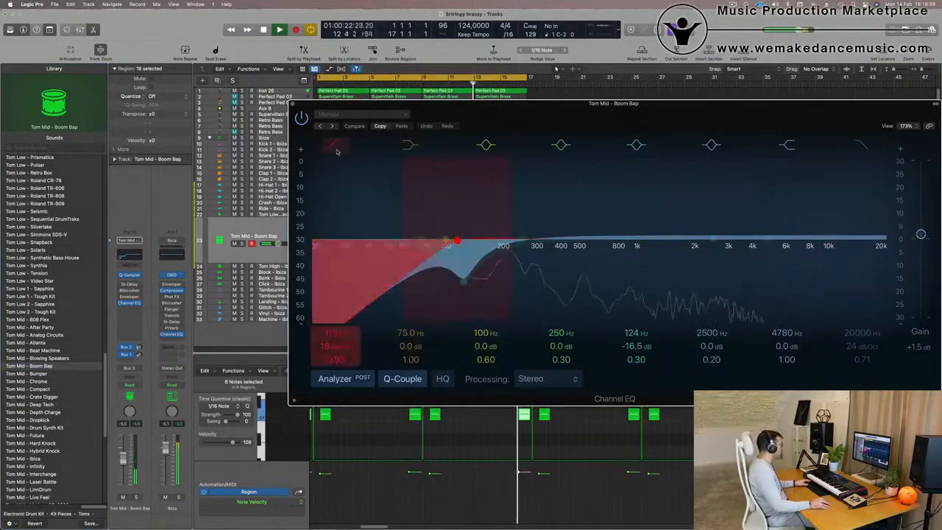
left_click_drag(446, 241, 479, 236)
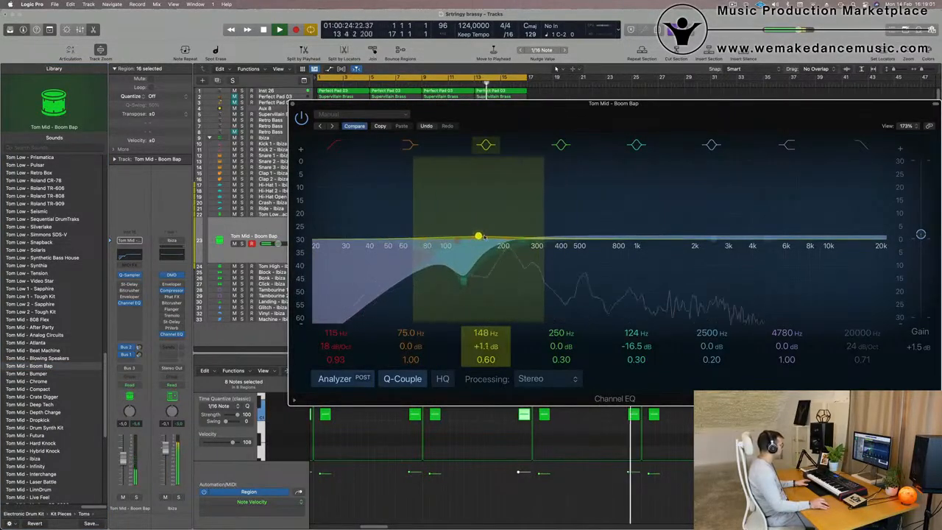
left_click(333, 144)
left_click(334, 145)
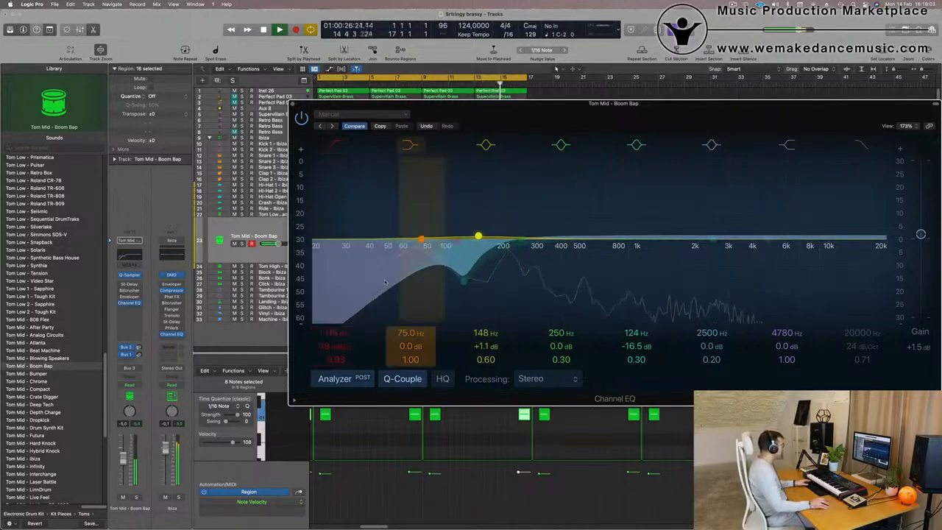
left_click_drag(458, 242, 522, 240)
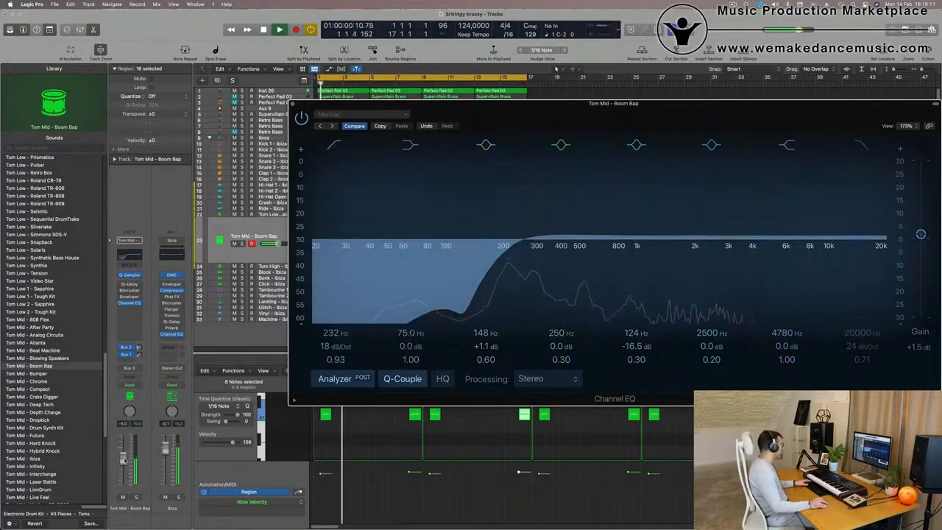
Set the tom channel's volume to -2.6 dB, raise its Bus 1 send to about -6.7 dB and close the Channel EQ.
left_click(125, 455)
key("Return")
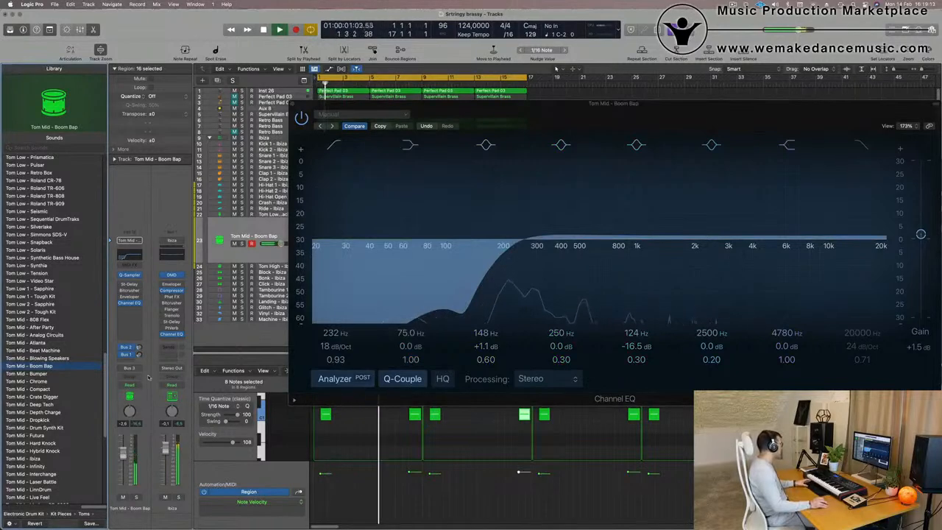
left_click(137, 353)
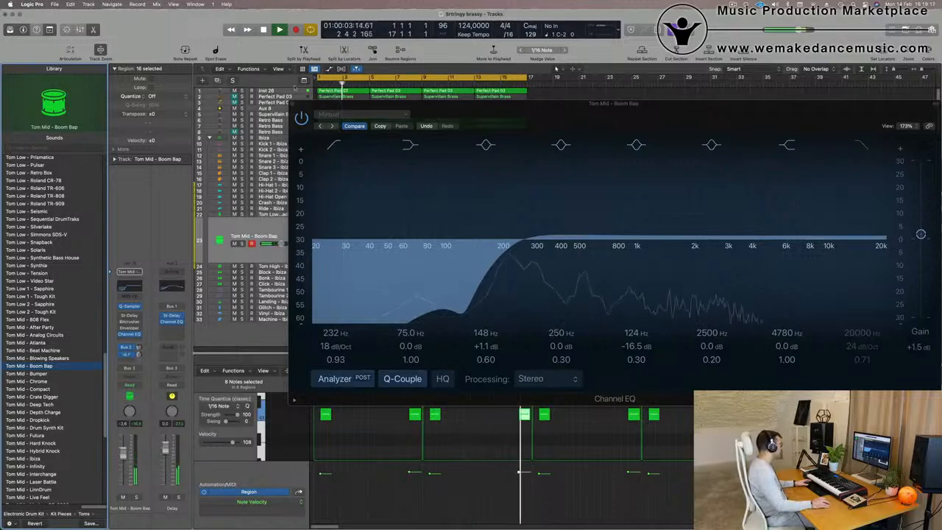
left_click(293, 103)
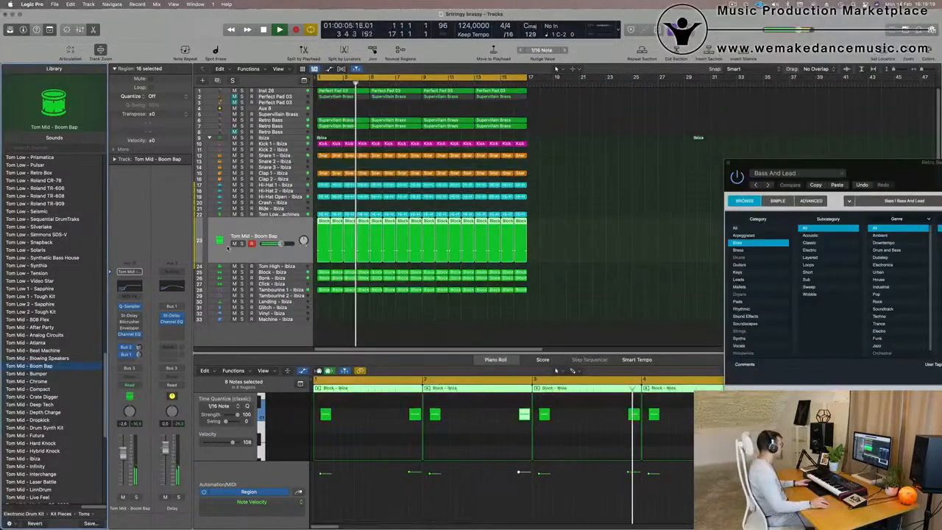
Solo the Tom Mid, Block, Bonk and Kick 1 tracks to hear them together.
left_click(242, 244)
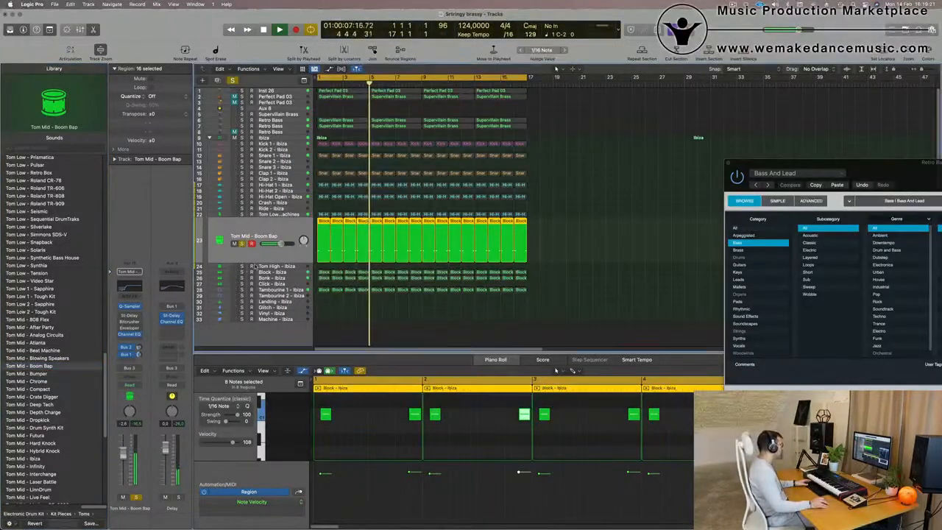
left_click(242, 271)
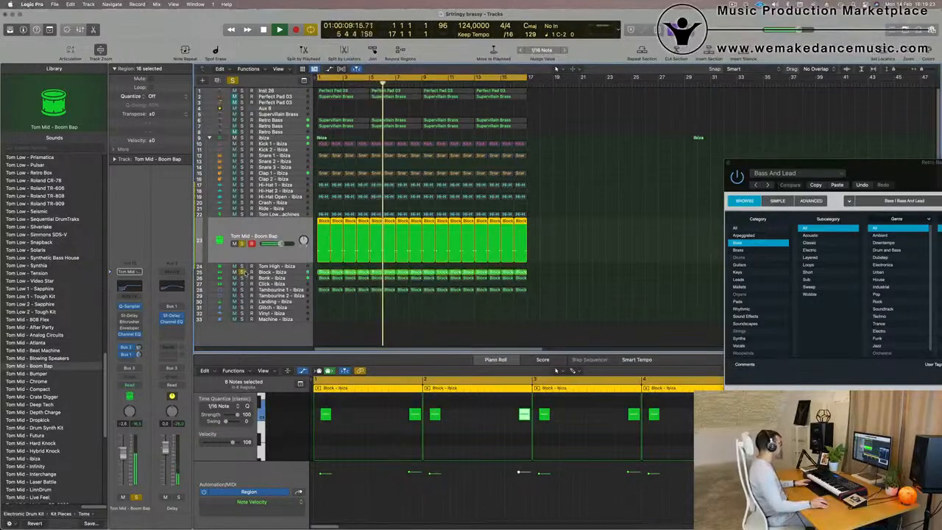
left_click(243, 277)
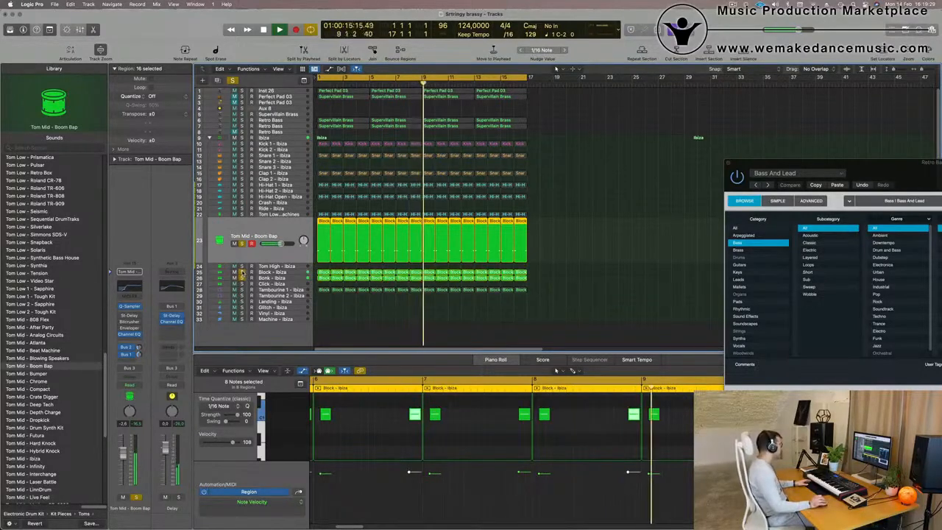
left_click(242, 144)
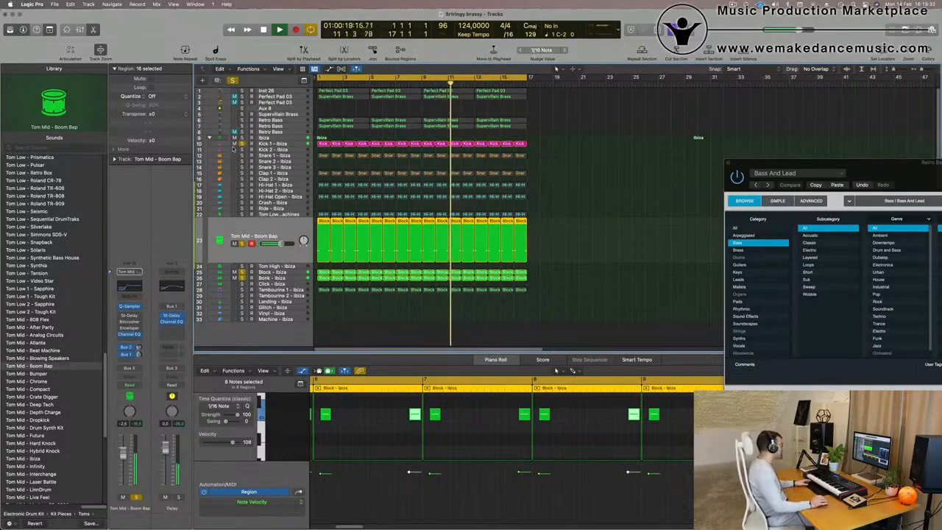
Solo Inst 26 with the percussion, clear all solos and play the full arrangement from the beginning.
left_click(241, 91)
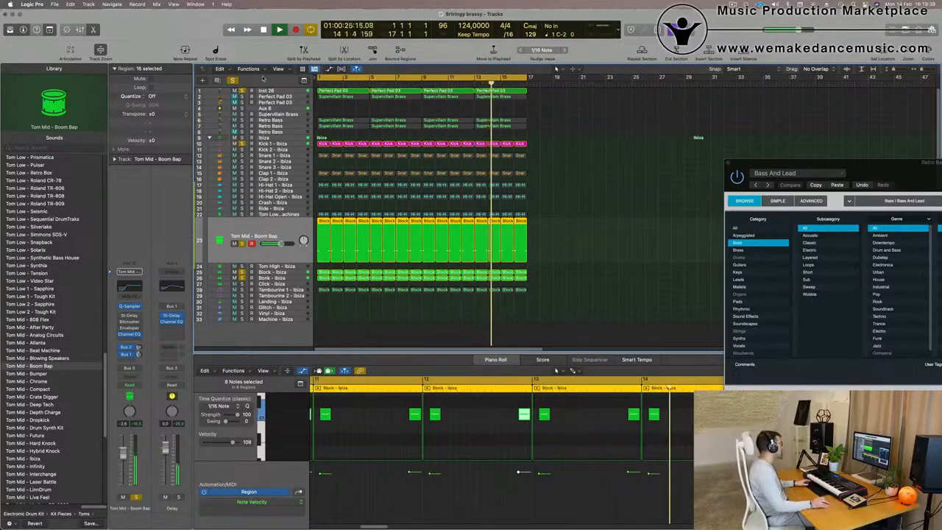
left_click(241, 90)
key("space")
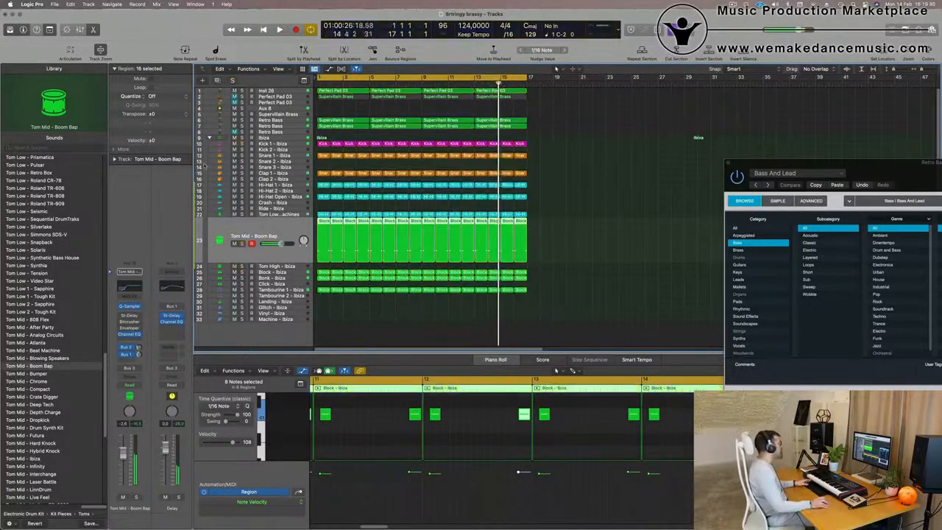
left_click(577, 227)
key("Return")
key("space")
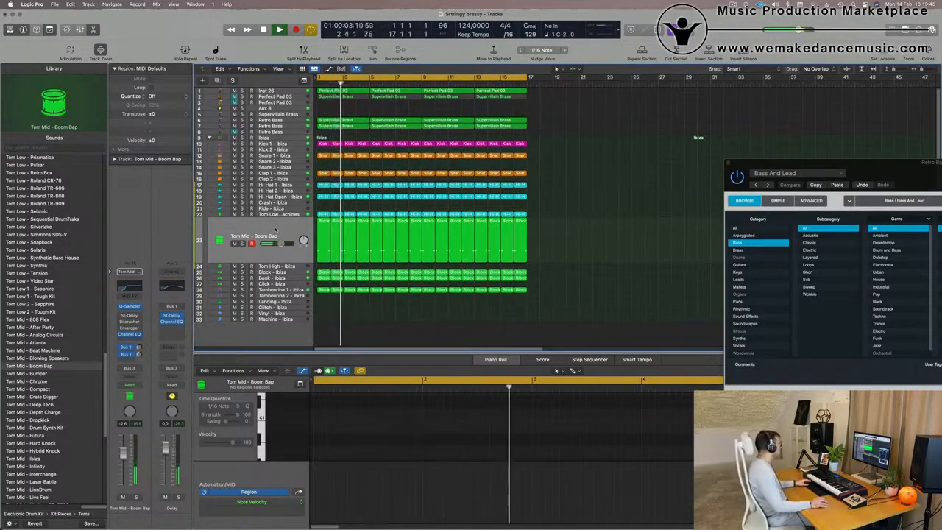
Unmute the Perfect Pad 03 strings on track 2, adjust the Bus 4 send and set the track volume to -17.2 dB.
left_click(276, 230)
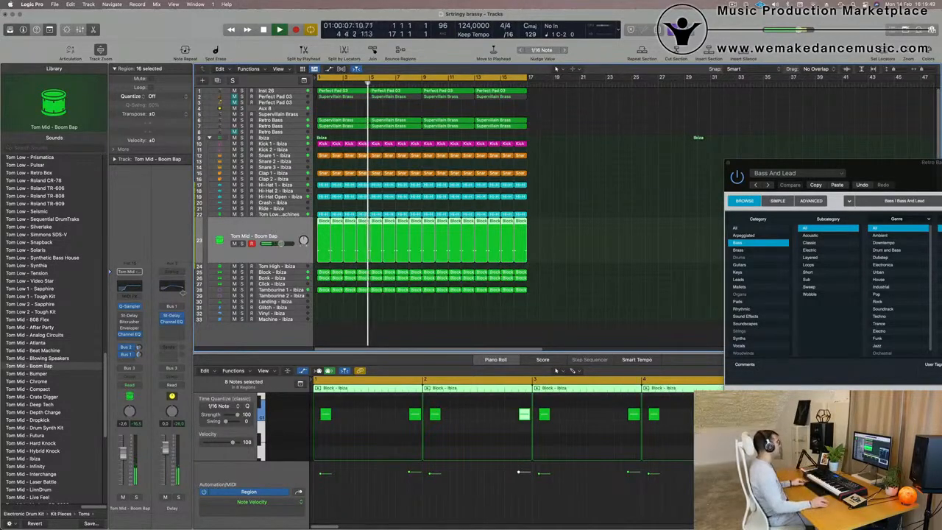
key("super+Right")
key("super+Up")
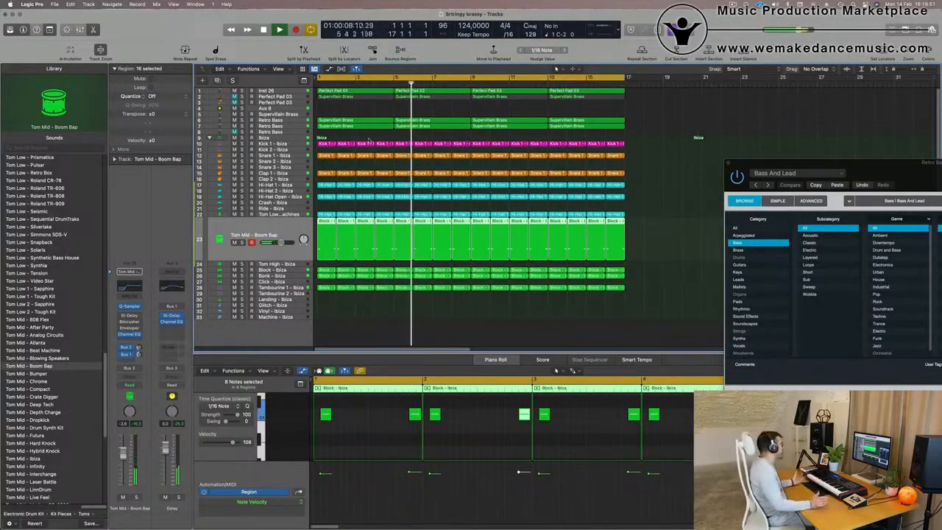
left_click(269, 96)
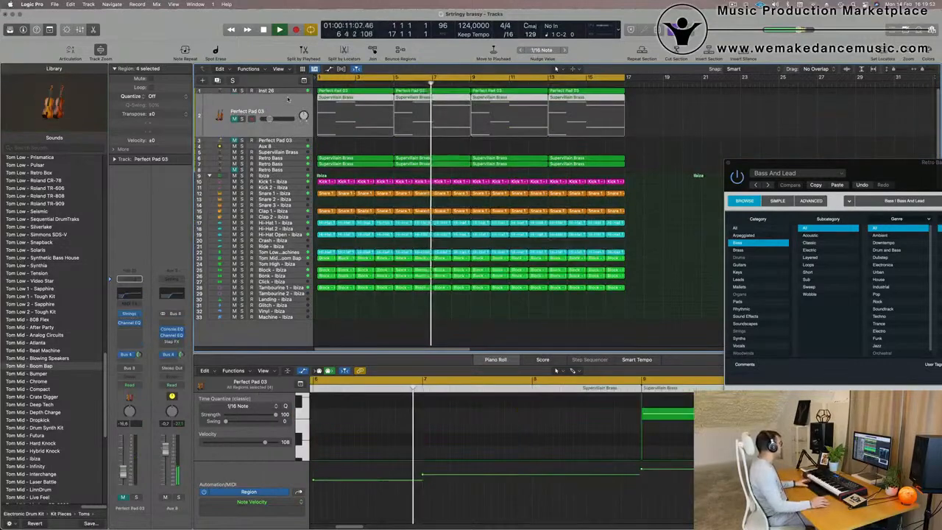
key("Return")
left_click(234, 119)
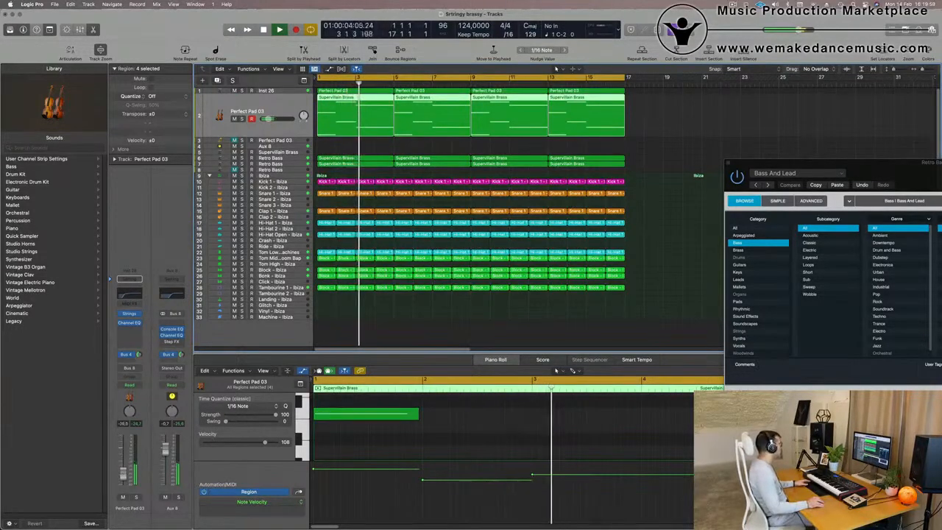
key("super+Left")
key("super+Left")
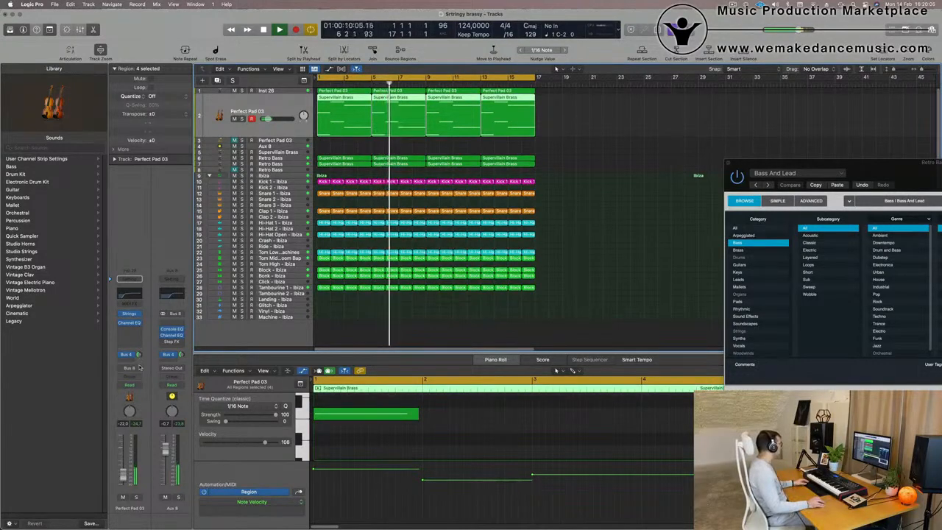
left_click_drag(139, 355, 118, 488)
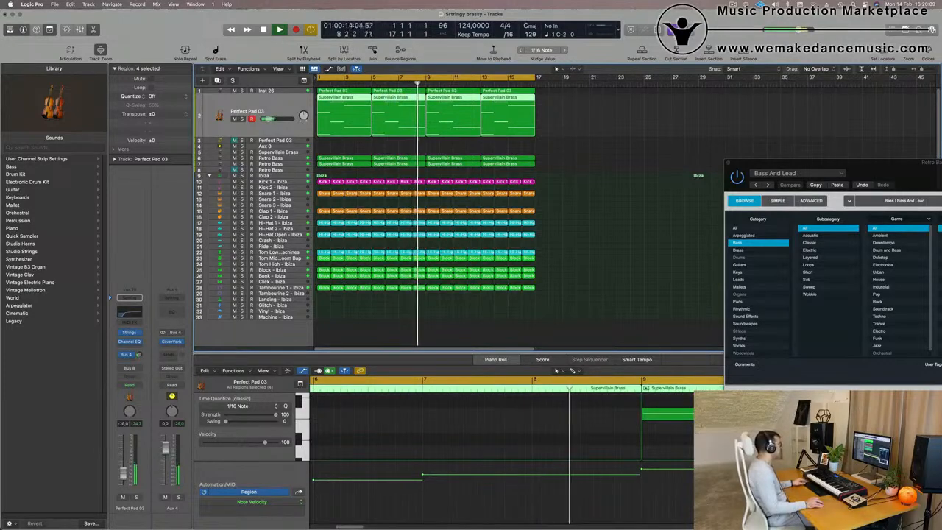
key("super+Left")
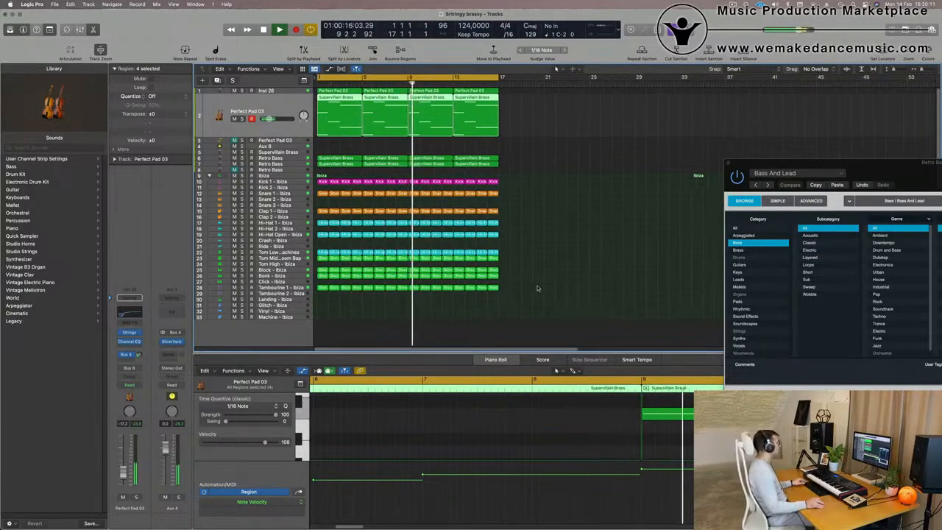
Repeat all regions three times to fill the arrangement up to bar 65, and extend the cycle range to bar 65.
left_click(537, 287)
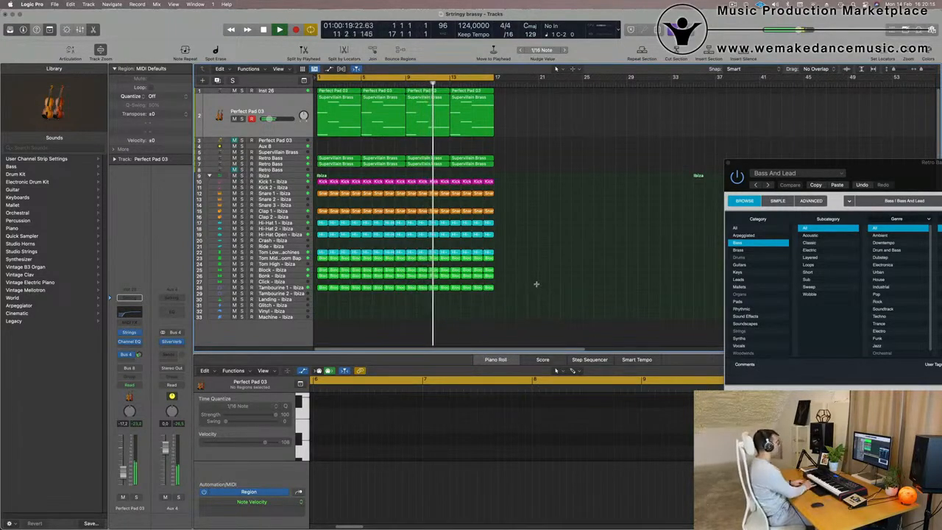
key("super+r")
key("super+r")
key("super+r")
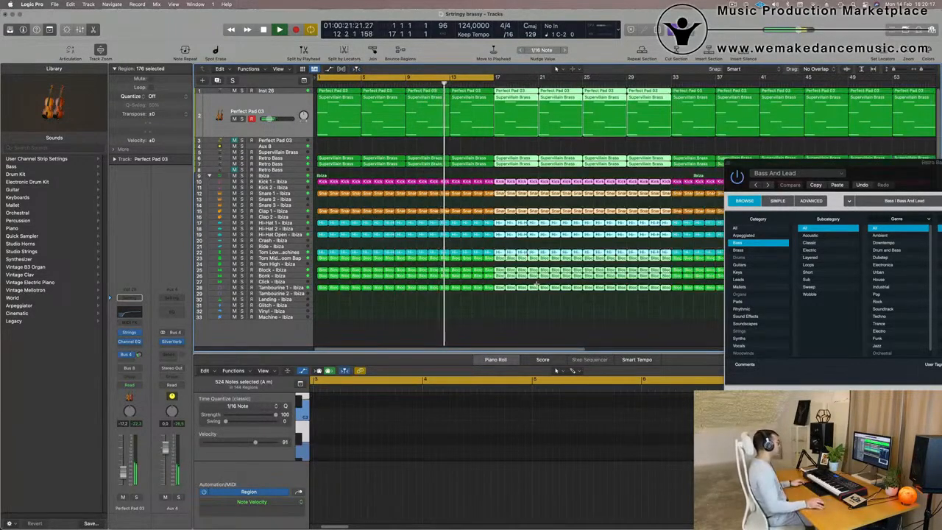
key("super+Left")
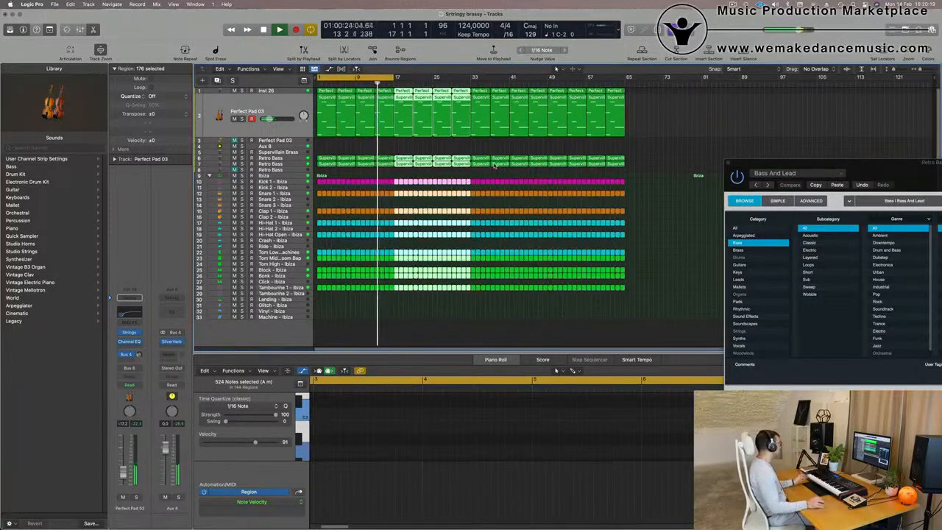
left_click(676, 151)
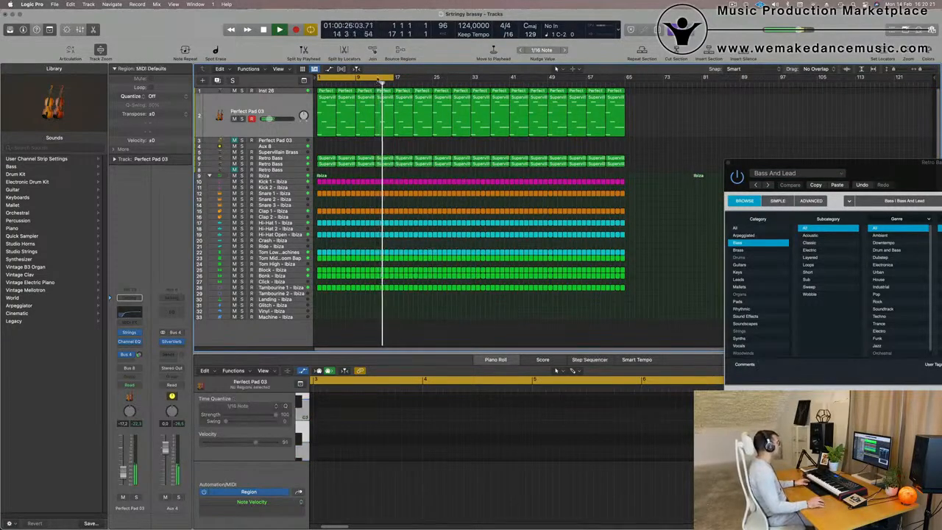
left_click_drag(394, 77, 626, 93)
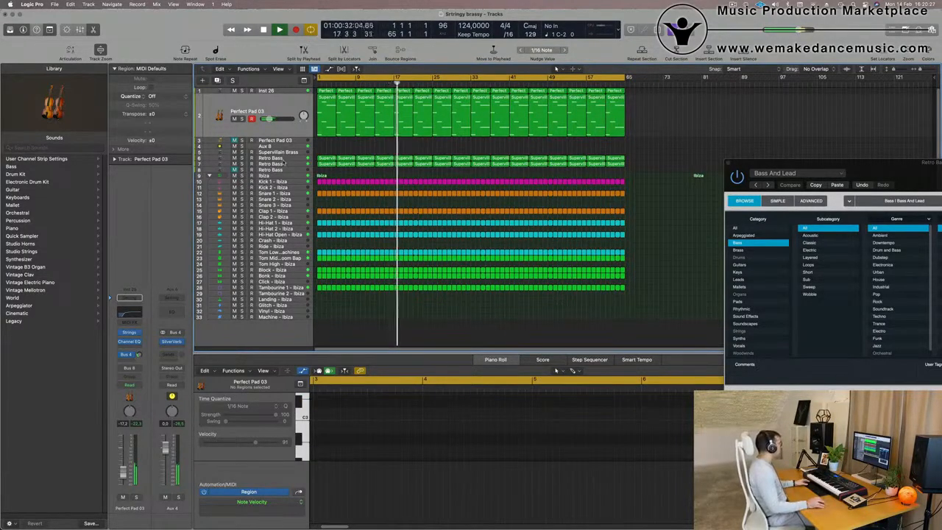
Audition the Retro Bass on track 7 in solo from the start and duplicate the track with its settings.
left_click(287, 165)
key("Return")
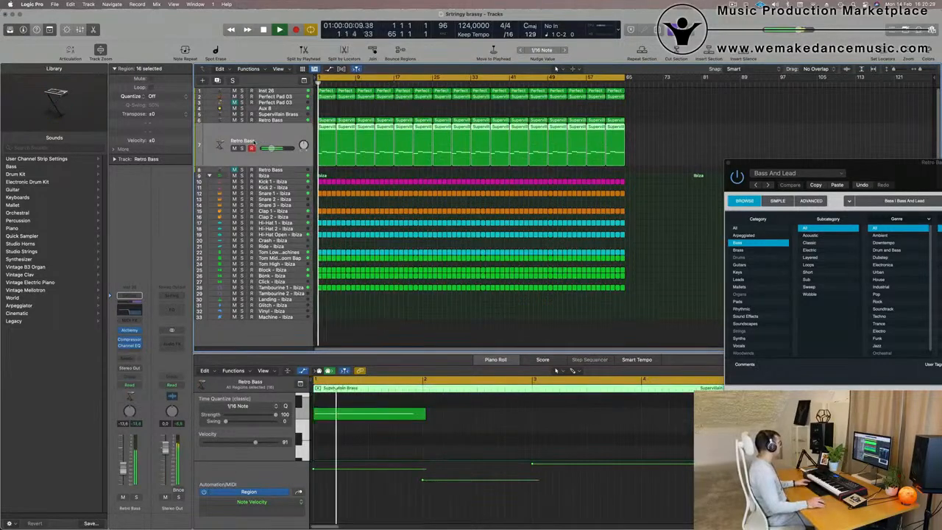
left_click(241, 149)
left_click(241, 149)
key("Return")
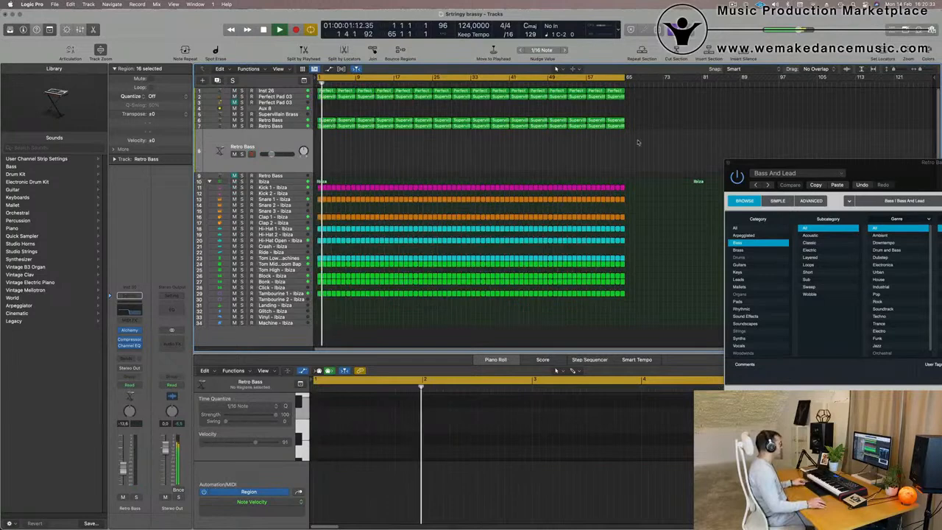
key("super+d")
left_click_drag(326, 128, 327, 151)
key("space")
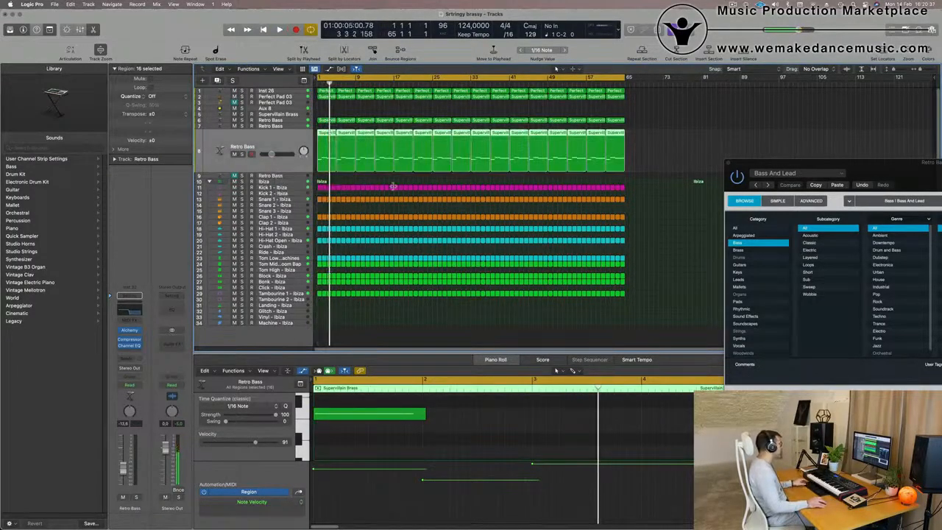
key("super+z")
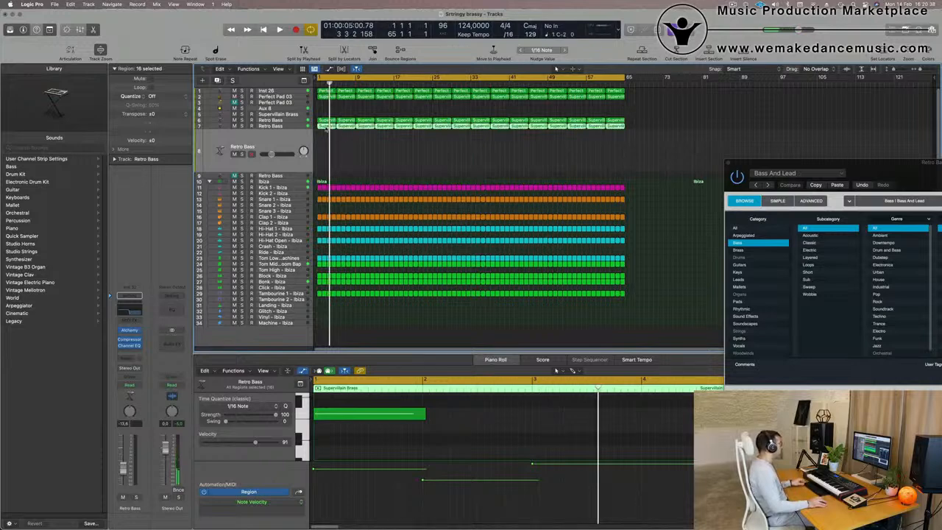
Copy the track 7 bass regions onto the duplicated Retro Bass track and delete all copies except the first region.
left_click_drag(325, 127, 327, 141)
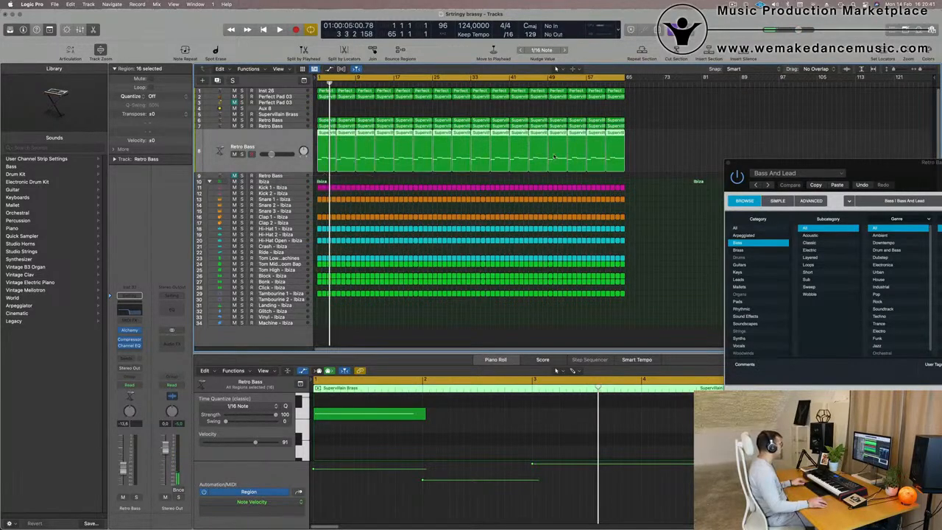
left_click_drag(669, 150, 340, 159)
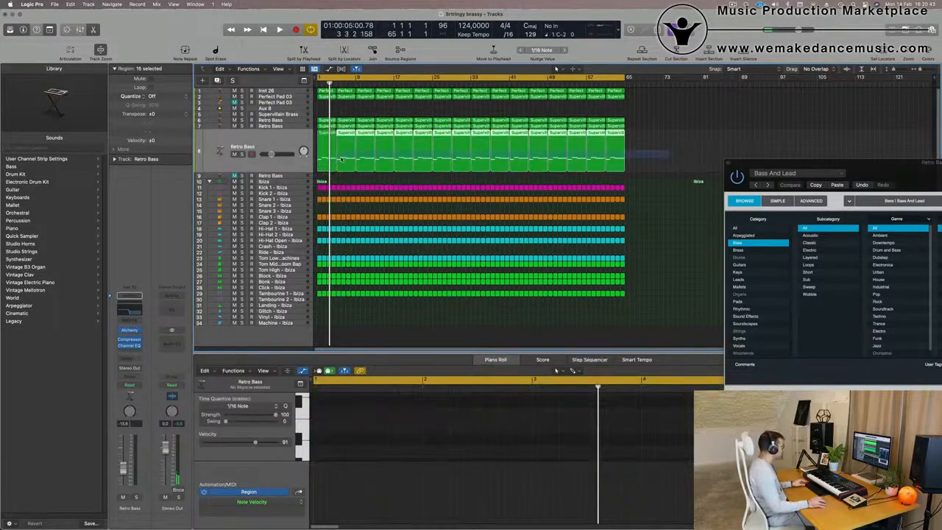
key("Delete")
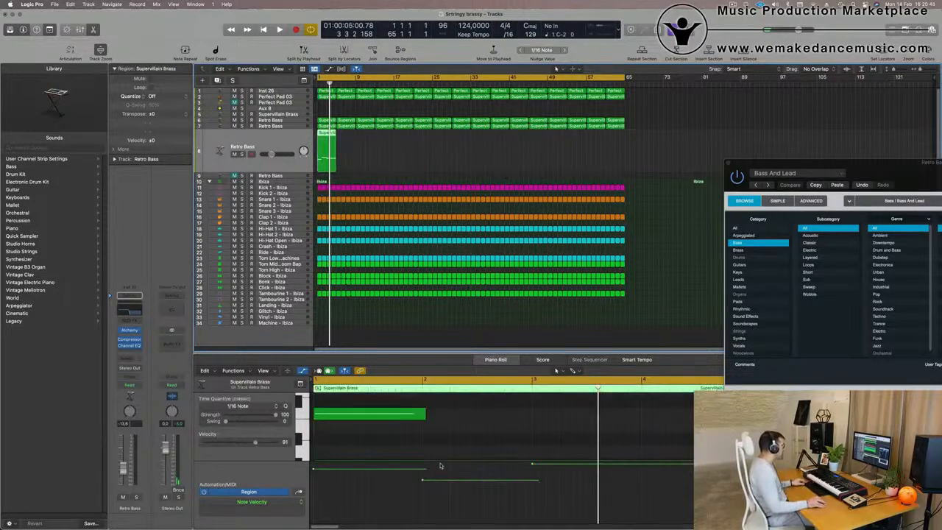
Enlarge the Piano Roll, delete every note in the copied region except the one in bar 1, and play it.
scroll(427, 452, "down", 2)
scroll(427, 451, "up", 4)
scroll(427, 451, "down", 1)
scroll(427, 451, "down", 3)
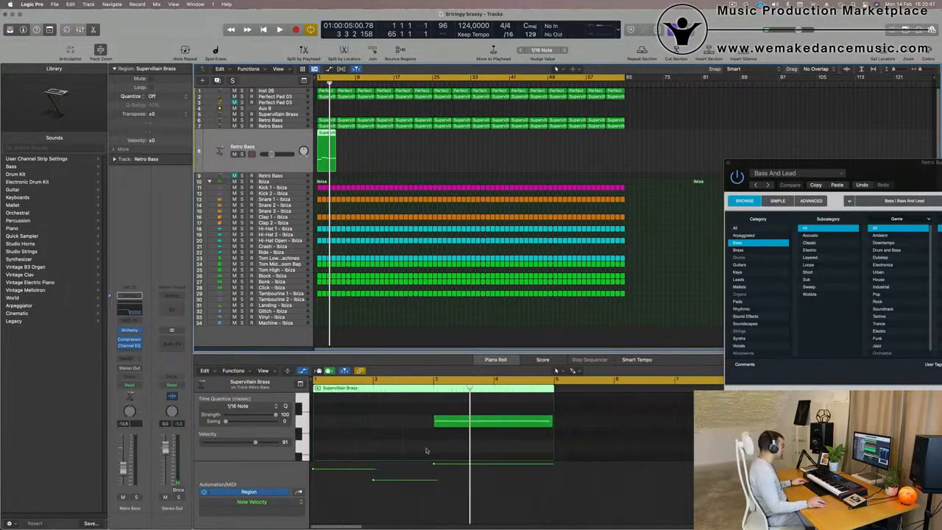
left_click_drag(437, 353, 437, 284)
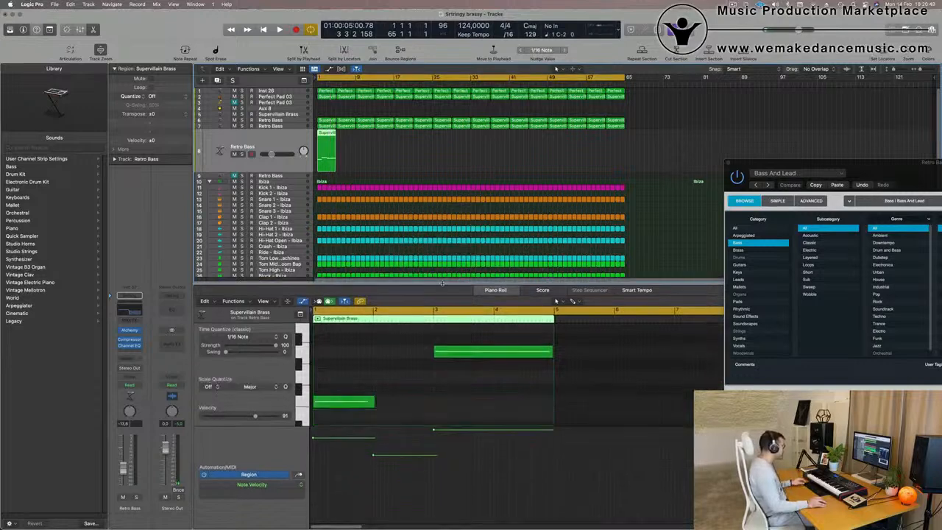
scroll(401, 379, "up", 2)
left_click_drag(402, 400, 441, 345)
key("Delete")
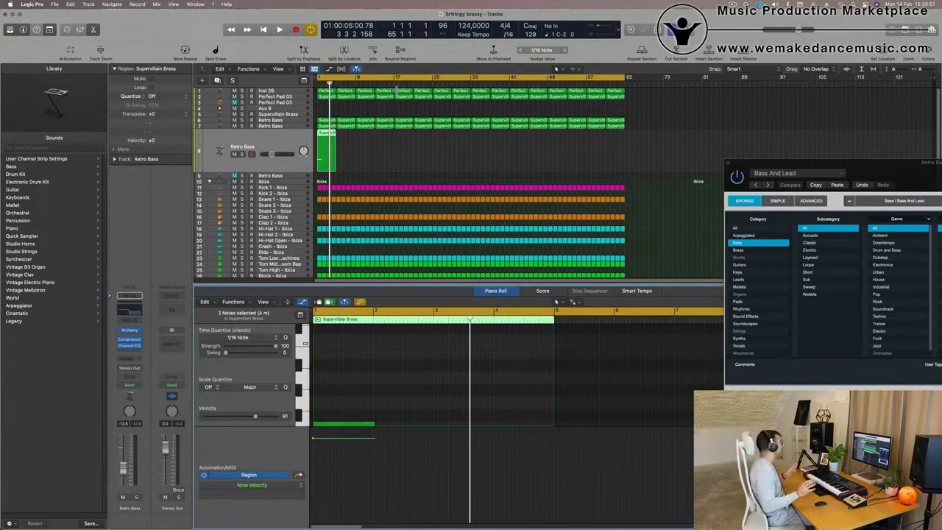
scroll(340, 363, "down", 2)
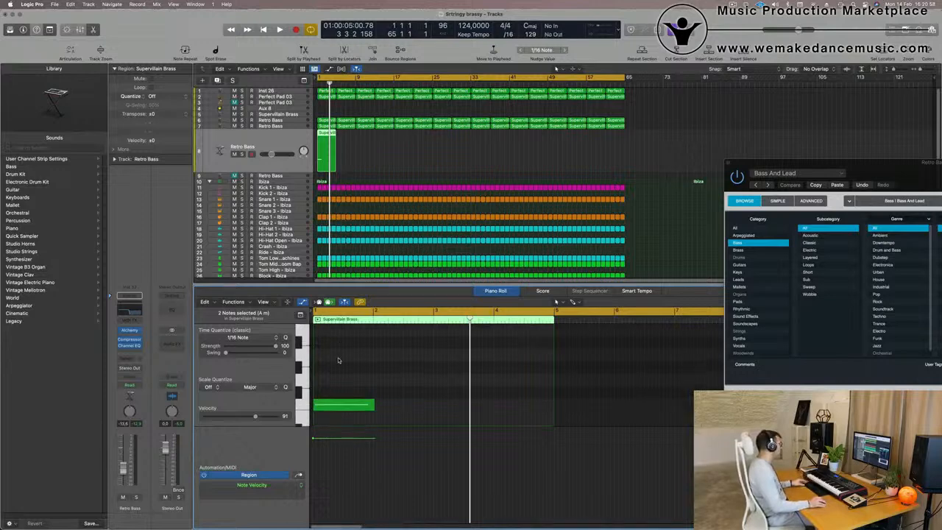
key("space")
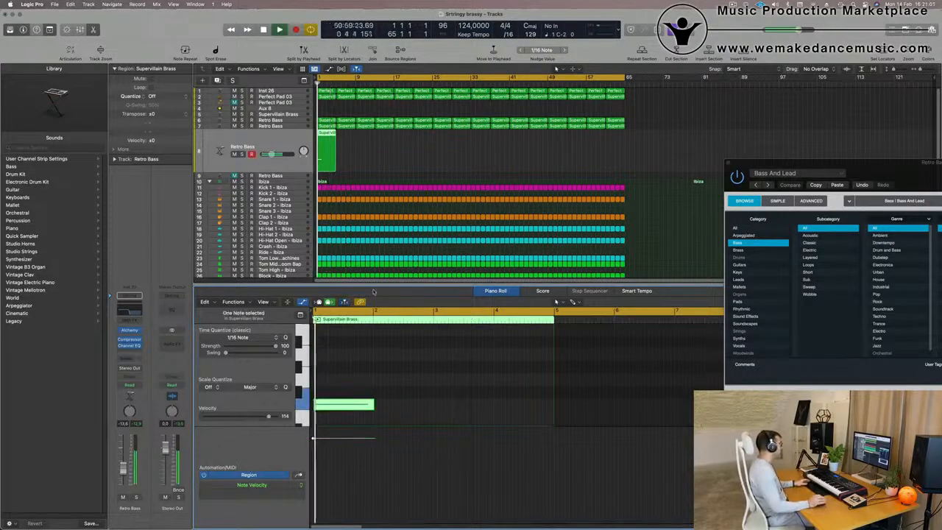
Open Alchemy on the duplicated track, filter presets to the Brass category, clear the search text and load 80s Fantasy.
left_click(129, 332)
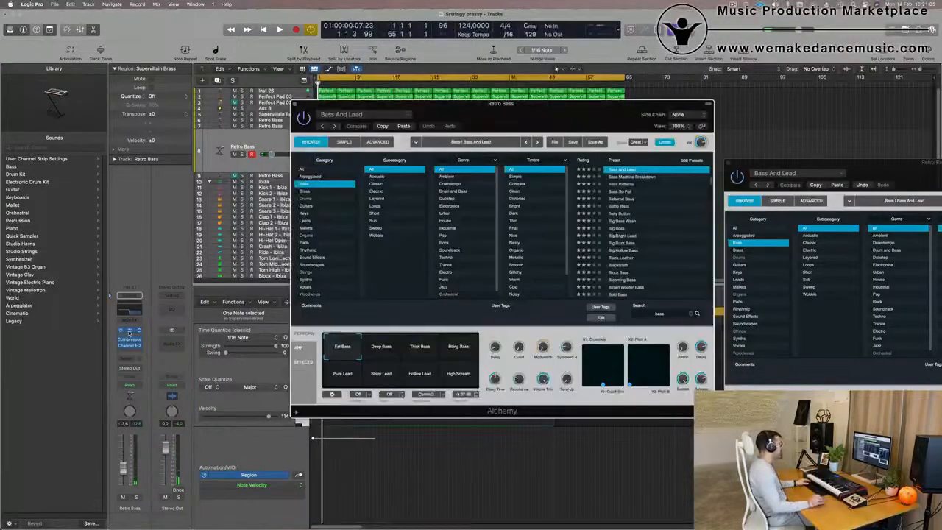
left_click_drag(541, 114, 622, 92)
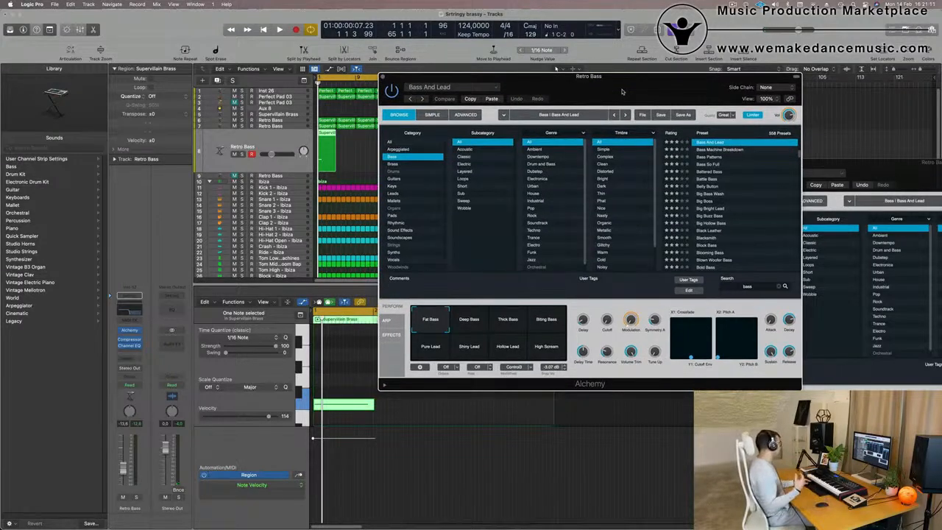
left_click_drag(622, 92, 690, 70)
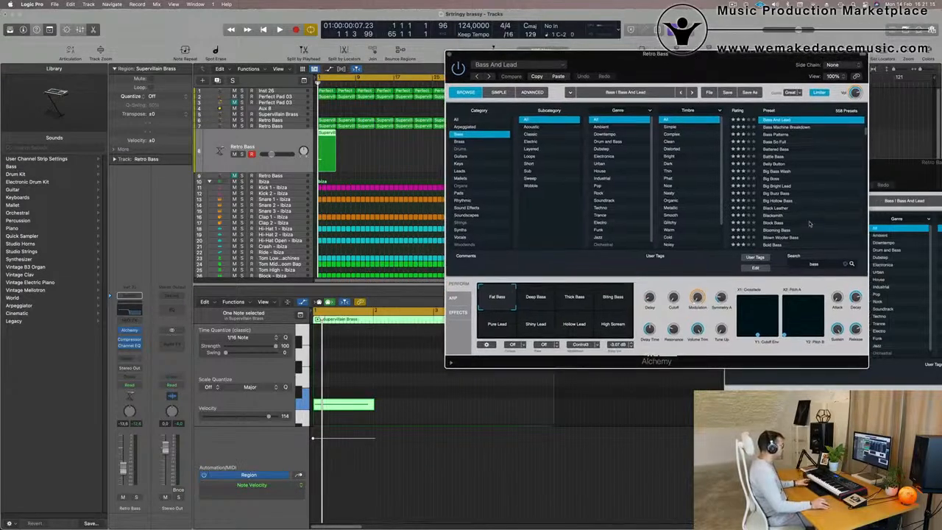
scroll(810, 224, "up", 10)
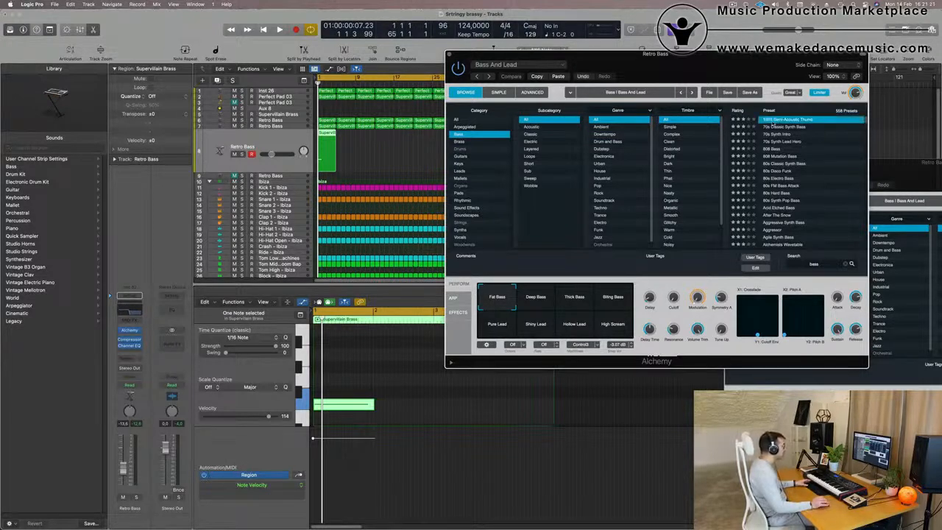
left_click(461, 142)
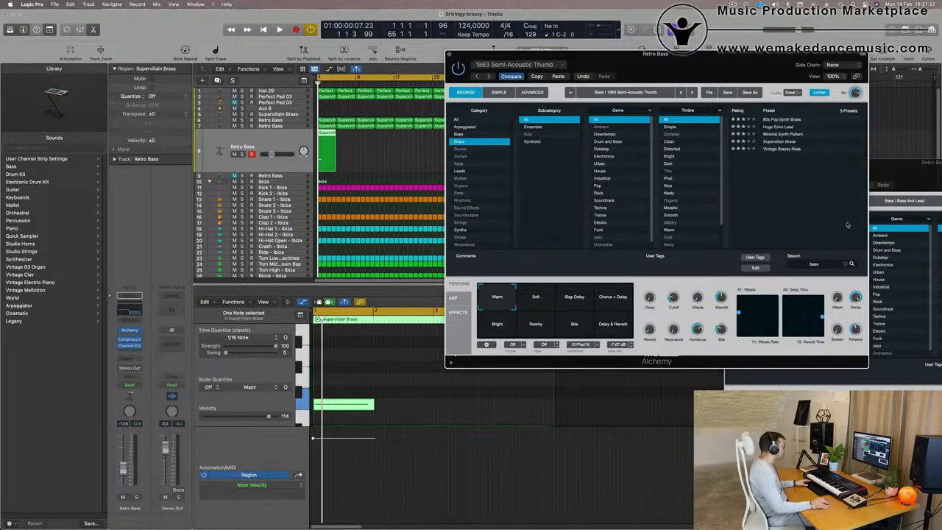
left_click(850, 265)
left_click(774, 121)
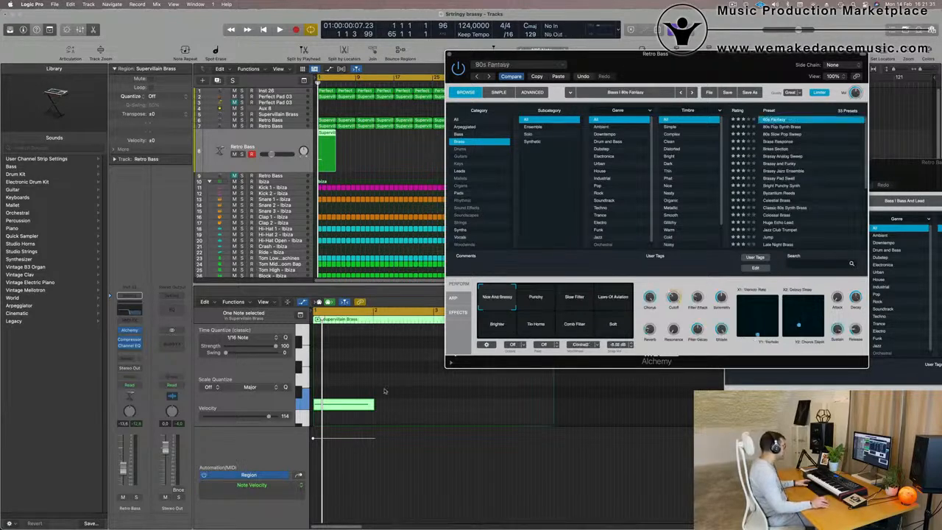
Play the 80s Fantasy brass, adjust its Alchemy cutoff to about 74% and solo track 8.
scroll(368, 398, "down", 1)
key("space")
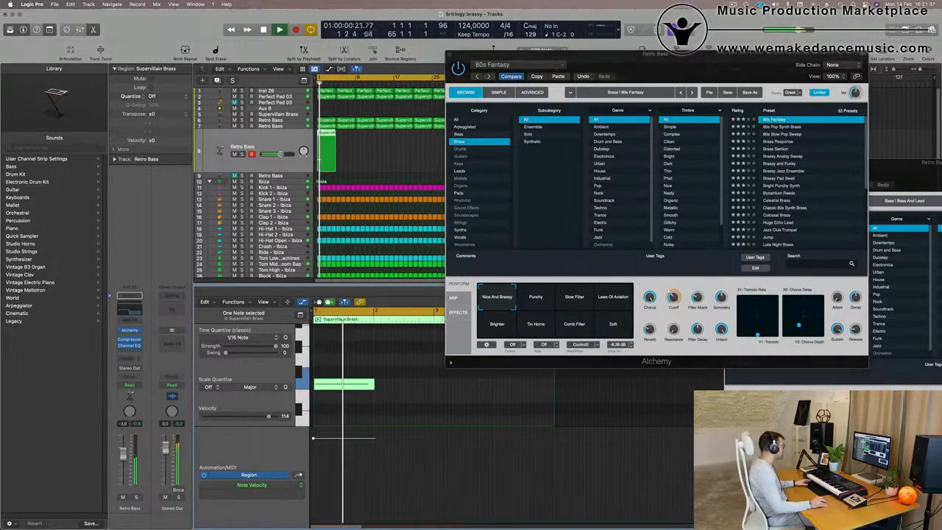
left_click_drag(675, 278, 675, 269)
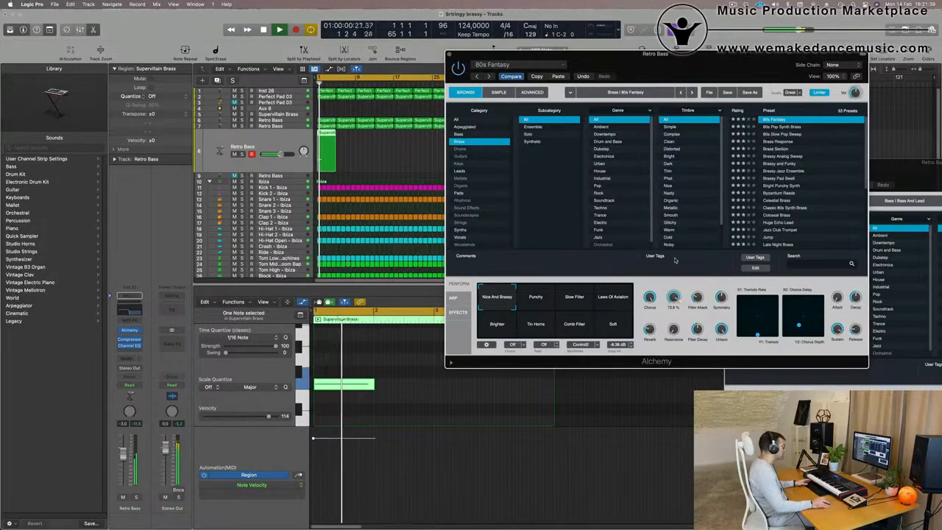
left_click(137, 497)
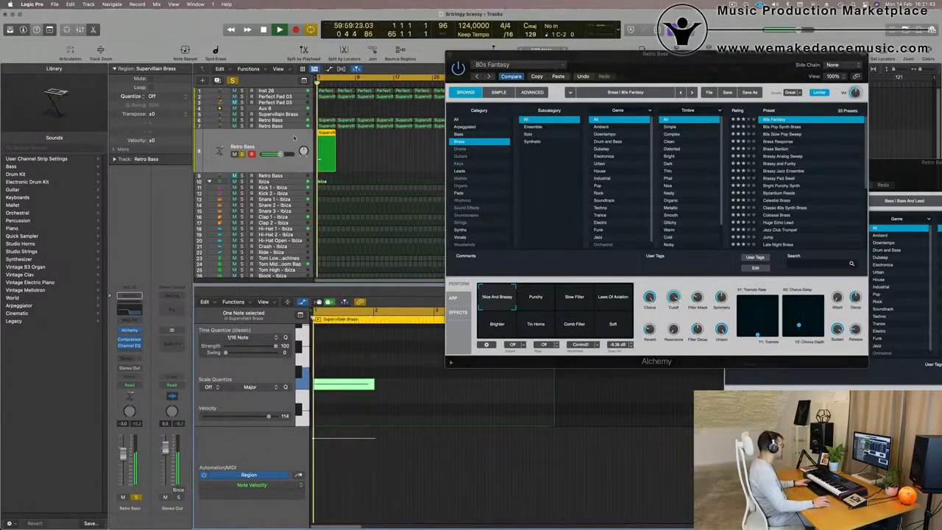
Solo the track 7 Retro Bass instead of track 8, play it and check its Alchemy instrument.
left_click(264, 126)
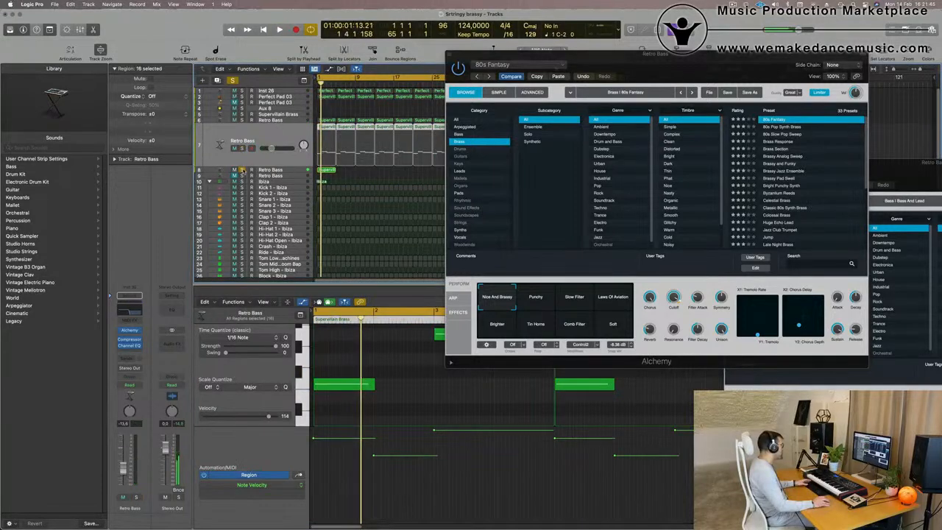
left_click(243, 170)
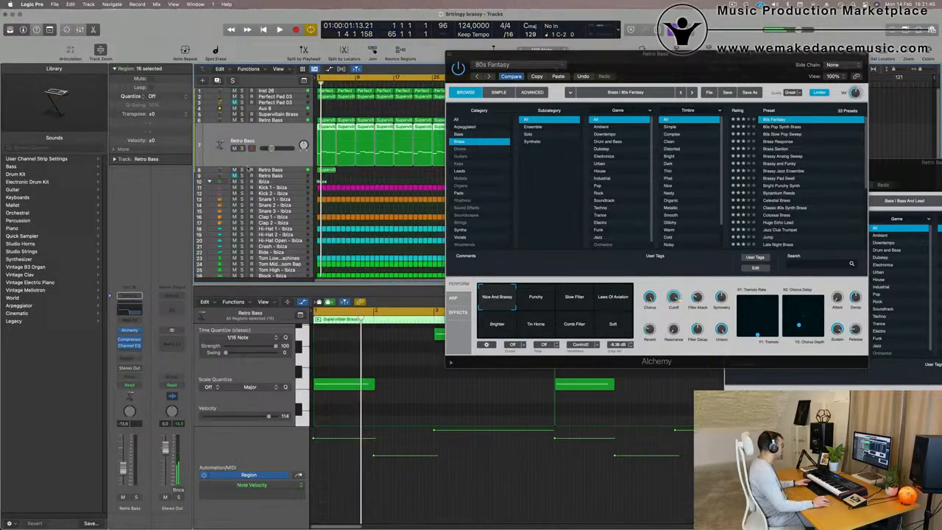
left_click(241, 148)
key("space")
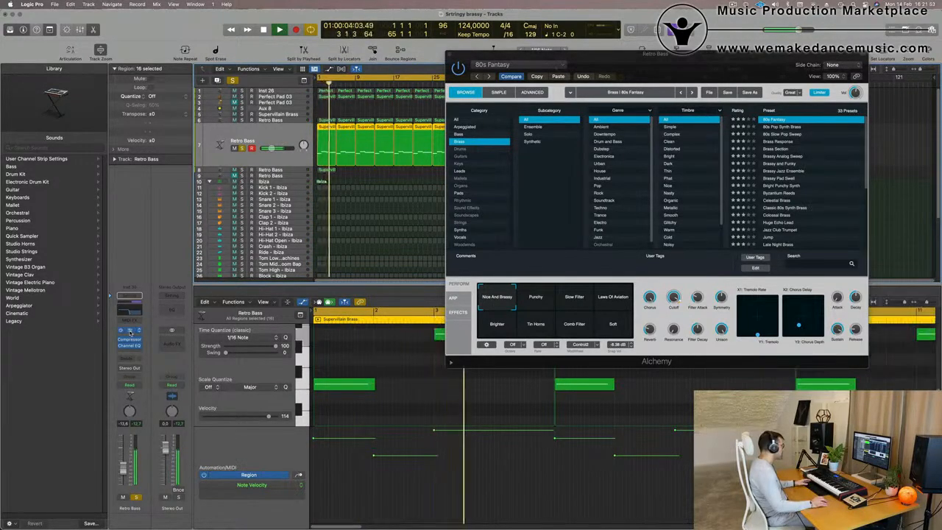
left_click(129, 330)
left_click(728, 163)
left_click_drag(706, 63, 707, 94)
Replay the arrangement from the start without solo, and compare it with track 8 soloed.
key("Return")
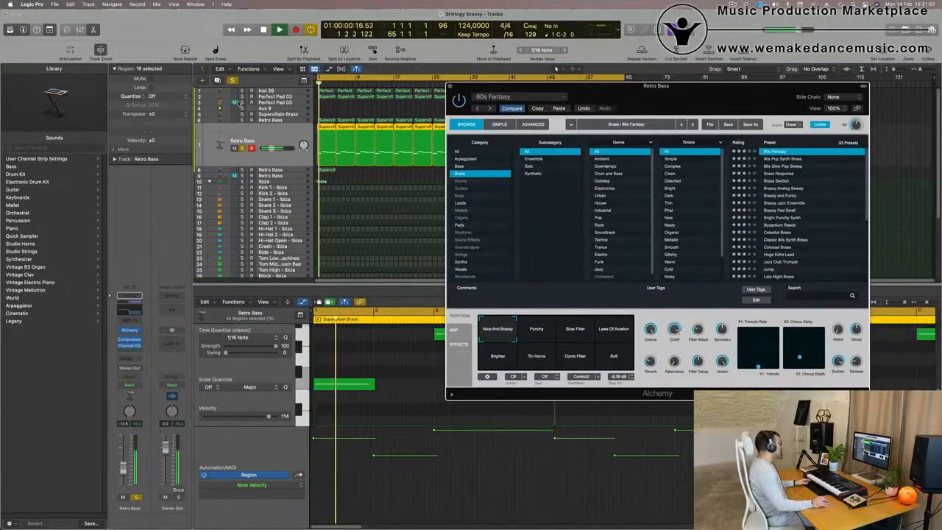
key("space")
key("space")
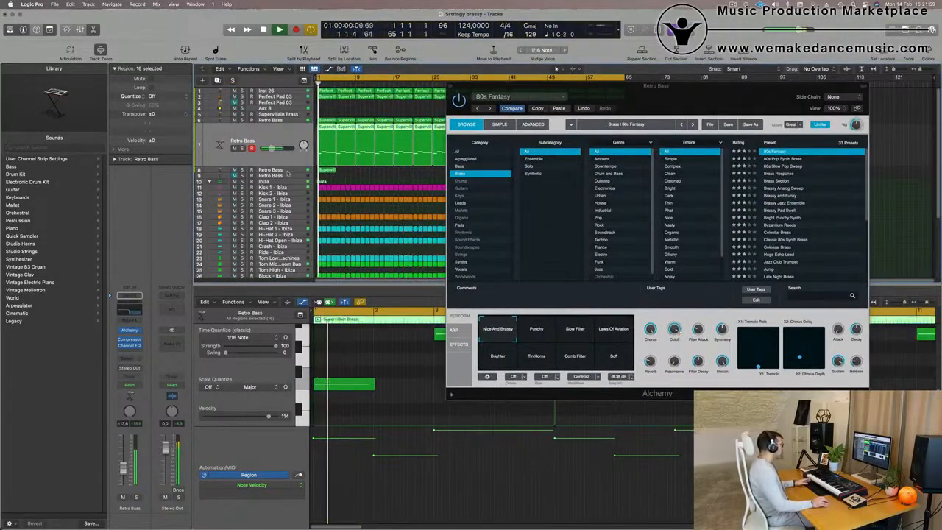
key("s")
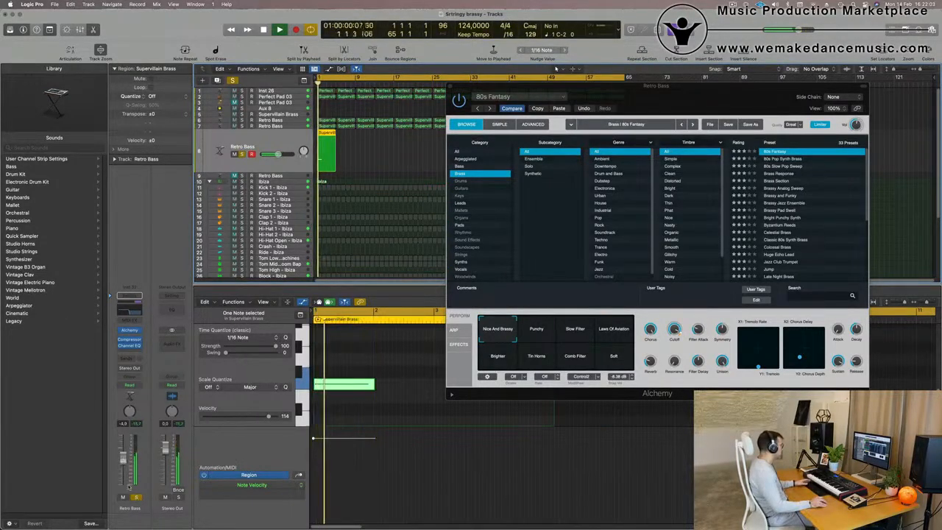
key("s")
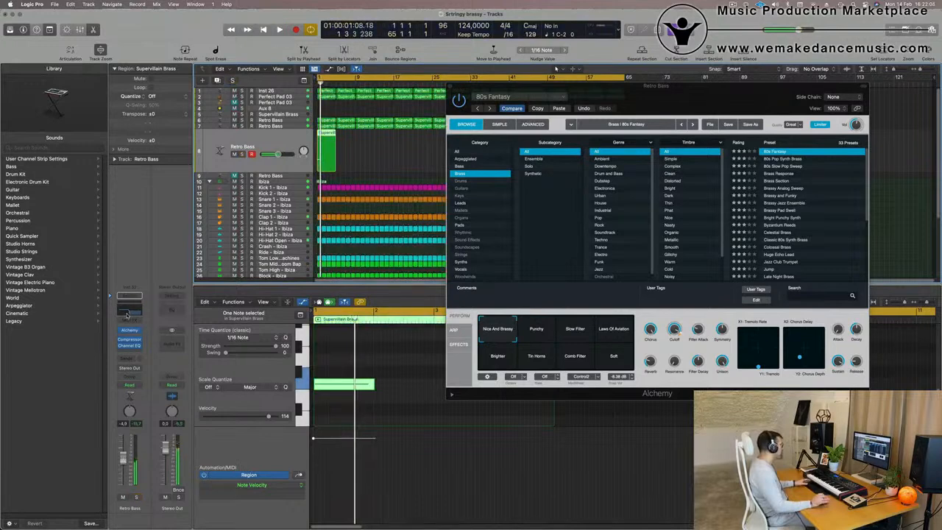
Open the Channel EQ on track 8, examine the brass spectrum during playback and close the EQ.
left_click(127, 312)
left_click(860, 145)
left_click_drag(665, 104, 581, 183)
key("space")
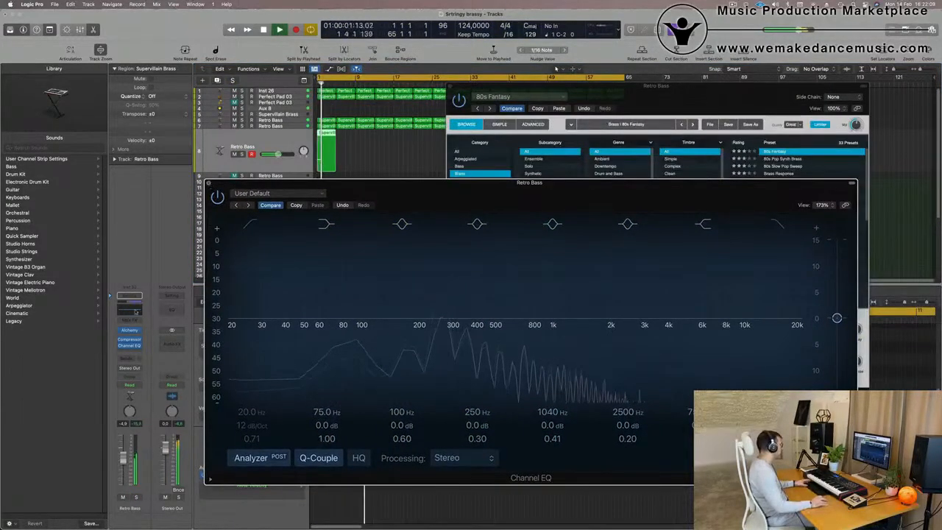
left_click(209, 183)
key("space")
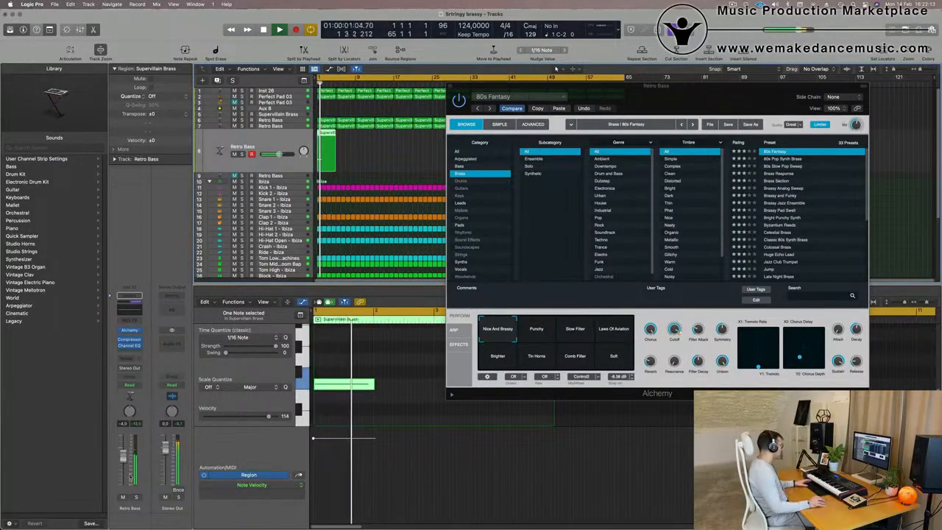
Check track 8 in solo, load the 80s Pop Synth Brass preset in Alchemy and audition it in the mix.
left_click(134, 498)
left_click(135, 498)
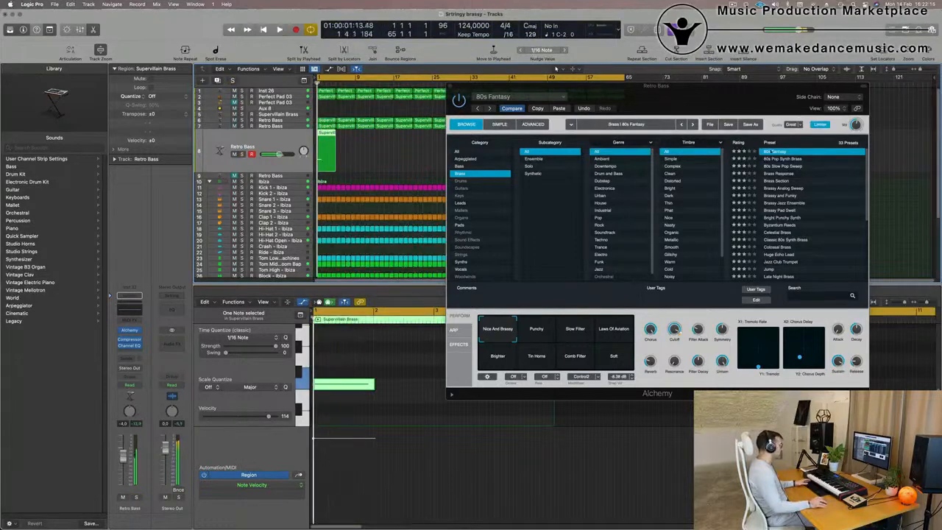
left_click(785, 159)
key("space")
key("space")
left_click_drag(657, 85, 597, 94)
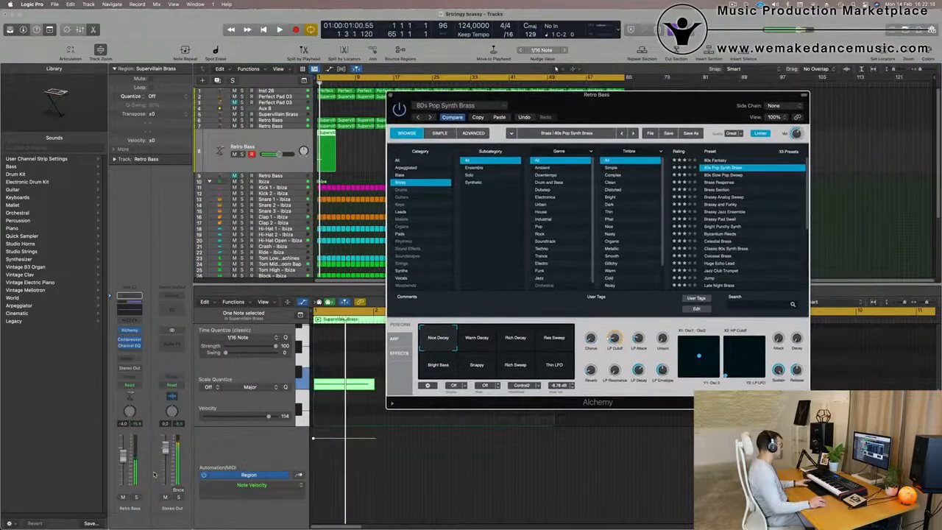
left_click(556, 68)
key("space")
key("space")
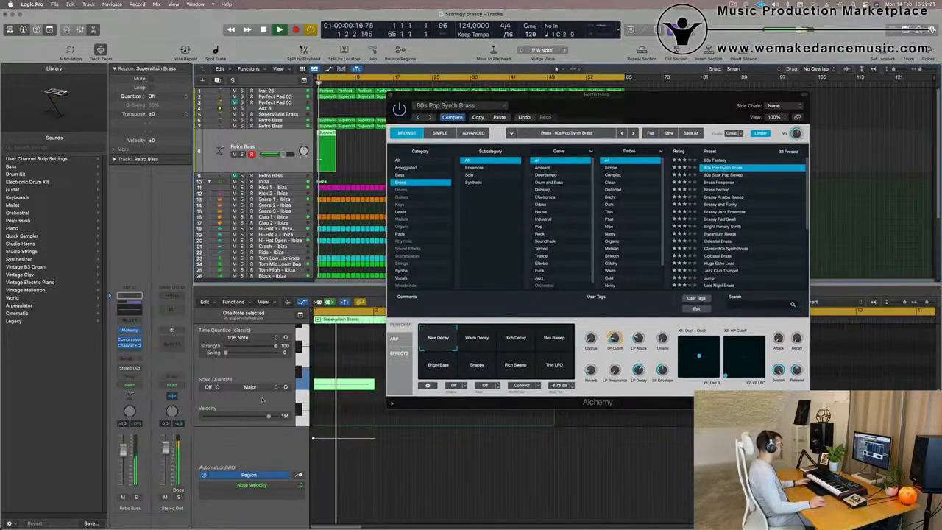
Load the 80s Slow Pop Sweep preset on track 8 and replay it with the full mix.
left_click(720, 175)
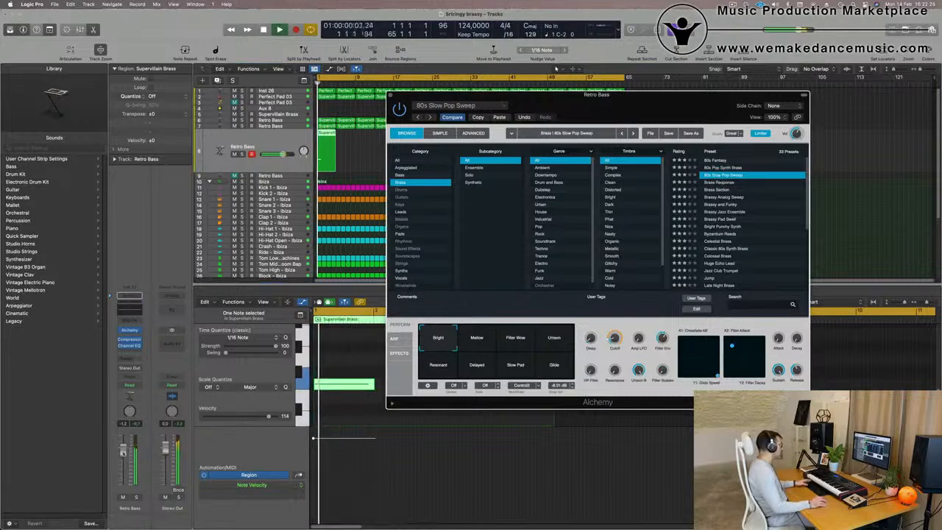
left_click(557, 68)
key("space")
key("space")
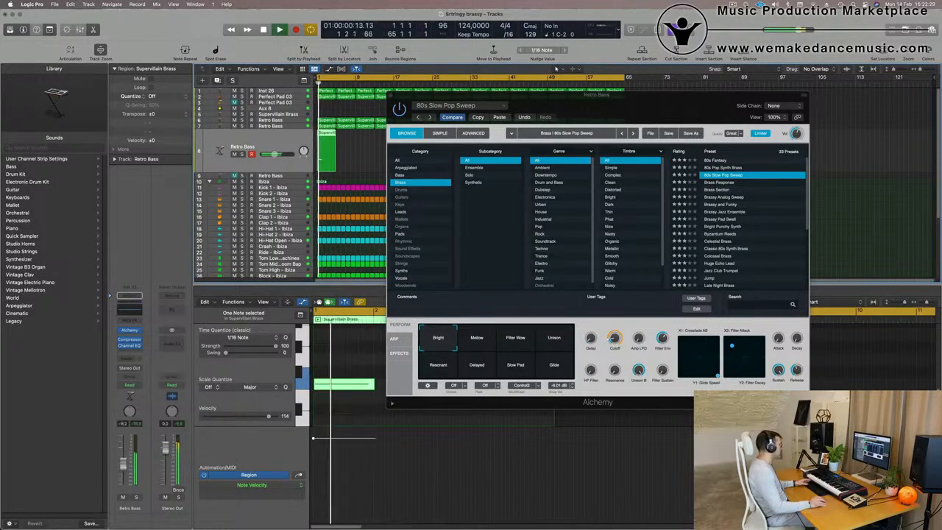
Audition the preset's Mellow, Filter Wow, Unison, Resonant, Slow Pad and Glide variations while balancing the track volume.
left_click(478, 345)
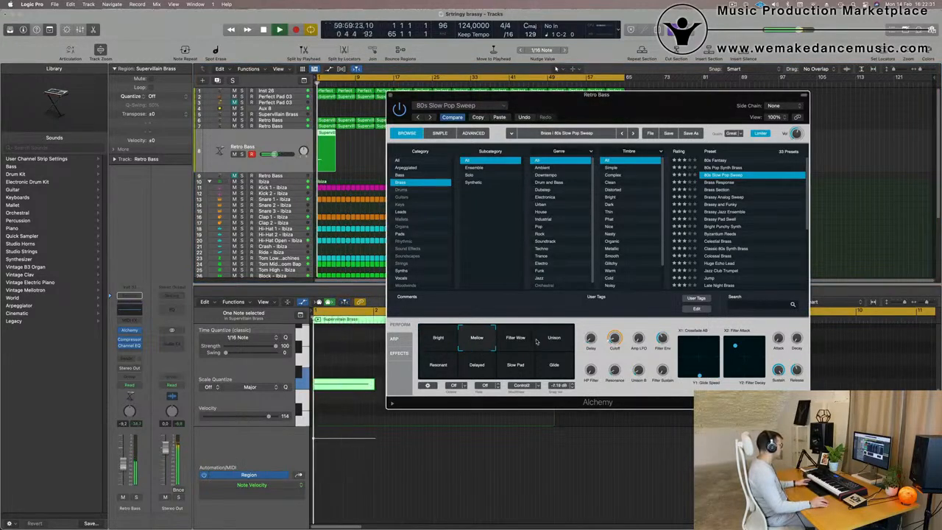
left_click(515, 341)
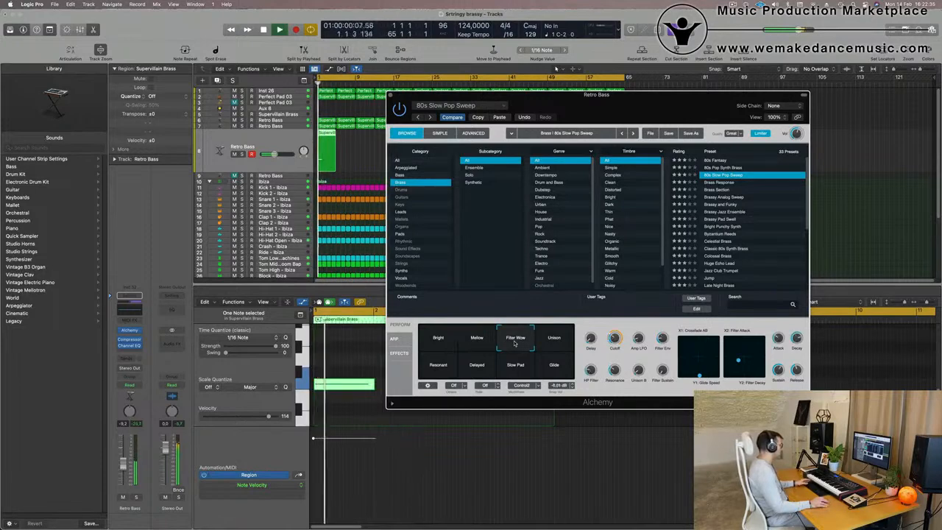
left_click(553, 343)
left_click_drag(124, 463, 124, 461)
left_click(440, 368)
left_click(522, 369)
left_click(558, 370)
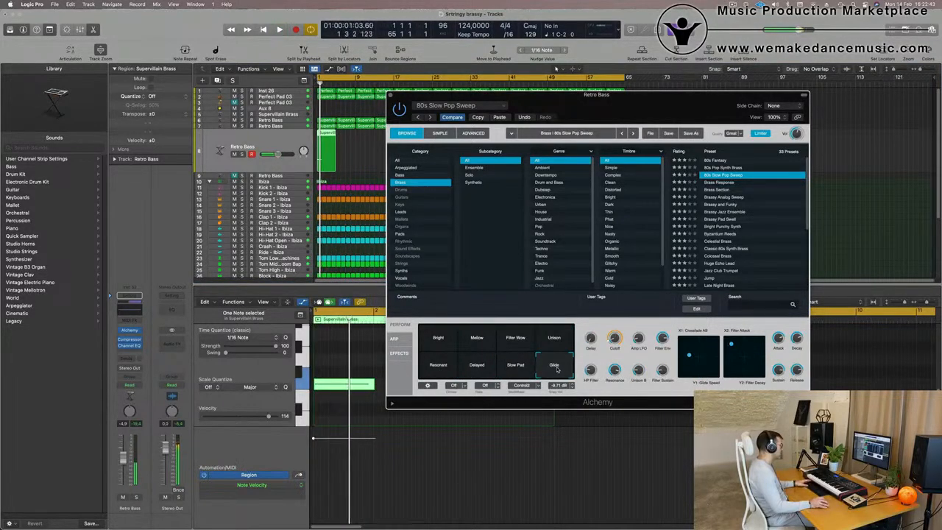
Load the Brass Response preset, play it and try its Resonant Sweep and Fat Brass variations.
left_click(721, 184)
key("space")
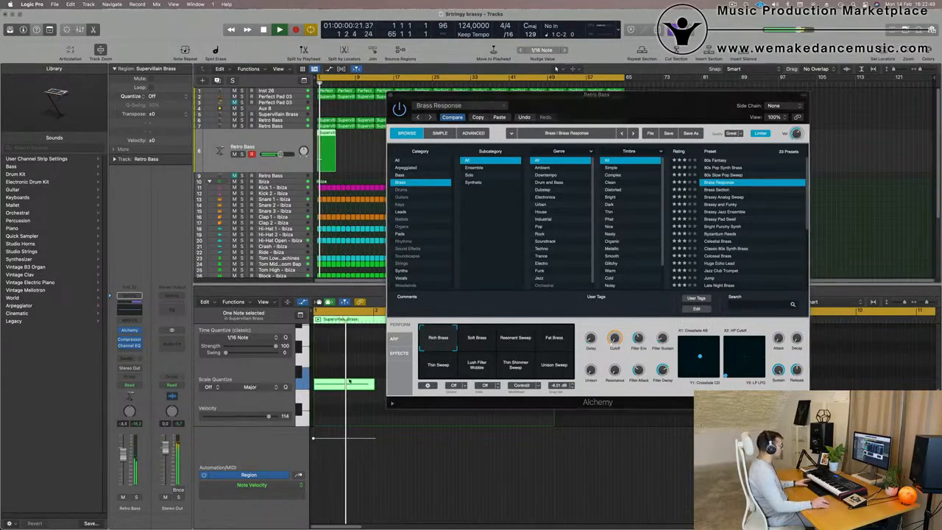
left_click(519, 341)
left_click(552, 339)
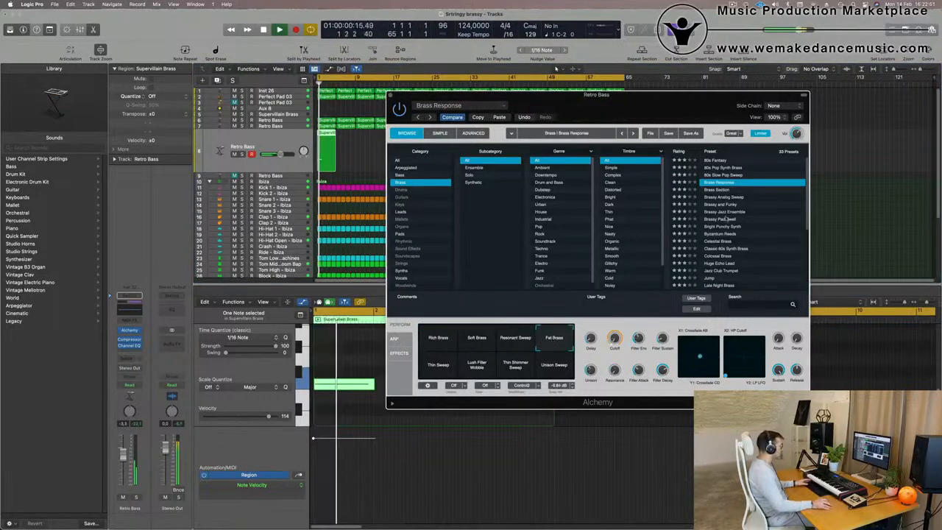
Try Brass Section, load the Brassy Analog Sweep preset and raise the track 8 volume to about -0.6 dB.
left_click(714, 191)
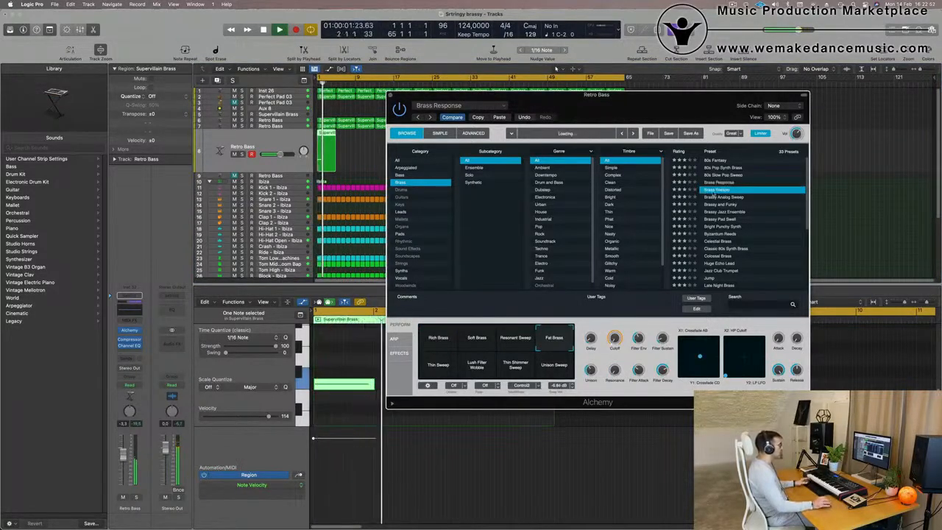
left_click(713, 197)
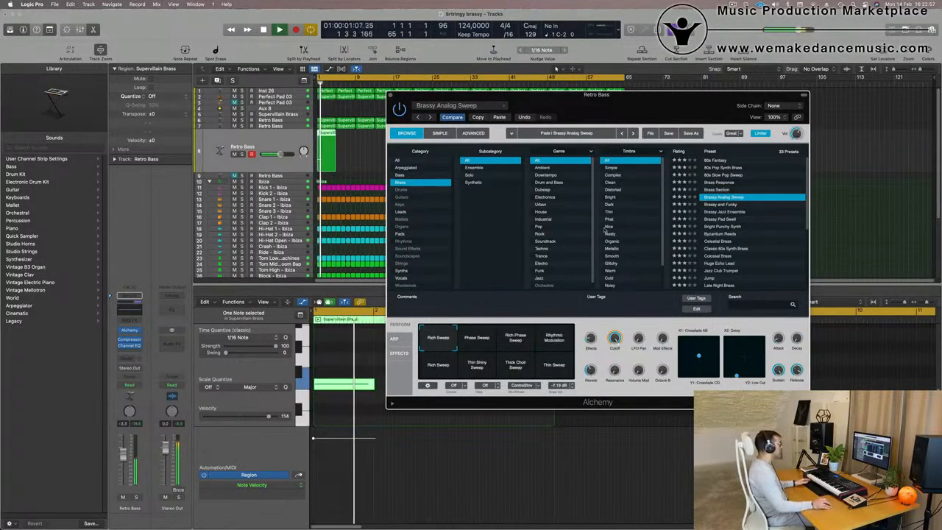
left_click_drag(123, 454, 125, 446)
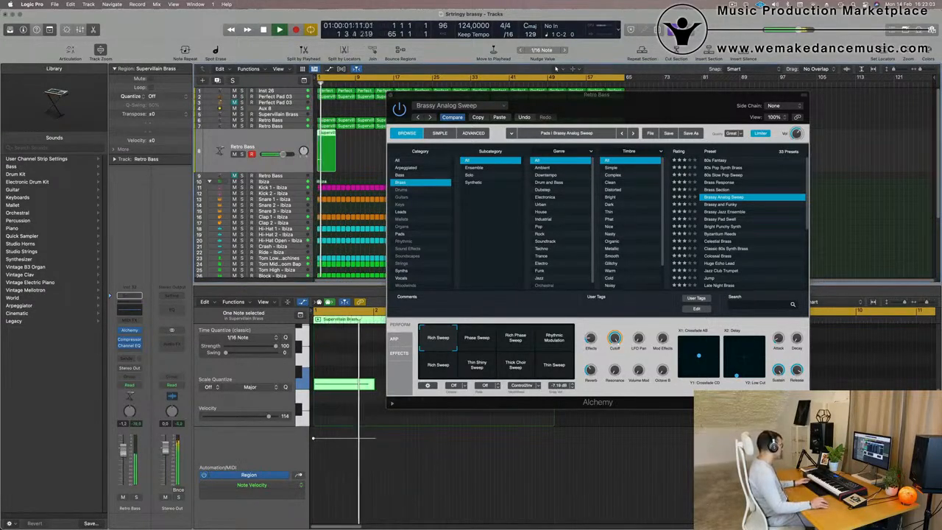
Repeat the first brass region on track 8 through bar 64 and close the Alchemy window.
left_click_drag(601, 112, 426, 277)
key("space")
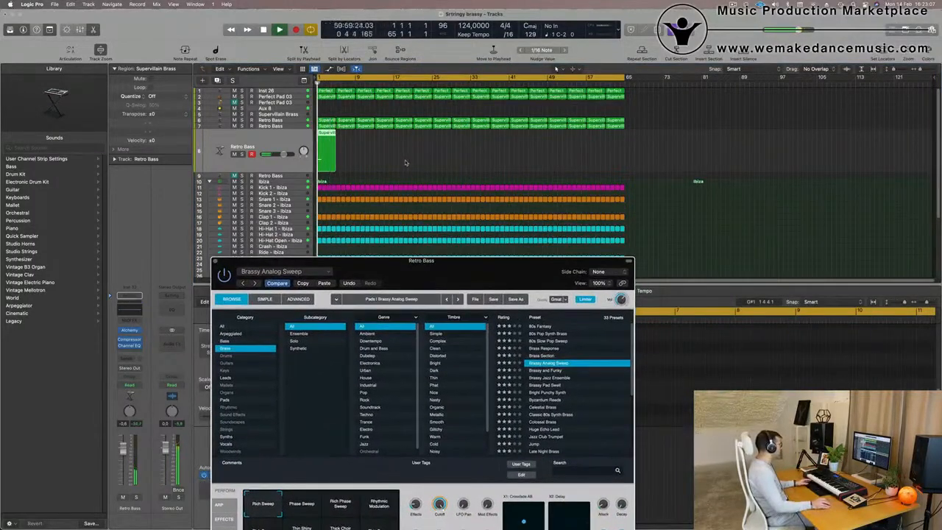
left_click(279, 166)
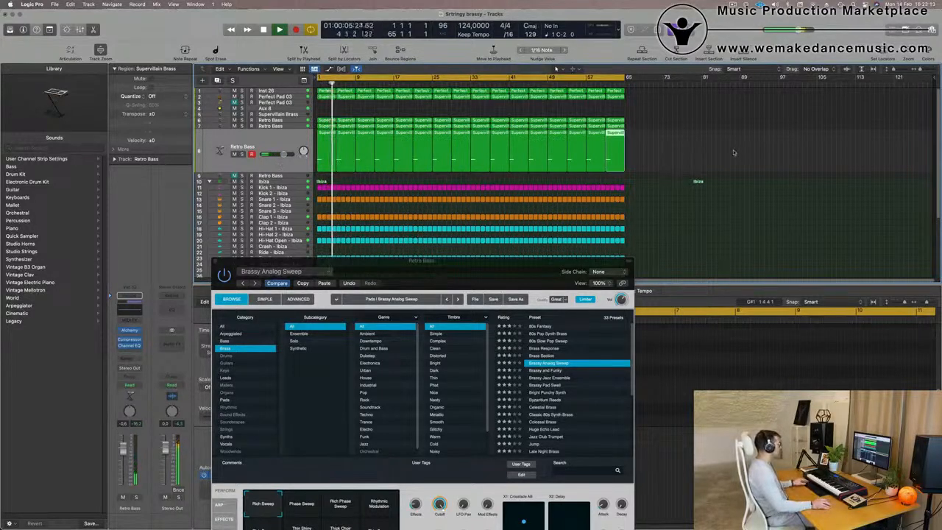
scroll(392, 168, "down", 2)
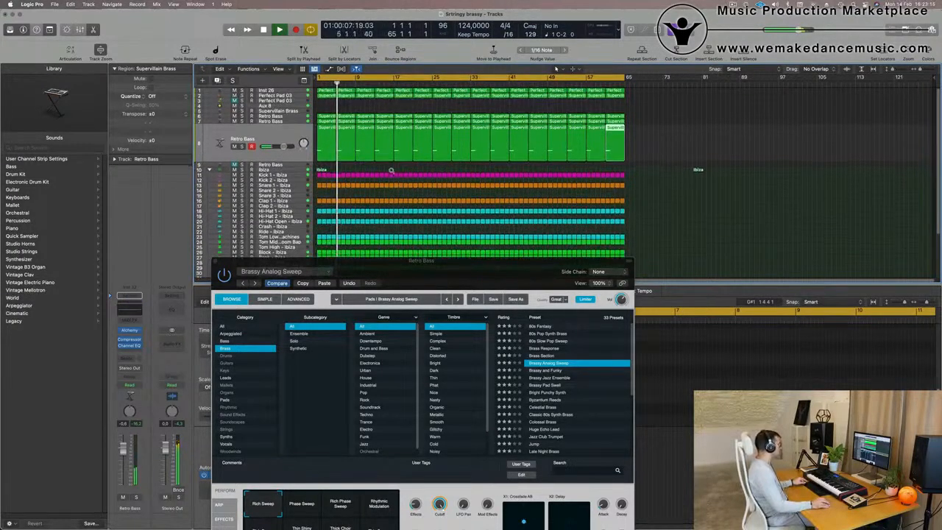
left_click_drag(232, 266, 205, 277)
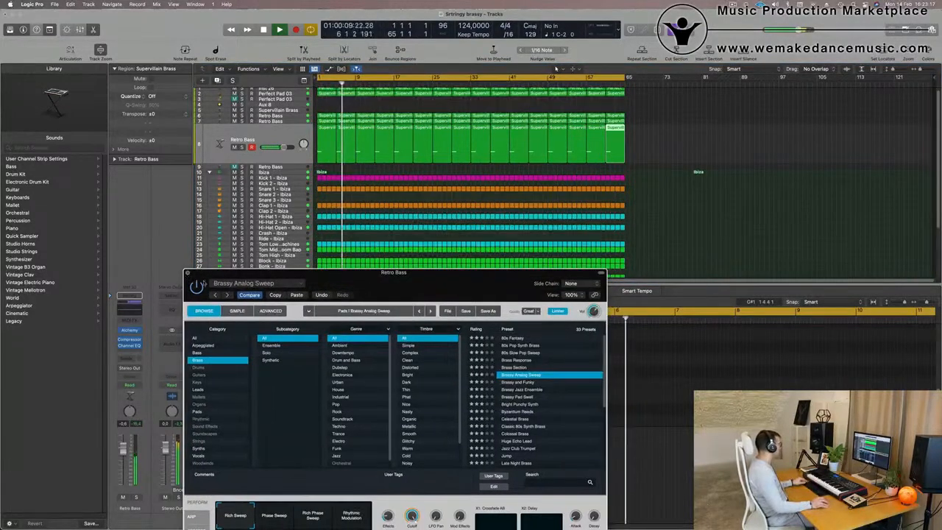
left_click(189, 274)
Select all regions in the arrangement and name and color them by their tracks.
scroll(638, 218, "up", 1)
scroll(452, 181, "up", 1)
key("super+a")
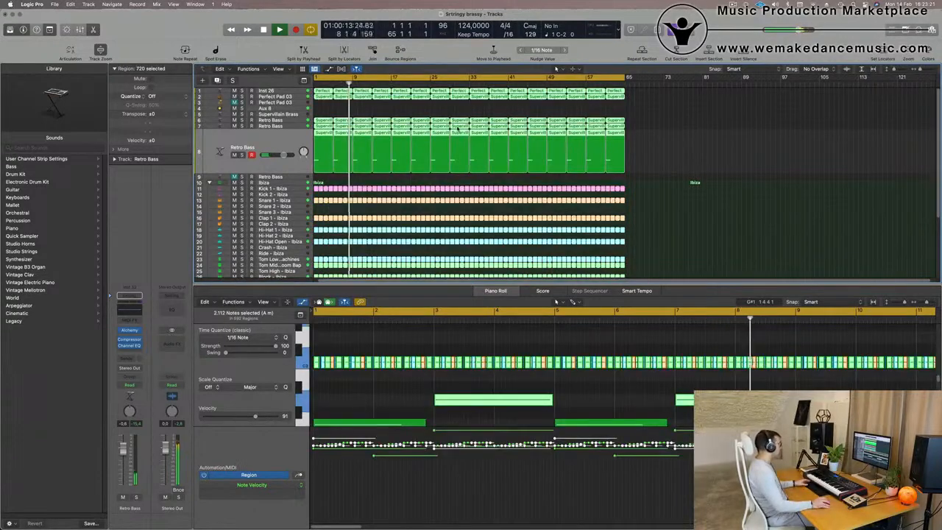
right_click(466, 123)
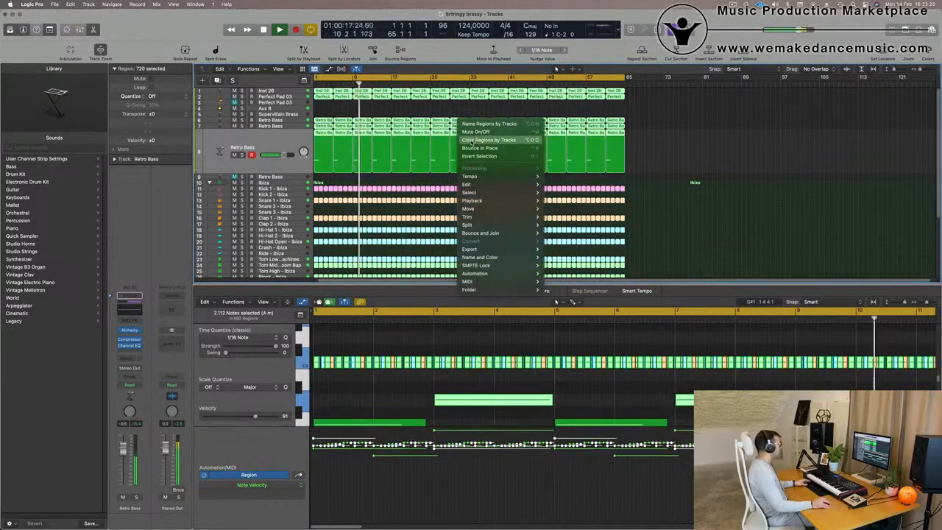
left_click(495, 132)
Restart playback from the beginning and rename track 1 as Pad.
left_click(276, 141)
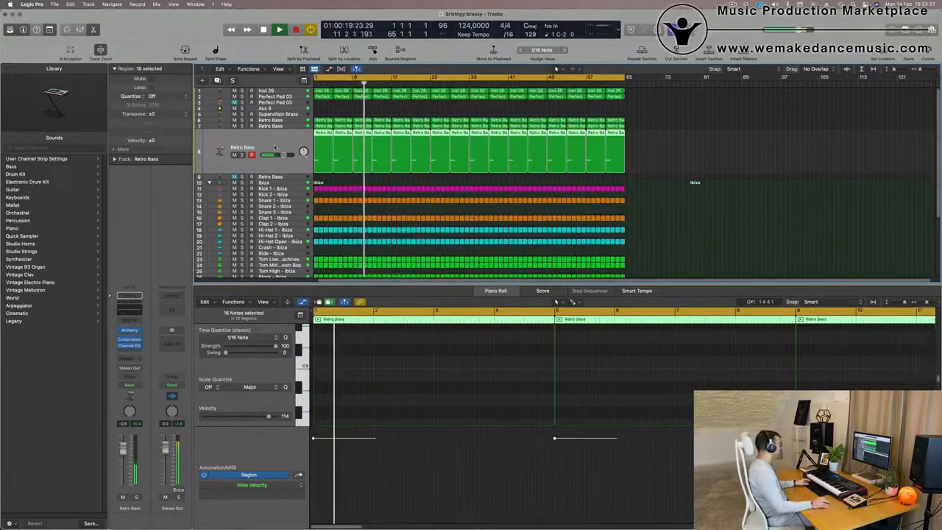
key("Return")
left_click(282, 92)
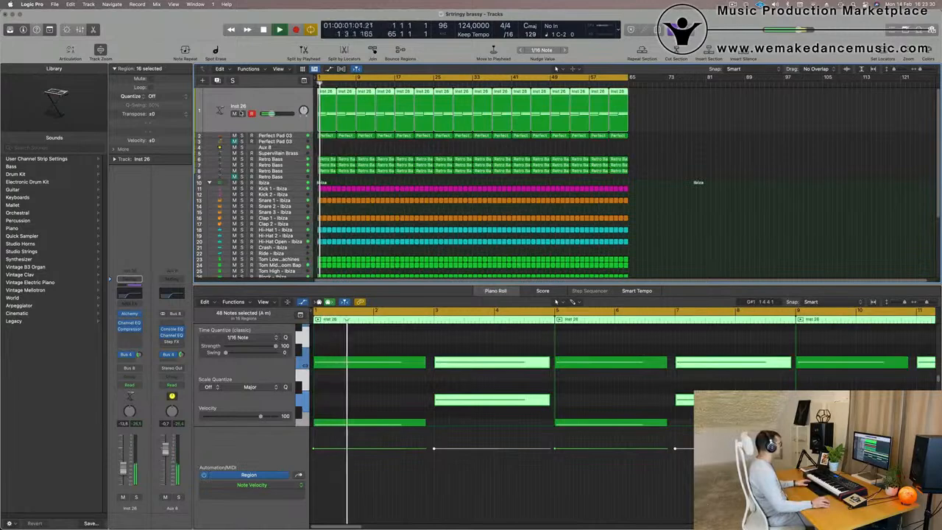
double_click(240, 106)
type("Pad")
key("Return")
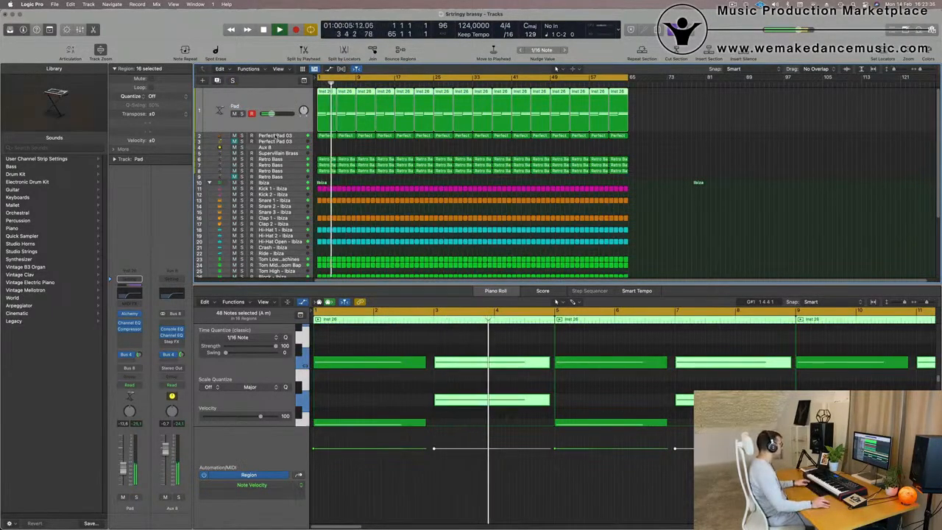
Rename track 2 as Strings and track 6 as Arp, auditioning the arp in solo and returning to the full mix.
left_click(267, 136)
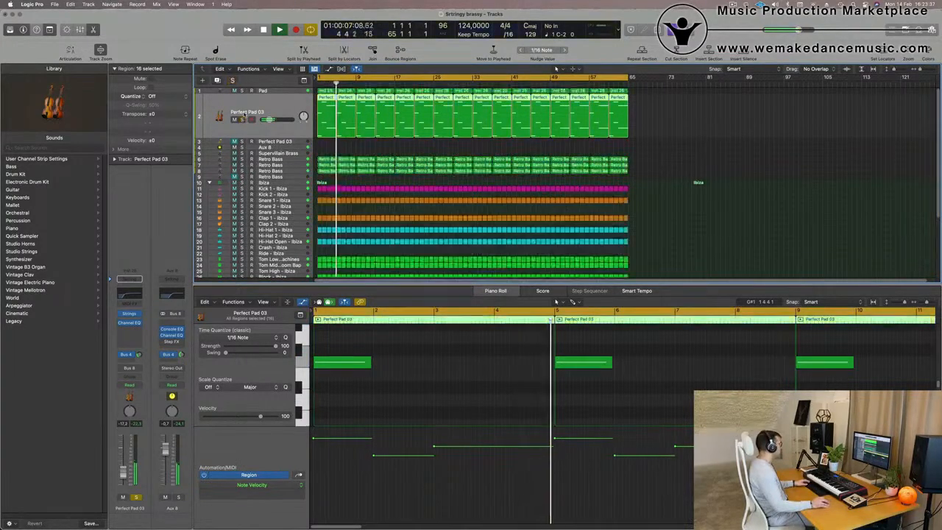
type("Strings")
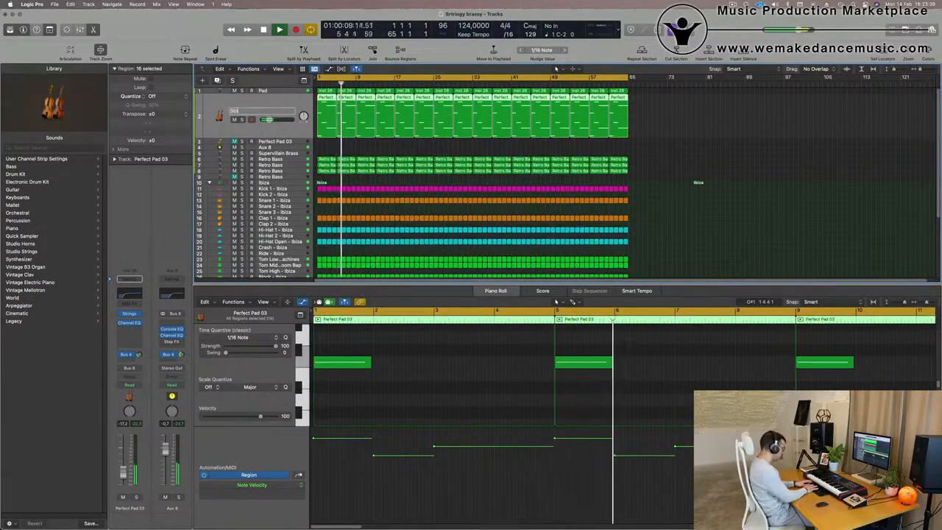
key("Return")
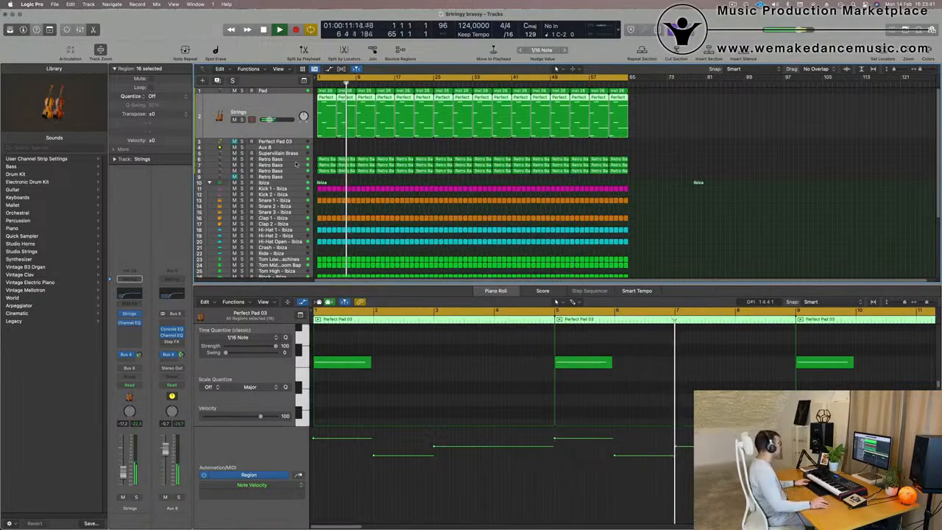
left_click(247, 158)
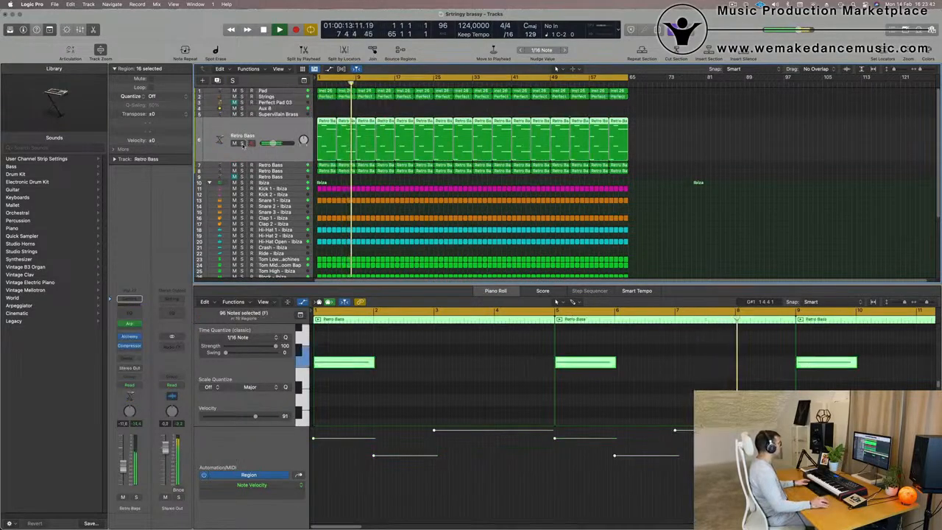
type("sArp")
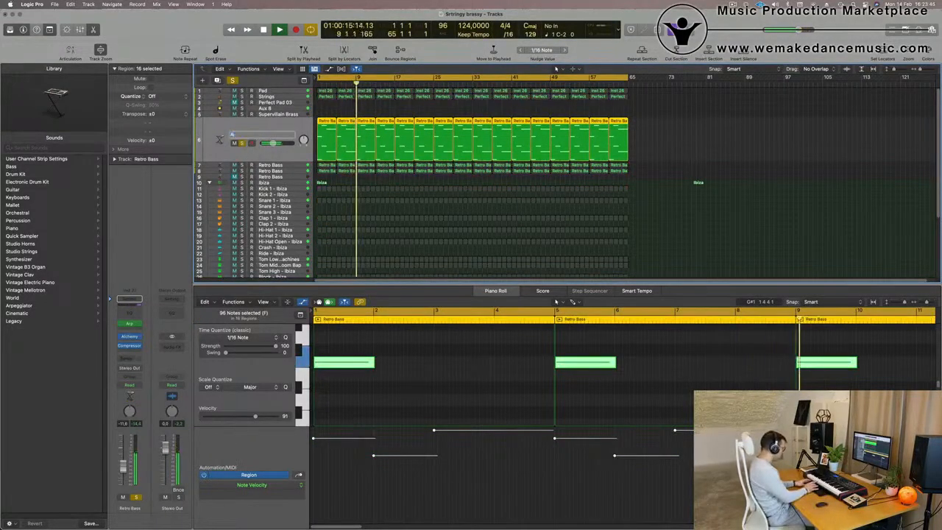
key("Return")
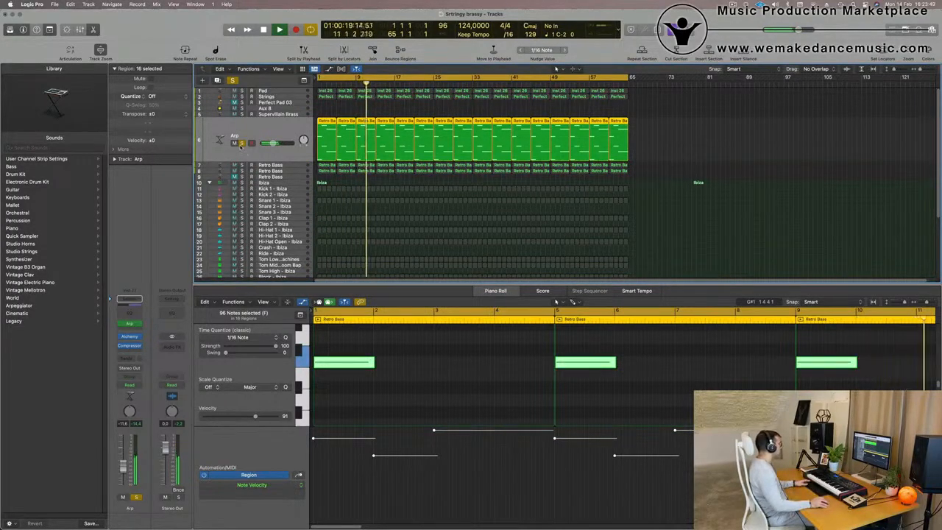
key("s")
Solo track 7, rename it as Chunky moog bass and turn its solo off.
left_click(243, 165)
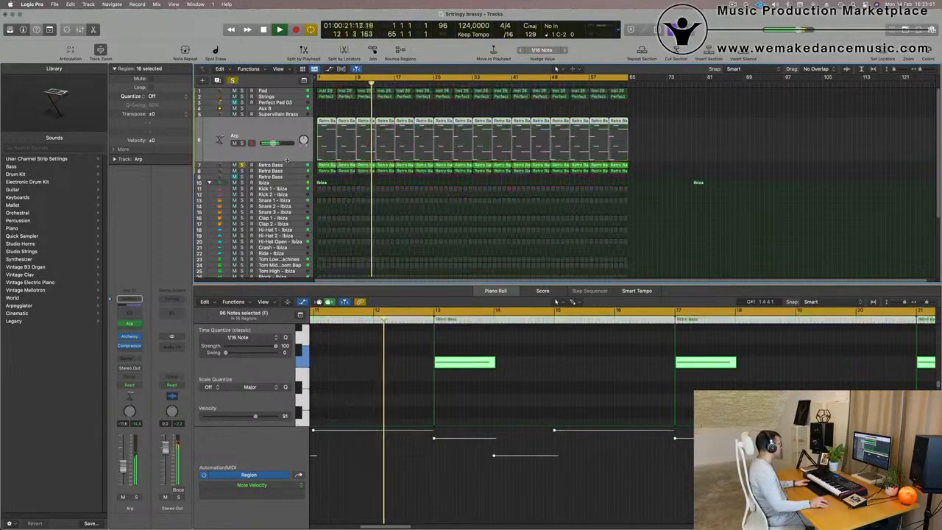
left_click(268, 166)
double_click(243, 142)
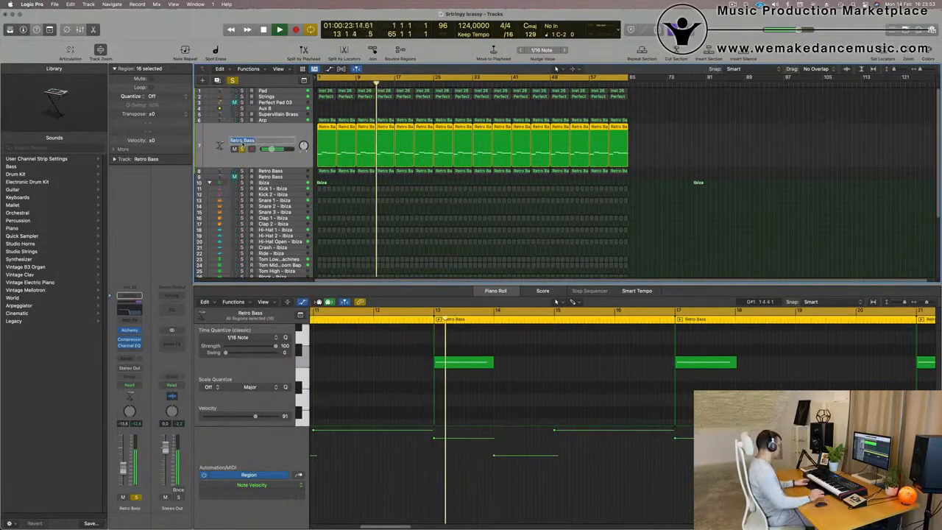
type("Chun")
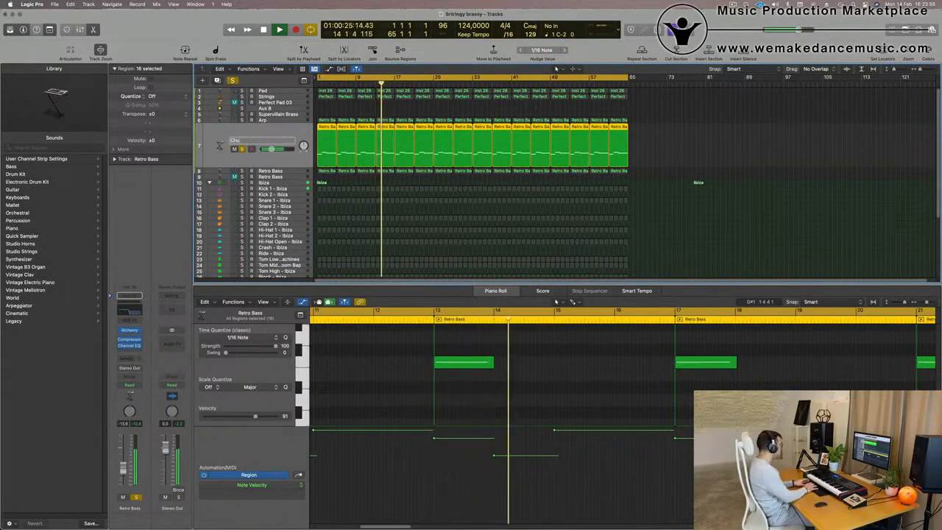
type("k")
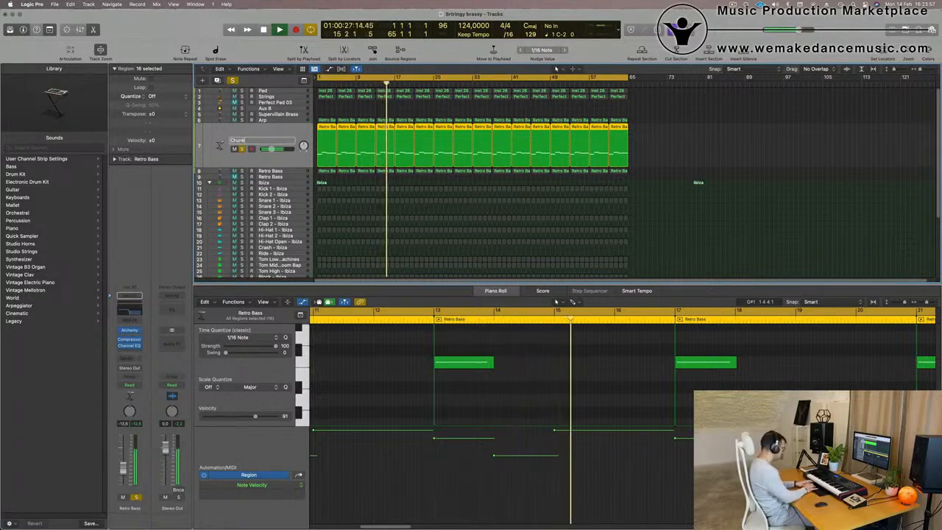
type("y moog bass")
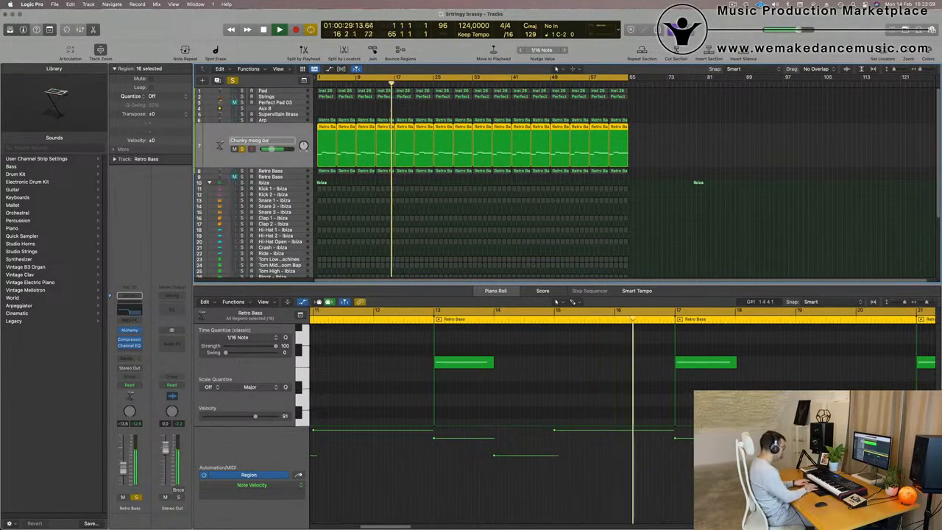
key("Return")
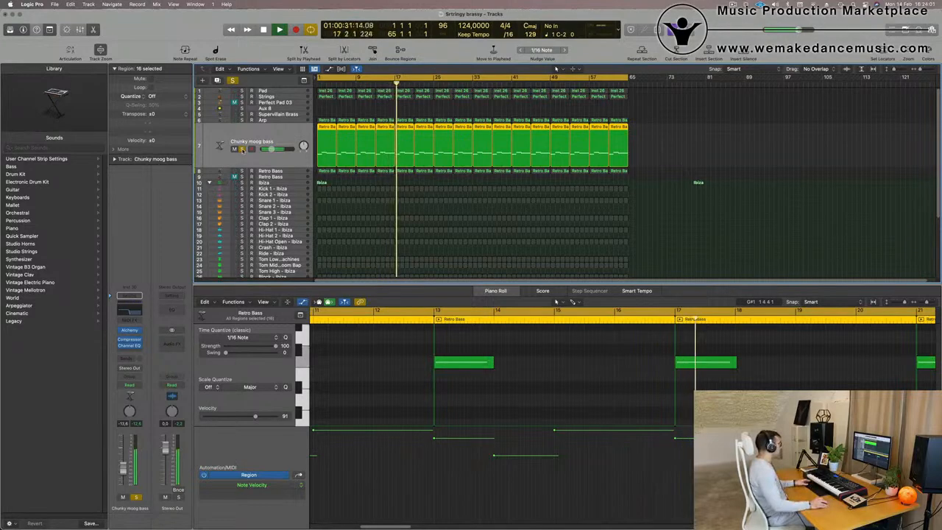
left_click(241, 150)
Listen to track 8 from the beginning and rename it as Brass Add.
key("Return")
left_click(279, 171)
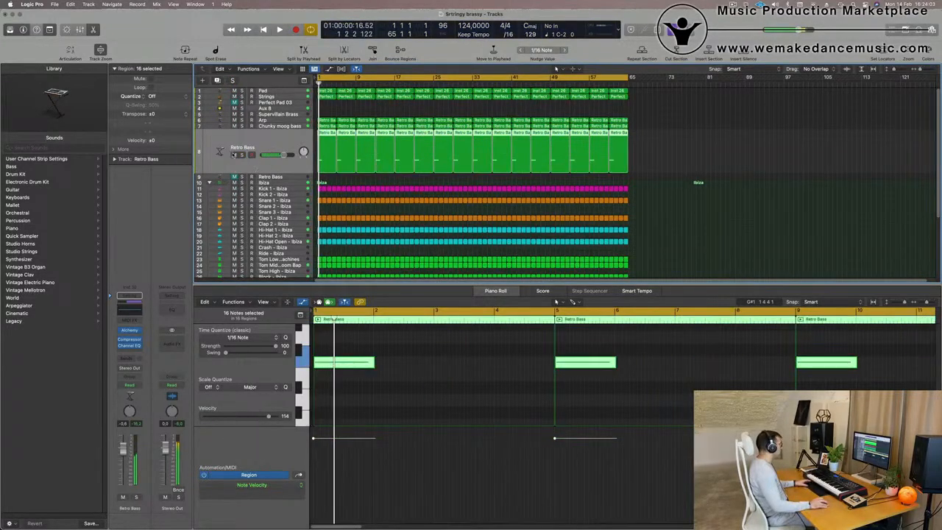
left_click(242, 155)
left_click(242, 155)
key("space")
double_click(245, 148)
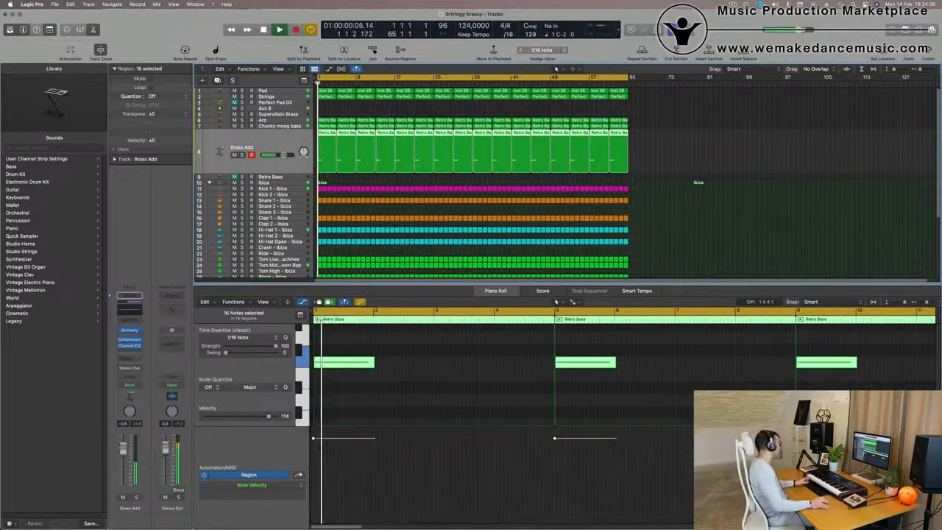
Enable the low cut in the Channel EQ of Brass Add and set it to 150 Hz while listening.
key("space")
key("space")
left_click(133, 308)
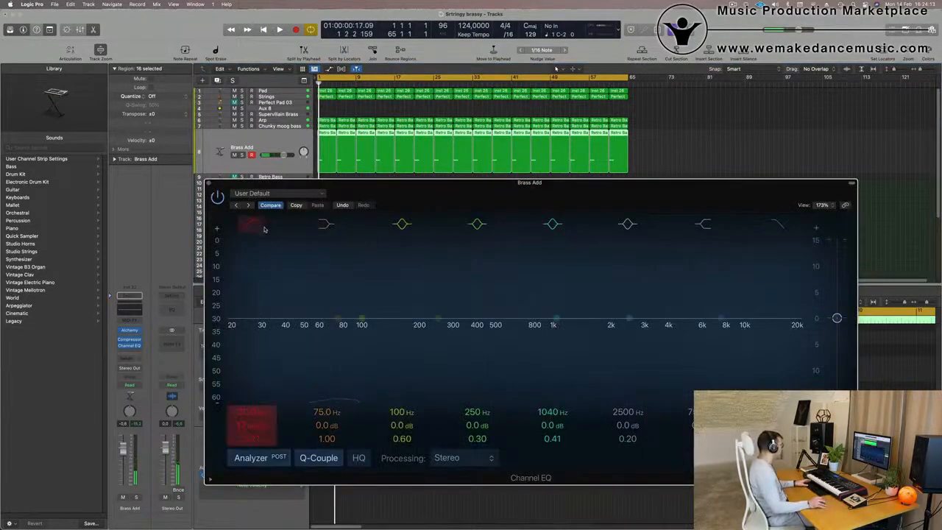
left_click_drag(277, 293, 398, 273)
key("space")
left_click_drag(365, 333, 402, 335)
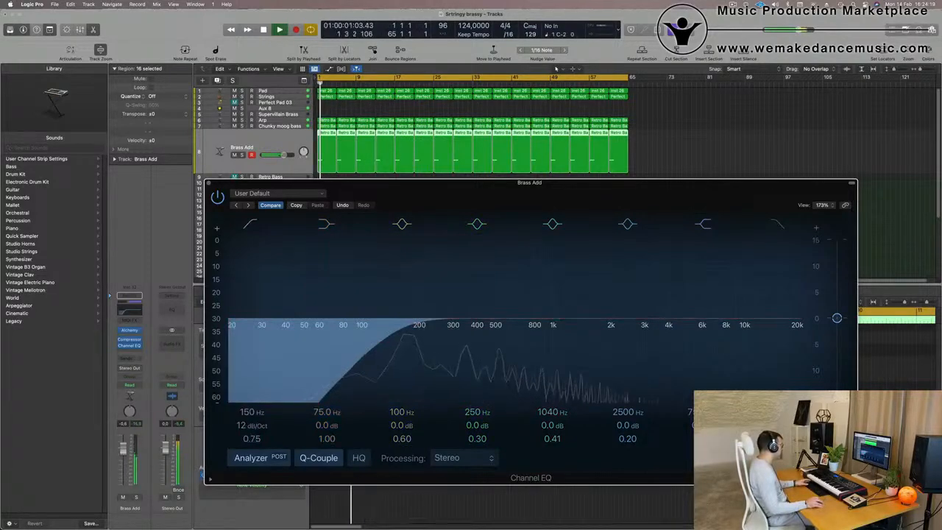
left_click_drag(445, 191, 797, 69)
key("space")
Send Brass Add to the Bus 4 reverb and lower the track's volume to about -3.2 dB.
left_click(130, 358)
mouse_move(129, 372)
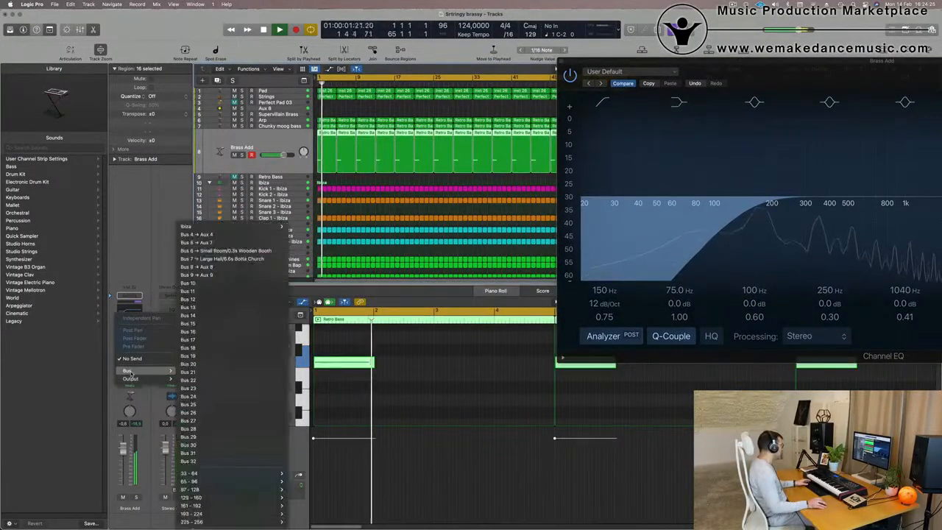
left_click(229, 237)
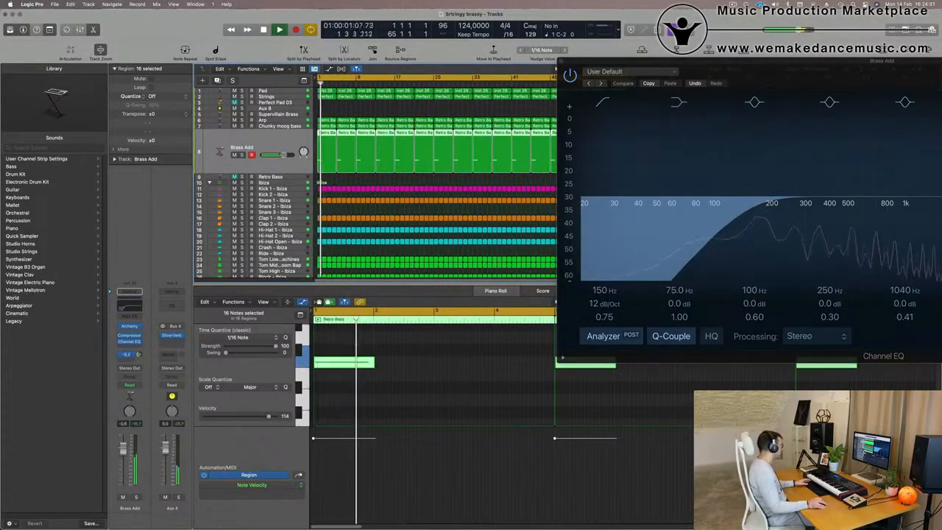
left_click_drag(759, 67, 272, 191)
left_click_drag(262, 342, 270, 340)
left_click(74, 185)
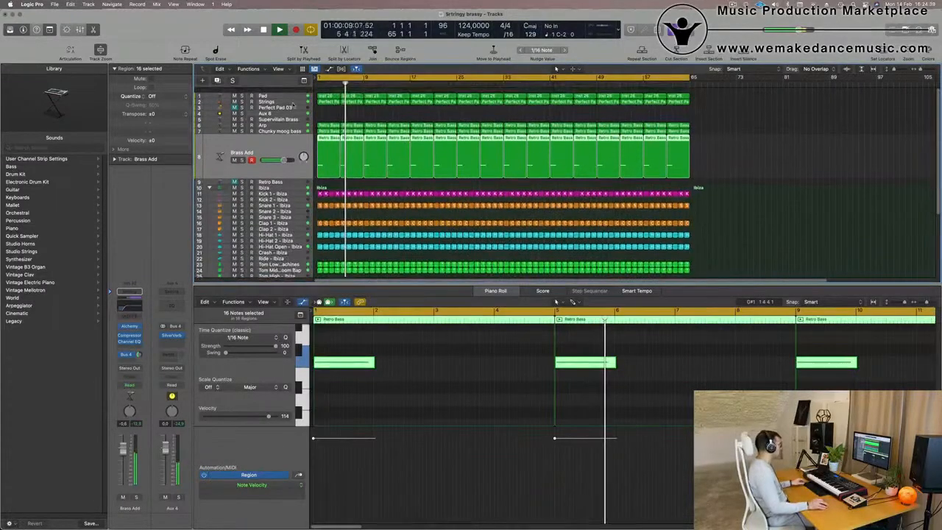
key("super+Right")
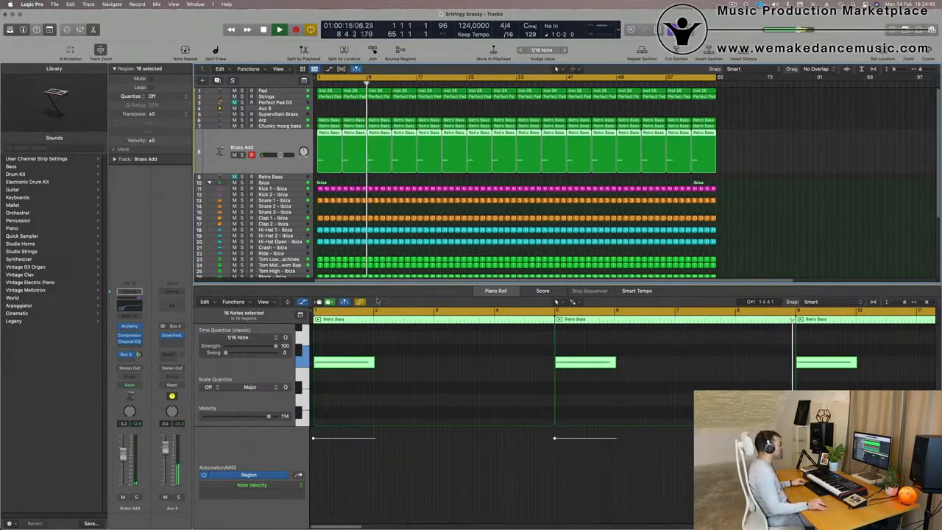
Show the secondary ruler with time values above the arrangement.
key("super+Left")
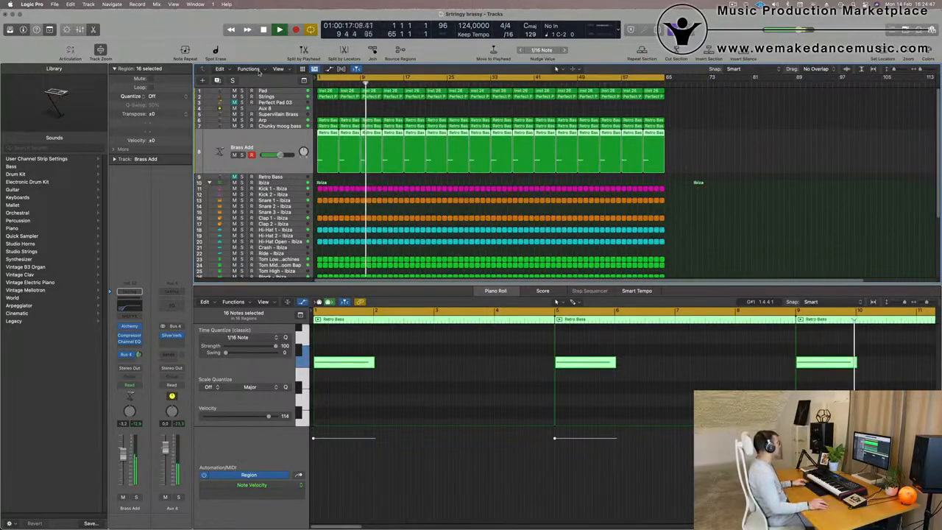
left_click(286, 71)
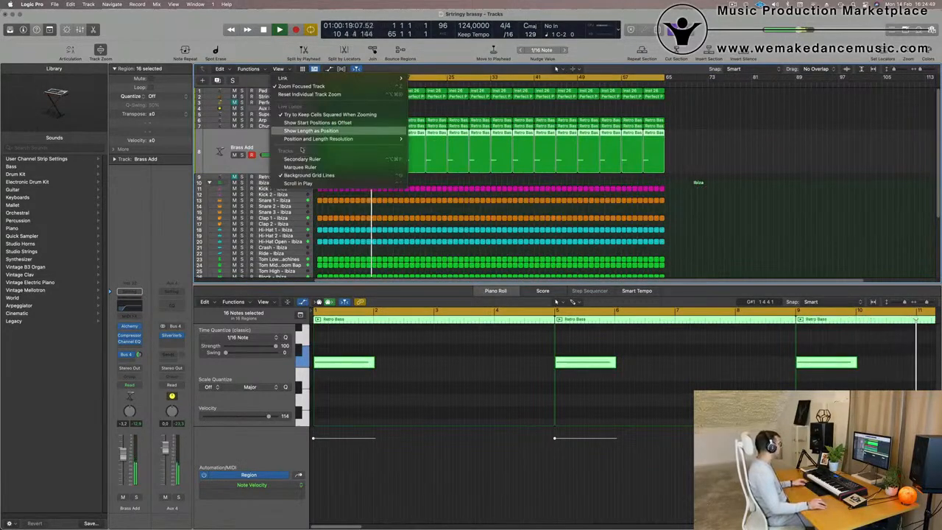
left_click(302, 159)
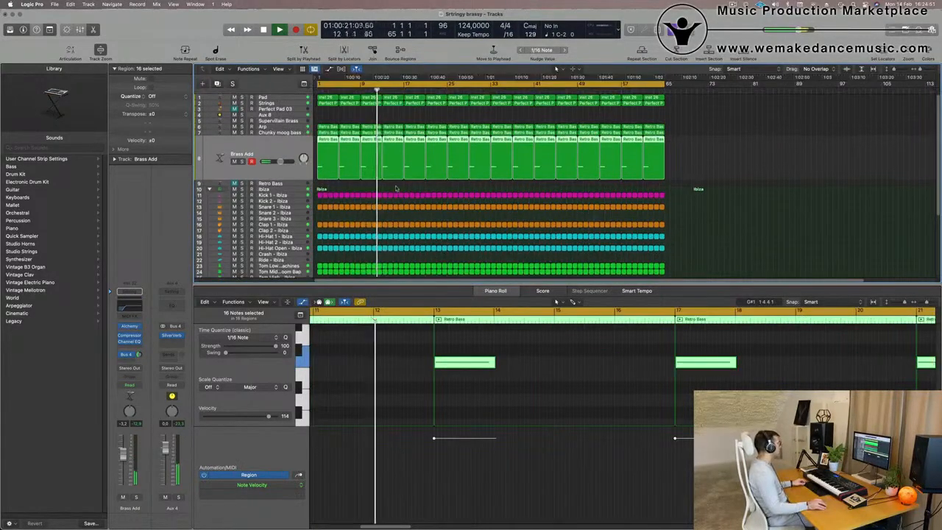
key("super+Right")
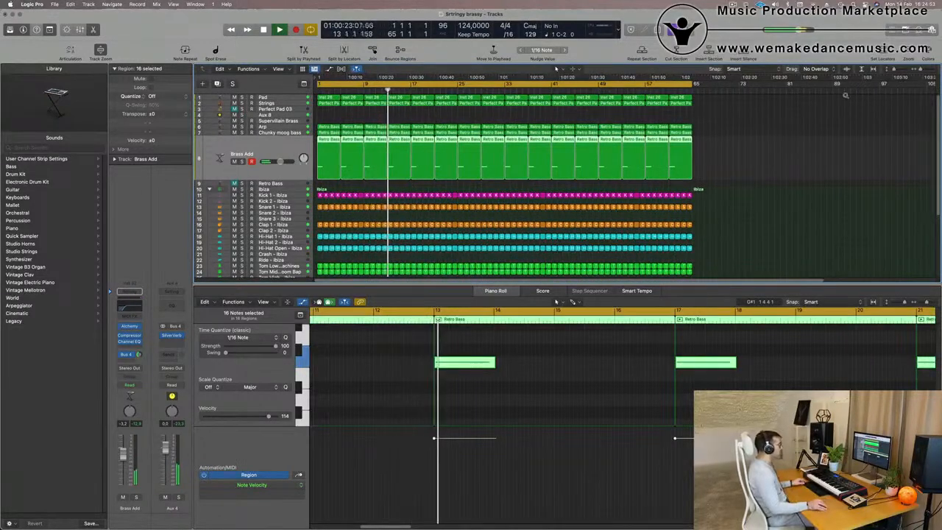
key("super+Left")
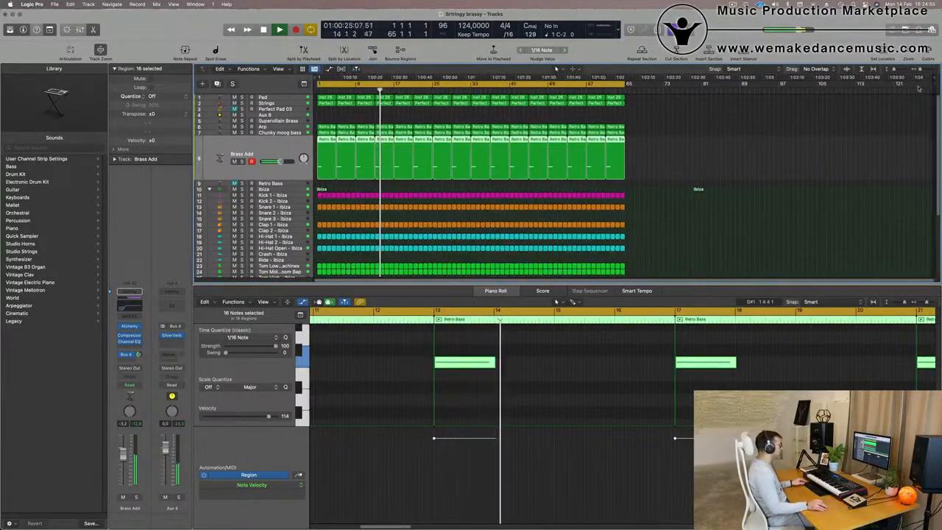
Move the project end marker to bar 65 and restart playback from the beginning.
key("Return")
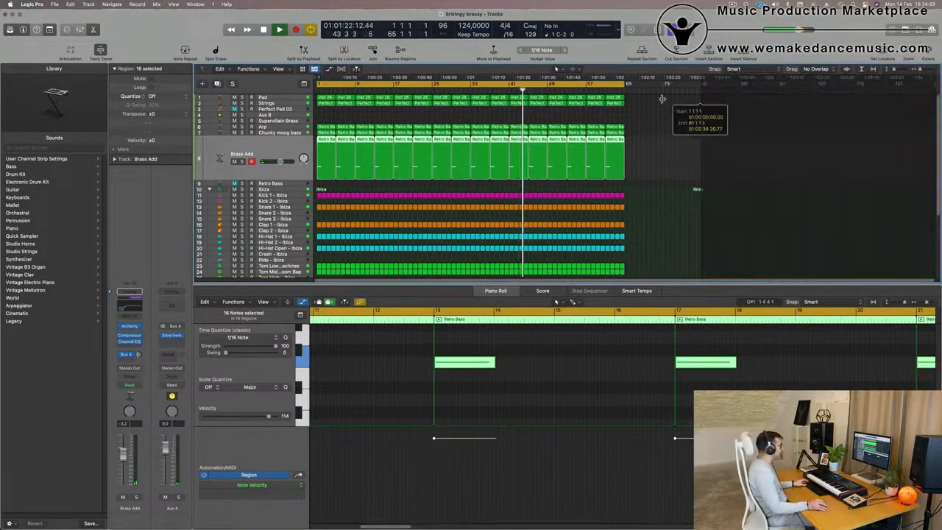
key("Return")
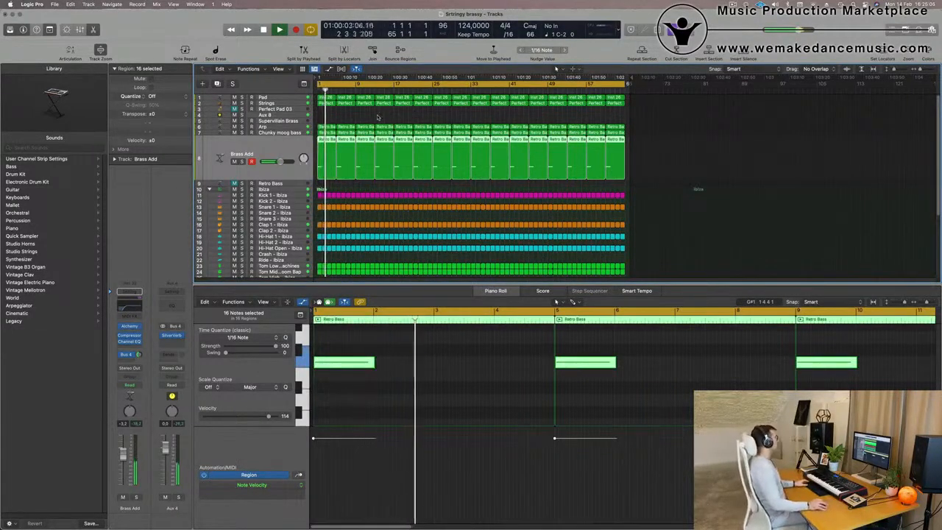
key("Return")
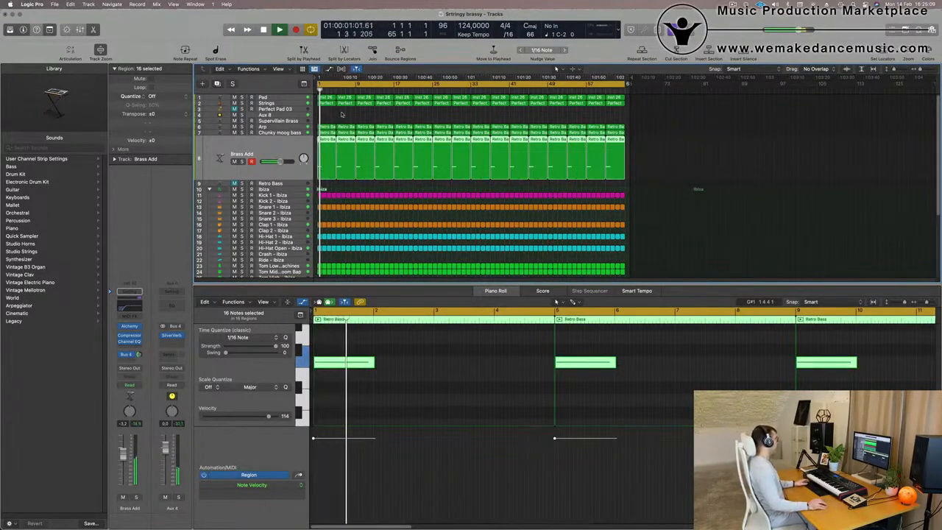
Copy all Strings regions onto the French horn track, Perfect Pad 03, and unmute that track.
left_click(329, 107)
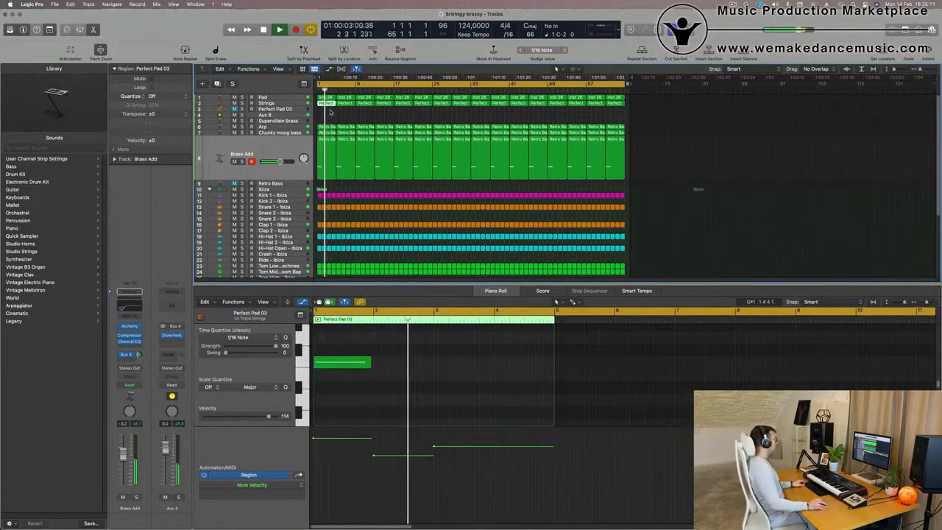
left_click(306, 103)
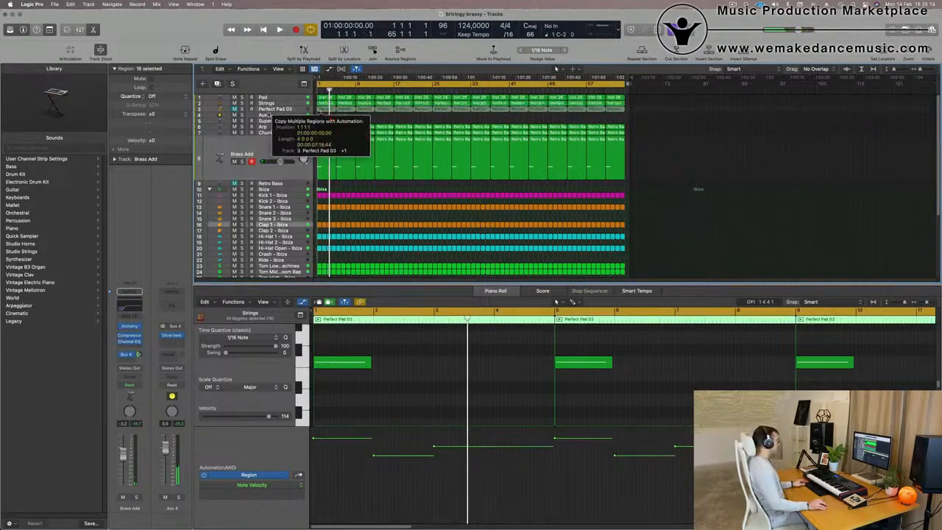
left_click(243, 109)
key("space")
left_click(124, 497)
Audition the French horn track in solo from the beginning and return to the full mix.
key("space")
key("space")
left_click(136, 497)
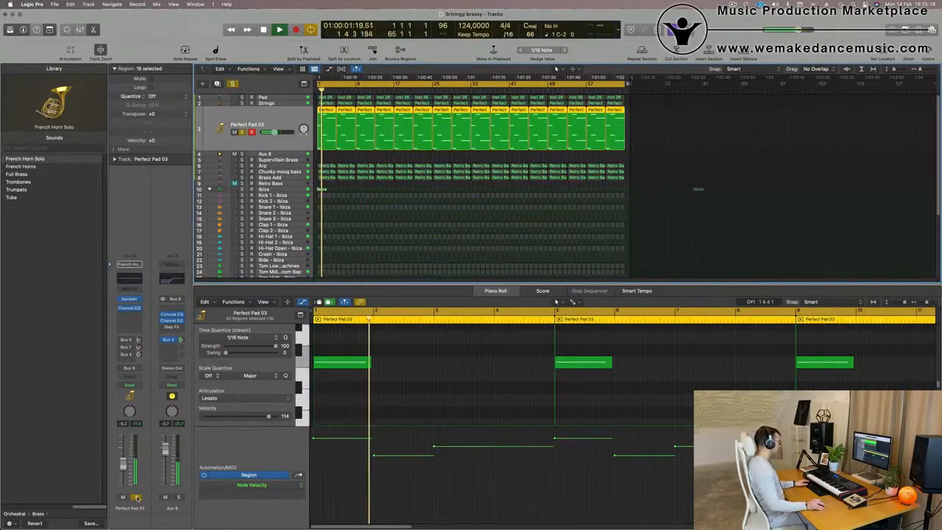
left_click(137, 499)
Try all French horn notes one octave higher during playback and move them back down an octave.
scroll(387, 408, "up", 3)
scroll(388, 408, "down", 4)
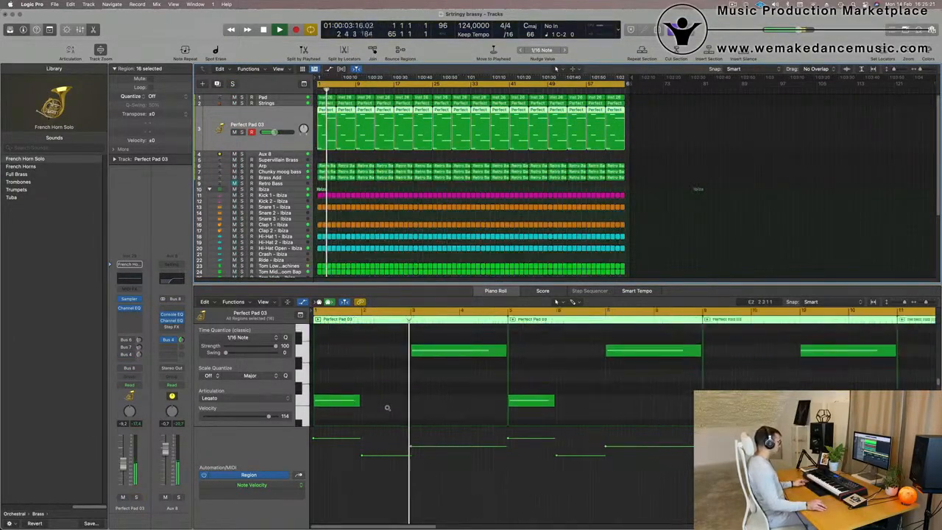
scroll(387, 408, "down", 2)
key("space")
key("super+a")
key("alt+shift+Up")
key("space")
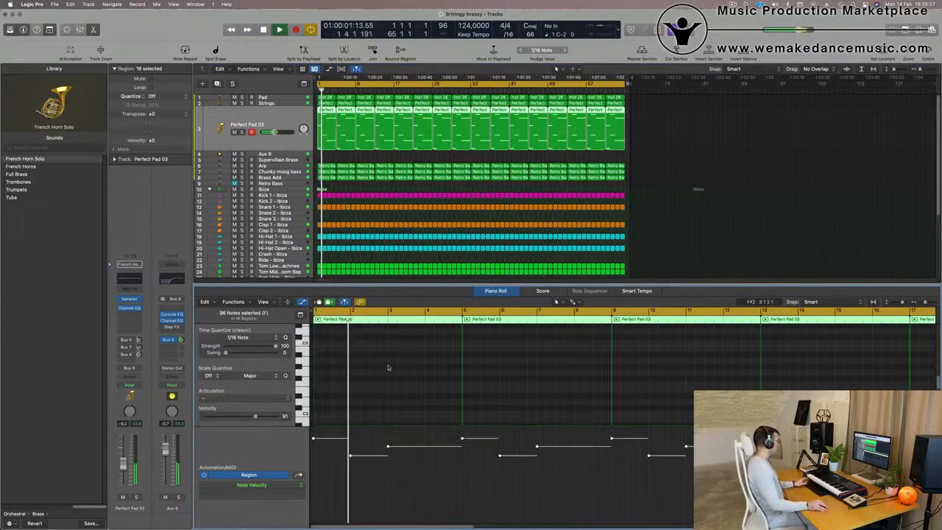
key("alt+shift+Down")
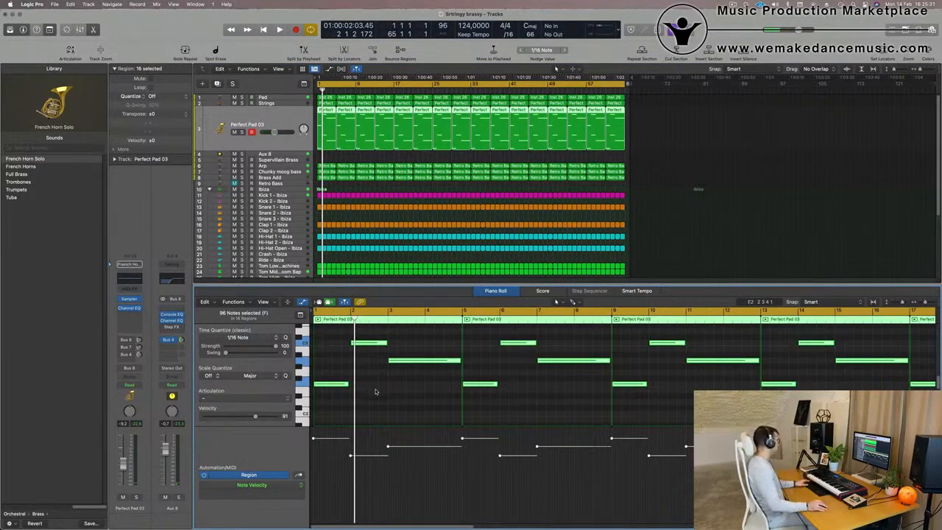
left_click(376, 392)
Lower the French horn track's volume to about -10.8 dB and solo it during playback.
key("space")
key("space")
left_click_drag(124, 464, 123, 466)
left_click(136, 498)
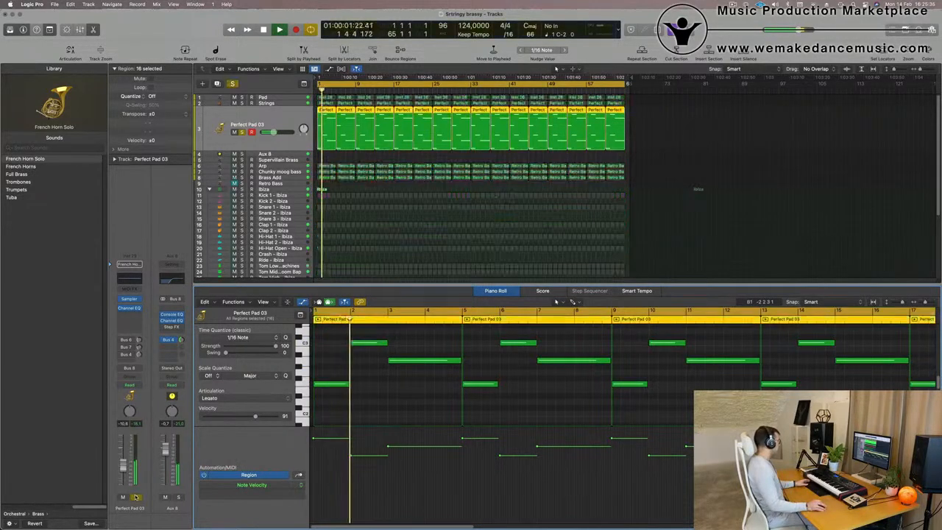
Compare the French horn track in solo and in the full mix, and set its volume to about -9.4 dB.
left_click(136, 498)
left_click_drag(124, 466, 124, 468)
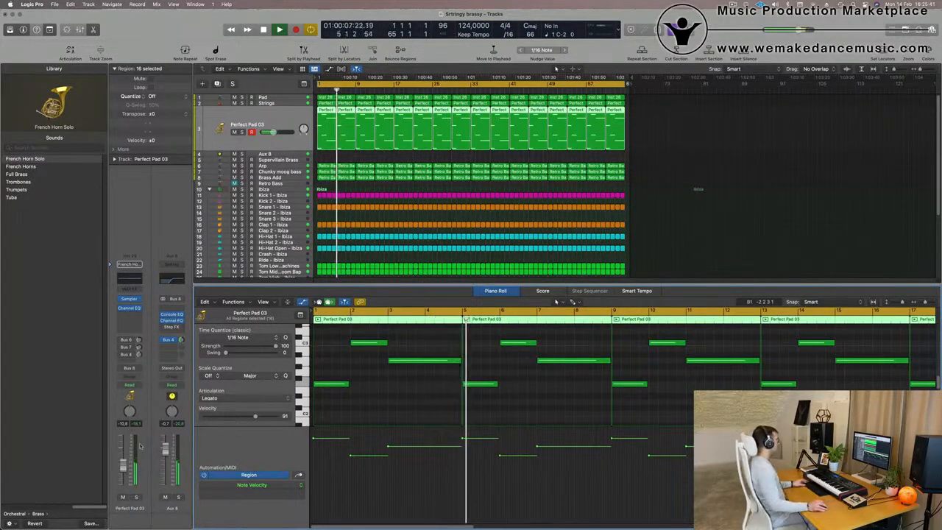
left_click(138, 498)
left_click(138, 498)
left_click_drag(123, 467, 124, 464)
Close the lower editor area, fit the full 64-bar arrangement into the Tracks area, and deselect all regions.
scroll(459, 213, "down", 2)
scroll(459, 214, "down", 1)
key("x")
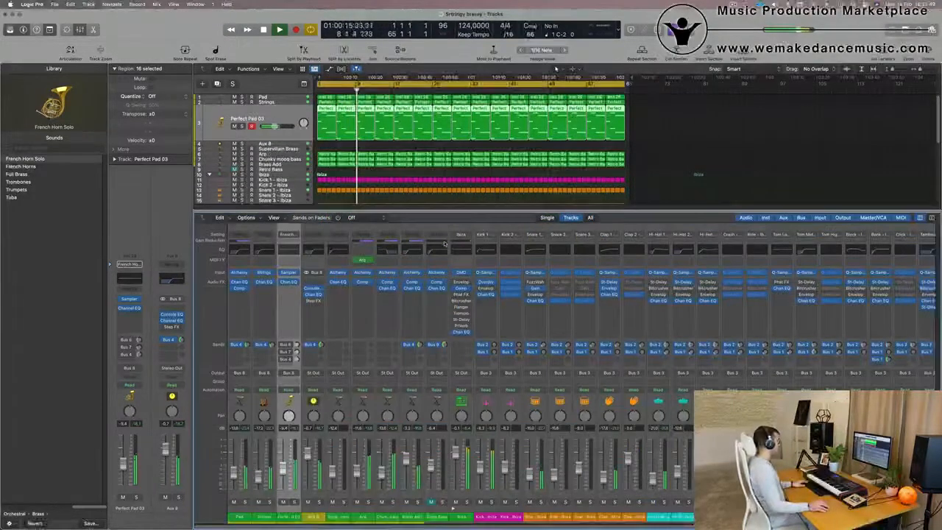
key("x")
scroll(458, 380, "right", 5)
scroll(457, 379, "left", 1)
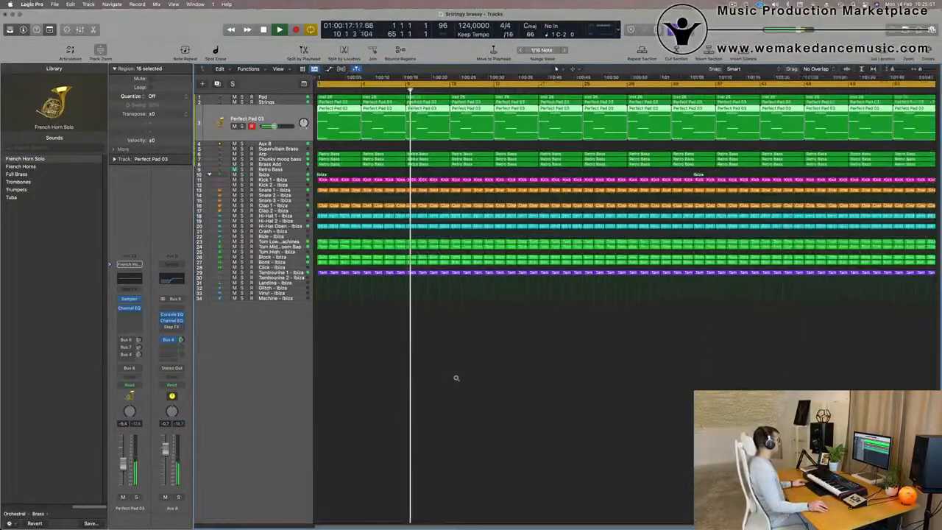
scroll(456, 379, "left", 1)
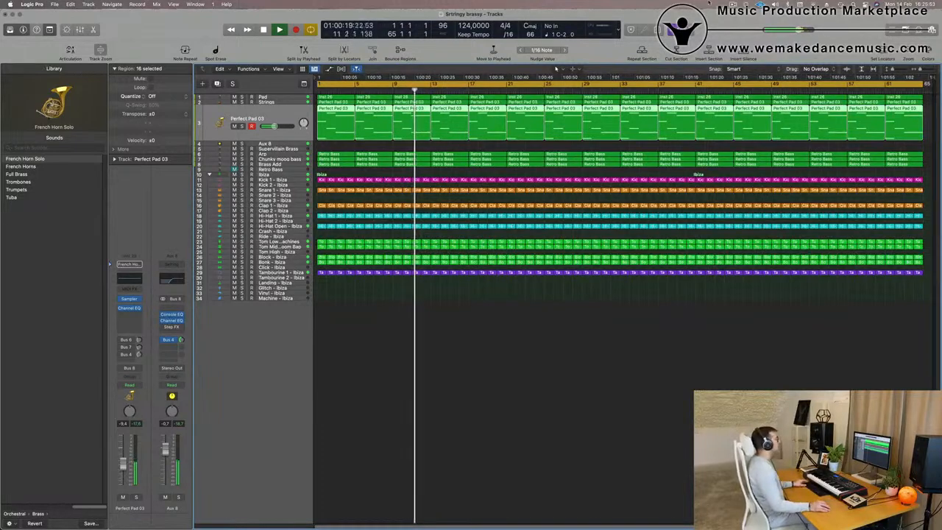
left_click(536, 361)
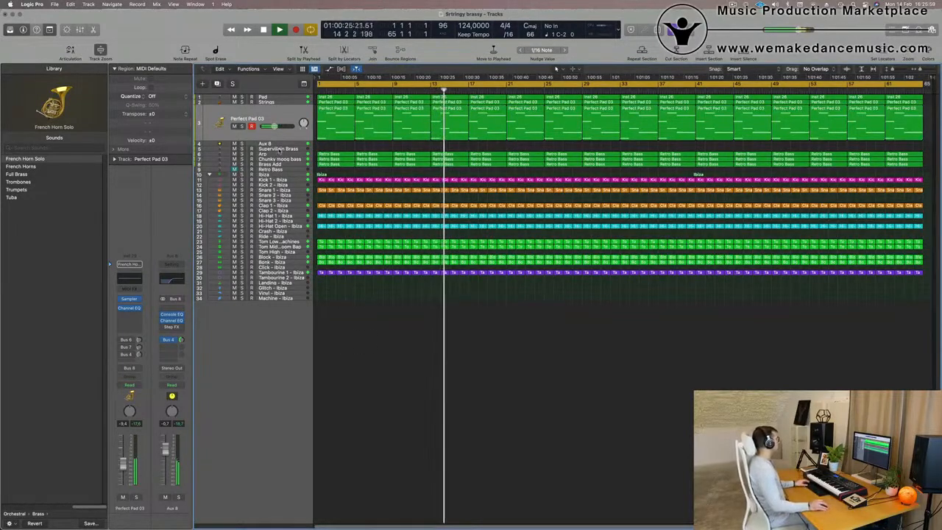
Add a send to Bus 4 (Aux 4) on the Supervillain Brass track, raise its level, and restart playback.
left_click(280, 149)
key("Return")
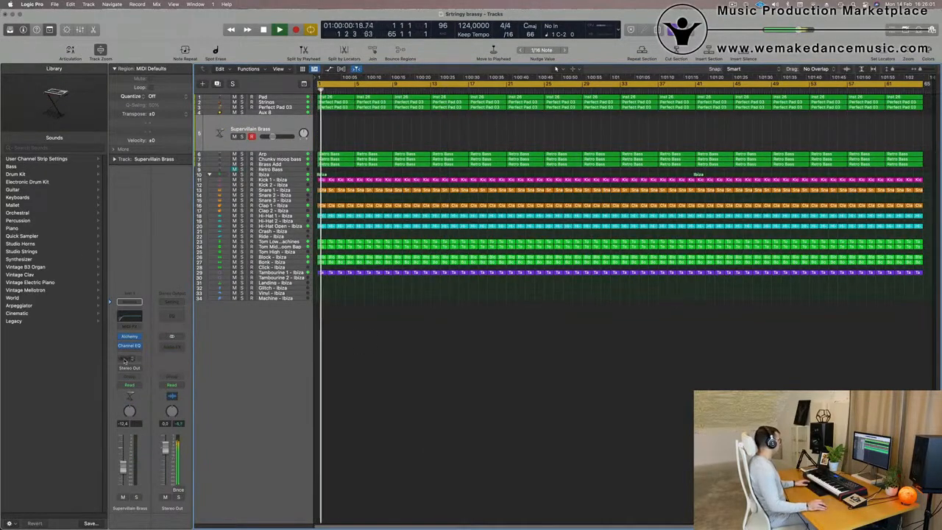
left_click(126, 359)
mouse_move(129, 370)
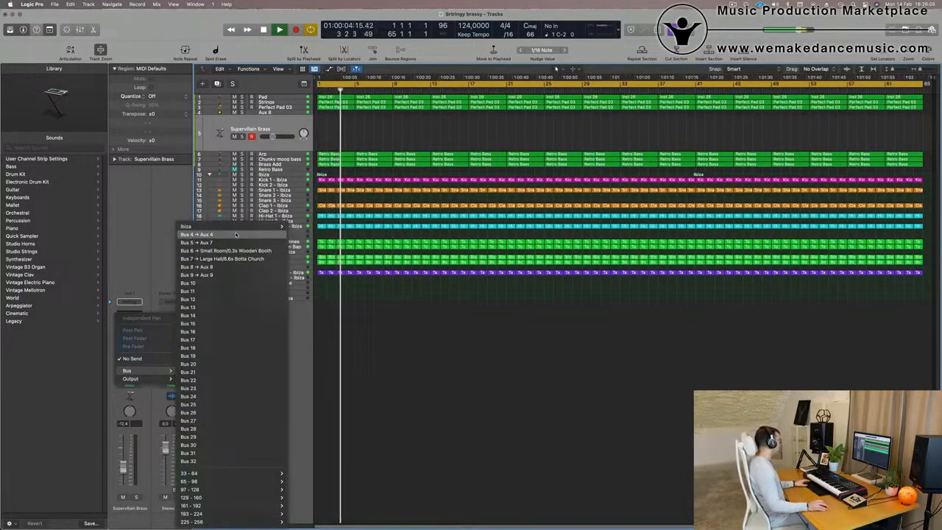
left_click(197, 234)
left_click_drag(138, 355, 139, 349)
key("Return")
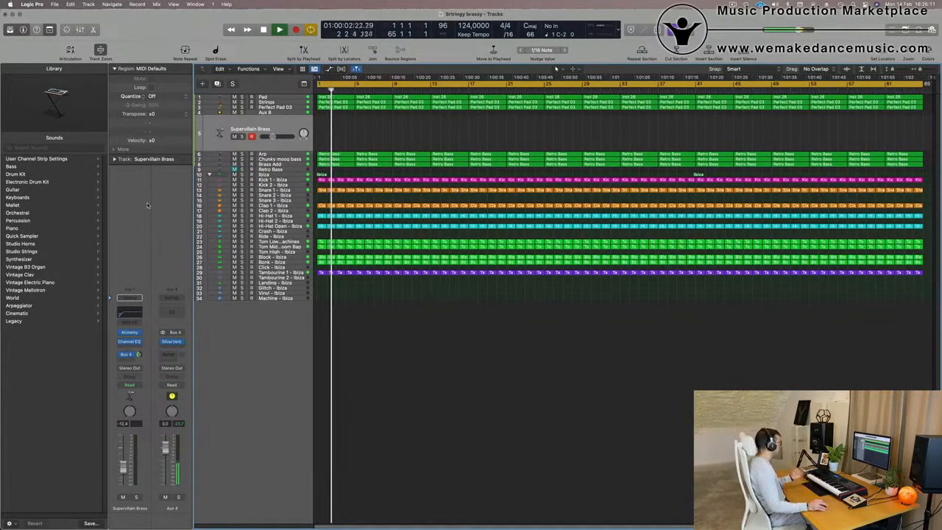
Open the Supervillain Brass track's Alchemy synth, browse the Leads category, and try the Vox Box Synth preset with its Phased variation.
left_click(137, 332)
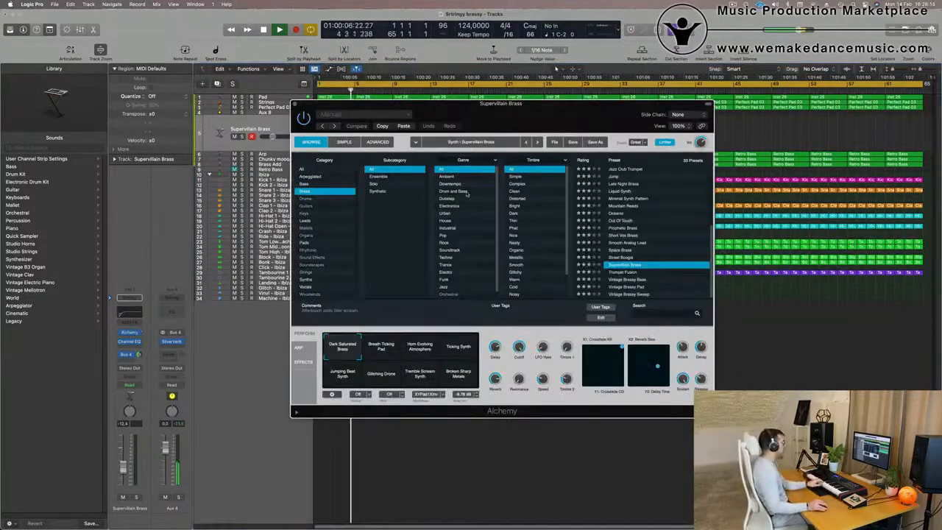
scroll(664, 226, "up", 5)
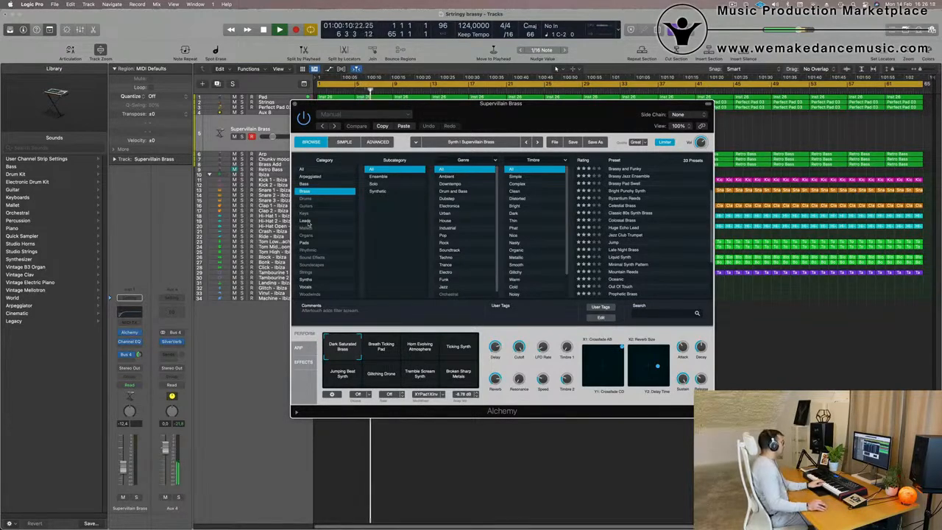
left_click(306, 220)
scroll(642, 199, "down", 8)
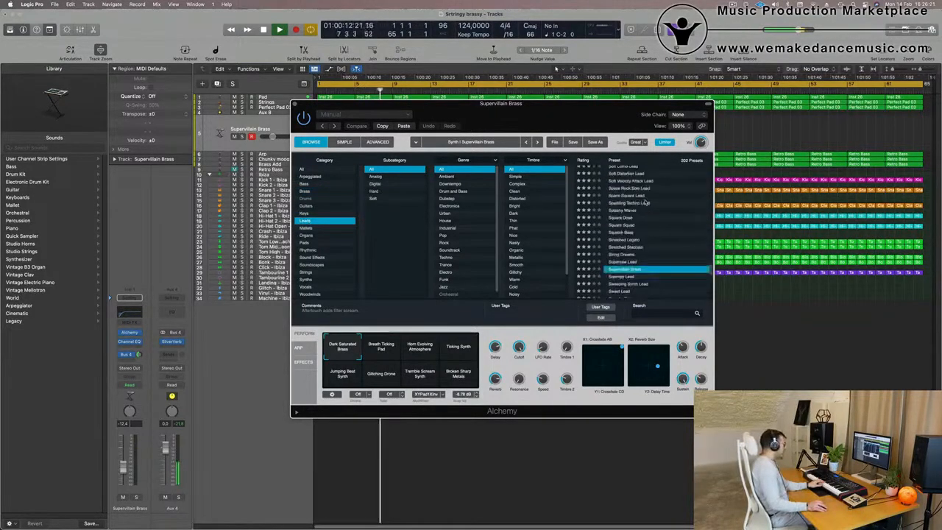
left_click(620, 228)
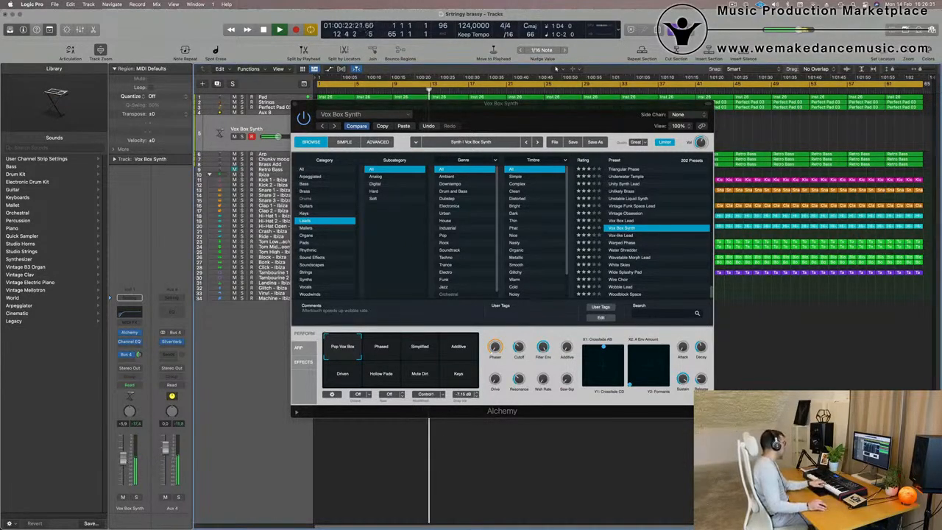
left_click(381, 347)
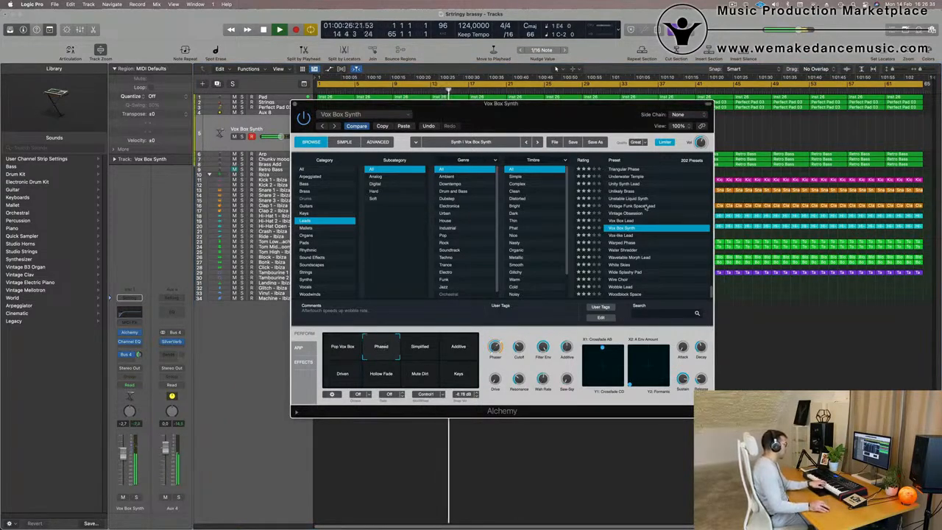
Try the Water Shredder preset with its Funky Shredder, Narrow Destruction, Clean Splash and Buzz Saw 2 variations.
left_click(623, 250)
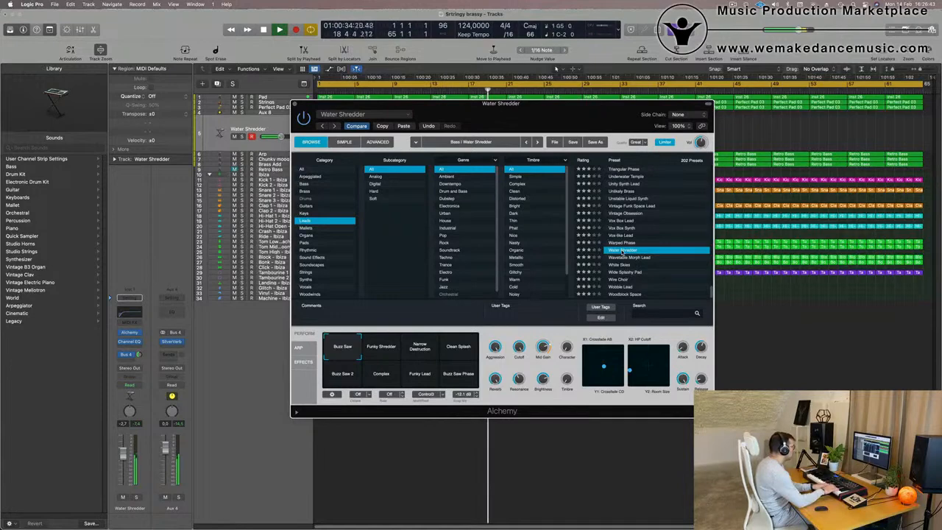
left_click(389, 350)
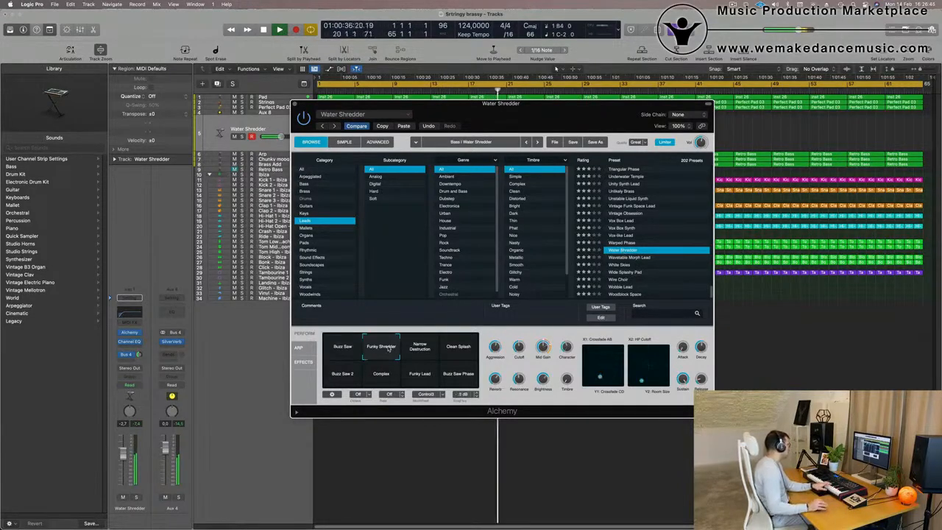
left_click(420, 348)
left_click(455, 351)
left_click(339, 378)
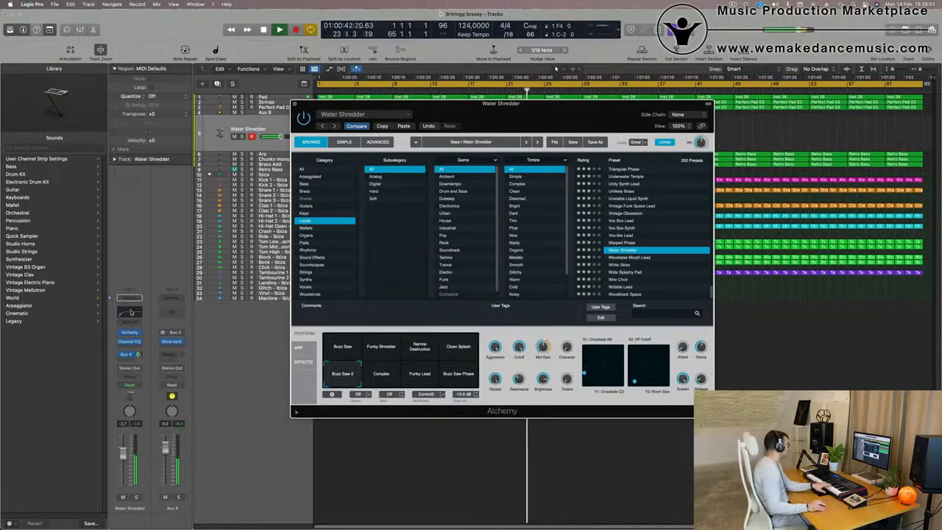
Set the lead track's Channel EQ low cut to 350 Hz at 12 dB/Oct and adjust the track volume.
left_click(131, 313)
left_click_drag(388, 253, 556, 253)
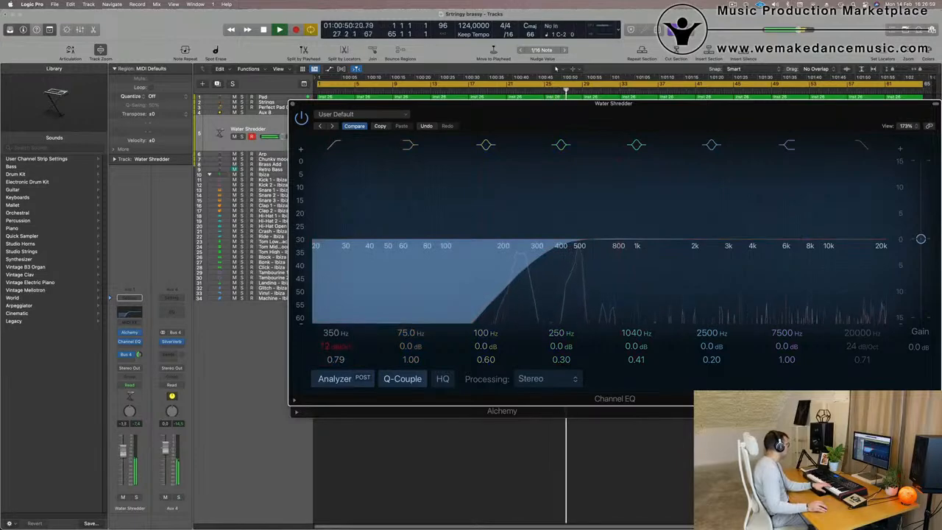
left_click(126, 445)
Move the Channel EQ window clear of Alchemy and load the Wavetable Morph Lead preset.
left_click_drag(639, 105, 421, 242)
left_click(549, 113)
left_click_drag(549, 113, 544, 111)
left_click(626, 254)
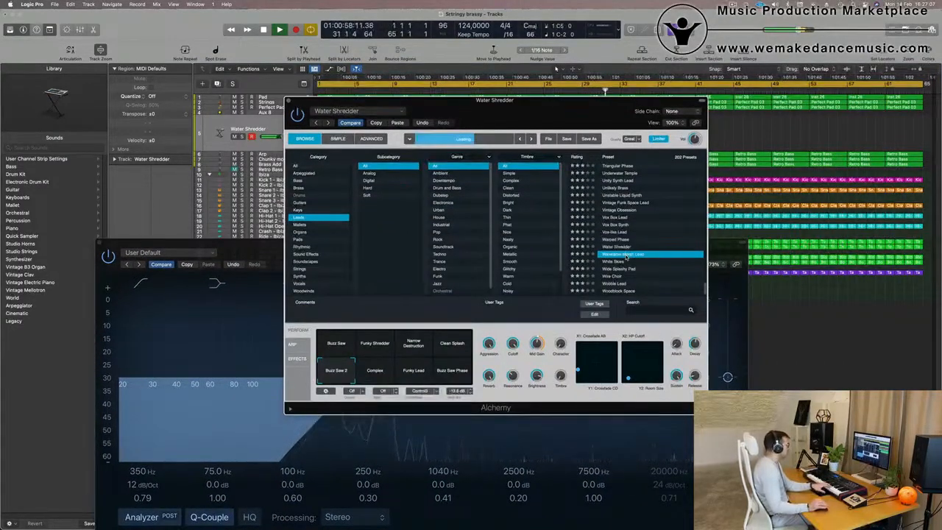
Rearrange the plug-in windows, set the lead volume to about -9.6 dB, and record the lead part, switching to the Wavetable 2 variation.
left_click_drag(246, 243, 563, 131)
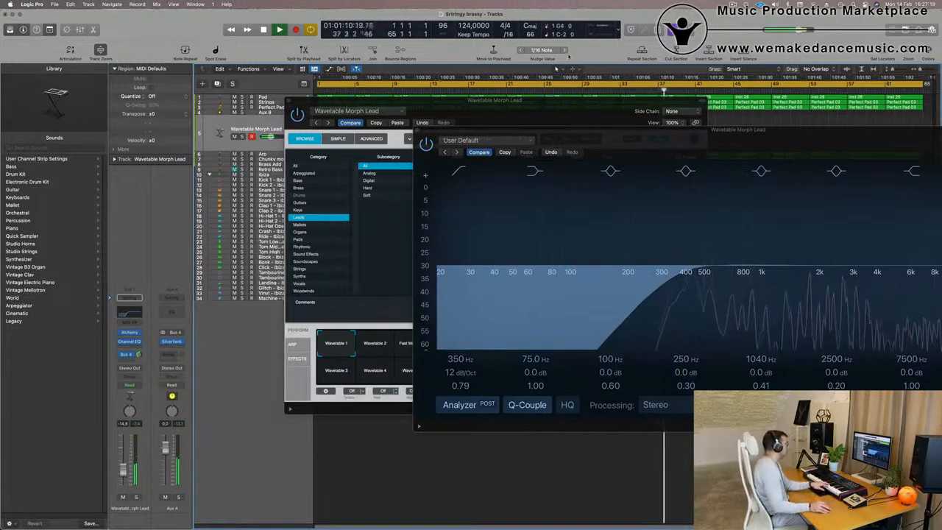
left_click_drag(567, 107, 518, 75)
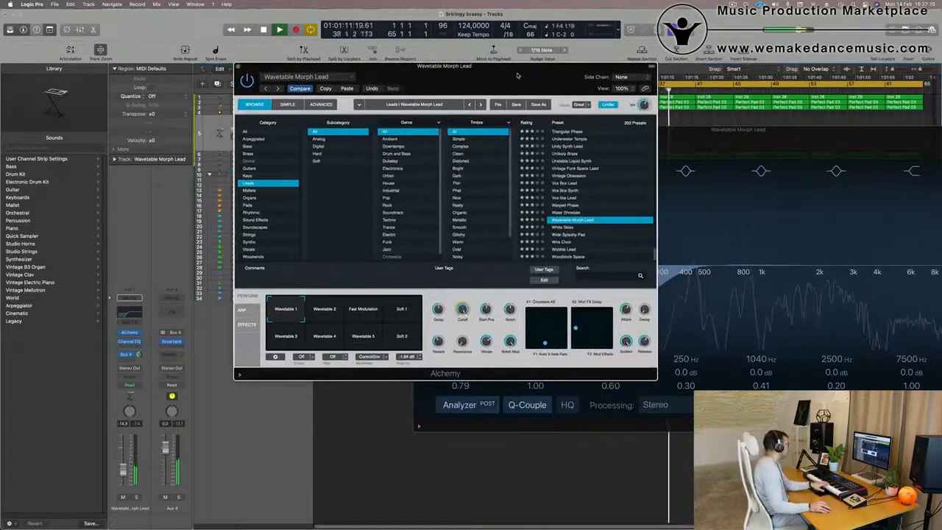
left_click(125, 457)
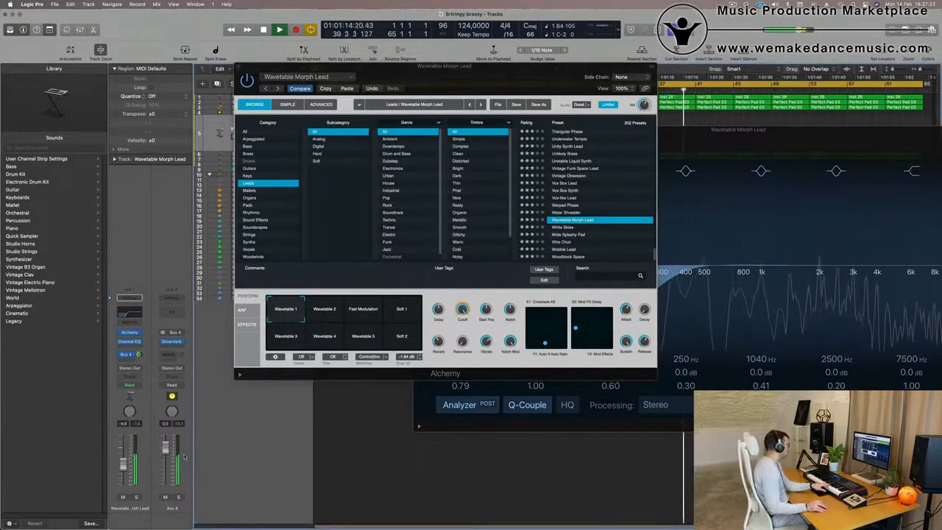
left_click(327, 315)
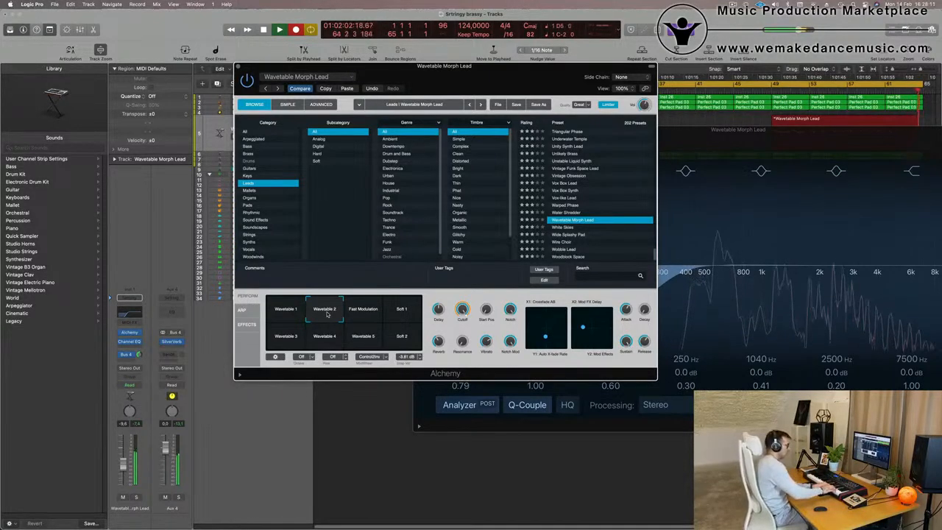
key("space")
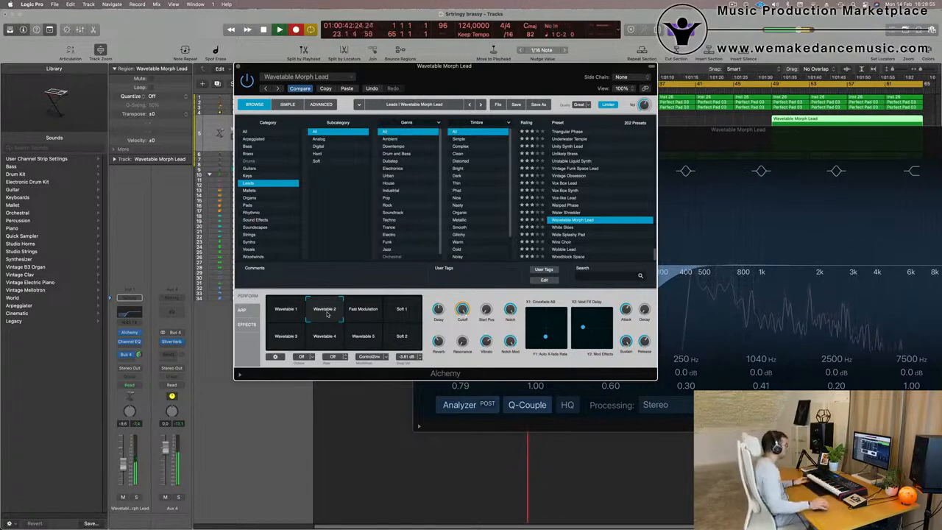
Move the Alchemy and Channel EQ windows off the tracks and play the recorded lead from the beginning.
left_click_drag(462, 74, 401, 185)
key("Return")
key("space")
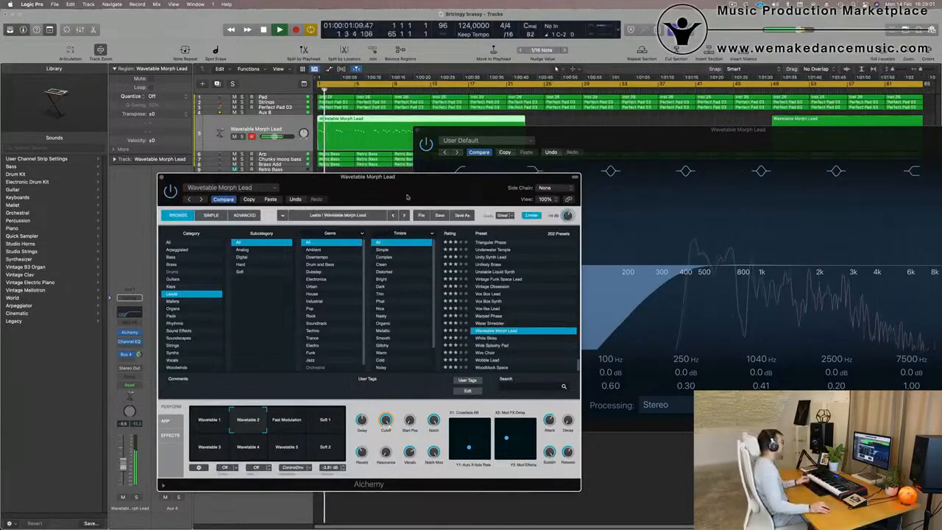
left_click_drag(404, 201, 322, 239)
left_click_drag(594, 134, 351, 253)
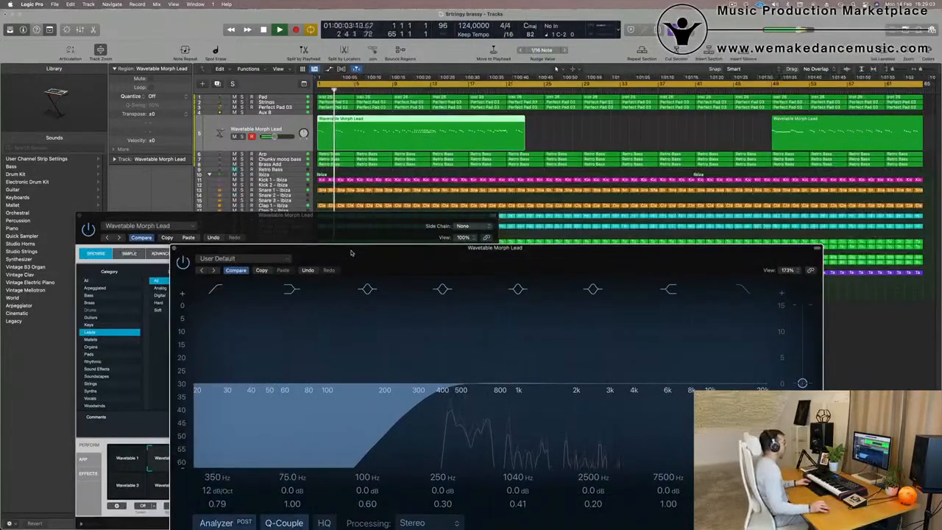
key("Return")
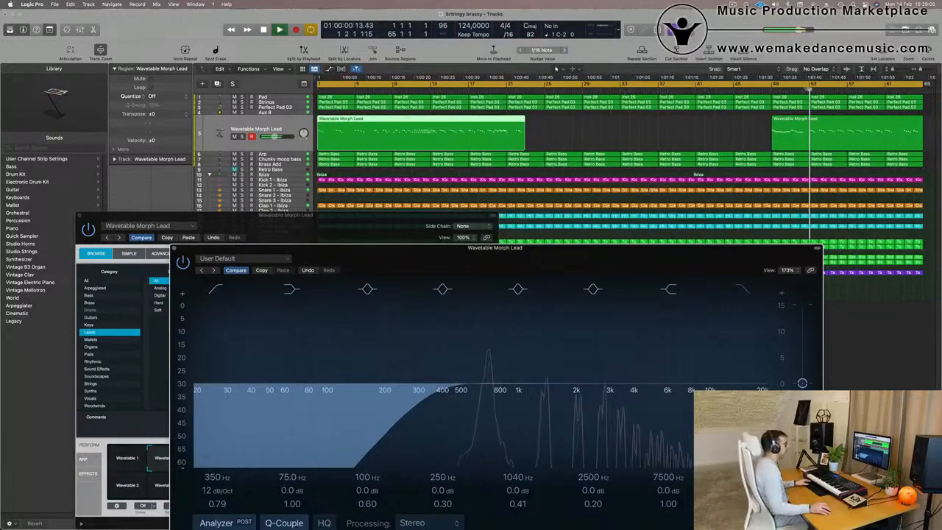
Audition the later lead region from about bar 53, split it around bar 55, and delete its first part.
left_click(810, 76)
left_click(774, 130)
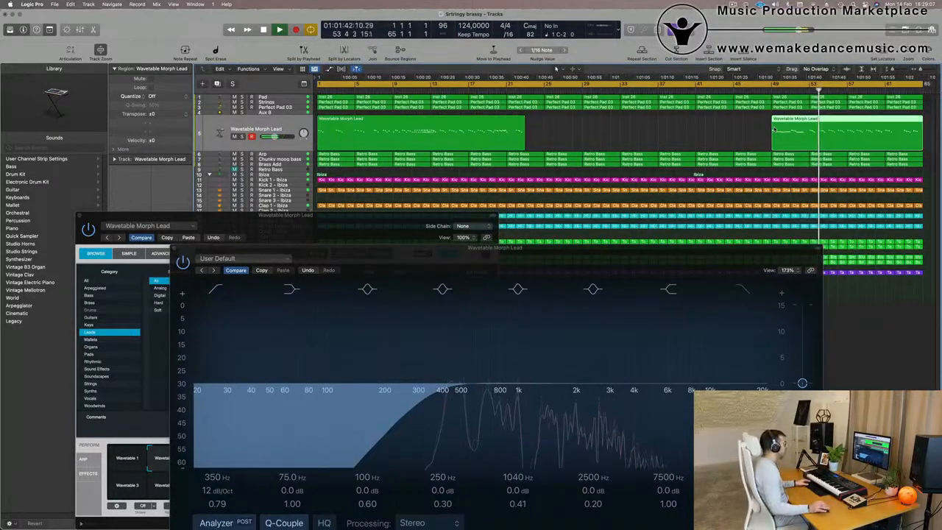
left_click_drag(598, 257, 655, 195)
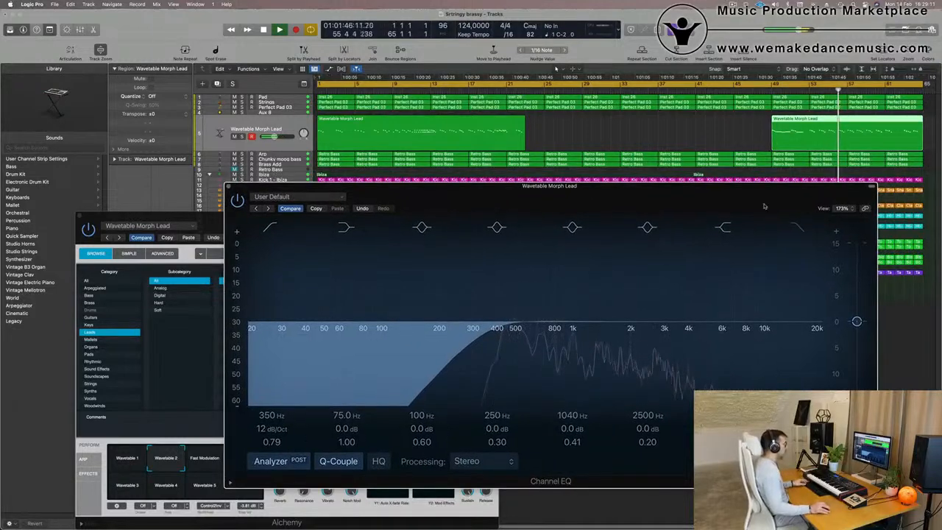
key("space")
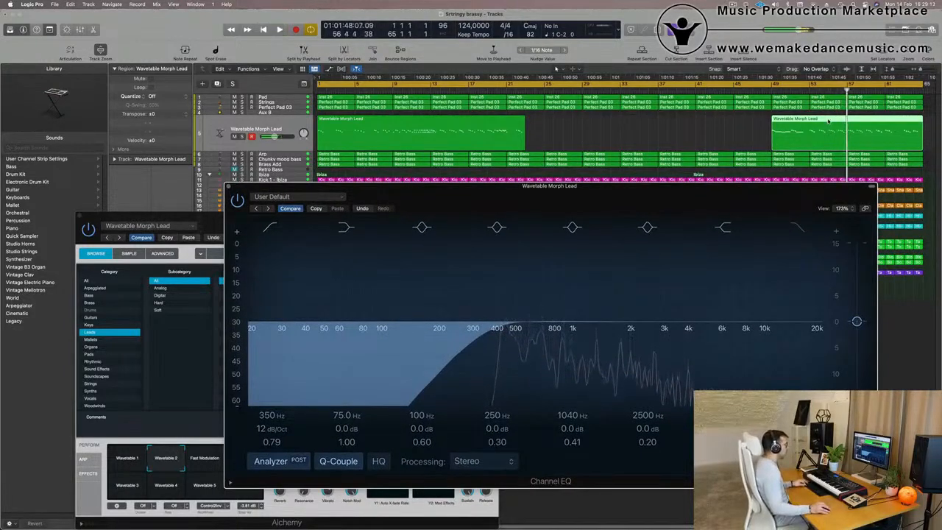
left_click(829, 122)
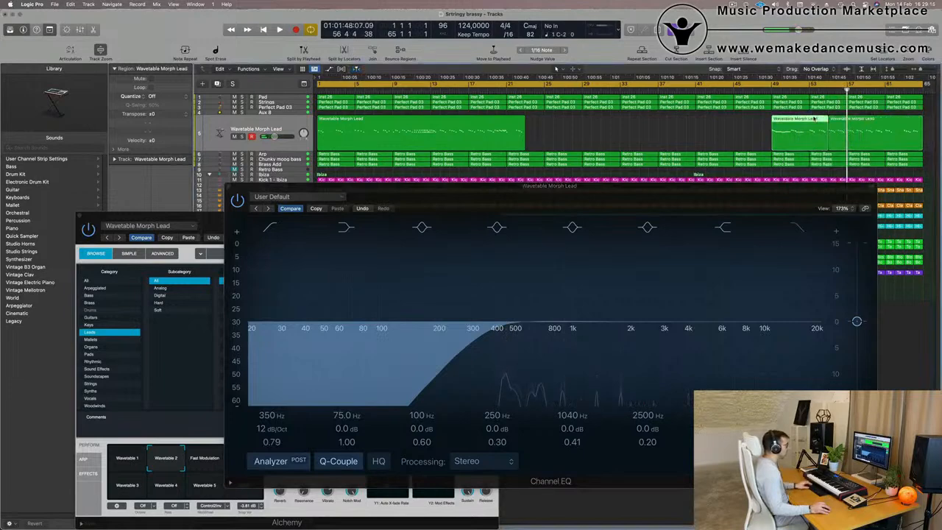
key("Delete")
Move the long lead region from bar 1 to about bar 27 and the trimmed later region to bar 1, checking them in playback.
key("space")
left_click(818, 91)
left_click_drag(503, 132, 729, 129)
key("space")
left_click_drag(873, 134, 361, 135)
key("space")
Select both lead regions, stop playback, and move the plug-in windows away from the Piano Roll.
left_click(257, 129)
key("space")
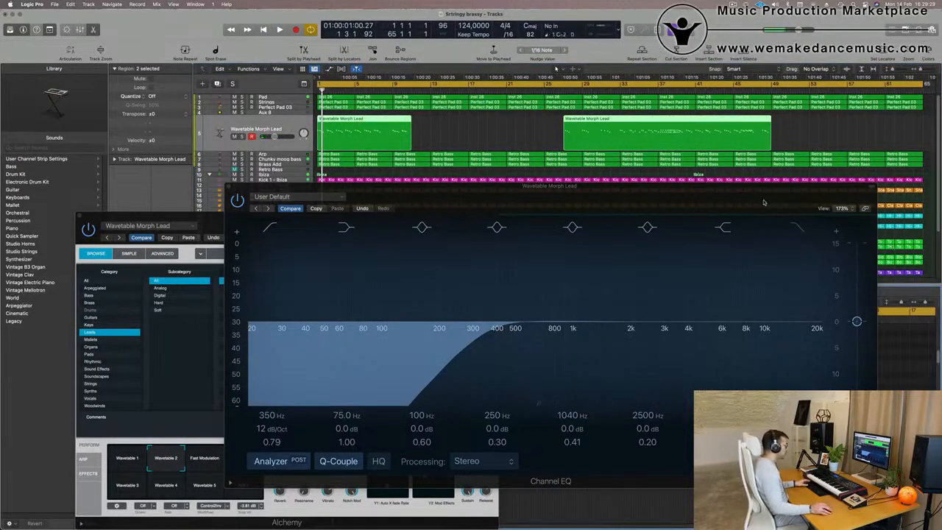
left_click_drag(728, 191, 941, 59)
left_click_drag(270, 216, 941, 112)
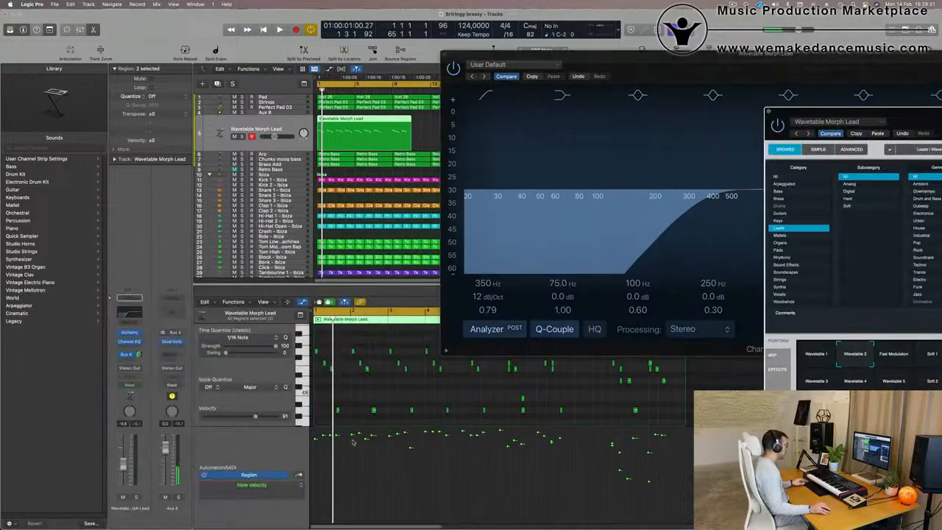
Quantize all notes in both Wavetable Morph Lead regions to 1/16 Note and play back the result.
scroll(378, 390, "up", 10)
left_click(371, 393)
key("super+a")
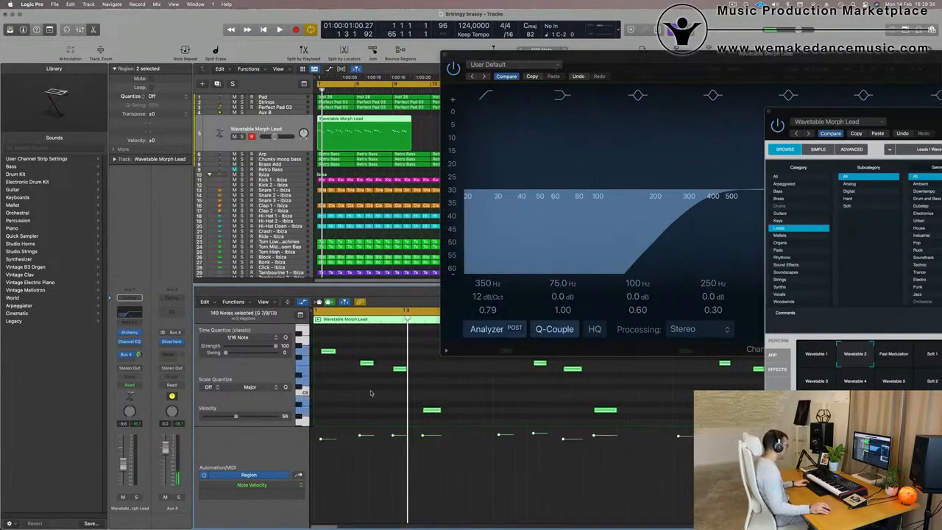
key("q")
key("space")
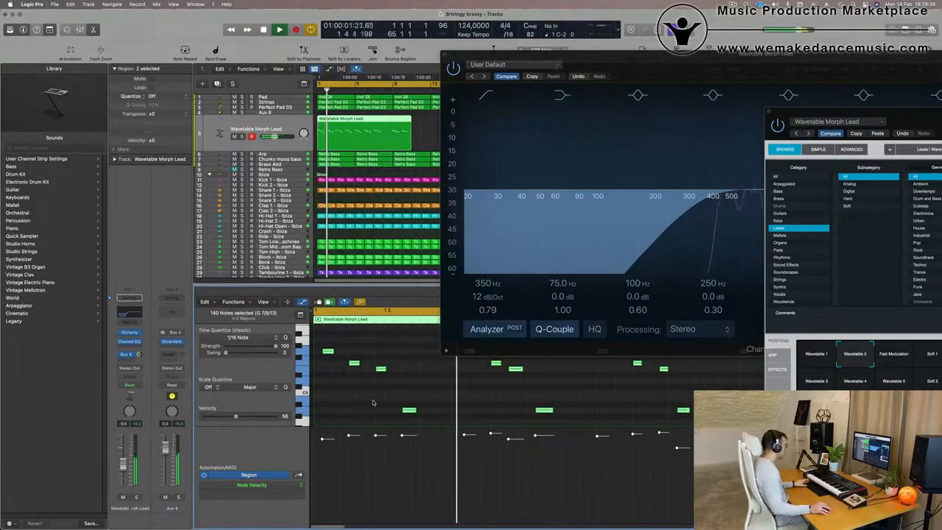
left_click_drag(606, 64, 939, 48)
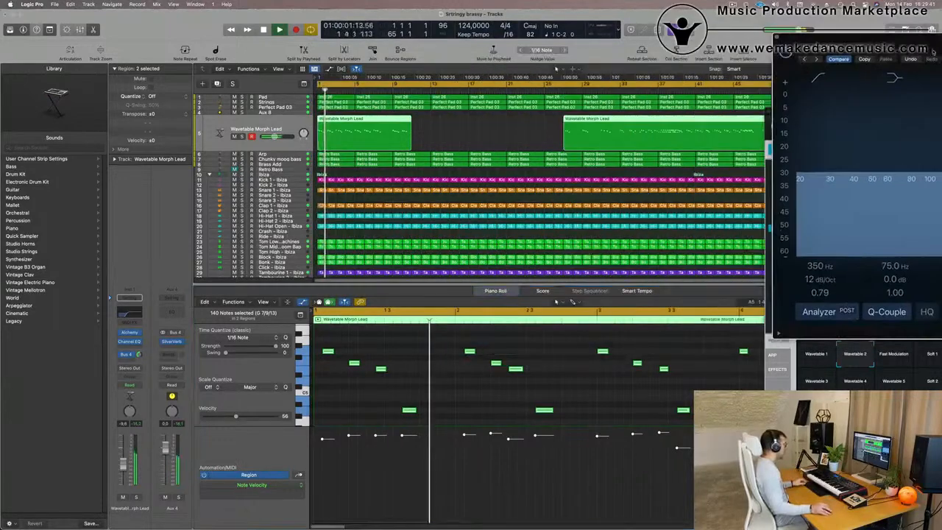
Try the opening G5 lead note at the start of bar 1, then return it to its quantized position, checking by playback.
key("space")
scroll(395, 377, "down", 1)
key("space")
left_click(326, 359)
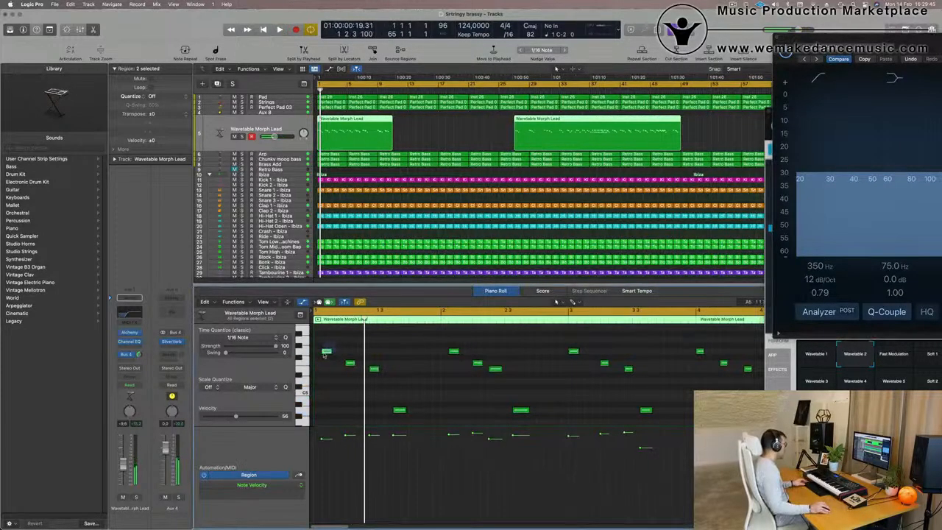
left_click(325, 353)
key("space")
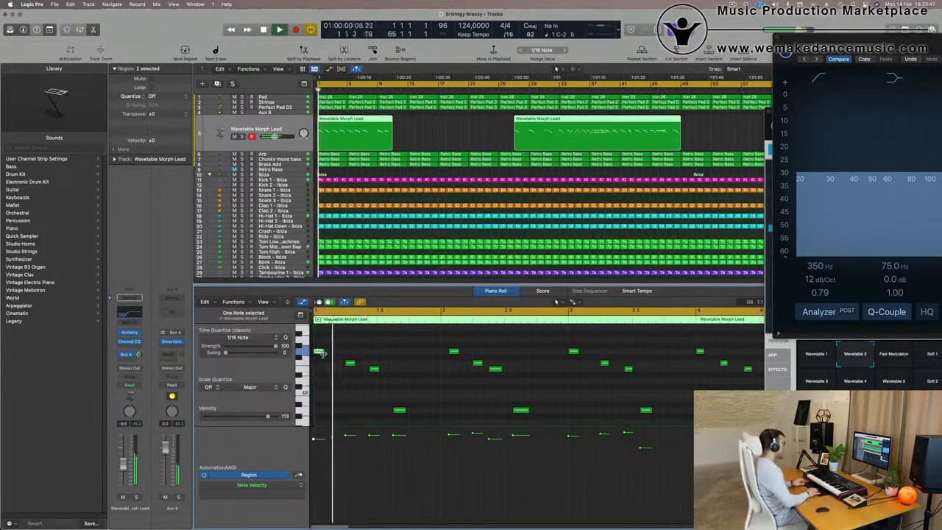
left_click_drag(321, 353, 326, 356)
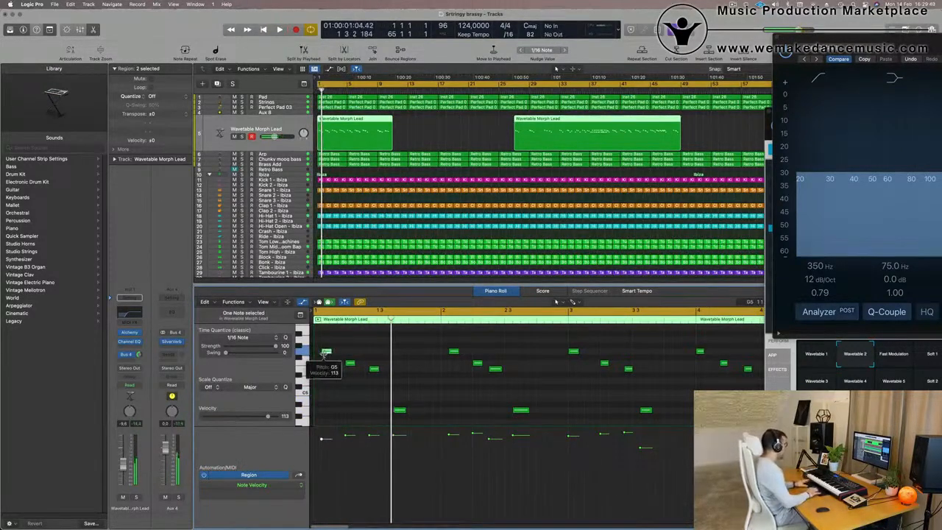
Play back the opening lead phrase and examine how its notes repeat over the first ten bars.
key("super+Left")
key("super+Left")
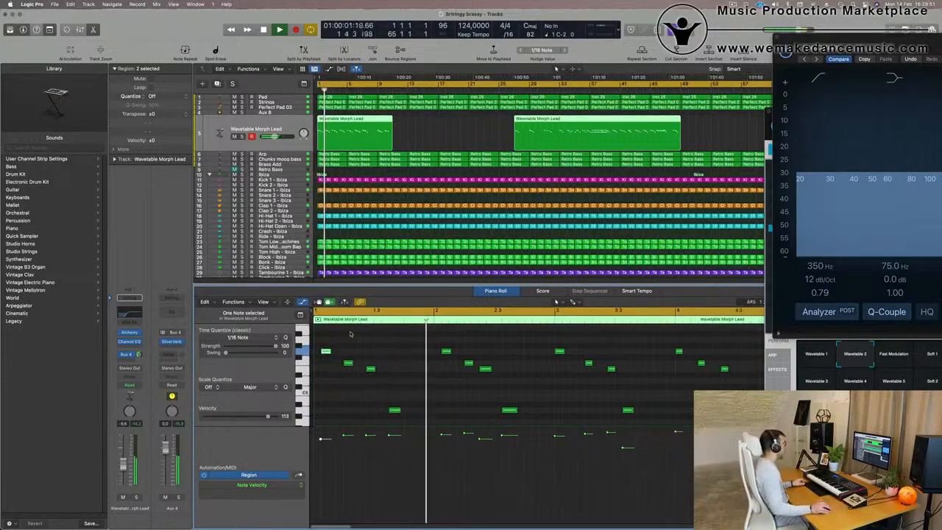
key("space")
key("space")
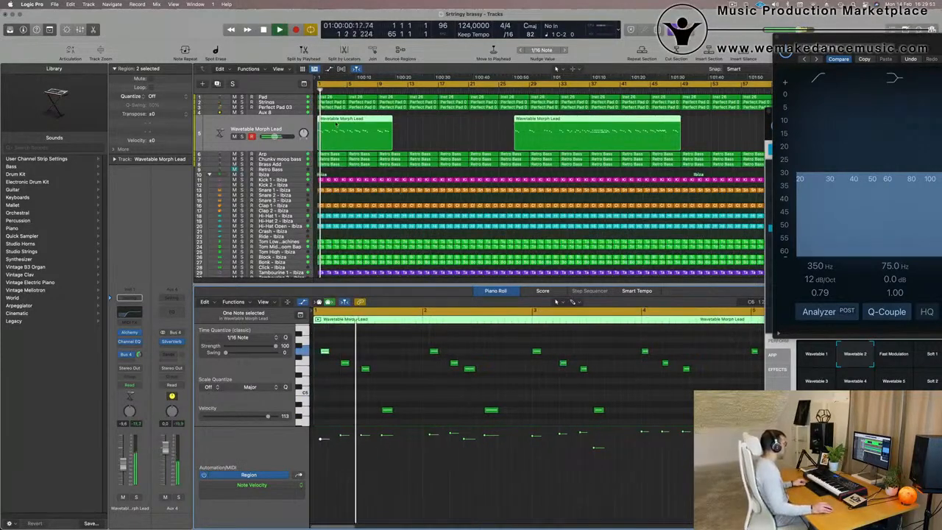
key("super+Left")
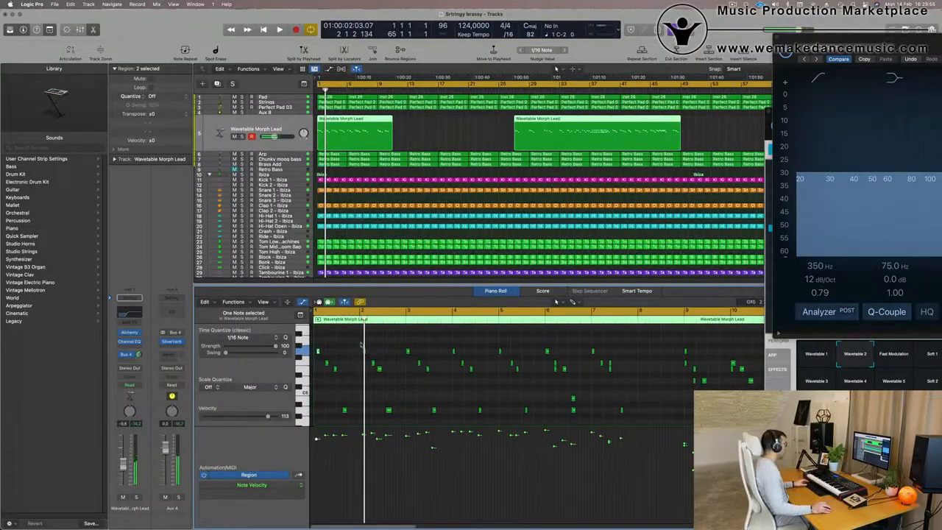
left_click_drag(511, 400, 355, 344)
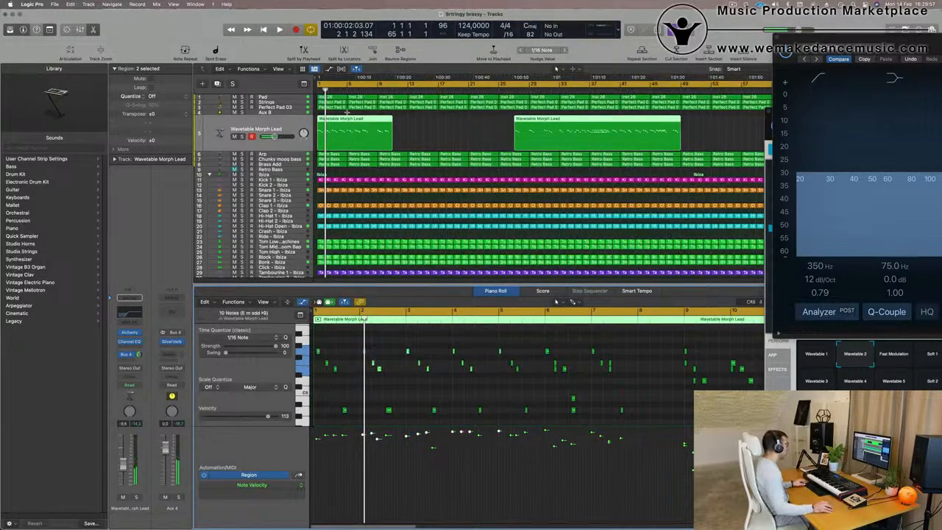
key("space")
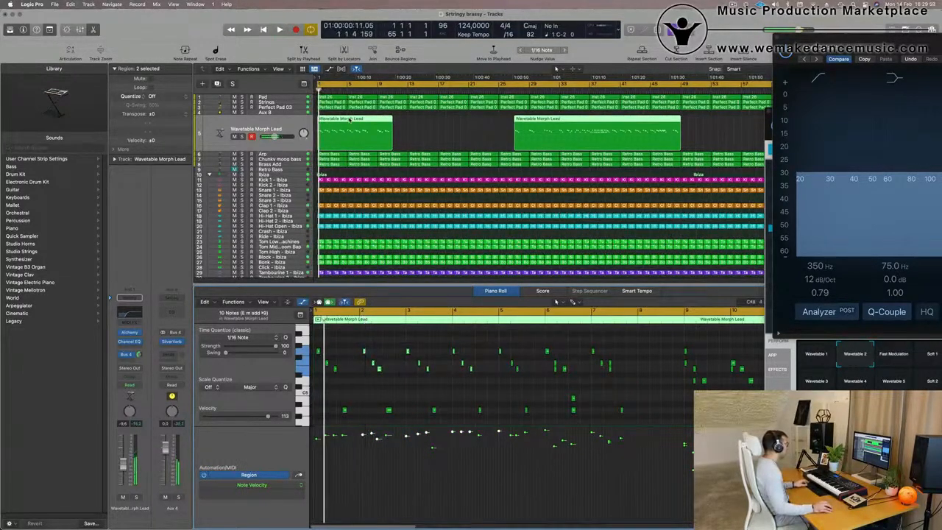
Split the first lead region at bar 5, delete the second part, and remove all notes after the bar 1 phrase.
double_click(347, 119, "super")
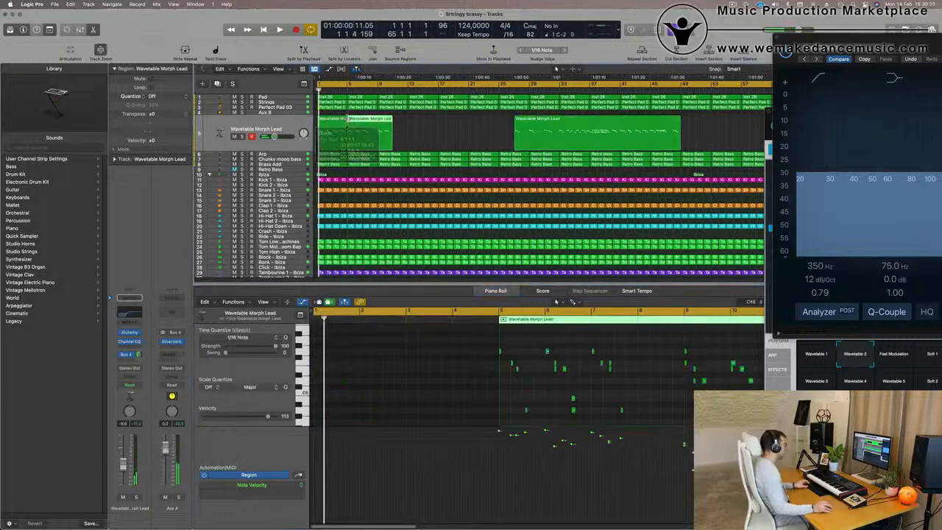
key("Delete")
left_click(333, 121)
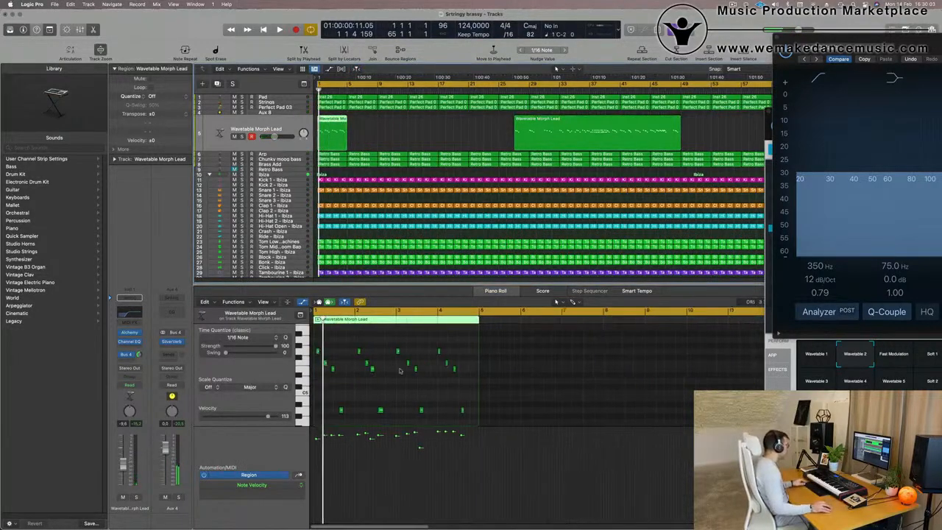
left_click_drag(351, 345, 488, 429)
key("Delete")
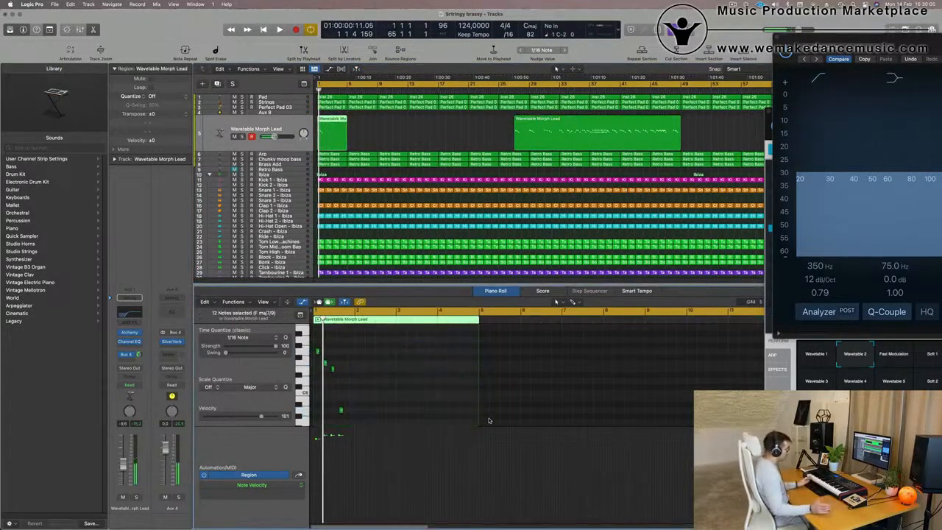
Play back the remaining four-note lead phrase and copy it from bar 1 to bar 3.
key("space")
key("super+Right")
key("super+Right")
key("super+Right")
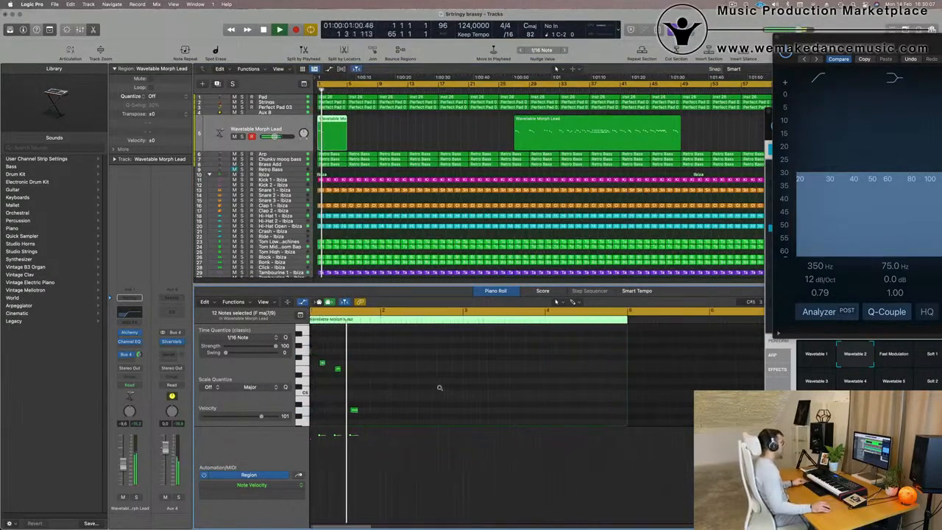
key("super+Left")
key("super+Left")
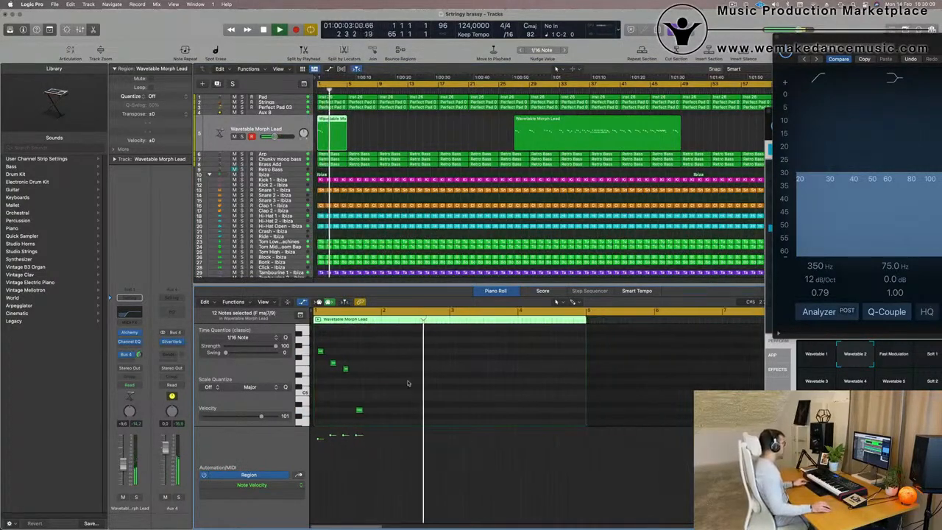
key("space")
left_click_drag(399, 349, 326, 425)
scroll(398, 400, "up", 3)
left_click_drag(398, 348, 320, 415)
left_click_drag(320, 351, 457, 354)
key("space")
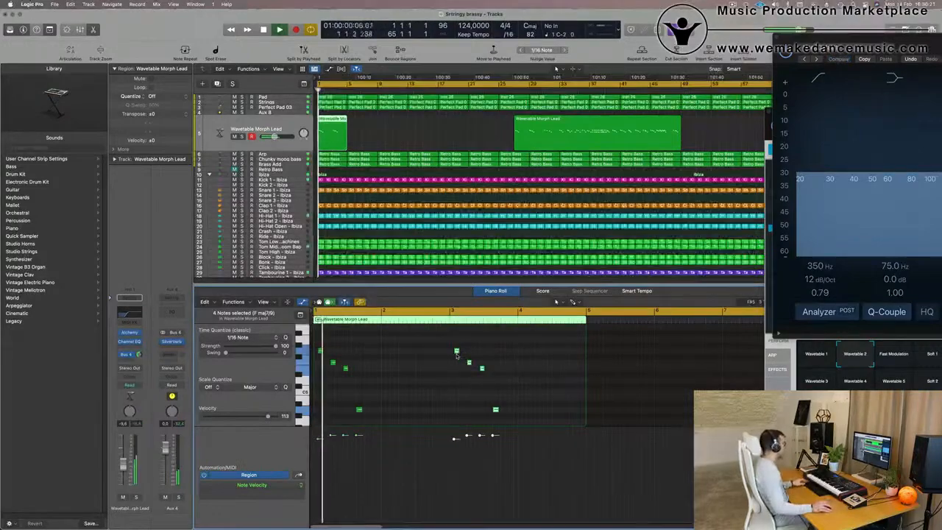
Close the Channel EQ window, bring the Alchemy window into full view, and switch the lead to the Fast Modulation snapshot.
key("super+Left")
left_click_drag(777, 39, 359, 156)
left_click(358, 157)
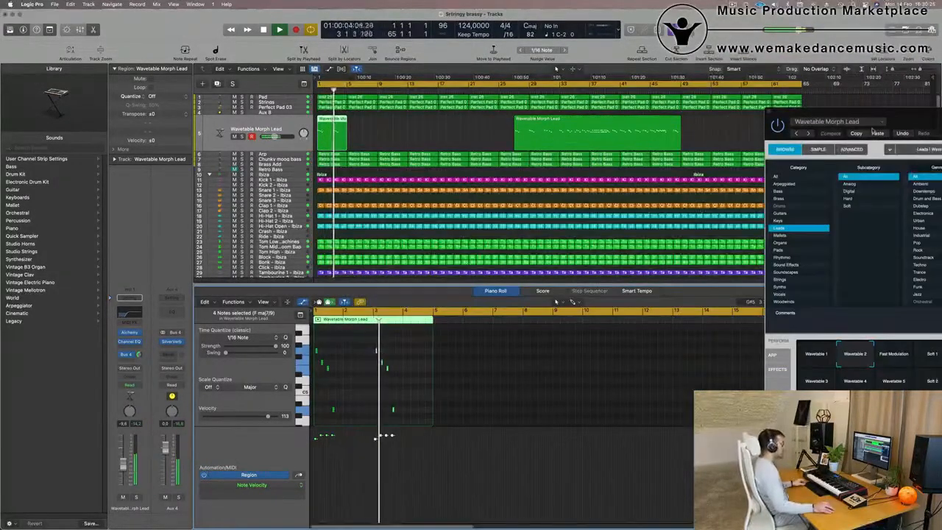
left_click_drag(902, 124, 511, 128)
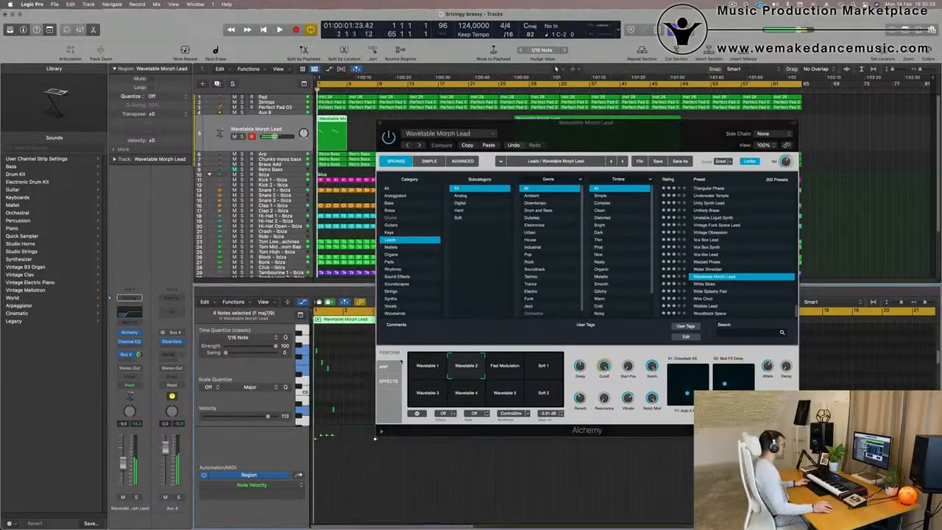
left_click(507, 367)
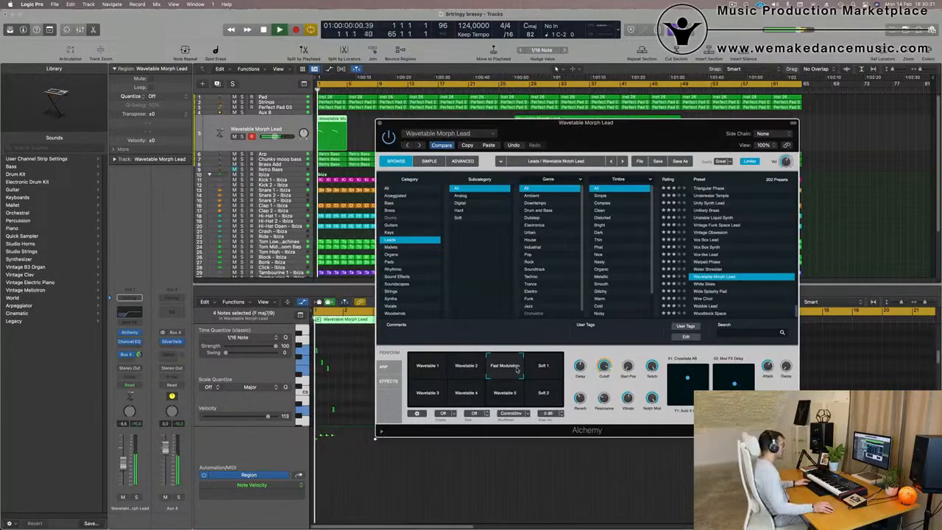
Delete the long lead region at bar 27 and repeat the four-bar lead region through to bar 65.
left_click_drag(567, 123, 523, 252)
left_click(601, 145)
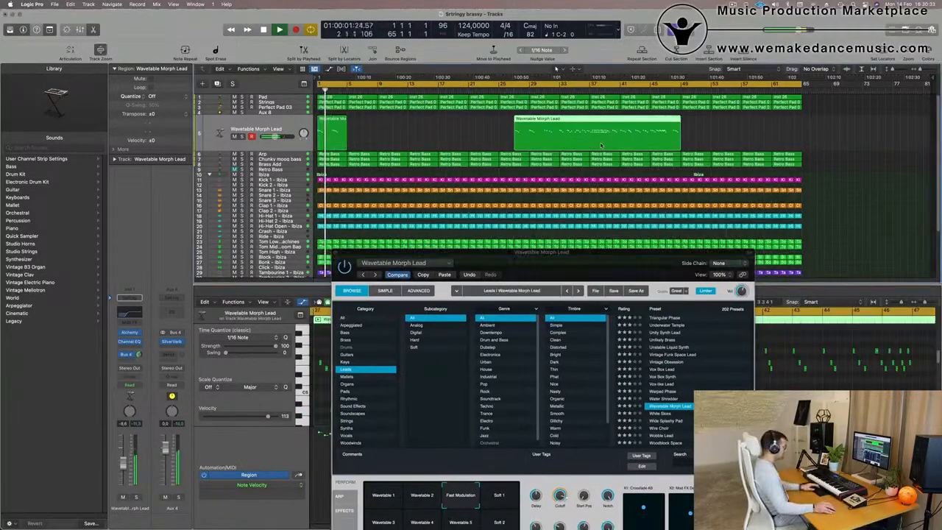
key("Delete")
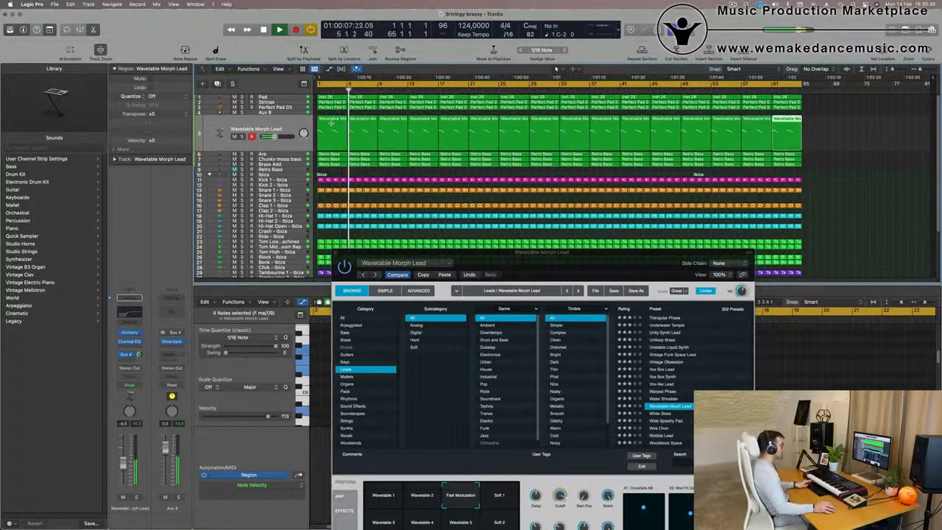
Audition the Wavetable 3, 4 and 5, Soft 2 and Wavetable 2 snapshots during playback, then return to Fast Modulation.
left_click_drag(541, 274, 530, 127)
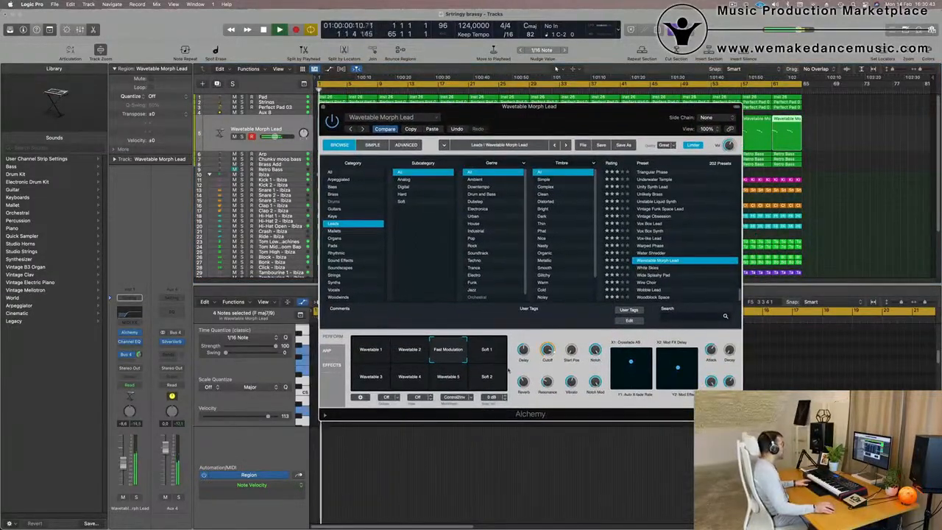
left_click(372, 377)
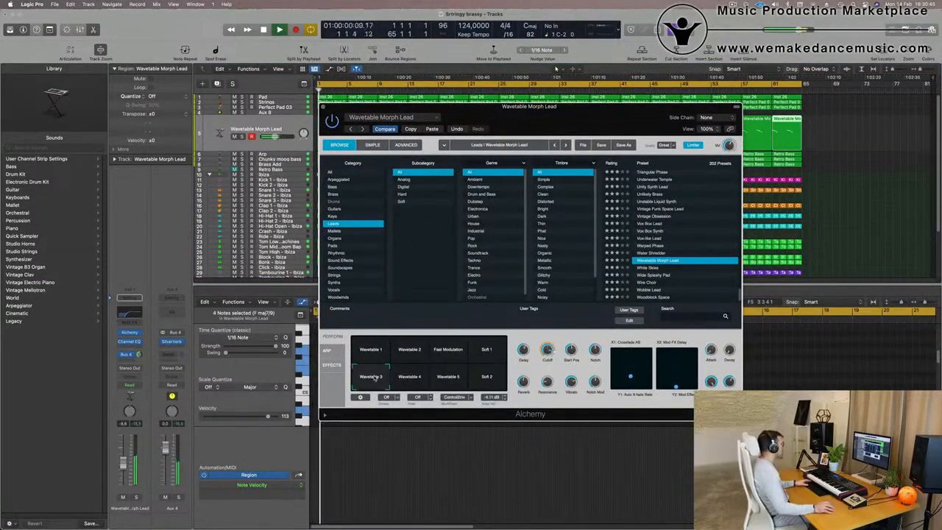
left_click(409, 377)
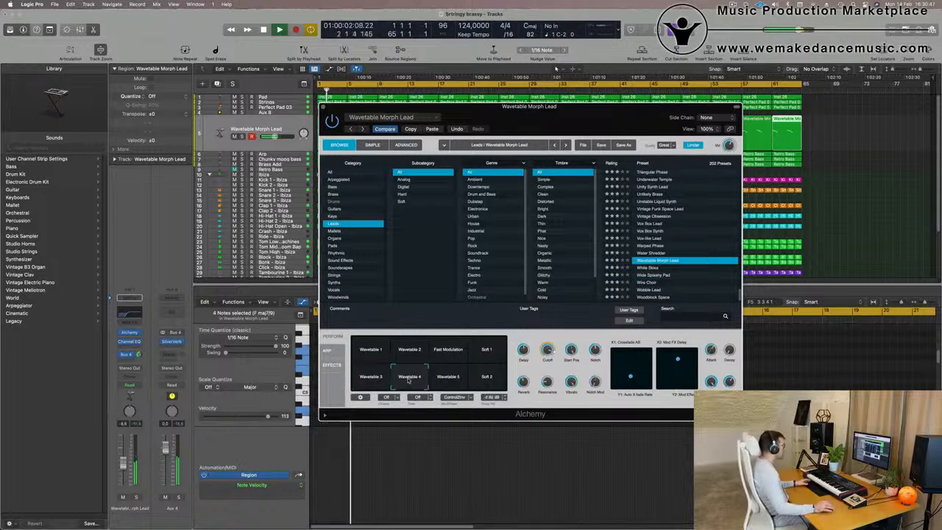
left_click(449, 377)
key("space")
left_click(488, 377)
left_click(406, 354)
left_click(442, 355)
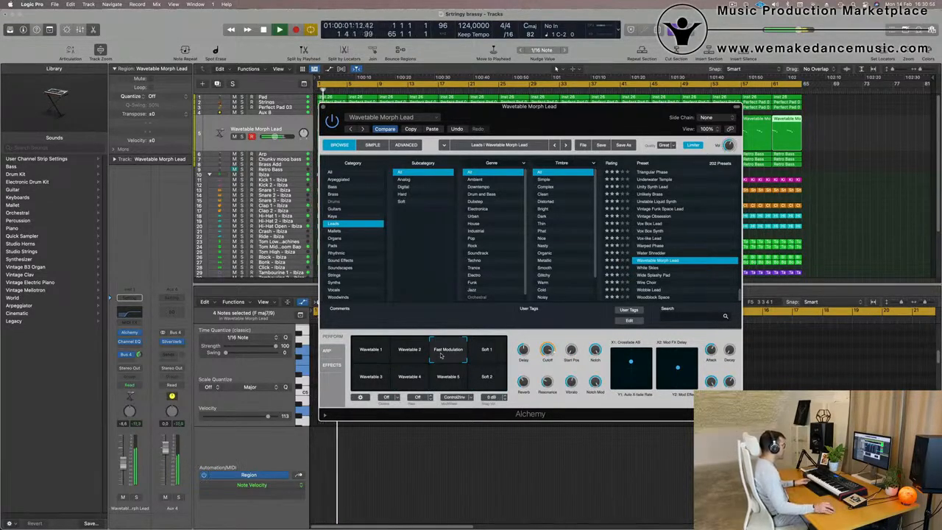
Adjust the lead's Cutoff and Resonance in Alchemy while replaying the track from bar 1.
left_click_drag(577, 111, 666, 75)
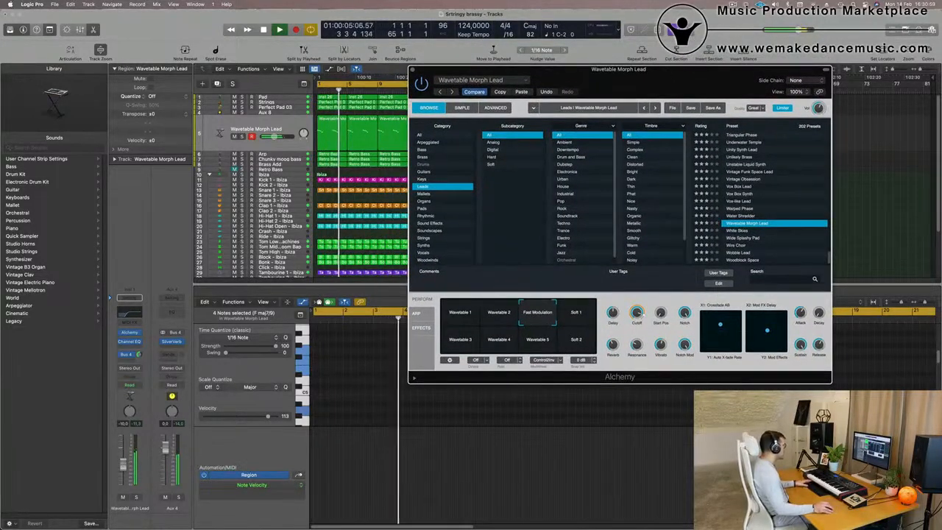
left_click(319, 89)
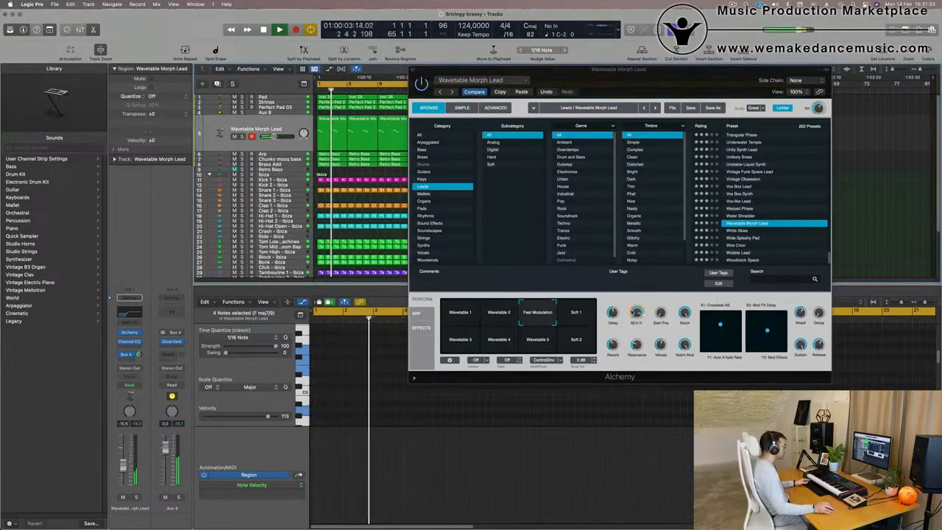
left_click(640, 348)
key("space")
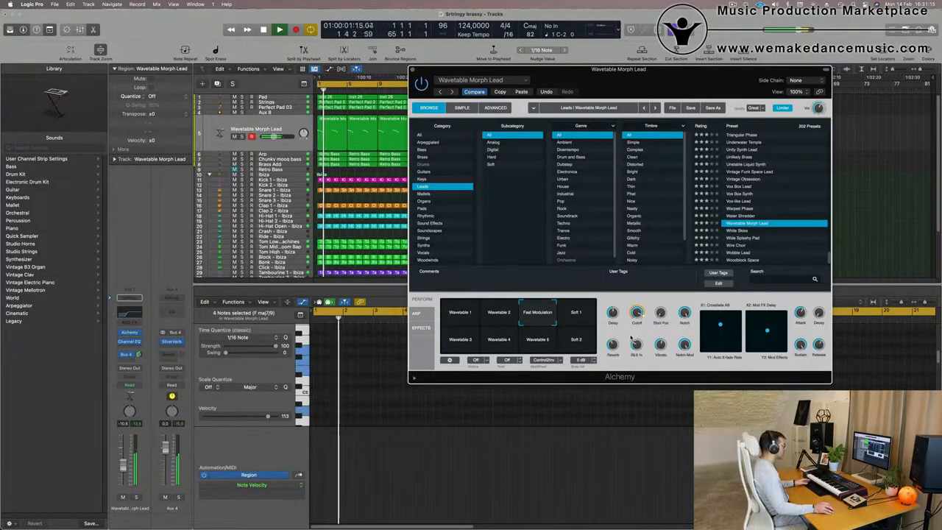
left_click_drag(672, 84, 640, 138)
key("space")
key("space")
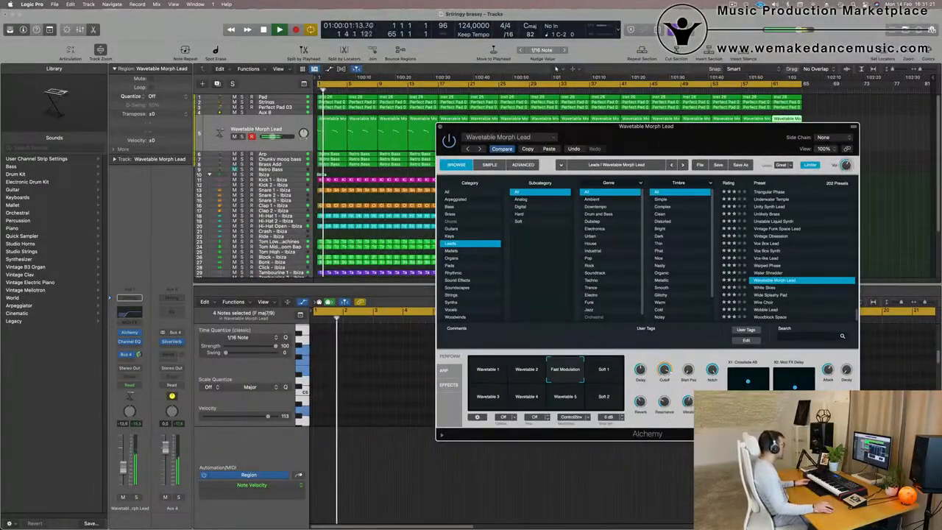
Set the Wavetable Morph Lead channel volume to about -11.6 dB and fine-tune its Cutoff against playback.
left_click_drag(123, 466, 123, 467)
key("space")
key("space")
left_click(661, 372)
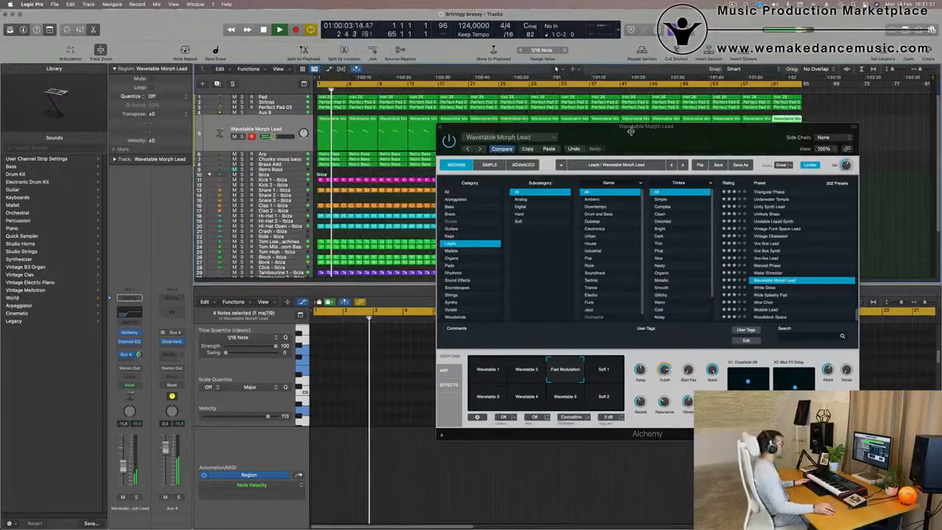
Close the Alchemy window and review the full arrangement in playback with slightly taller tracks.
left_click_drag(627, 134, 555, 169)
left_click(369, 161)
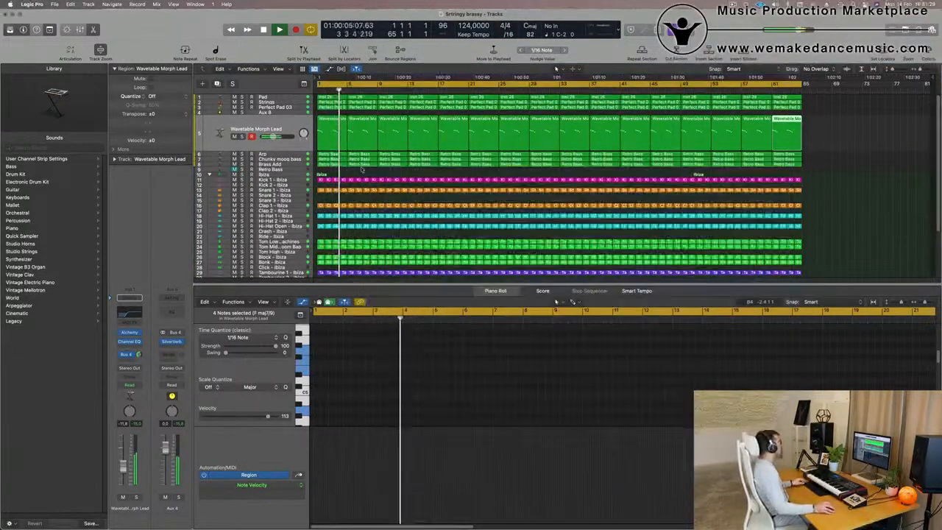
scroll(375, 215, "up", 1)
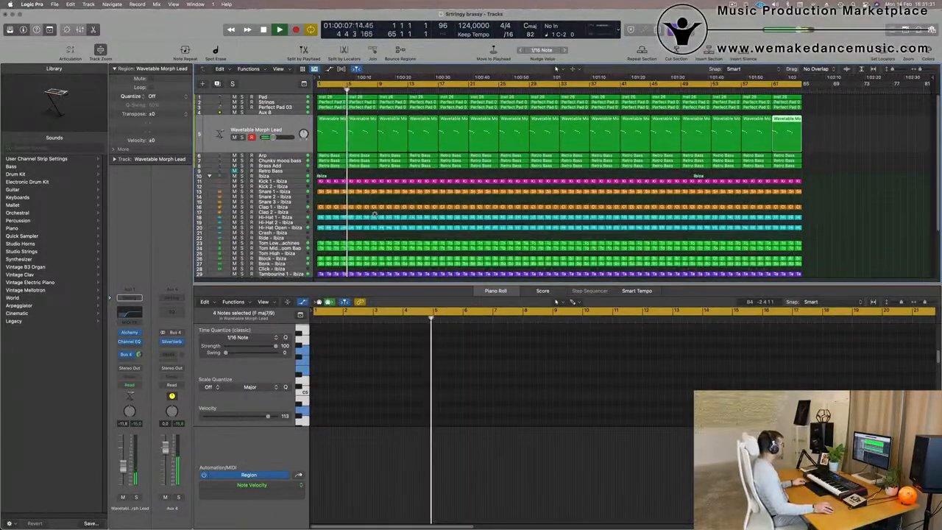
scroll(375, 215, "up", 2)
scroll(360, 206, "up", 1)
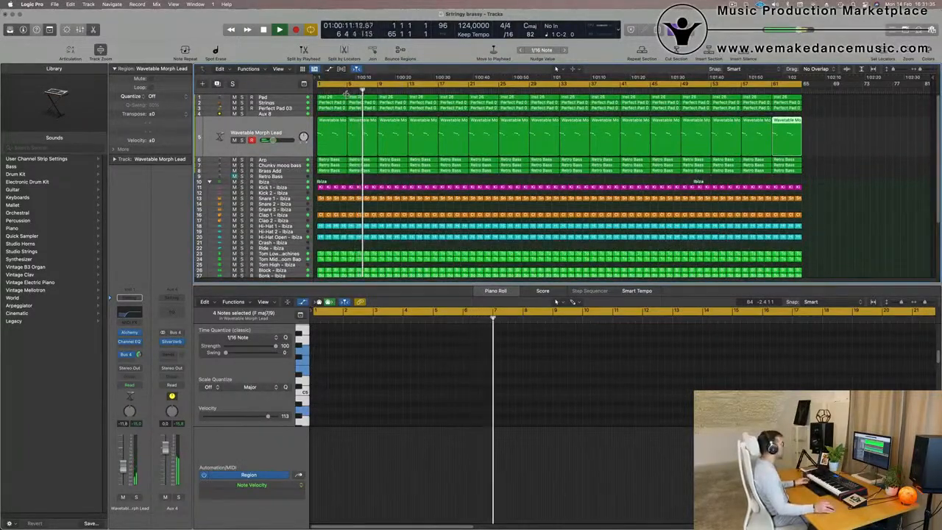
left_click(734, 4)
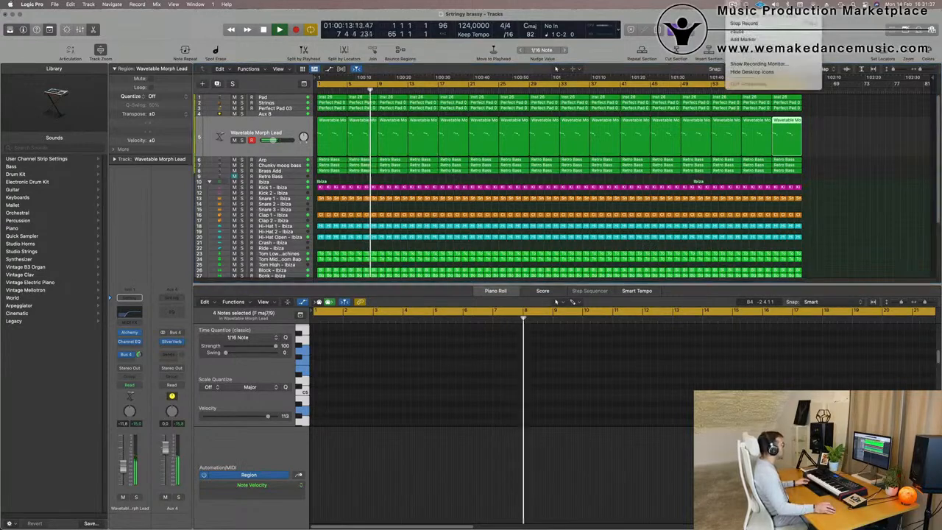
left_click(405, 188)
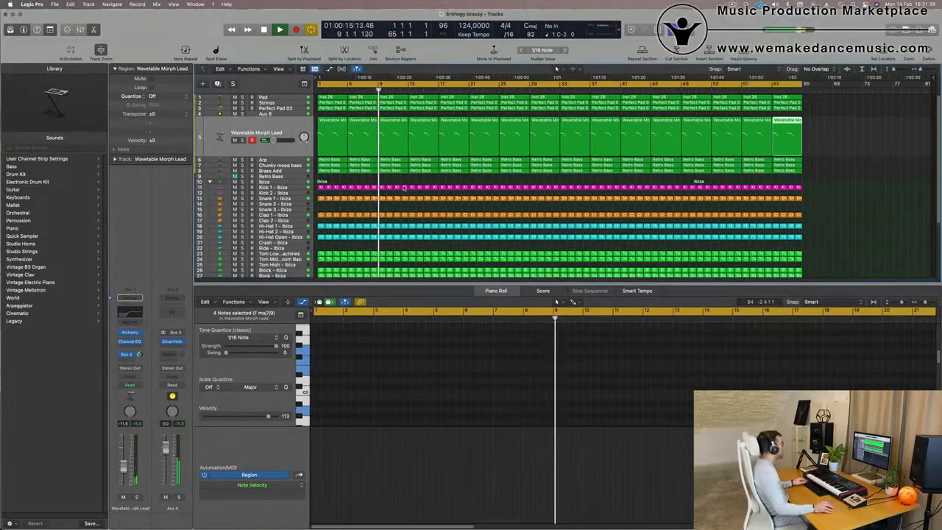